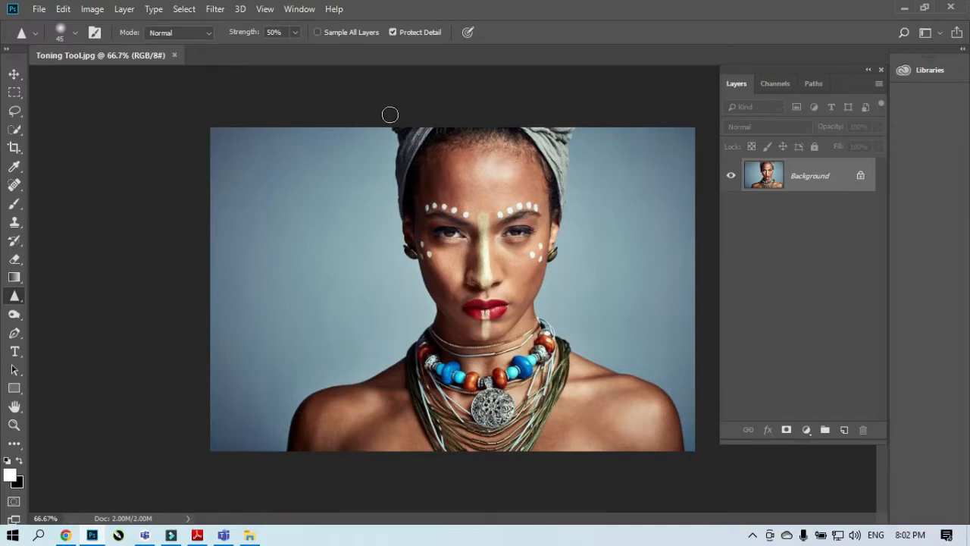
# Fit the whole portrait to the screen and activate the Burn tool.
pyautogui.click(276, 15)
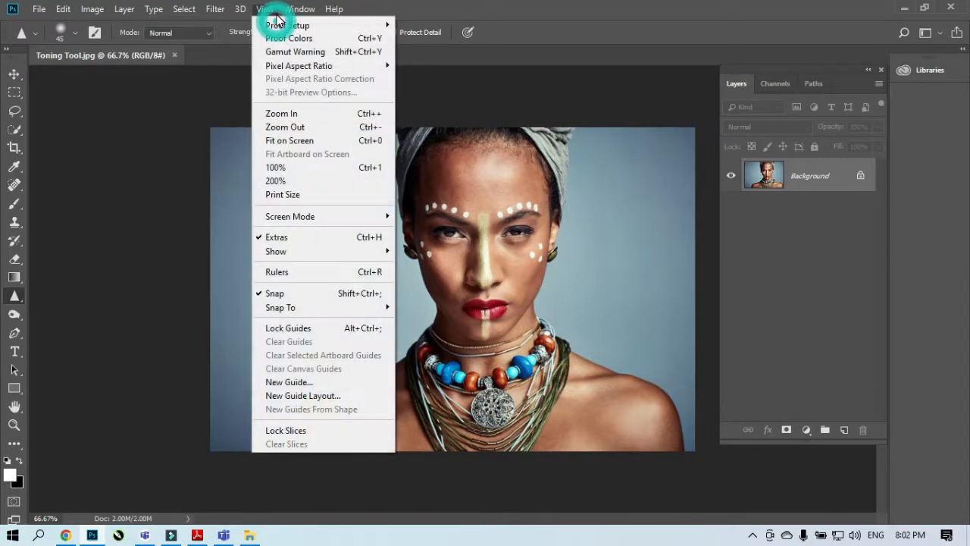
pyautogui.click(308, 142)
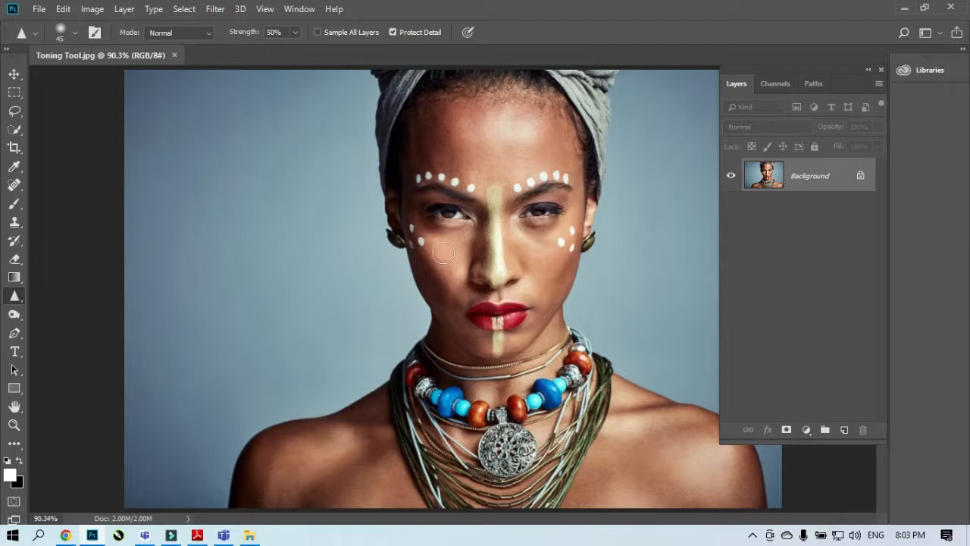
pyautogui.click(24, 318)
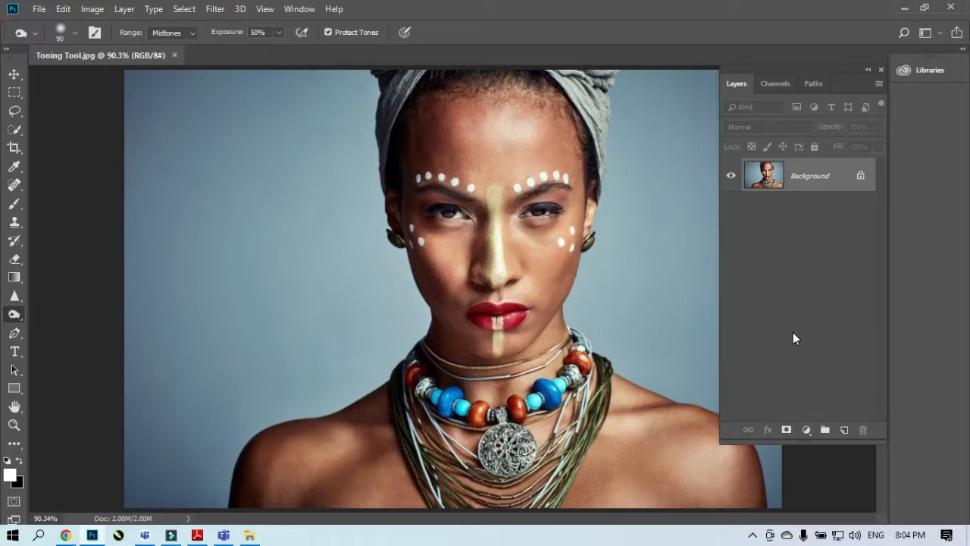
# Duplicate the Background layer and examine the copy against the original.
pyautogui.hotkey('ctrl', 'j')
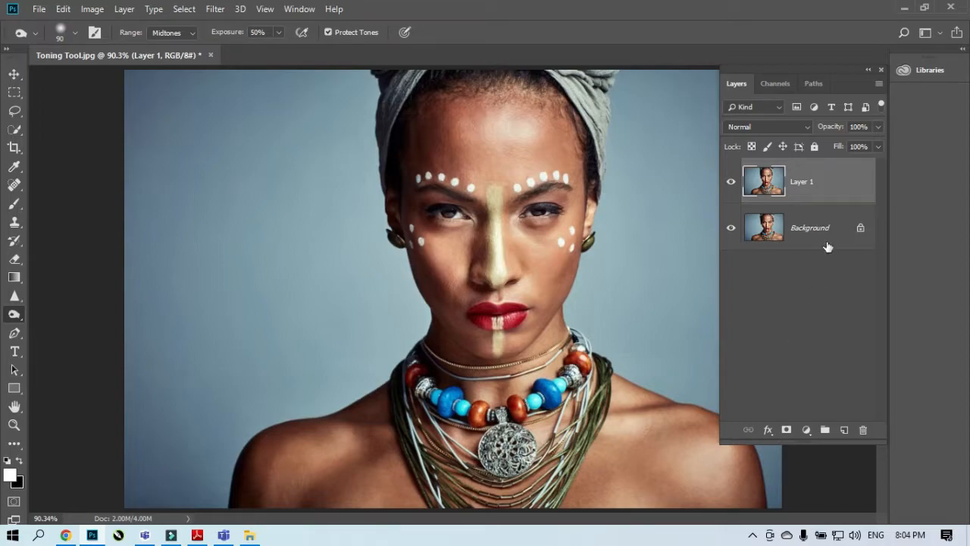
pyautogui.moveTo(800, 194); pyautogui.dragTo(768, 232)
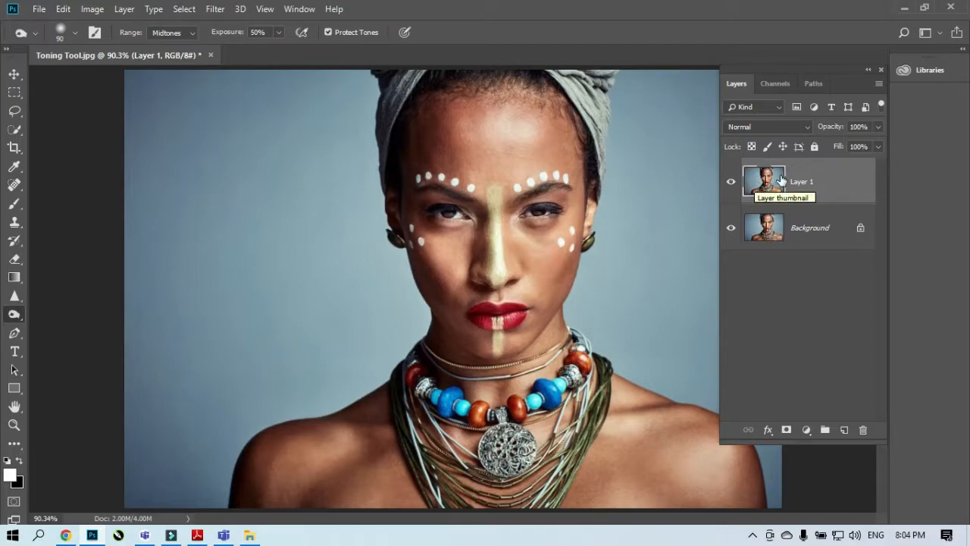
pyautogui.click(782, 182)
pyautogui.click(794, 188)
pyautogui.click(793, 188)
pyautogui.click(792, 225)
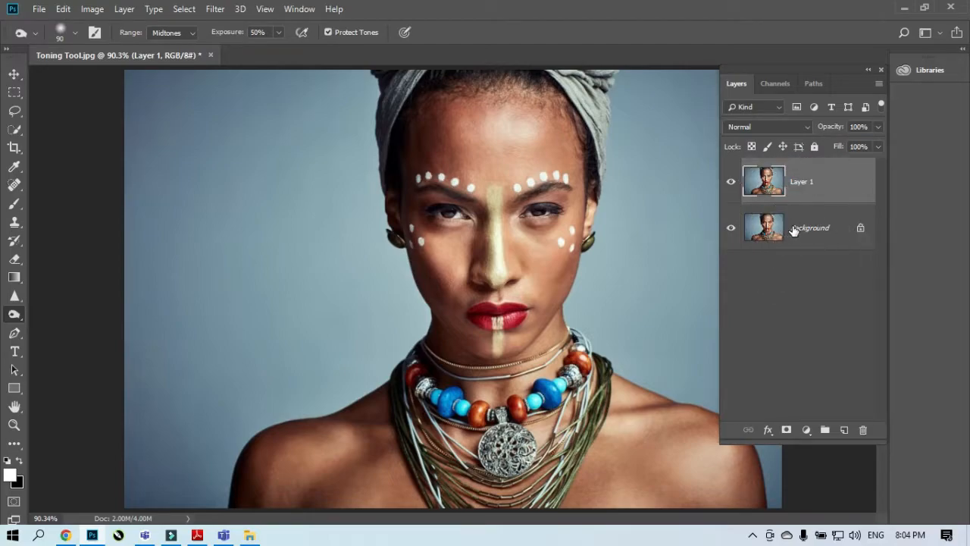
pyautogui.click(793, 230)
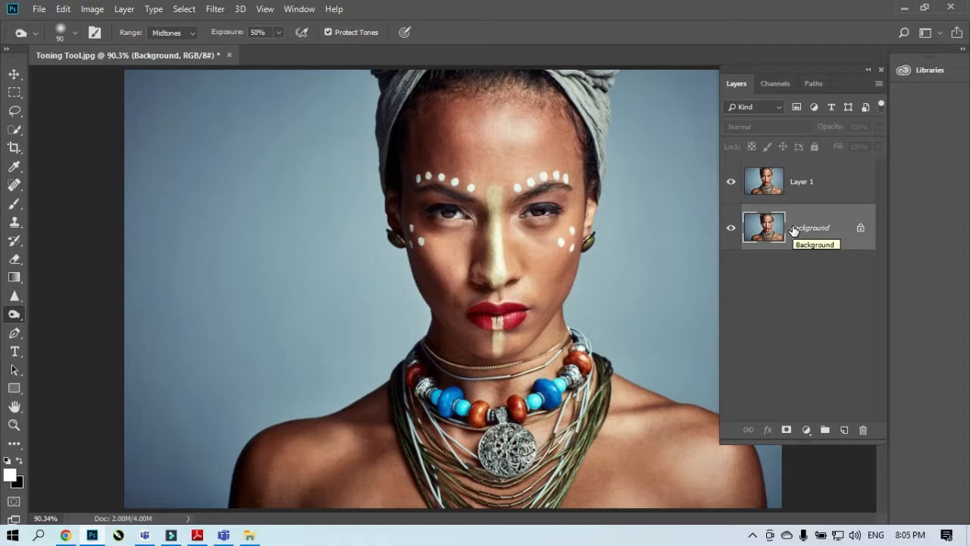
# Make Layer 1 the active layer and activate the Dodge tool.
pyautogui.click(806, 187)
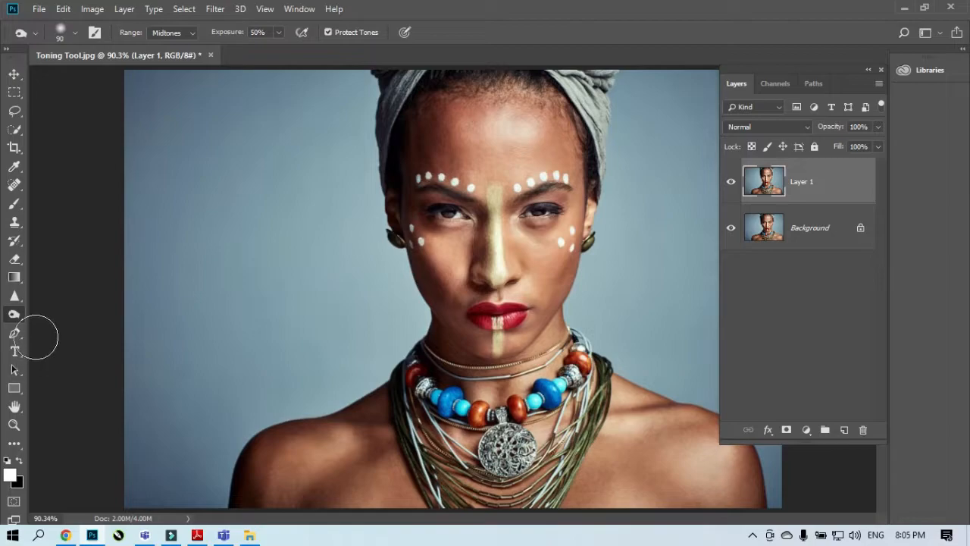
pyautogui.rightClick(15, 314)
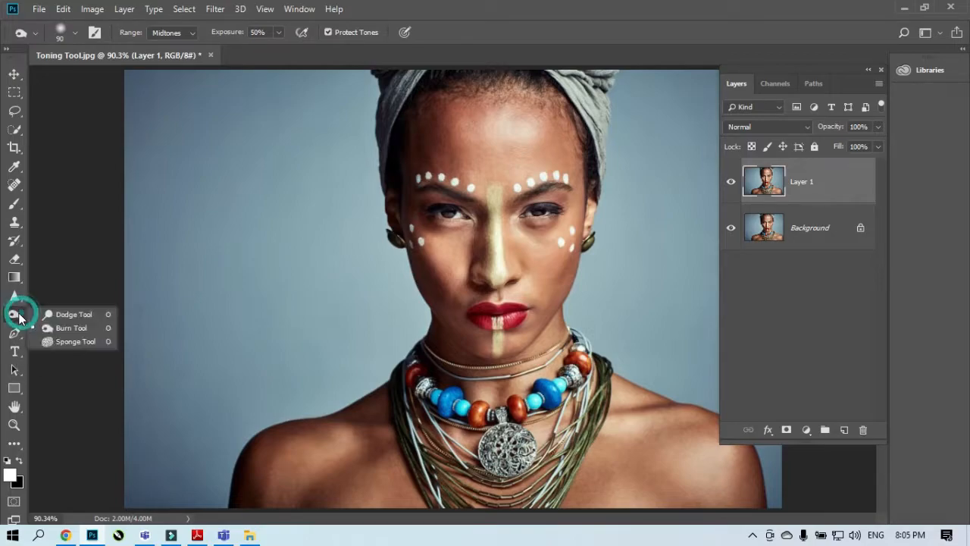
pyautogui.click(72, 314)
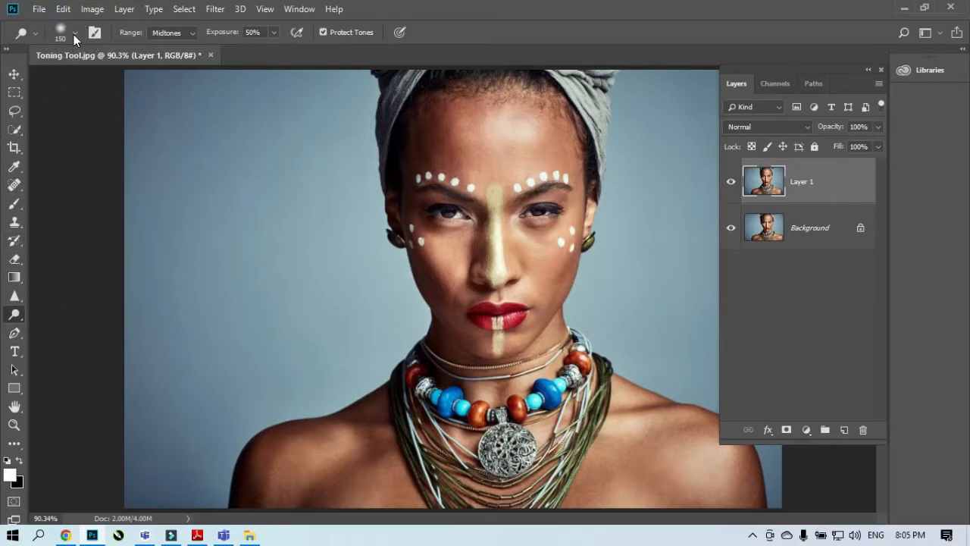
# Look at the brush settings offered by the Quick Selection, Brush and Sharpen tools.
pyautogui.click(15, 132)
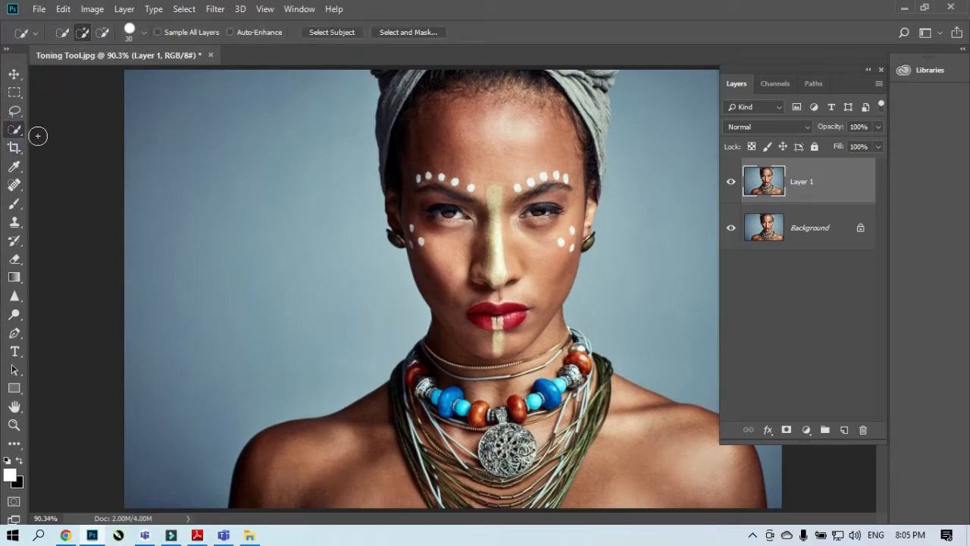
pyautogui.click(142, 32)
pyautogui.click(142, 33)
pyautogui.click(19, 204)
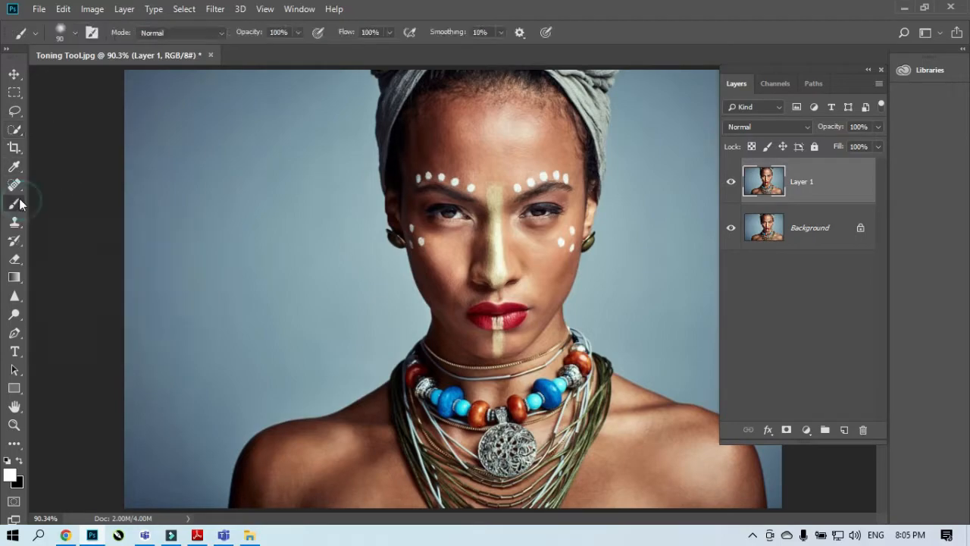
pyautogui.click(75, 32)
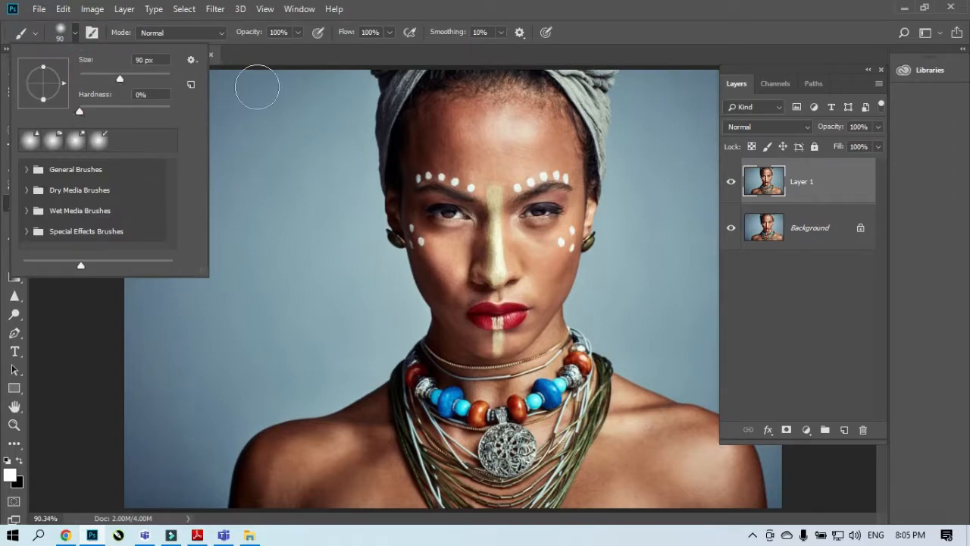
pyautogui.click(15, 296)
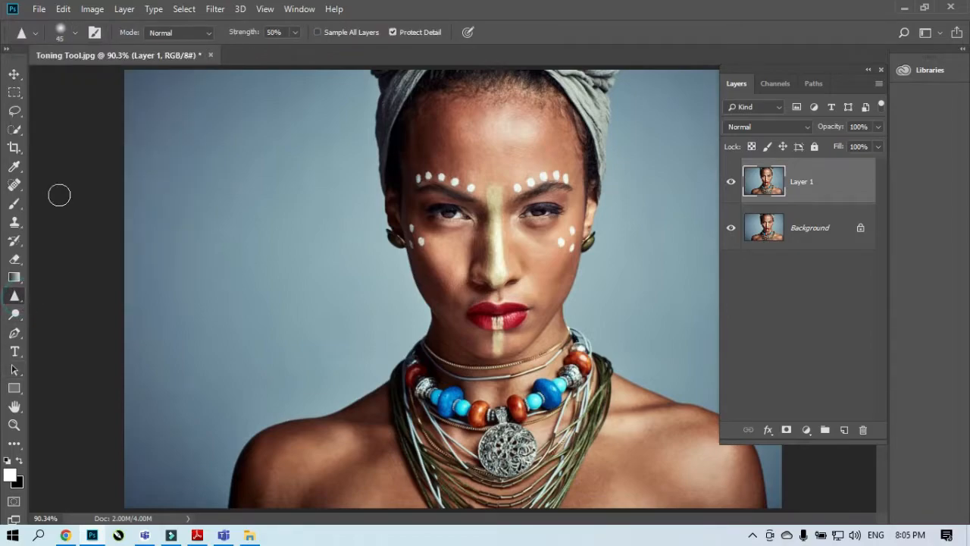
pyautogui.click(19, 300)
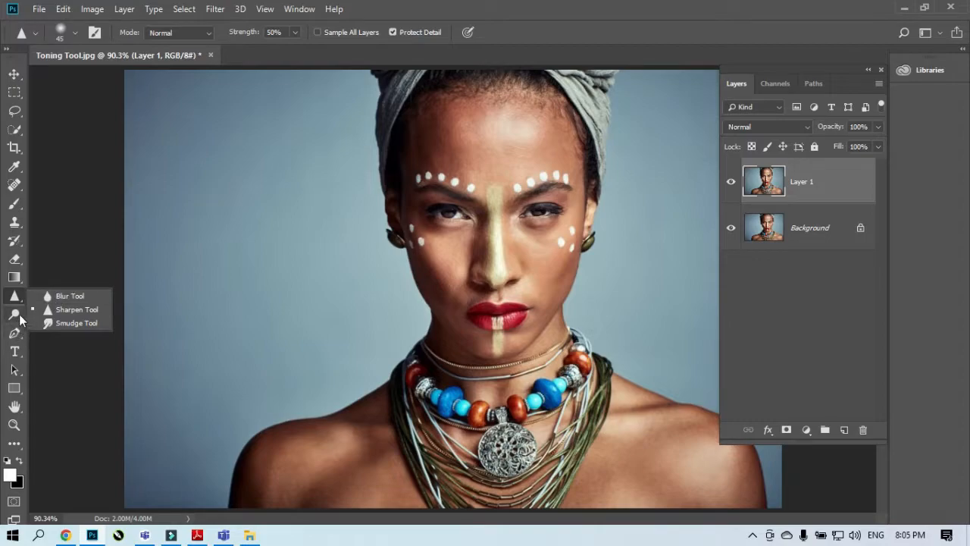
# Return to the Dodge tool and set its brush to 149 px with 0% hardness.
pyautogui.click(14, 314)
pyautogui.moveTo(485, 131)
pyautogui.mouseDown()
pyautogui.moveTo(503, 143)
pyautogui.moveTo(493, 137)
pyautogui.mouseUp()
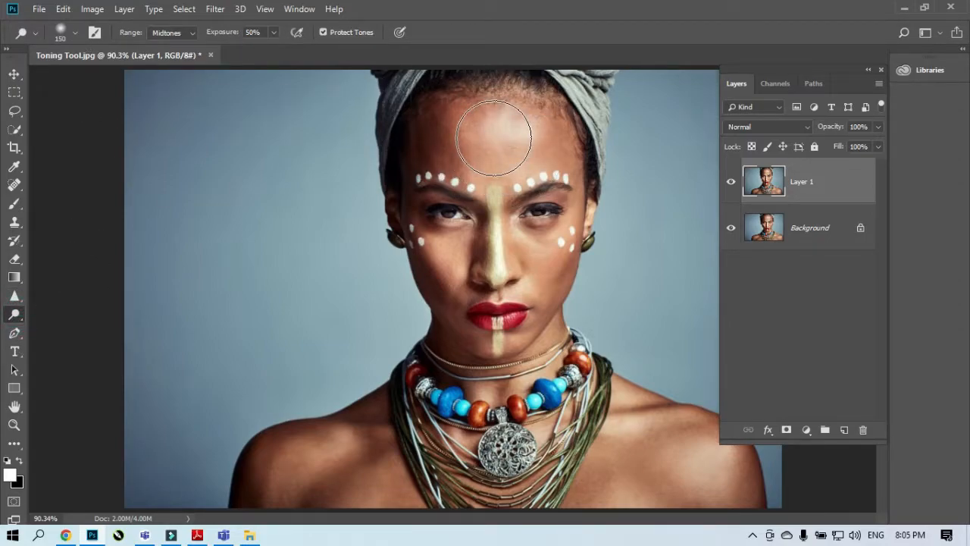
pyautogui.click(75, 32)
pyautogui.moveTo(136, 79)
pyautogui.mouseDown()
pyautogui.moveTo(91, 79)
pyautogui.moveTo(198, 85)
pyautogui.mouseUp()
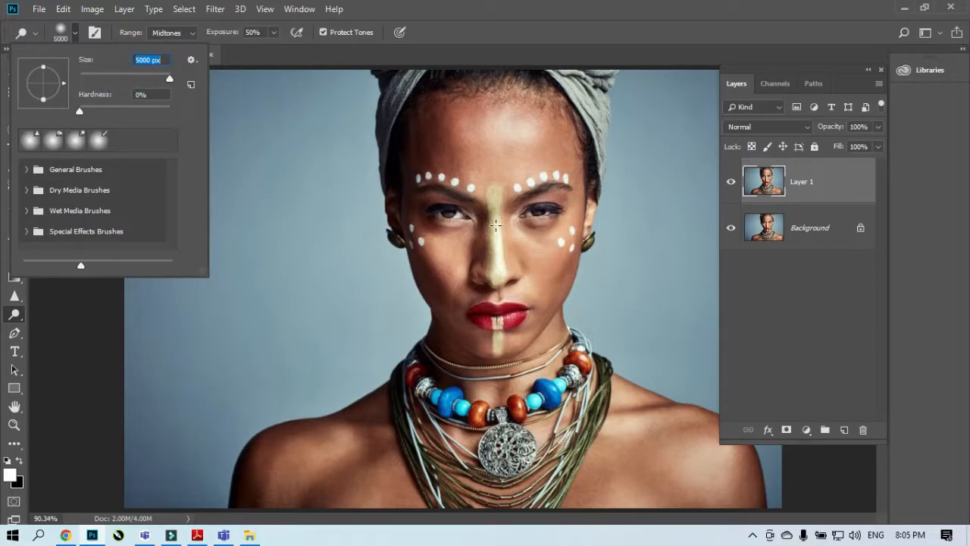
pyautogui.moveTo(171, 80); pyautogui.dragTo(136, 79)
pyautogui.click(78, 112)
pyautogui.click(78, 112)
pyautogui.moveTo(79, 113)
pyautogui.mouseDown()
pyautogui.moveTo(90, 113)
pyautogui.moveTo(79, 116)
pyautogui.mouseUp()
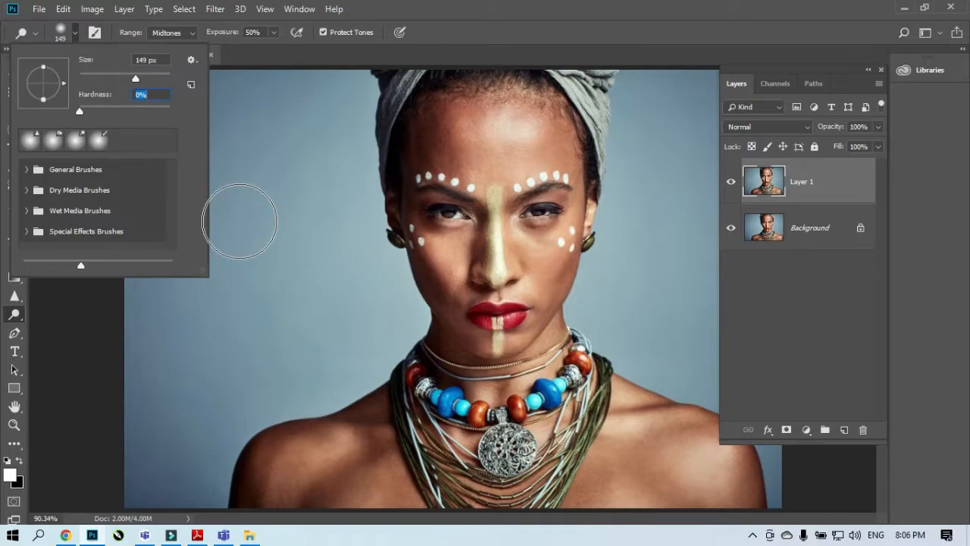
# Set the Dodge range to Midtones and the exposure to 46%, and dab the forehead once.
pyautogui.click(195, 34)
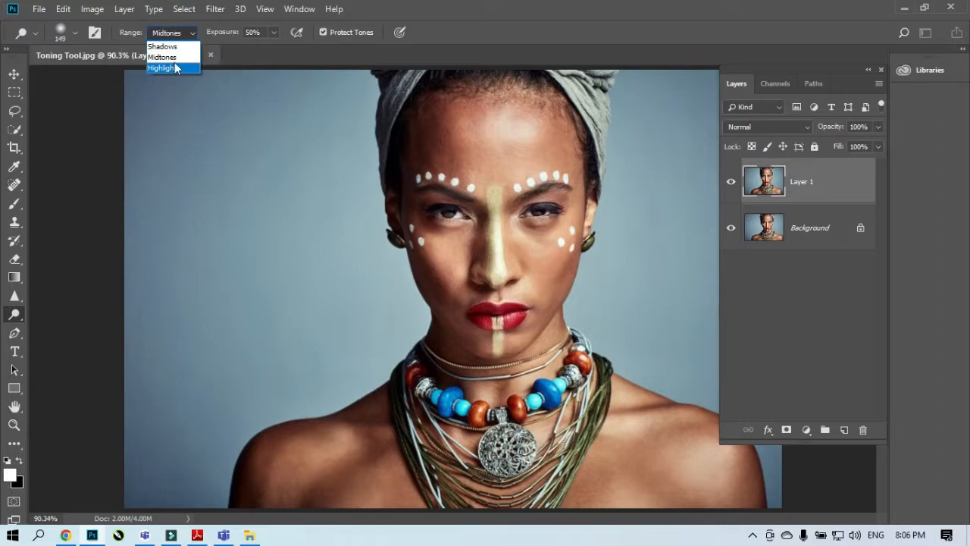
pyautogui.click(174, 60)
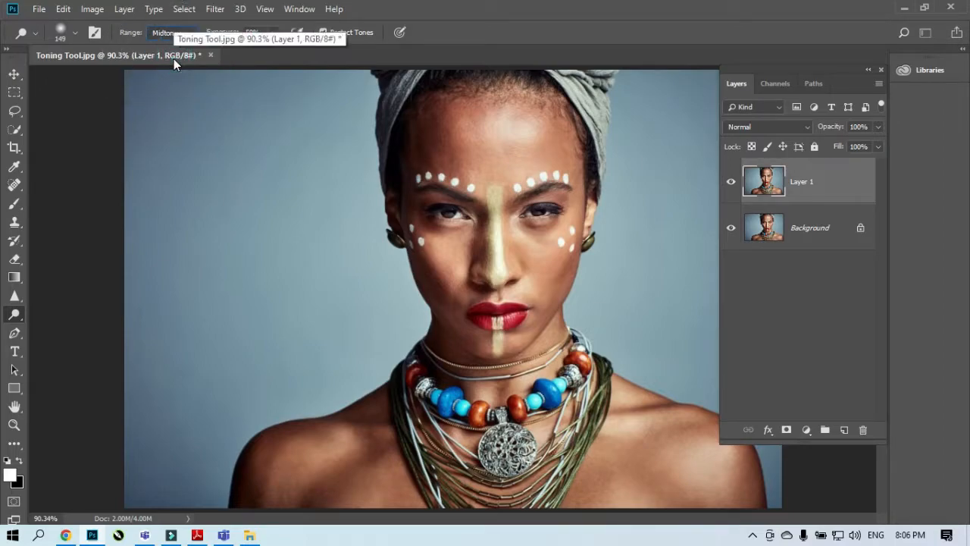
pyautogui.click(270, 32)
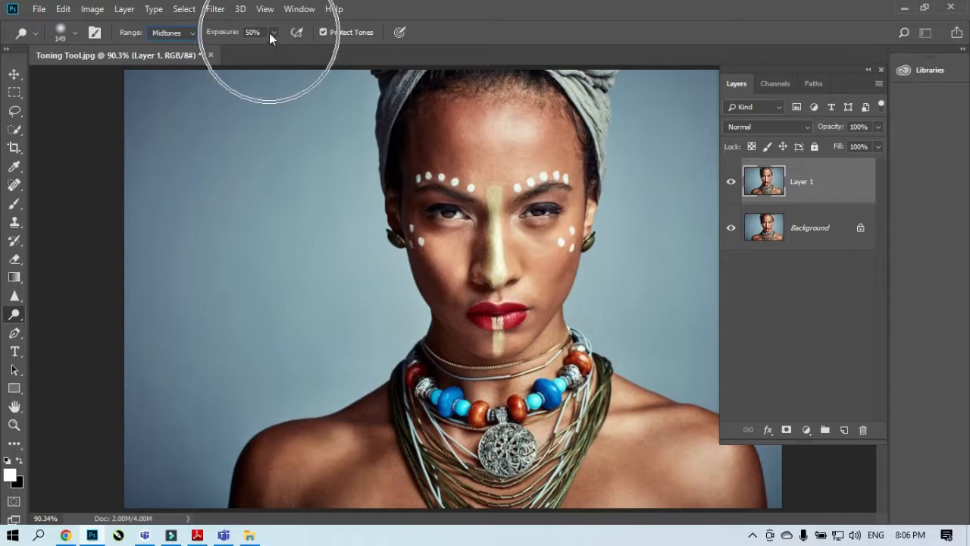
pyautogui.click(272, 31)
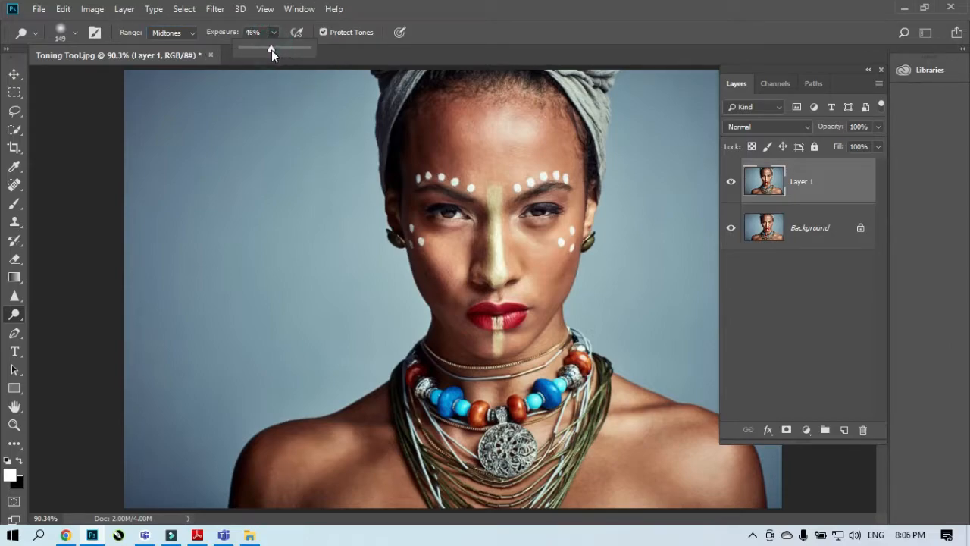
pyautogui.click(464, 23)
pyautogui.click(468, 127)
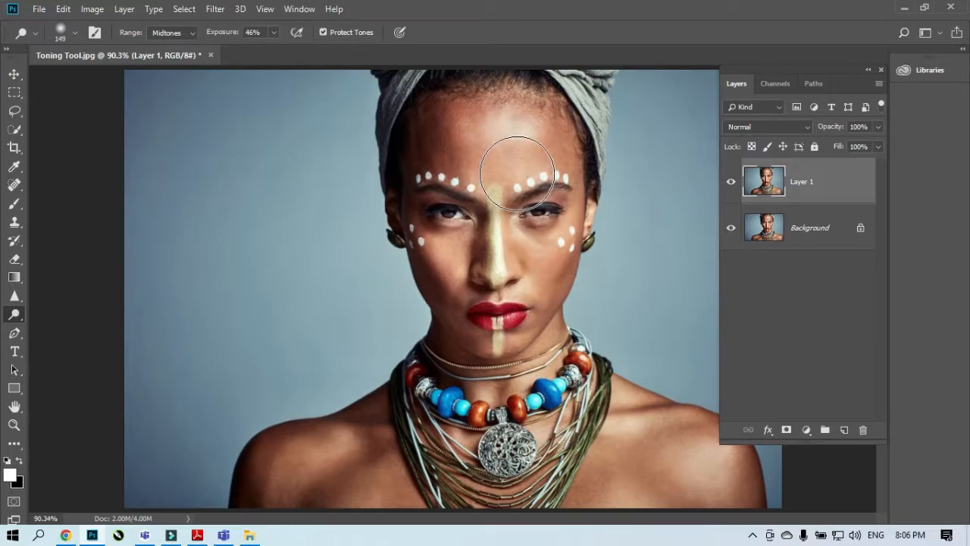
# Shrink and enlarge the Dodge brush repeatedly, finishing at 150 px.
pyautogui.press('[')
pyautogui.press('[')
pyautogui.press('[')
pyautogui.press('[')
pyautogui.press('[')
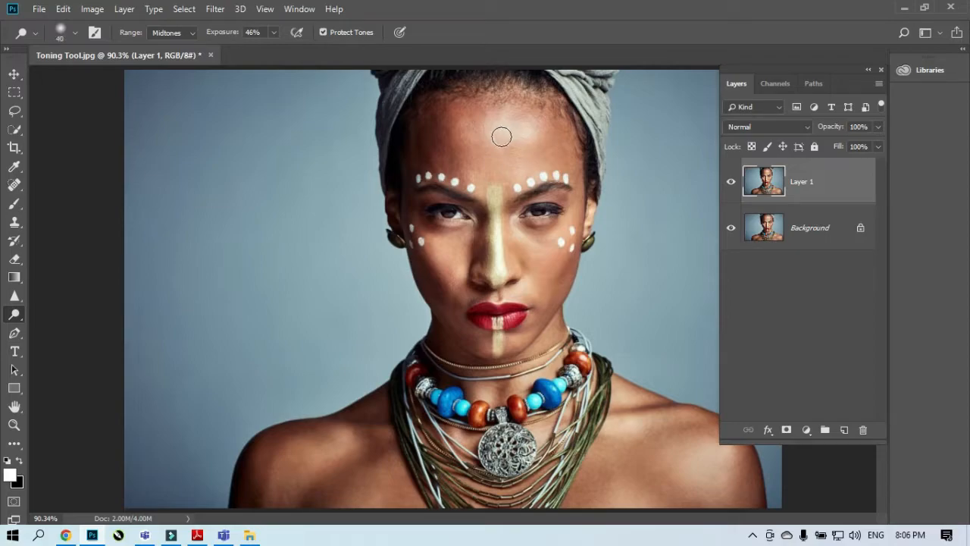
pyautogui.press(']')
pyautogui.press(']')
pyautogui.press(']')
pyautogui.press('[')
pyautogui.press('[')
pyautogui.press('[')
pyautogui.press('[')
pyautogui.press(']')
pyautogui.press(']')
pyautogui.press(']')
pyautogui.press('[')
pyautogui.press('[')
pyautogui.press(']')
pyautogui.press(']')
pyautogui.press(']')
pyautogui.press(']')
pyautogui.press('[')
pyautogui.press('[')
pyautogui.press('[')
pyautogui.press('[')
pyautogui.press(']')
pyautogui.press(']')
pyautogui.press(']')
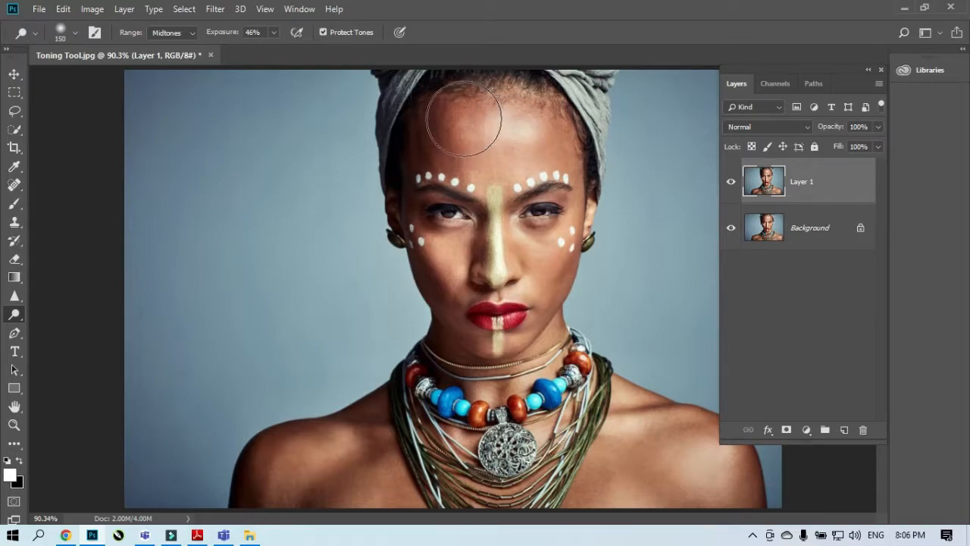
# Lighten the forehead, the cheek beside the nose and the shoulder on Layer 1 with the 150 px Dodge brush.
pyautogui.moveTo(464, 118)
pyautogui.mouseDown()
pyautogui.moveTo(437, 144)
pyautogui.moveTo(447, 123)
pyautogui.moveTo(440, 150)
pyautogui.moveTo(483, 135)
pyautogui.moveTo(434, 146)
pyautogui.moveTo(464, 120)
pyautogui.moveTo(440, 132)
pyautogui.mouseUp()
pyautogui.moveTo(394, 226)
pyautogui.mouseDown()
pyautogui.moveTo(394, 190)
pyautogui.moveTo(455, 344)
pyautogui.moveTo(432, 258)
pyautogui.mouseUp()
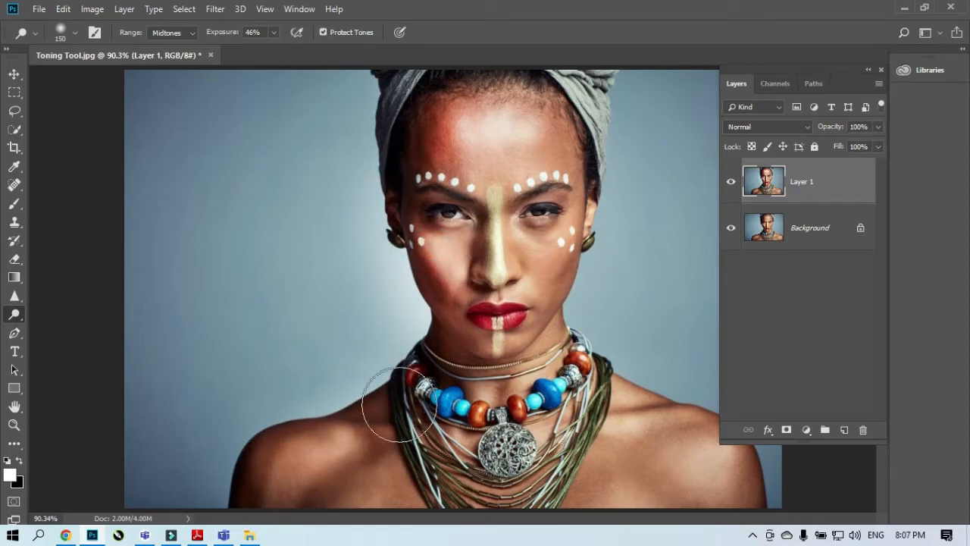
pyautogui.moveTo(276, 499)
pyautogui.mouseDown()
pyautogui.moveTo(294, 463)
pyautogui.moveTo(381, 477)
pyautogui.mouseUp()
# Reduce the Dodge brush to 90 px and lighten both shoulders, the upper chest and the full width of the forehead.
pyautogui.press('[')
pyautogui.press('[')
pyautogui.press('[')
pyautogui.moveTo(664, 439)
pyautogui.mouseDown()
pyautogui.moveTo(591, 485)
pyautogui.moveTo(582, 480)
pyautogui.mouseUp()
pyautogui.moveTo(704, 426)
pyautogui.mouseDown()
pyautogui.moveTo(780, 529)
pyautogui.moveTo(746, 480)
pyautogui.moveTo(756, 502)
pyautogui.moveTo(687, 427)
pyautogui.moveTo(628, 393)
pyautogui.moveTo(688, 422)
pyautogui.mouseUp()
pyautogui.moveTo(377, 402)
pyautogui.mouseDown()
pyautogui.moveTo(212, 463)
pyautogui.moveTo(255, 448)
pyautogui.moveTo(369, 453)
pyautogui.mouseUp()
pyautogui.moveTo(471, 126)
pyautogui.mouseDown()
pyautogui.moveTo(488, 106)
pyautogui.moveTo(453, 106)
pyautogui.moveTo(545, 99)
pyautogui.moveTo(587, 151)
pyautogui.moveTo(576, 139)
pyautogui.moveTo(589, 198)
pyautogui.moveTo(574, 155)
pyautogui.mouseUp()
pyautogui.moveTo(538, 114)
pyautogui.mouseDown()
pyautogui.moveTo(492, 104)
pyautogui.moveTo(449, 135)
pyautogui.moveTo(461, 101)
pyautogui.moveTo(465, 151)
pyautogui.moveTo(421, 165)
pyautogui.moveTo(438, 110)
pyautogui.mouseUp()
# Toggle Layer 1's visibility several times to compare the dodged portrait with the original.
pyautogui.press('ctrl')
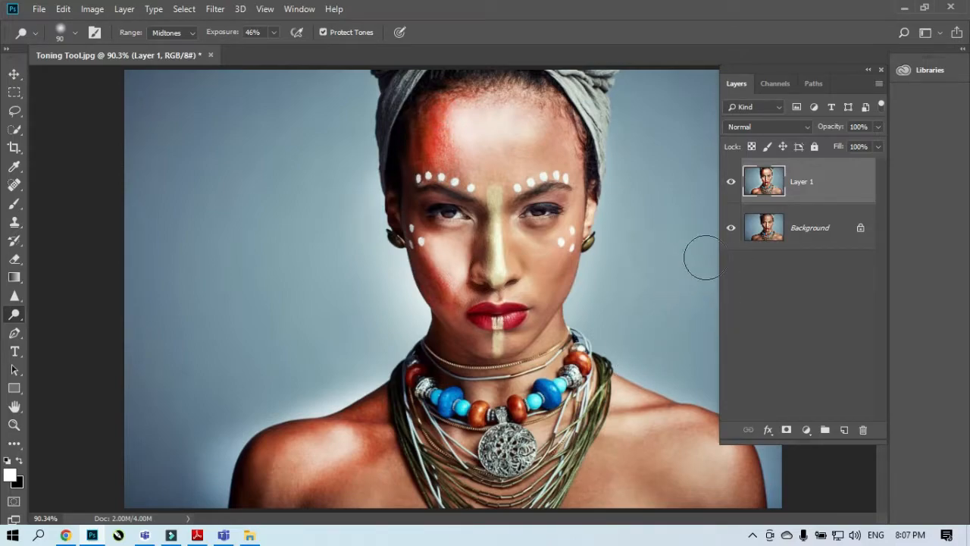
pyautogui.press('ctrl')
pyautogui.click(730, 183)
pyautogui.press('ctrl')
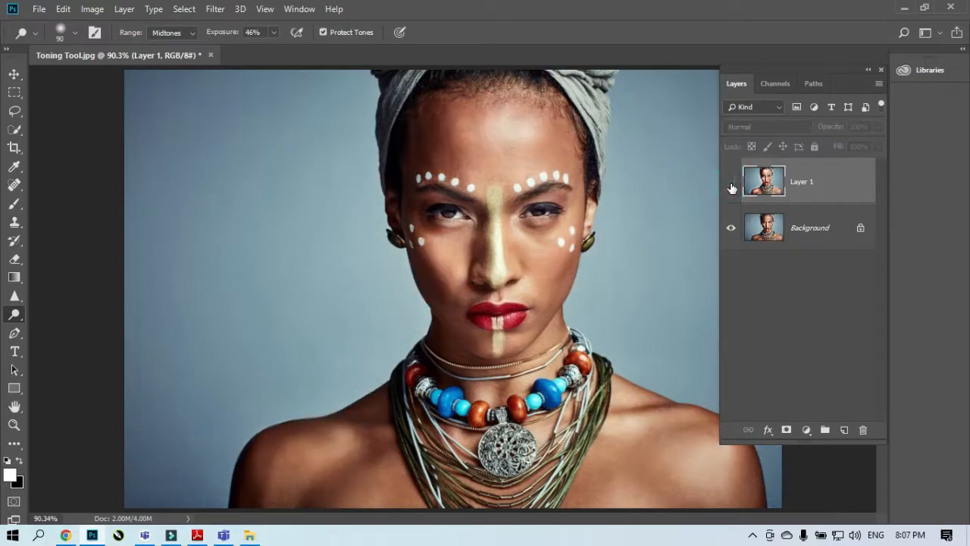
pyautogui.press('ctrl')
pyautogui.click(731, 185)
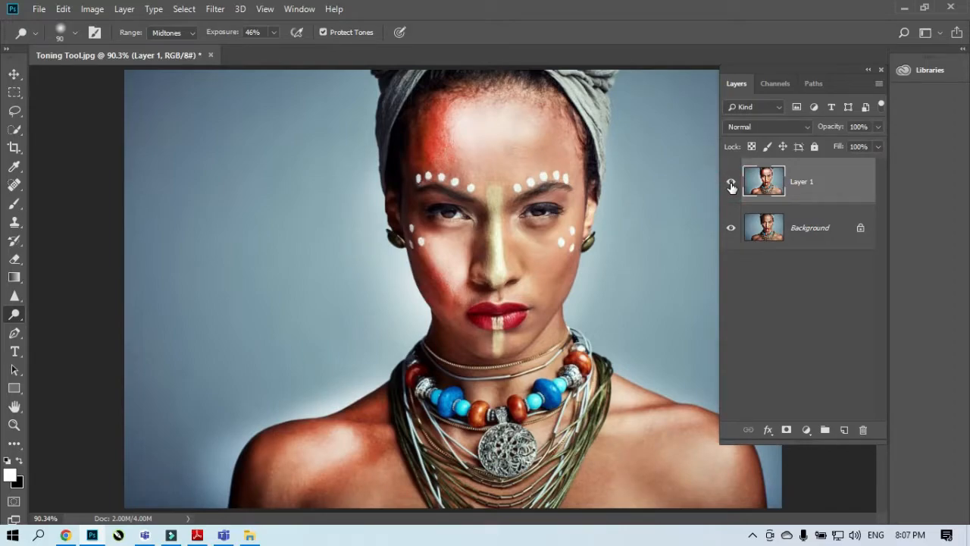
pyautogui.click(730, 184)
pyautogui.click(730, 184)
pyautogui.click(730, 184)
pyautogui.click(730, 184)
pyautogui.press('ctrl')
pyautogui.press('ctrl')
# Dodge the upper chest and the background edge above the shoulder some more on Layer 1.
pyautogui.moveTo(654, 448); pyautogui.dragTo(576, 471)
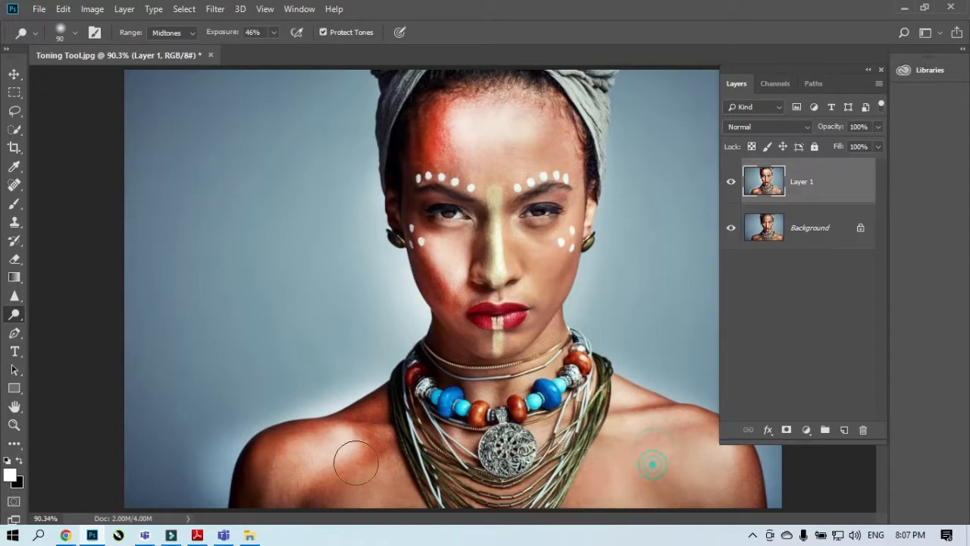
pyautogui.moveTo(361, 390); pyautogui.dragTo(329, 398)
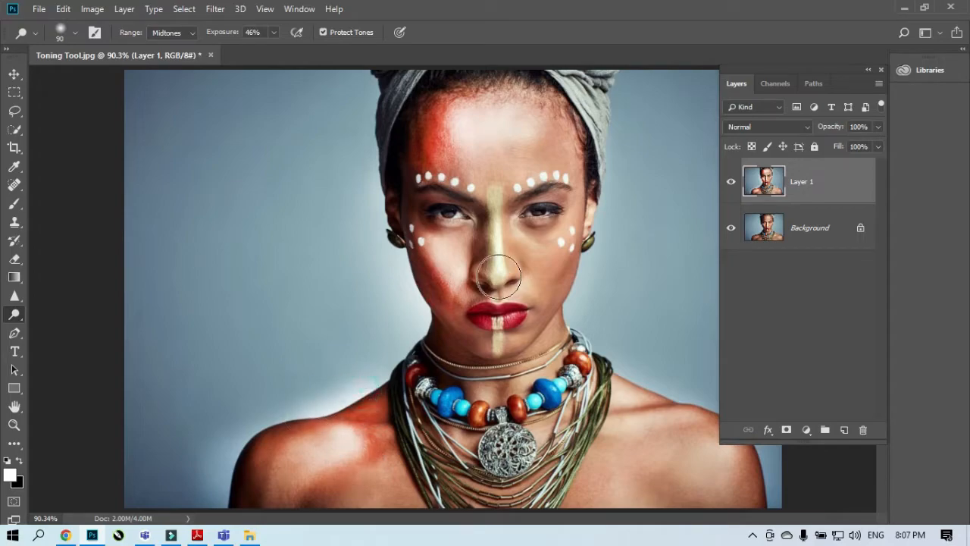
# Delete the dodged Layer 1 and duplicate the Background layer again for a fresh working copy.
pyautogui.moveTo(777, 189)
pyautogui.mouseDown()
pyautogui.moveTo(781, 241)
pyautogui.moveTo(862, 429)
pyautogui.mouseUp()
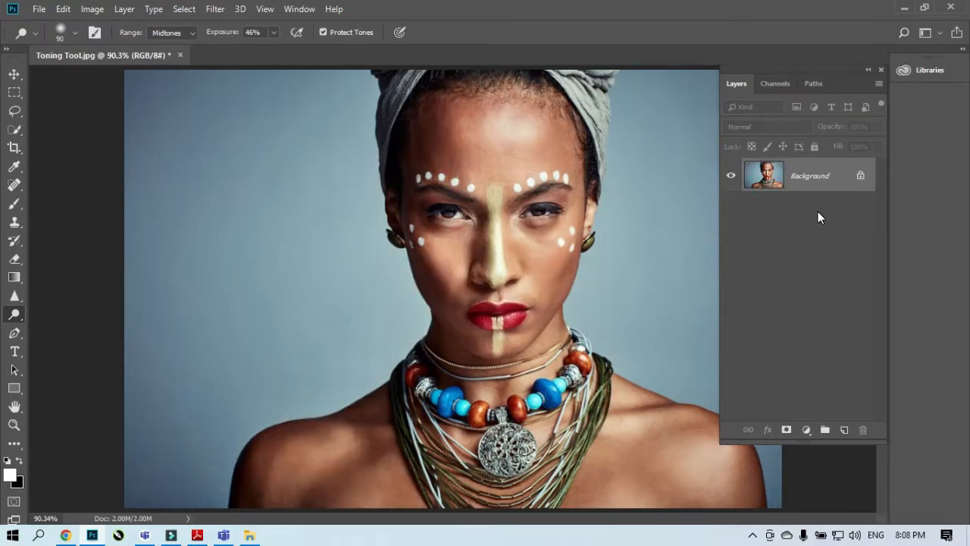
pyautogui.hotkey('ctrl', 'j')
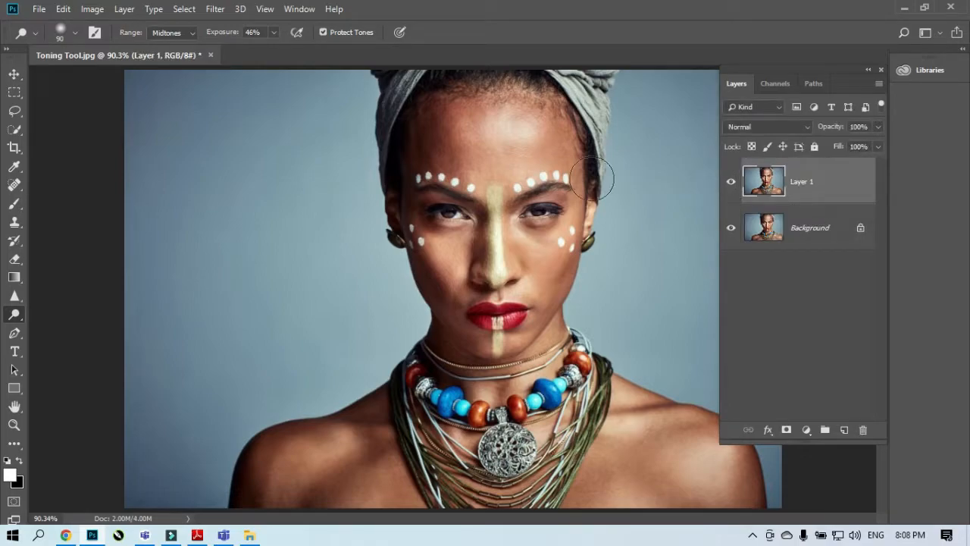
# Lighten the forehead, both cheeks, neck, upper chest and shoulder with the Dodge tool on Layer 1.
pyautogui.moveTo(467, 129)
pyautogui.mouseDown()
pyautogui.moveTo(539, 144)
pyautogui.moveTo(474, 162)
pyautogui.moveTo(452, 155)
pyautogui.mouseUp()
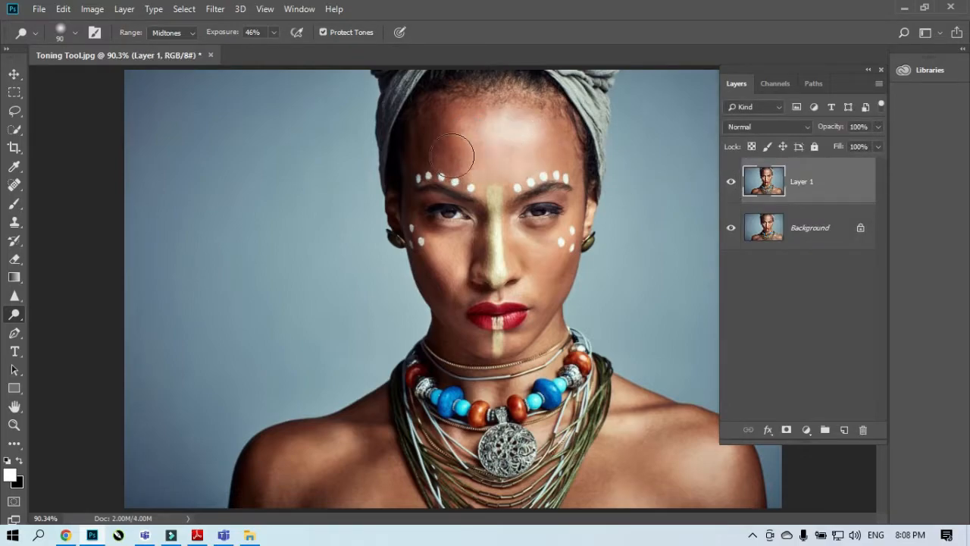
pyautogui.moveTo(535, 114); pyautogui.dragTo(422, 141)
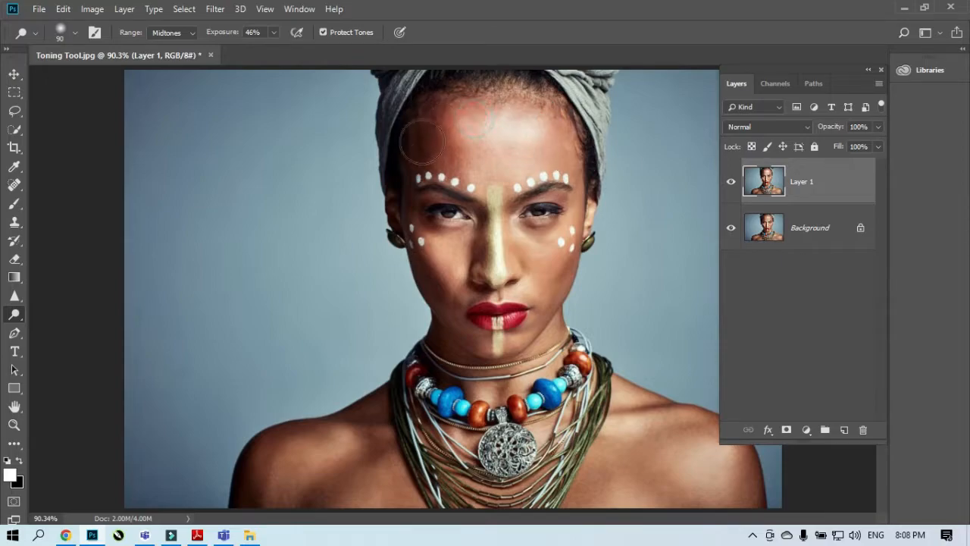
pyautogui.moveTo(384, 196)
pyautogui.mouseDown()
pyautogui.moveTo(395, 253)
pyautogui.moveTo(411, 285)
pyautogui.moveTo(418, 240)
pyautogui.moveTo(442, 316)
pyautogui.moveTo(440, 245)
pyautogui.mouseUp()
pyautogui.moveTo(545, 235)
pyautogui.mouseDown()
pyautogui.moveTo(576, 289)
pyautogui.moveTo(570, 231)
pyautogui.moveTo(535, 308)
pyautogui.moveTo(560, 262)
pyautogui.mouseUp()
pyautogui.moveTo(515, 348)
pyautogui.mouseDown()
pyautogui.moveTo(567, 330)
pyautogui.moveTo(437, 341)
pyautogui.moveTo(557, 364)
pyautogui.moveTo(564, 447)
pyautogui.moveTo(650, 444)
pyautogui.moveTo(655, 470)
pyautogui.moveTo(577, 470)
pyautogui.moveTo(581, 491)
pyautogui.moveTo(611, 477)
pyautogui.moveTo(727, 494)
pyautogui.moveTo(591, 485)
pyautogui.mouseUp()
pyautogui.moveTo(374, 448)
pyautogui.mouseDown()
pyautogui.moveTo(309, 491)
pyautogui.moveTo(340, 453)
pyautogui.moveTo(253, 476)
pyautogui.moveTo(335, 427)
pyautogui.moveTo(251, 466)
pyautogui.moveTo(229, 507)
pyautogui.moveTo(355, 439)
pyautogui.moveTo(383, 392)
pyautogui.mouseUp()
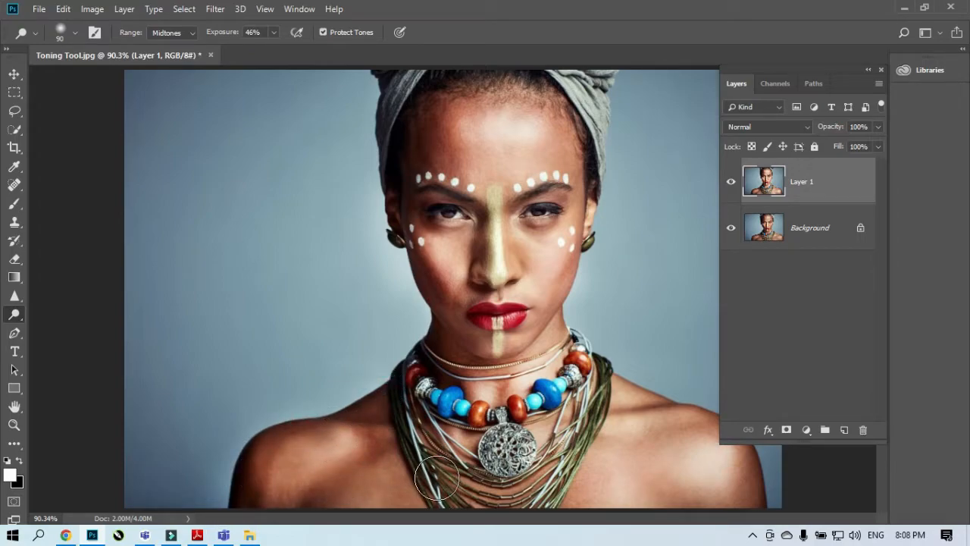
# Toggle Layer 1's visibility several times to compare the dodged skin with the original portrait.
pyautogui.click(731, 185)
pyautogui.click(731, 185)
pyautogui.click(731, 185)
pyautogui.click(731, 184)
pyautogui.click(732, 184)
pyautogui.click(732, 184)
pyautogui.click(734, 184)
# Replace the dodged Layer 1 with a fresh duplicate of the Background layer and dodge the forehead on it.
pyautogui.moveTo(819, 184); pyautogui.dragTo(863, 429)
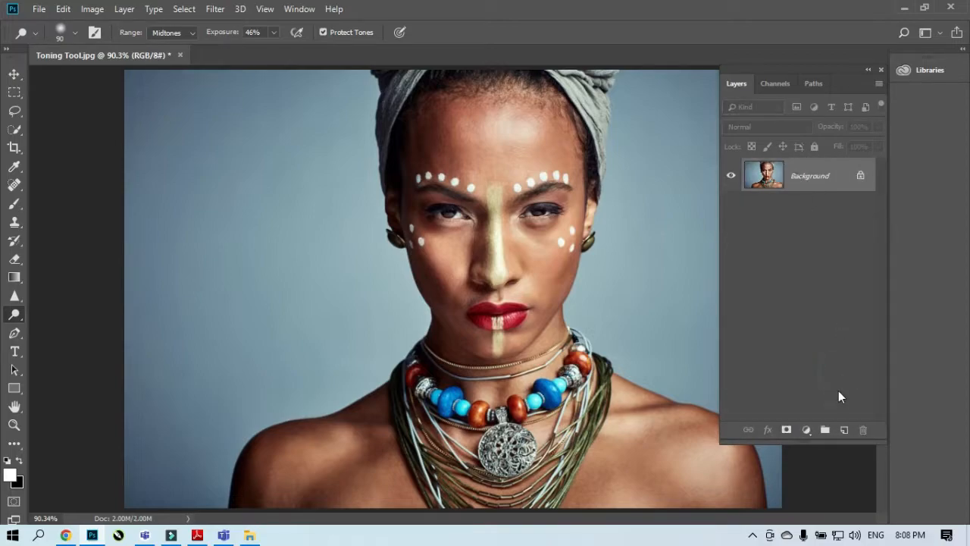
pyautogui.hotkey('ctrl', 'j')
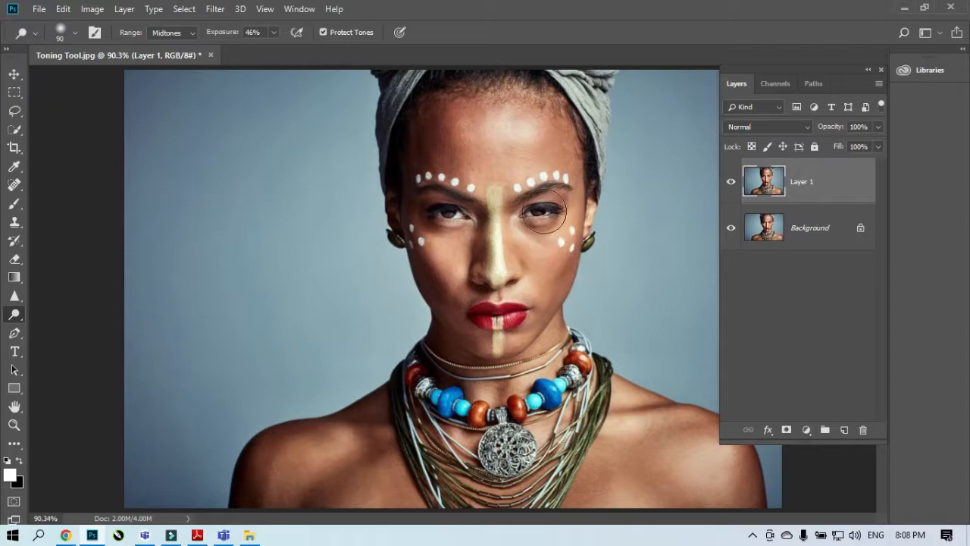
pyautogui.click(502, 129)
pyautogui.moveTo(541, 168)
pyautogui.mouseDown()
pyautogui.moveTo(452, 175)
pyautogui.moveTo(563, 161)
pyautogui.moveTo(489, 173)
pyautogui.mouseUp()
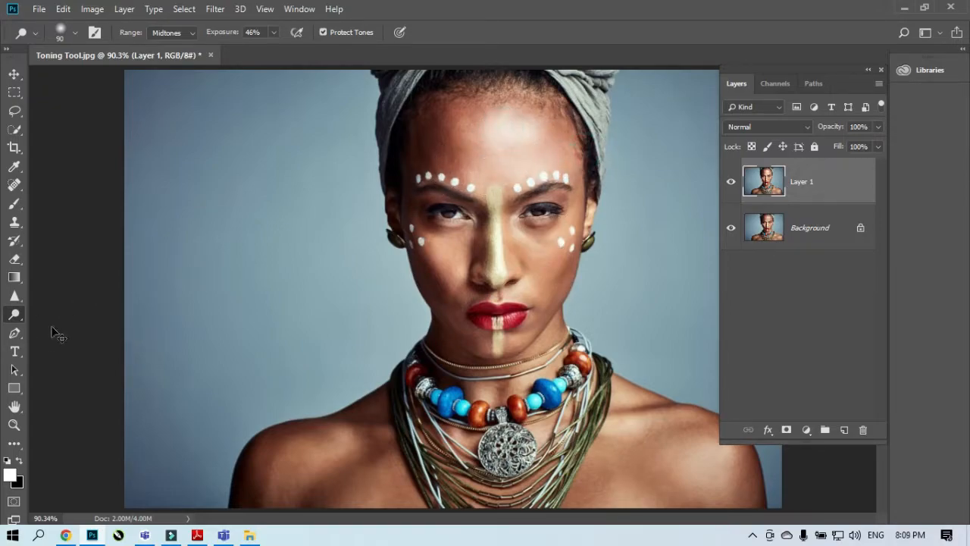
# Darken the forehead, cheeks, mouth area, neck and upper chest on Layer 1 with the Burn tool.
pyautogui.rightClick(15, 314)
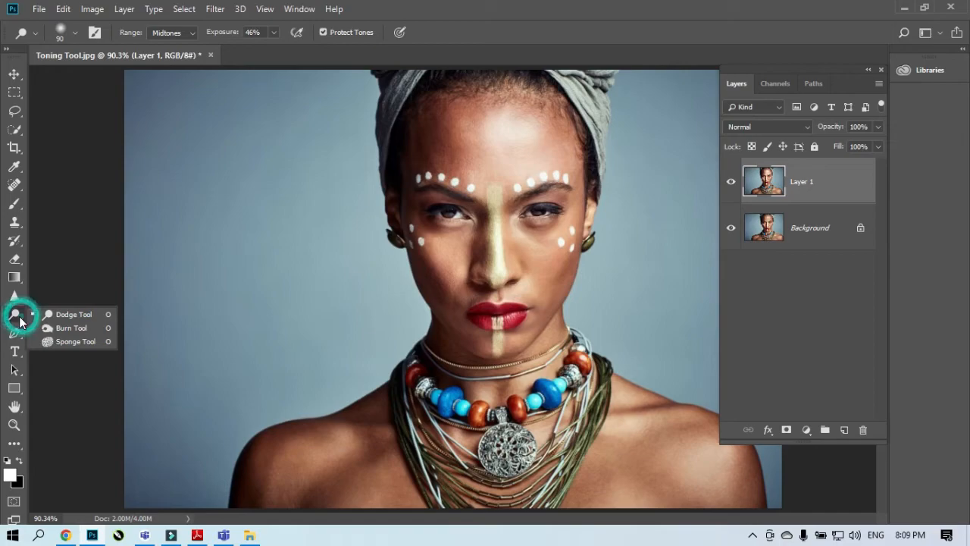
pyautogui.click(66, 330)
pyautogui.moveTo(448, 141)
pyautogui.mouseDown()
pyautogui.moveTo(559, 142)
pyautogui.moveTo(456, 151)
pyautogui.moveTo(552, 156)
pyautogui.moveTo(474, 181)
pyautogui.mouseUp()
pyautogui.moveTo(555, 275)
pyautogui.mouseDown()
pyautogui.moveTo(535, 291)
pyautogui.moveTo(535, 255)
pyautogui.moveTo(575, 242)
pyautogui.moveTo(544, 296)
pyautogui.mouseUp()
pyautogui.moveTo(455, 291)
pyautogui.mouseDown()
pyautogui.moveTo(467, 256)
pyautogui.moveTo(439, 267)
pyautogui.moveTo(408, 247)
pyautogui.moveTo(460, 311)
pyautogui.moveTo(549, 314)
pyautogui.mouseUp()
pyautogui.moveTo(628, 421)
pyautogui.mouseDown()
pyautogui.moveTo(363, 459)
pyautogui.moveTo(503, 417)
pyautogui.moveTo(571, 383)
pyautogui.moveTo(573, 365)
pyautogui.moveTo(394, 381)
pyautogui.moveTo(386, 371)
pyautogui.moveTo(558, 350)
pyautogui.moveTo(392, 409)
pyautogui.moveTo(568, 415)
pyautogui.moveTo(286, 459)
pyautogui.moveTo(506, 446)
pyautogui.moveTo(674, 474)
pyautogui.mouseUp()
pyautogui.moveTo(580, 489)
pyautogui.mouseDown()
pyautogui.moveTo(679, 492)
pyautogui.moveTo(669, 442)
pyautogui.mouseUp()
pyautogui.moveTo(617, 403)
pyautogui.mouseDown()
pyautogui.moveTo(715, 433)
pyautogui.moveTo(561, 418)
pyautogui.moveTo(668, 428)
pyautogui.moveTo(586, 410)
pyautogui.moveTo(526, 376)
pyautogui.moveTo(441, 362)
pyautogui.moveTo(500, 376)
pyautogui.moveTo(435, 395)
pyautogui.mouseUp()
pyautogui.moveTo(580, 286)
pyautogui.mouseDown()
pyautogui.moveTo(444, 304)
pyautogui.moveTo(468, 252)
pyautogui.moveTo(394, 238)
pyautogui.moveTo(533, 260)
pyautogui.moveTo(347, 229)
pyautogui.moveTo(500, 254)
pyautogui.moveTo(510, 249)
pyautogui.moveTo(389, 238)
pyautogui.moveTo(532, 228)
pyautogui.moveTo(420, 209)
pyautogui.mouseUp()
pyautogui.moveTo(574, 182)
pyautogui.mouseDown()
pyautogui.moveTo(417, 158)
pyautogui.moveTo(563, 138)
pyautogui.moveTo(500, 123)
pyautogui.mouseUp()
pyautogui.moveTo(548, 147); pyautogui.dragTo(448, 147)
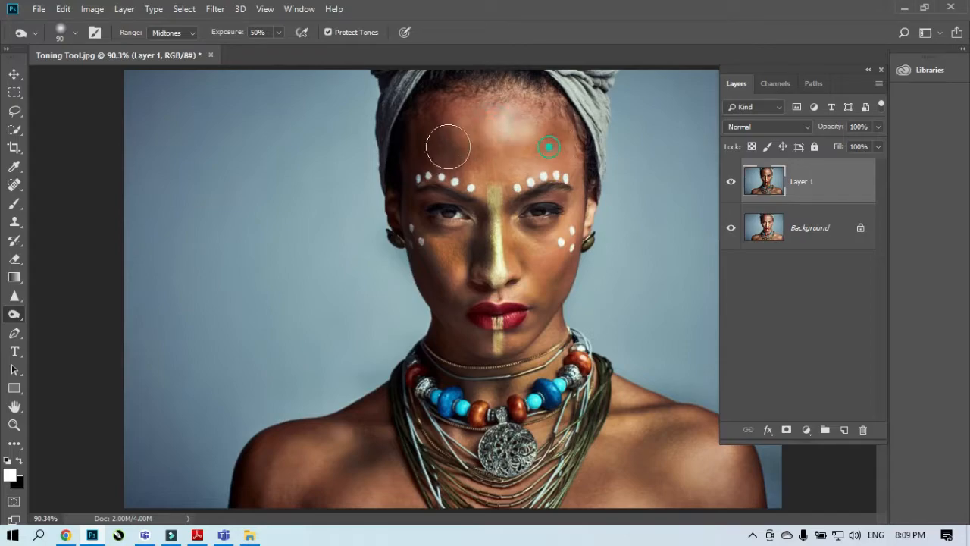
# Toggle Layer 1's visibility several times to compare the burned skin with the original portrait.
pyautogui.click(731, 185)
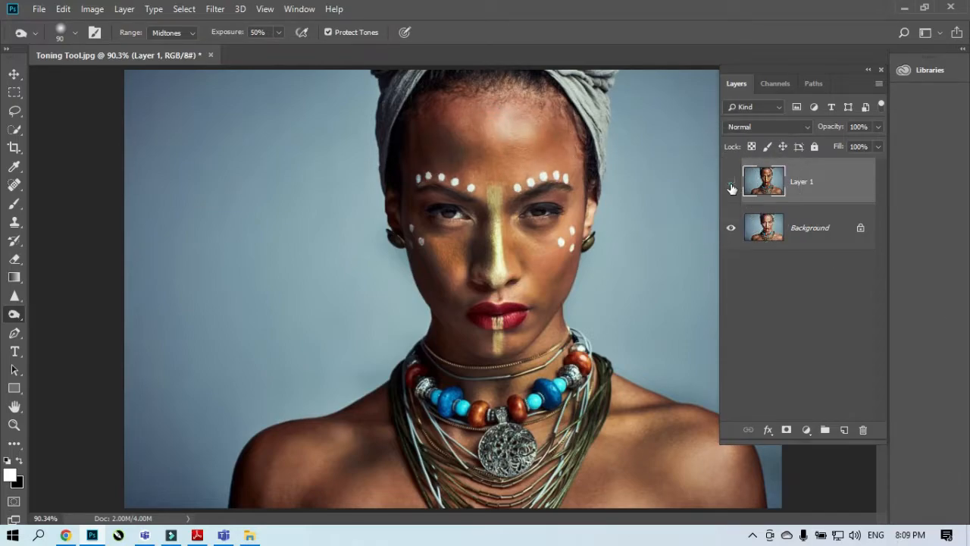
pyautogui.click(732, 188)
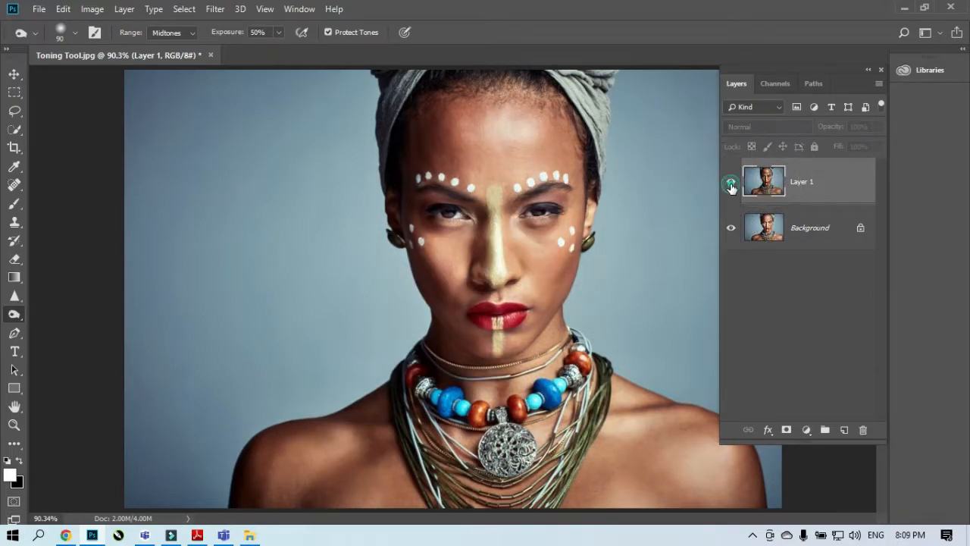
pyautogui.click(731, 186)
pyautogui.click(731, 187)
pyautogui.click(732, 186)
pyautogui.click(731, 187)
pyautogui.click(731, 186)
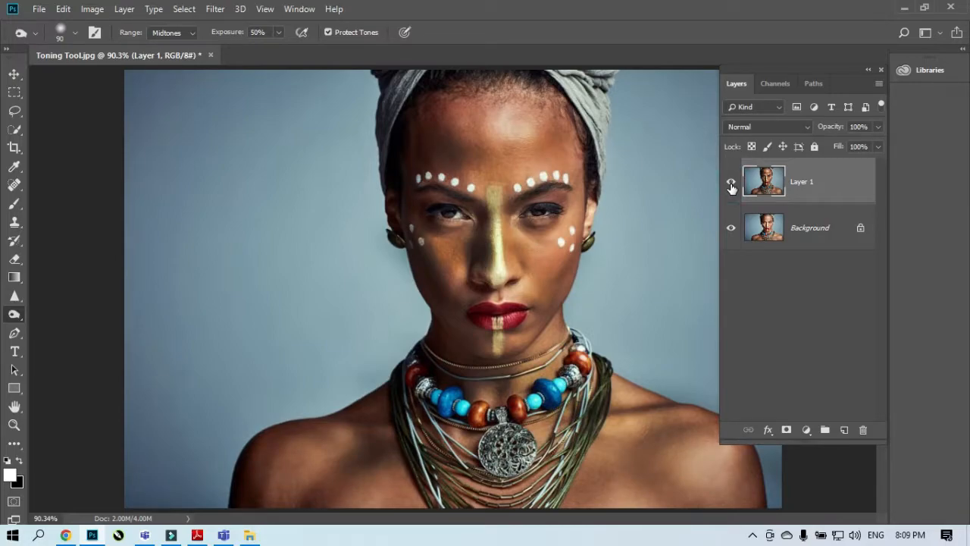
# Delete the burned Layer 1 and duplicate the Background layer for a clean working copy.
pyautogui.moveTo(796, 190); pyautogui.dragTo(862, 432)
pyautogui.hotkey('ctrl', 'z')
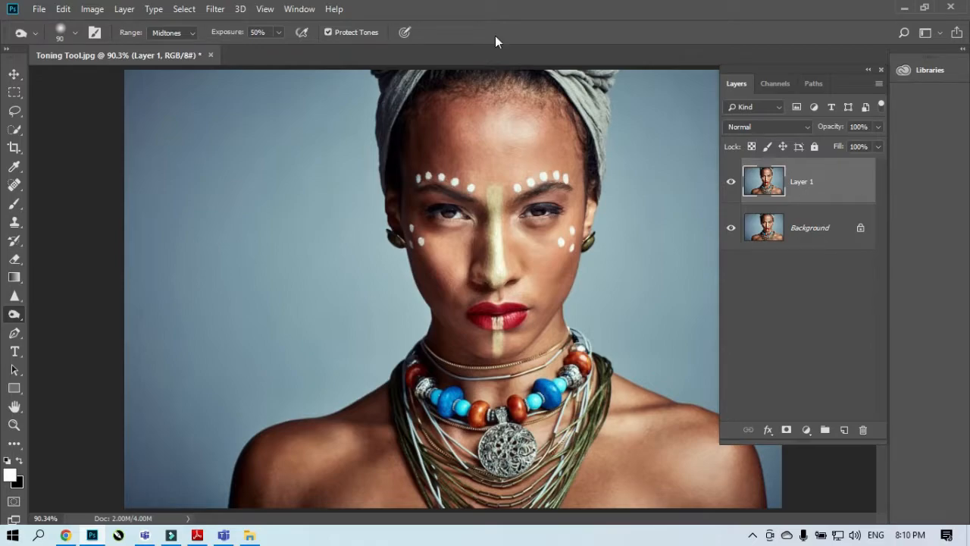
# Switch to the Sponge tool and reduce its brush to 40 px for working on the necklace beads at 300% zoom.
pyautogui.rightClick(15, 314)
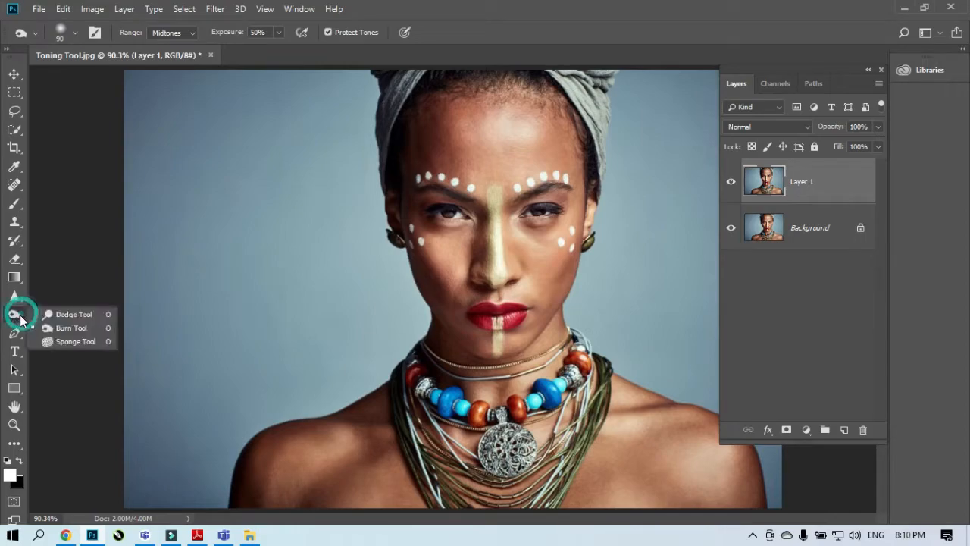
pyautogui.click(57, 342)
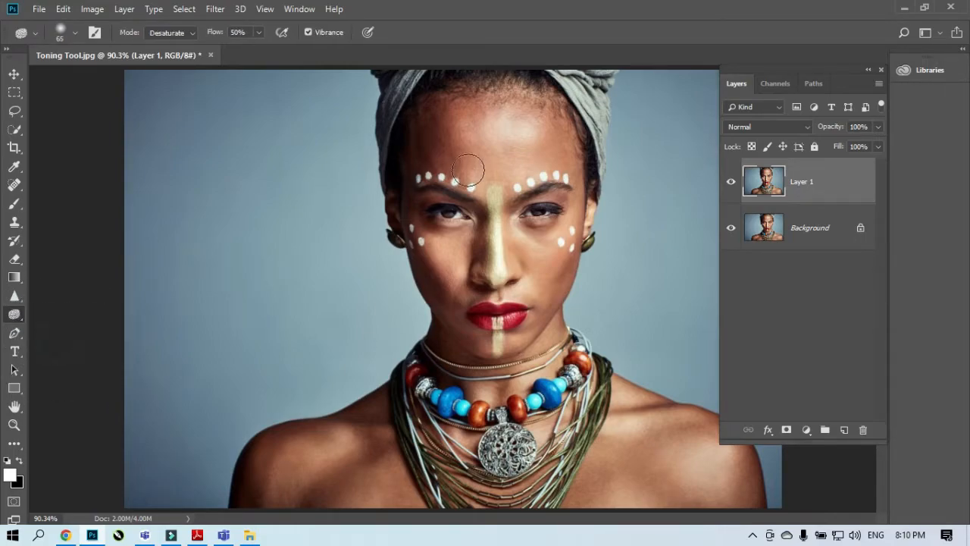
pyautogui.hotkey('ctrl', '1')
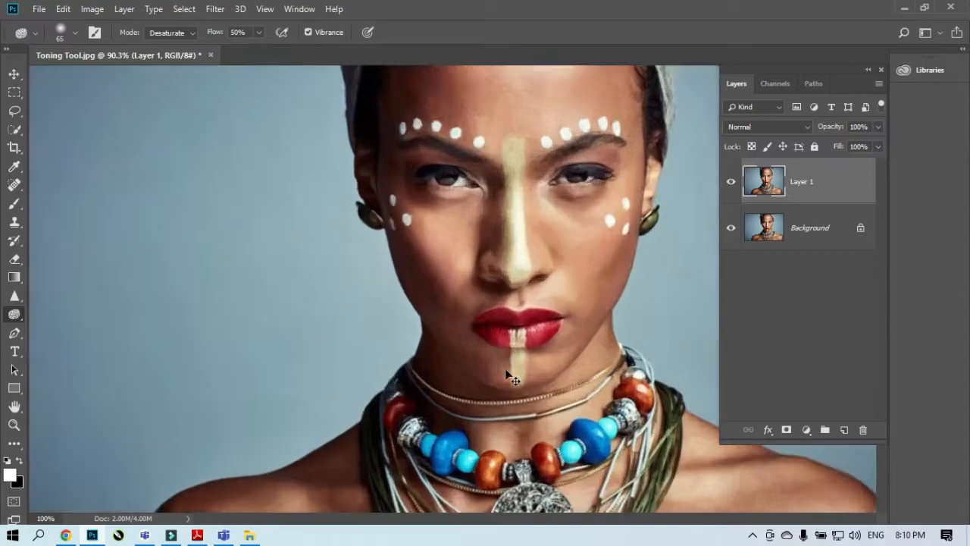
pyautogui.hotkey('ctrl', '+')
pyautogui.scroll(-5, 504, 397)
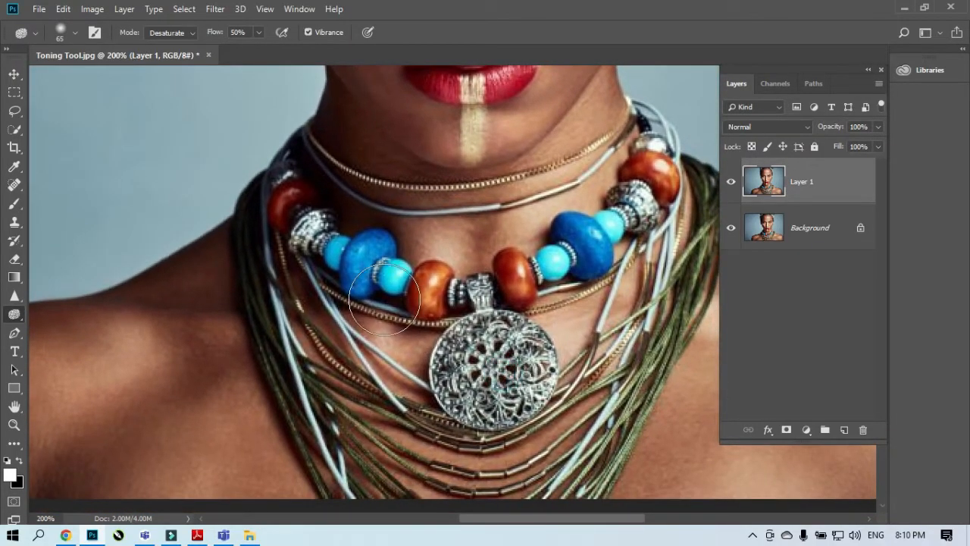
pyautogui.hotkey('ctrl', '+')
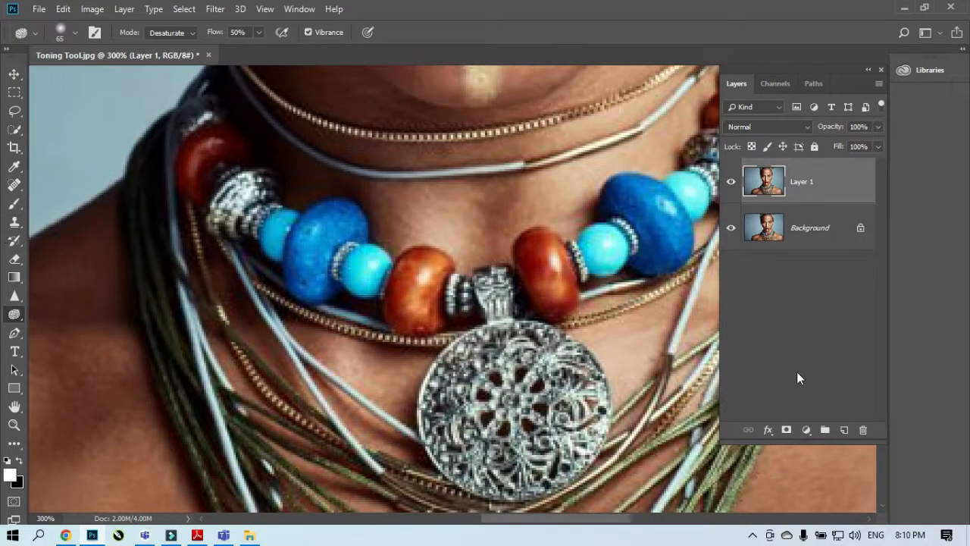
pyautogui.rightClick(14, 314)
pyautogui.click(55, 341)
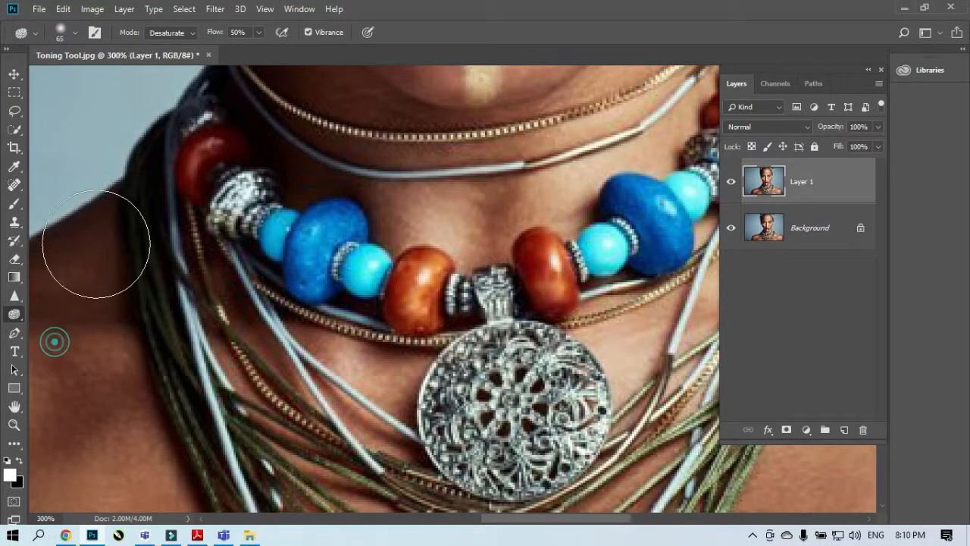
pyautogui.press('[')
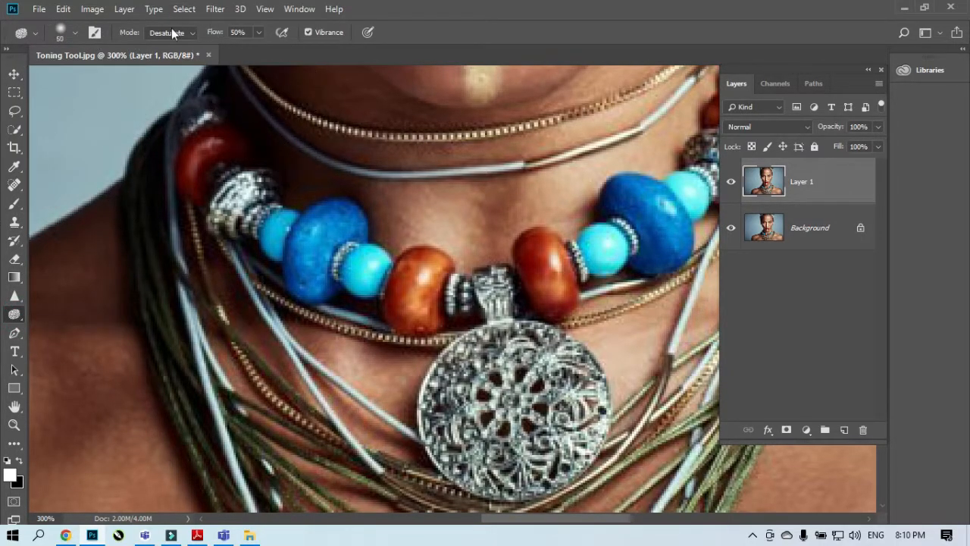
# Set the Sponge tool to Desaturate mode with a flow of 100%.
pyautogui.click(191, 34)
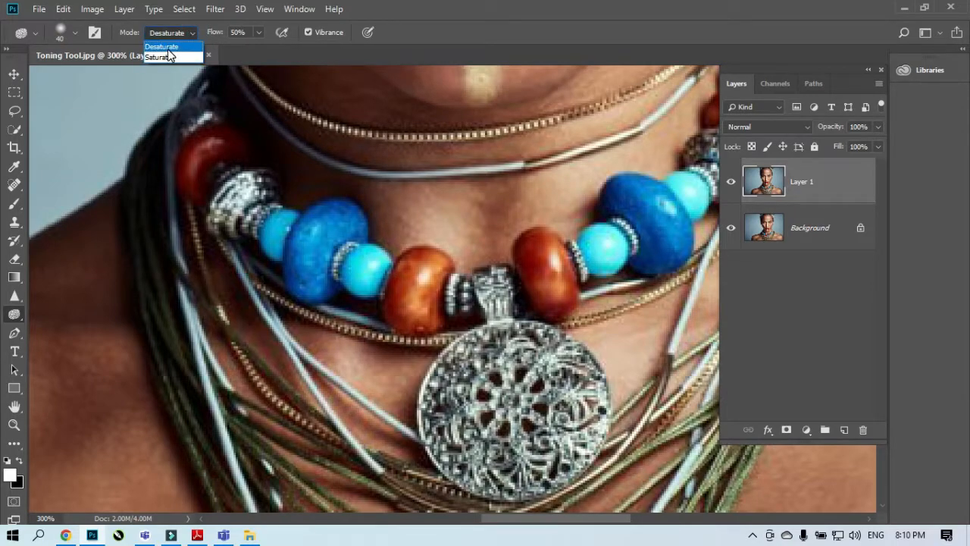
pyautogui.click(168, 48)
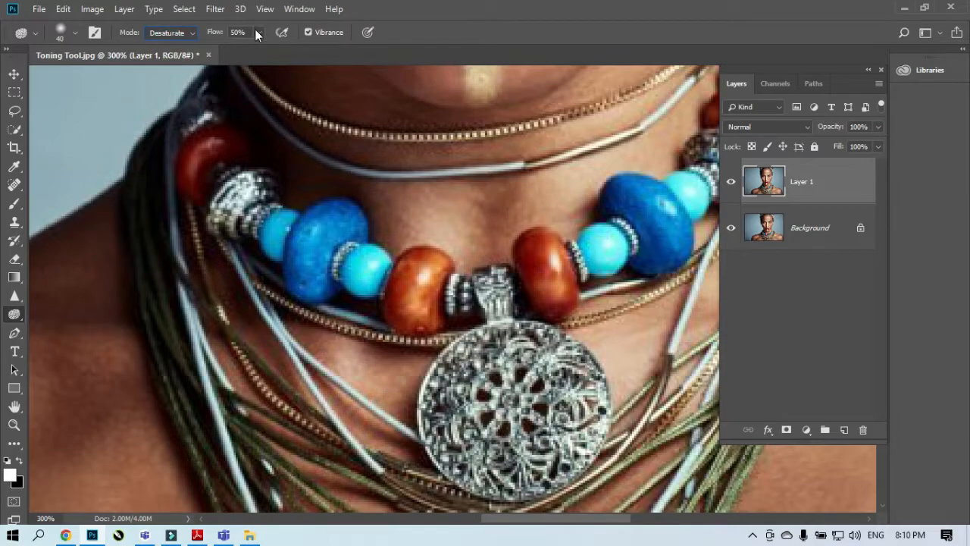
pyautogui.click(258, 30)
pyautogui.moveTo(260, 53); pyautogui.dragTo(295, 55)
# Desaturate the orange, blue and turquoise necklace beads and the silver parts between them on Layer 1.
pyautogui.moveTo(659, 226)
pyautogui.mouseDown()
pyautogui.moveTo(635, 208)
pyautogui.moveTo(660, 241)
pyautogui.moveTo(630, 183)
pyautogui.moveTo(652, 241)
pyautogui.moveTo(636, 198)
pyautogui.moveTo(674, 254)
pyautogui.moveTo(645, 201)
pyautogui.moveTo(627, 220)
pyautogui.moveTo(645, 219)
pyautogui.moveTo(641, 228)
pyautogui.moveTo(579, 262)
pyautogui.moveTo(662, 232)
pyautogui.moveTo(559, 266)
pyautogui.moveTo(596, 243)
pyautogui.moveTo(526, 272)
pyautogui.moveTo(592, 267)
pyautogui.moveTo(425, 280)
pyautogui.mouseUp()
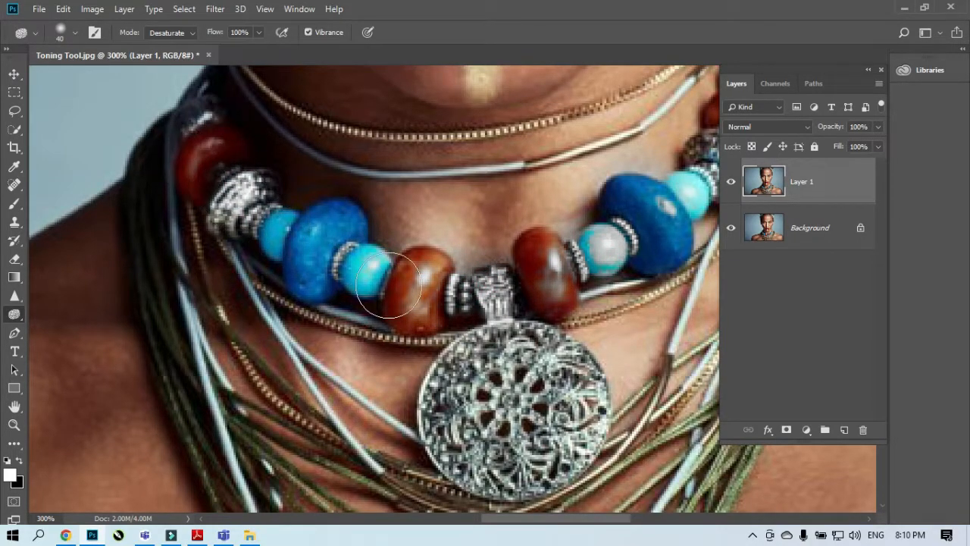
pyautogui.hotkey('ctrl', 'alt', 'z')
pyautogui.hotkey('ctrl', 'alt', 'z')
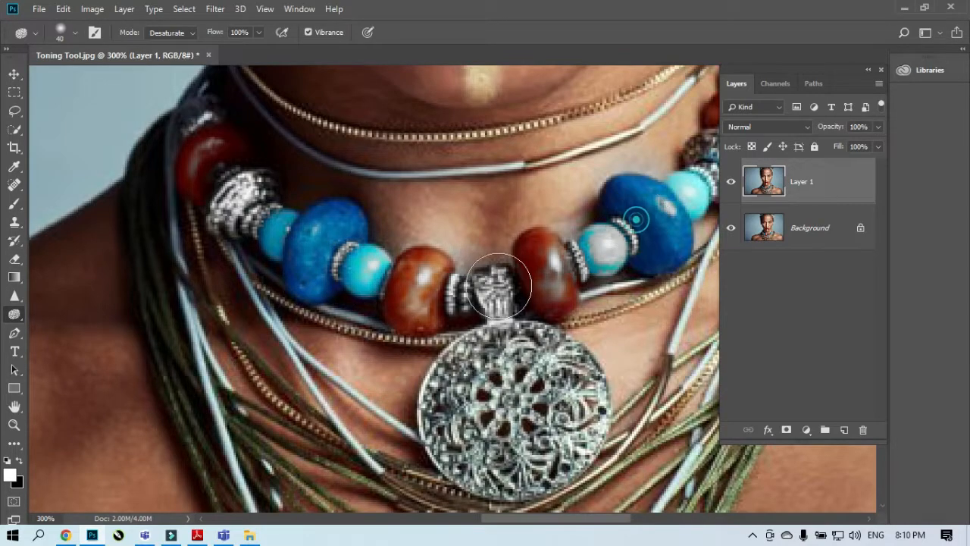
# Toggle Layer 1's visibility several times to compare the desaturated beads with the original colours.
pyautogui.click(730, 182)
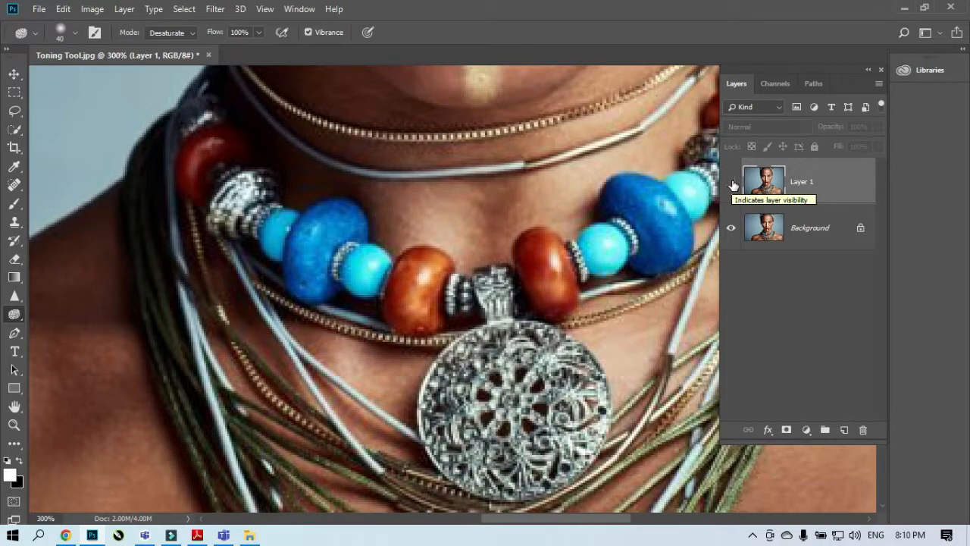
pyautogui.click(732, 184)
pyautogui.click(732, 184)
pyautogui.click(732, 184)
pyautogui.click(732, 184)
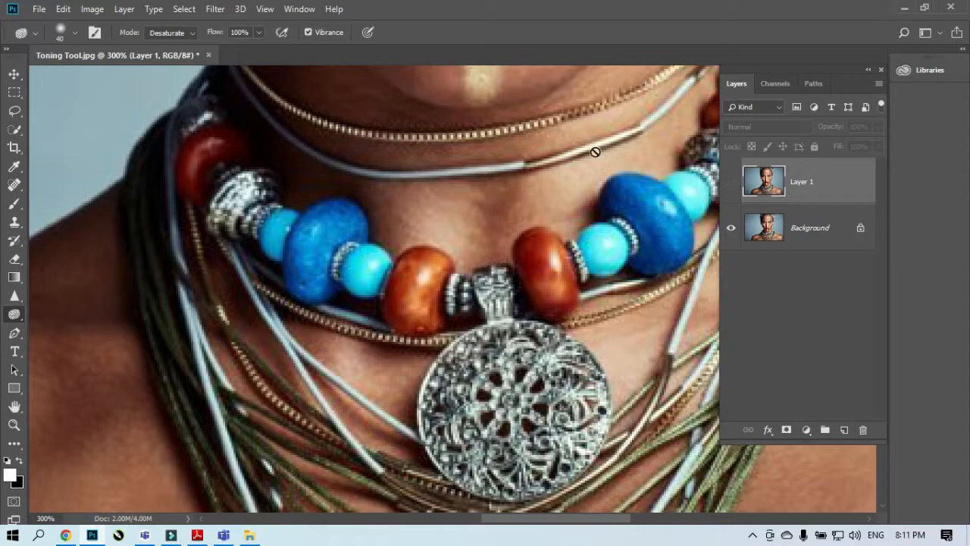
pyautogui.click(730, 182)
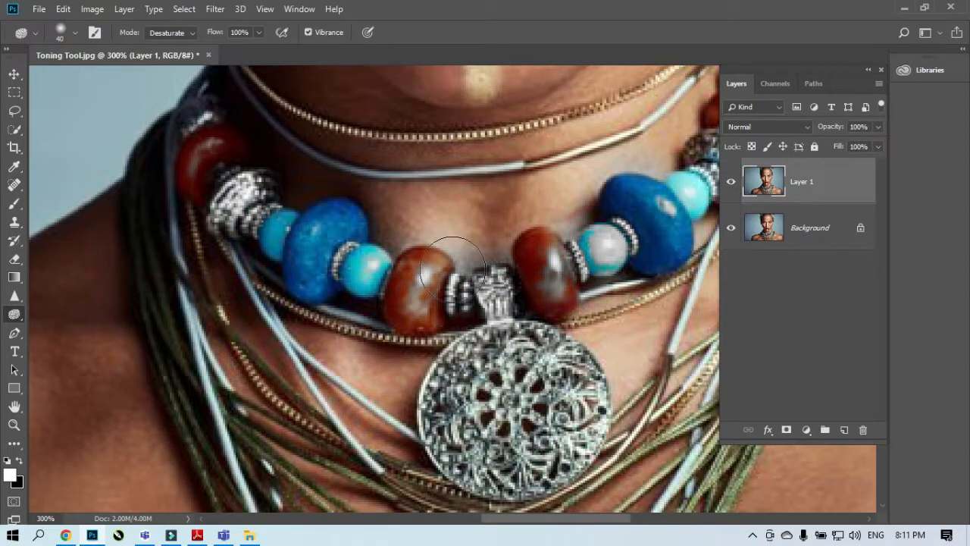
# Delete the desaturated Layer 1 and duplicate the Background layer again.
pyautogui.moveTo(850, 183); pyautogui.dragTo(862, 430)
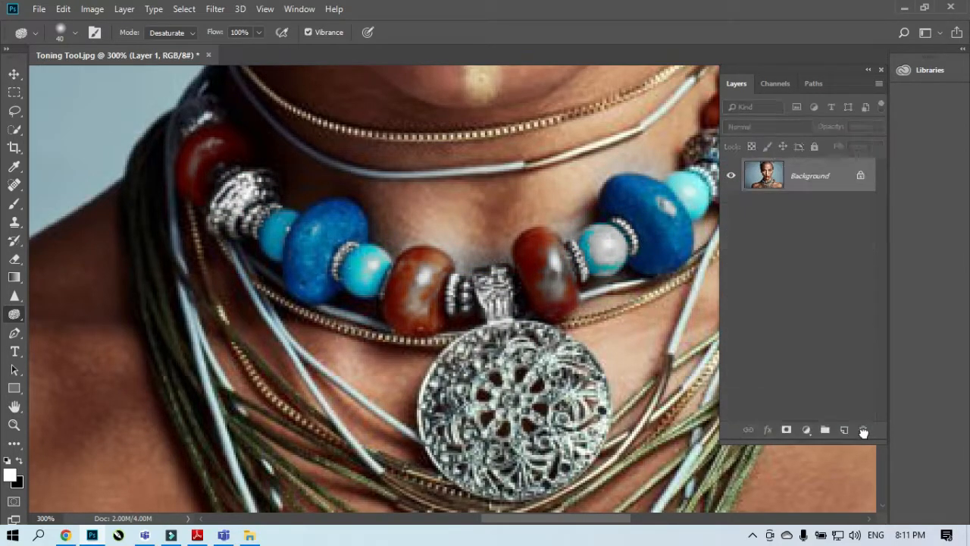
pyautogui.hotkey('ctrl', 'j')
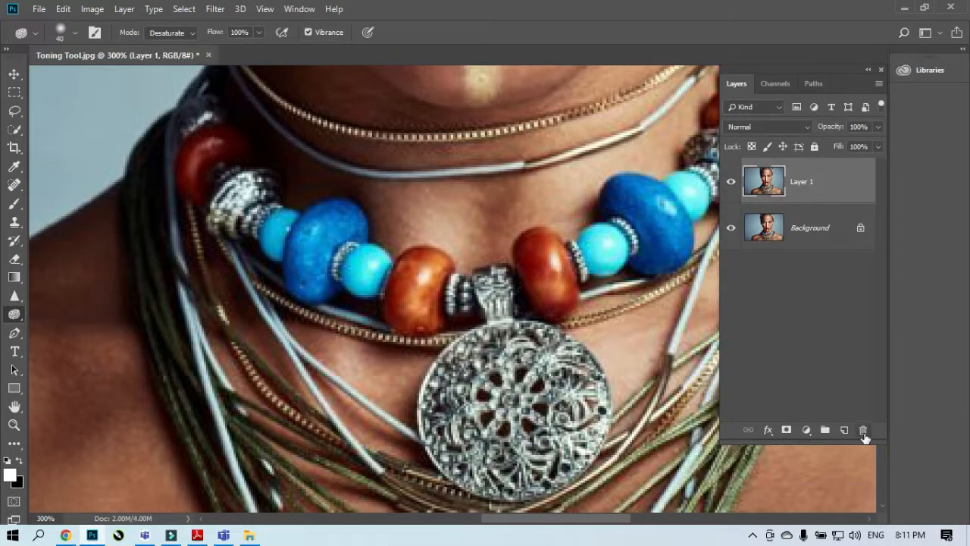
# Set the Sponge tool to Saturate mode and intensify the colours of the beads along the whole necklace on Layer 1.
pyautogui.click(191, 32)
pyautogui.click(181, 55)
pyautogui.moveTo(476, 287)
pyautogui.mouseDown()
pyautogui.moveTo(635, 260)
pyautogui.moveTo(382, 293)
pyautogui.moveTo(672, 225)
pyautogui.moveTo(654, 208)
pyautogui.mouseUp()
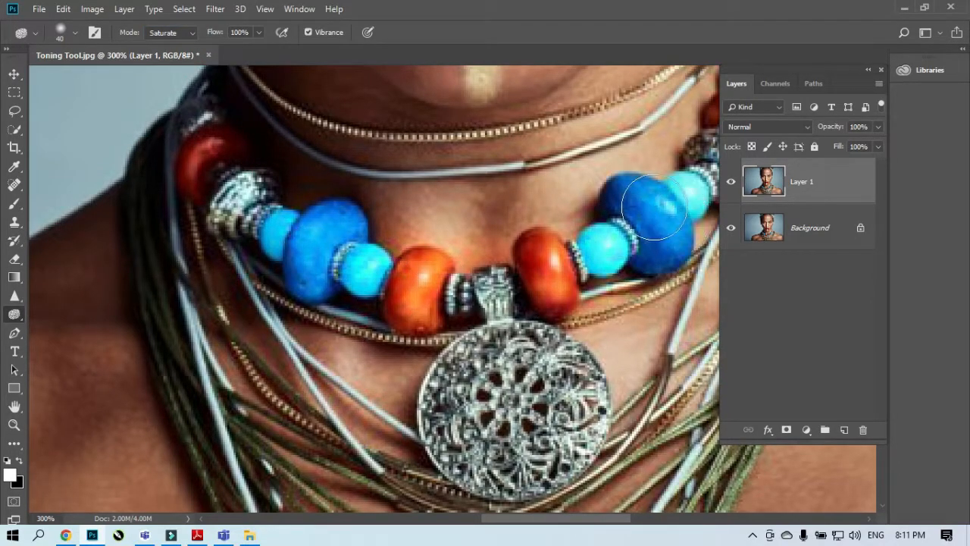
pyautogui.moveTo(669, 244); pyautogui.dragTo(329, 250)
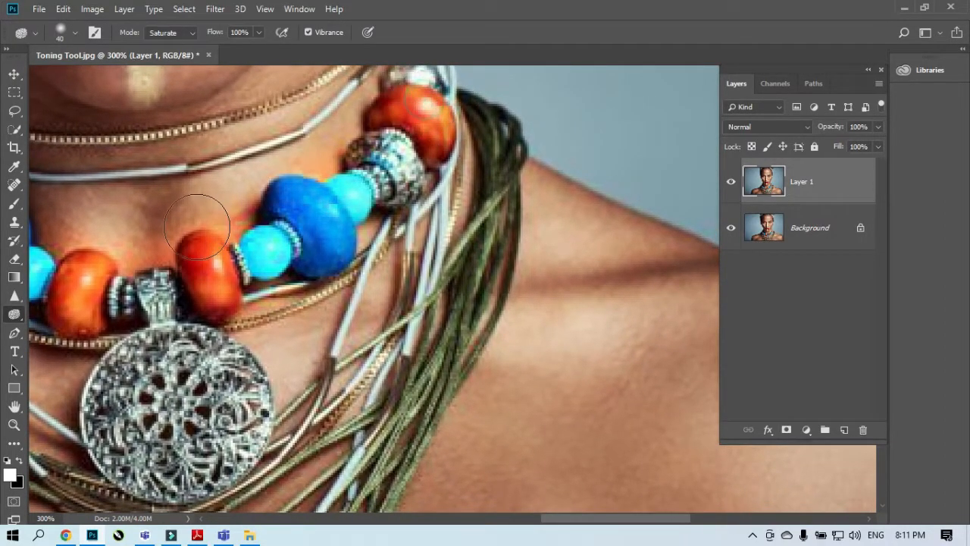
pyautogui.moveTo(57, 295); pyautogui.dragTo(358, 284)
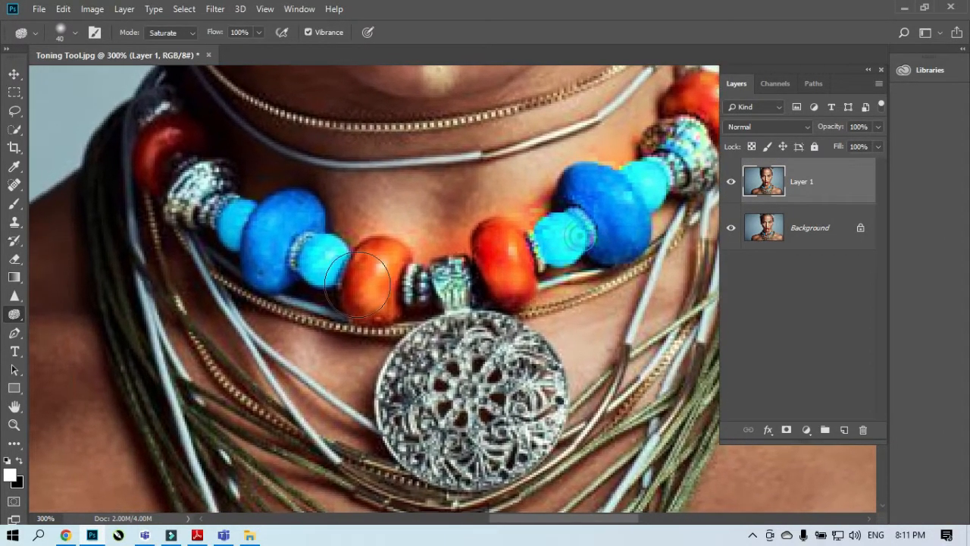
pyautogui.click(168, 140)
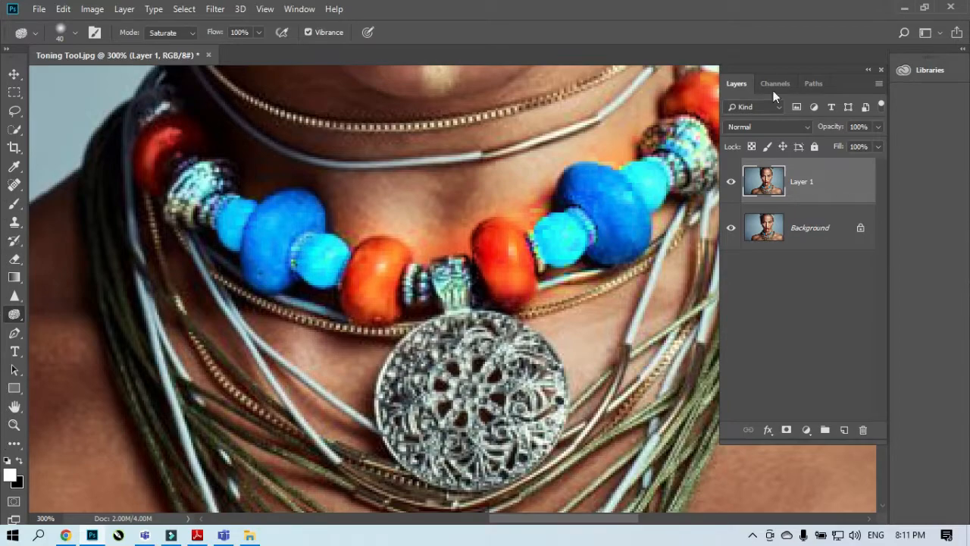
# Toggle Layer 1's visibility several times to compare the saturated beads with the original necklace.
pyautogui.click(731, 183)
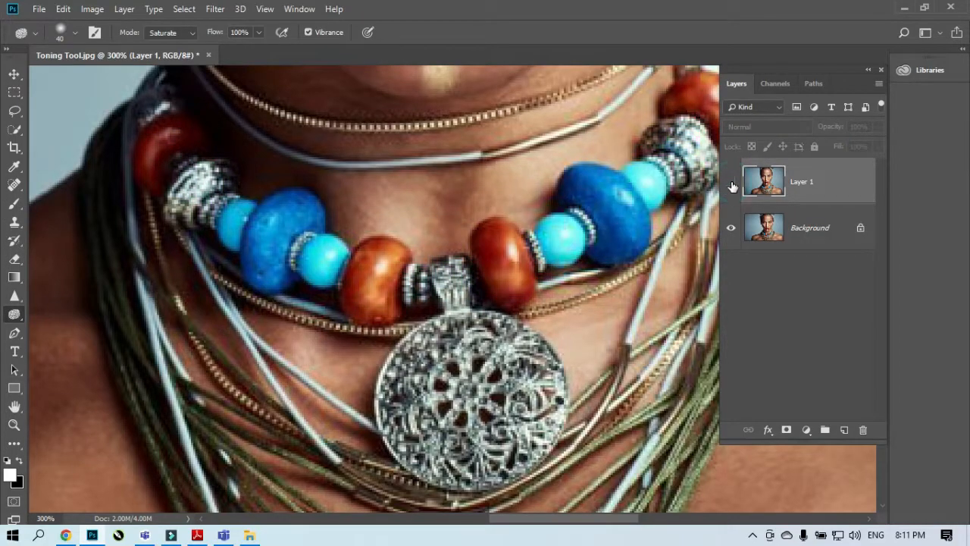
pyautogui.click(731, 184)
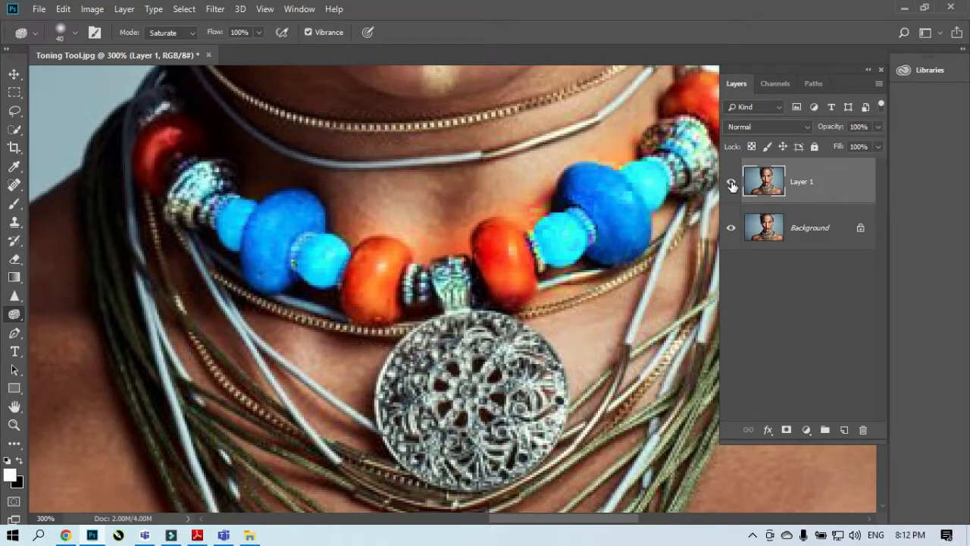
pyautogui.click(731, 184)
pyautogui.click(731, 184)
pyautogui.click(731, 185)
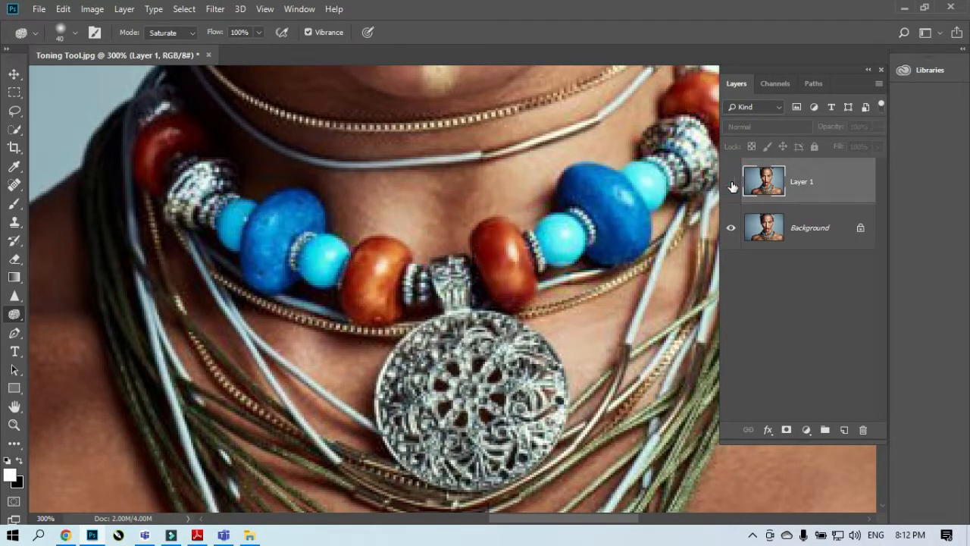
# Close Toning Tool.jpg without saving its changes.
pyautogui.hotkey('ctrl', '-')
pyautogui.hotkey('ctrl', '-')
pyautogui.hotkey('ctrl', '-')
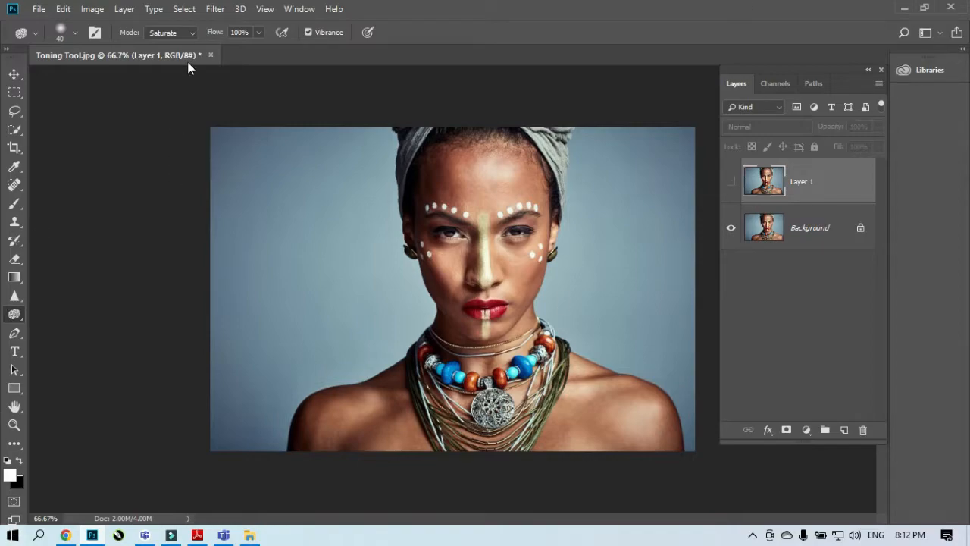
pyautogui.click(208, 56)
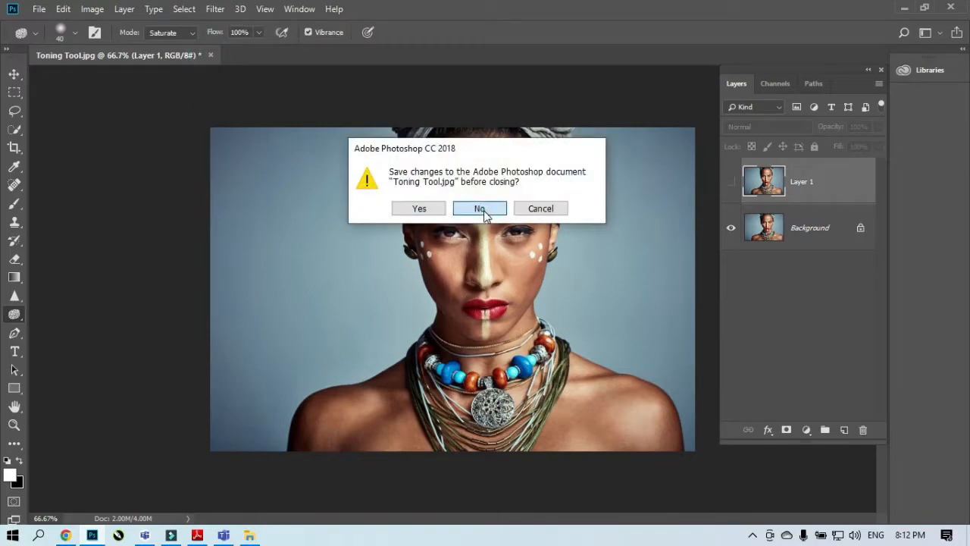
pyautogui.click(419, 209)
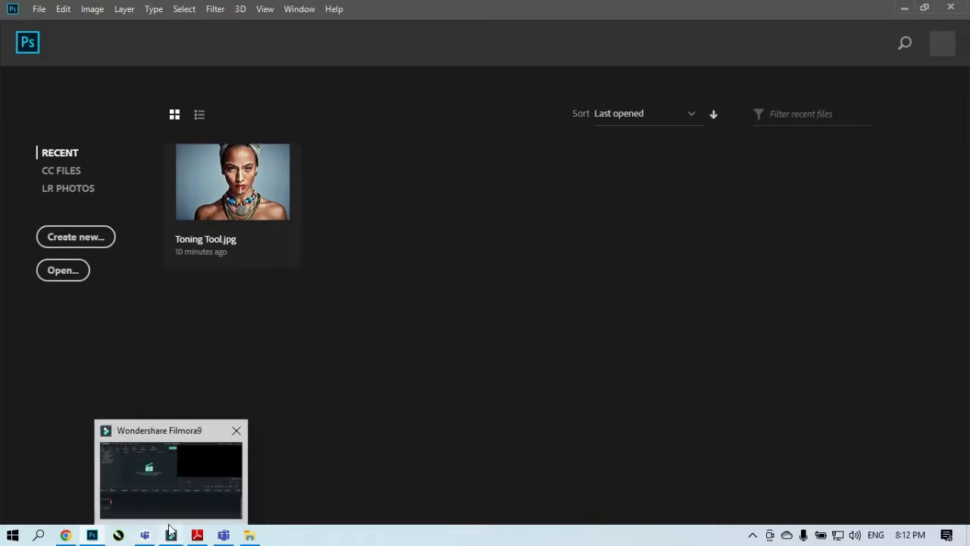
# Switch to 10.pdf in Adobe Reader and show the Remove Marks & Blemishes page.
pyautogui.click(198, 535)
pyautogui.scroll(-1, 431, 438)
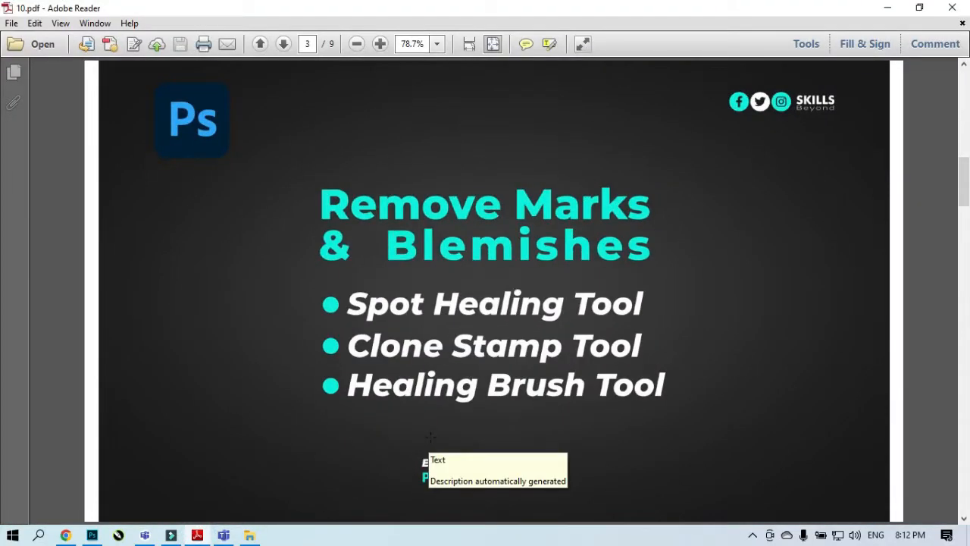
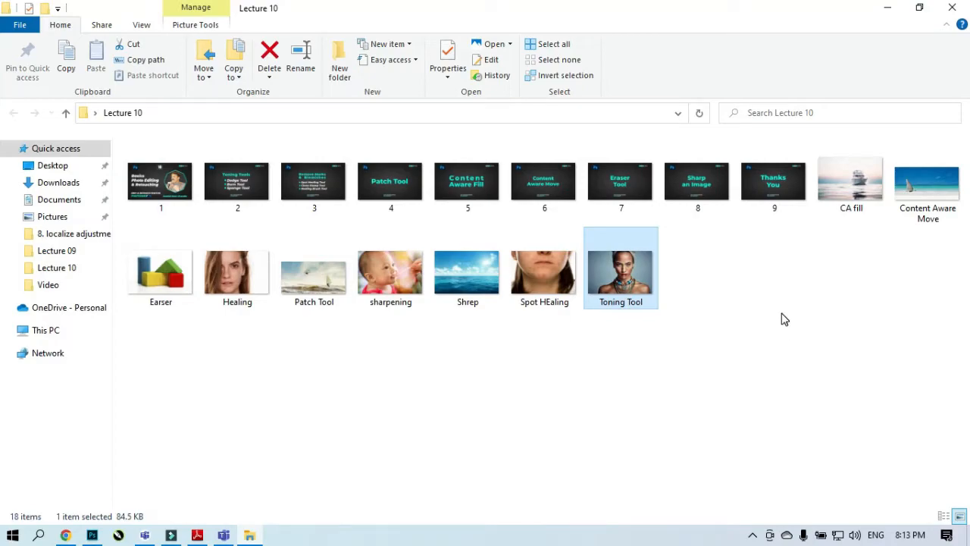
# Open the Healing image from the Lecture 10 folder in Photoshop.
pyautogui.click(767, 324)
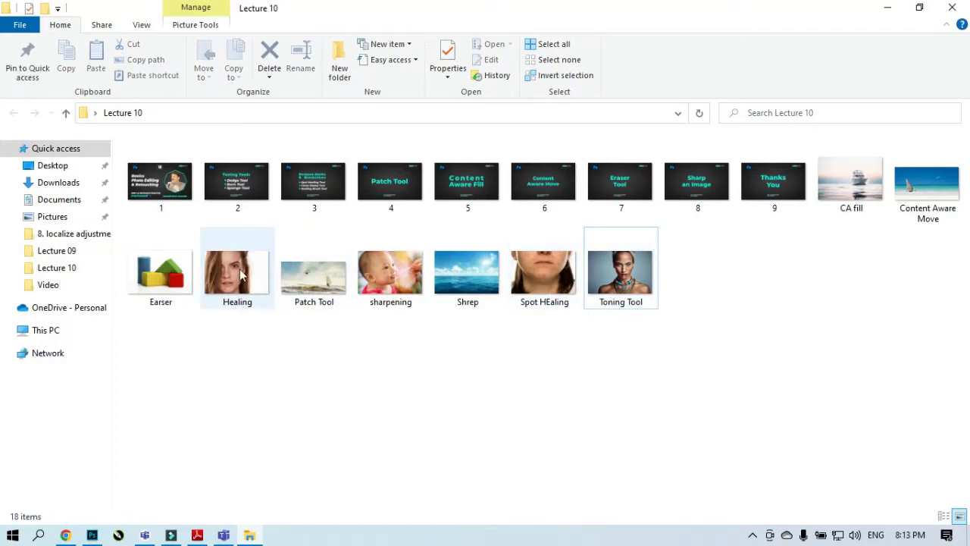
pyautogui.moveTo(237, 273)
pyautogui.mouseDown()
pyautogui.moveTo(253, 383)
pyautogui.moveTo(184, 493)
pyautogui.moveTo(91, 534)
pyautogui.moveTo(369, 325)
pyautogui.mouseUp()
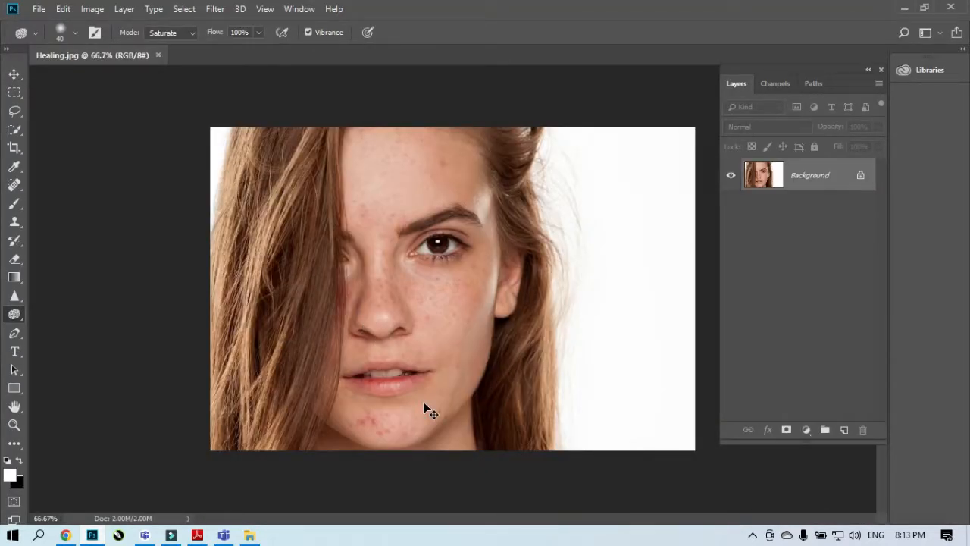
# Examine the skin marks and blemishes in the portrait up close, from the forehead down to the chin.
pyautogui.hotkey('ctrl', '+')
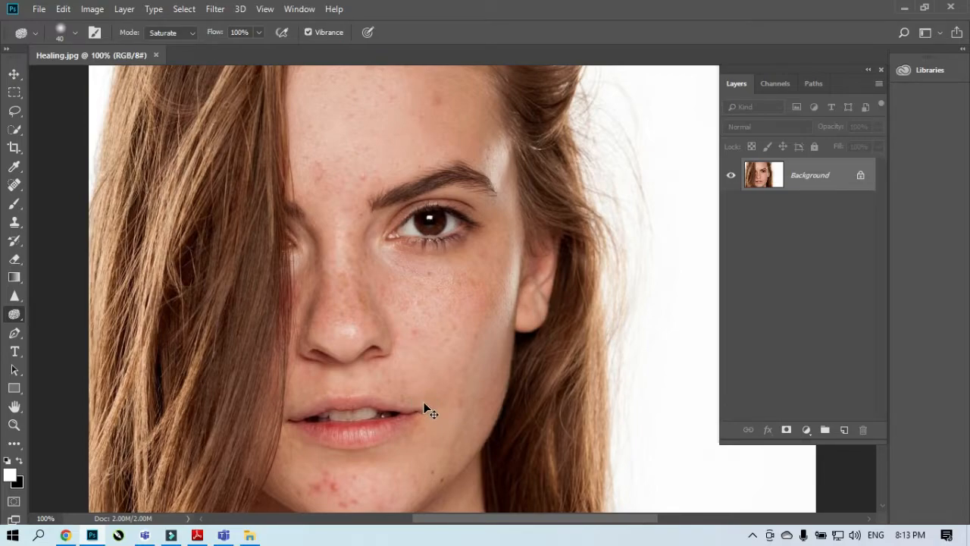
pyautogui.hotkey('ctrl', '+')
pyautogui.moveTo(293, 220); pyautogui.dragTo(347, 441)
pyautogui.moveTo(320, 323); pyautogui.dragTo(310, 387)
pyautogui.moveTo(411, 249); pyautogui.dragTo(404, 277)
pyautogui.moveTo(304, 331); pyautogui.dragTo(363, 121)
pyautogui.moveTo(316, 327)
pyautogui.mouseDown()
pyautogui.moveTo(313, 210)
pyautogui.moveTo(333, 99)
pyautogui.mouseUp()
pyautogui.moveTo(409, 323); pyautogui.dragTo(291, 261)
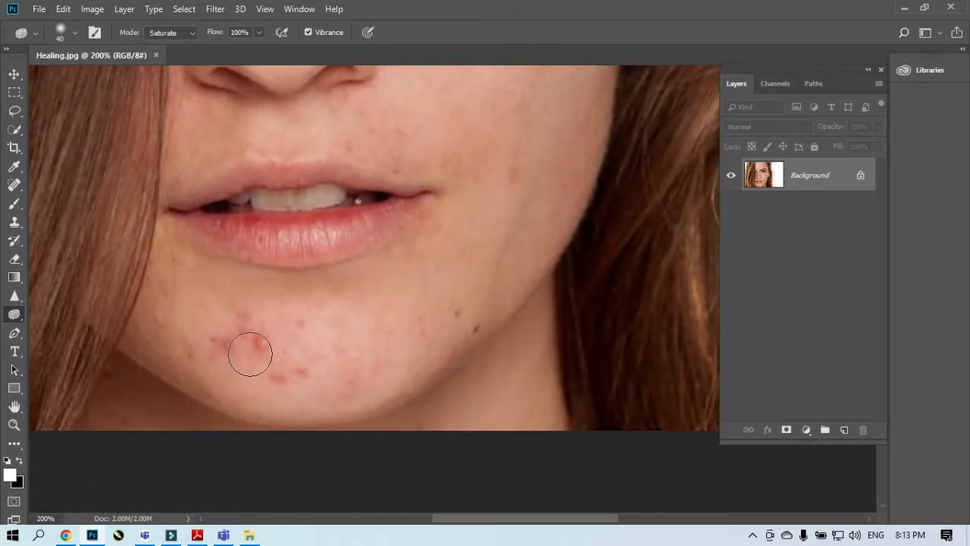
pyautogui.moveTo(250, 353); pyautogui.dragTo(292, 342)
pyautogui.press('ctrl')
pyautogui.press('ctrl')
pyautogui.press('ctrl')
pyautogui.press('ctrl')
pyautogui.press('ctrl')
# Add a new empty layer above the Background layer.
pyautogui.click(842, 433)
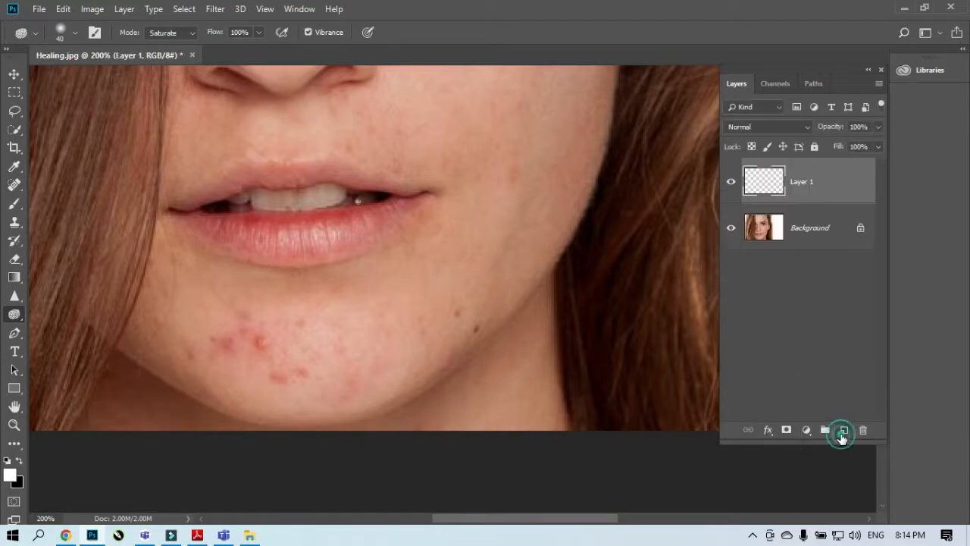
pyautogui.press('ctrl')
pyautogui.press('ctrl')
pyautogui.press('ctrl')
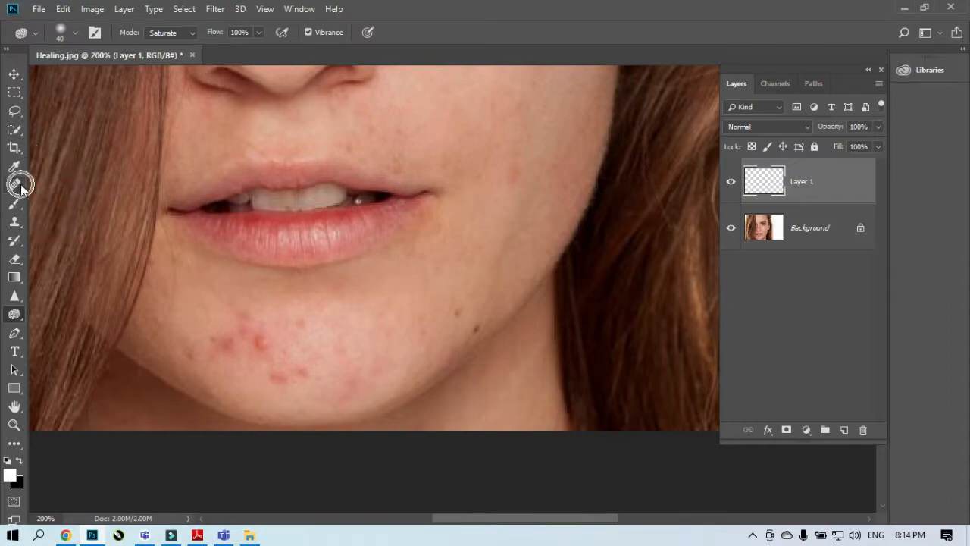
pyautogui.press('ctrl')
# Look through the Spot Healing Brush and Clone Stamp tool groups.
pyautogui.click(16, 185)
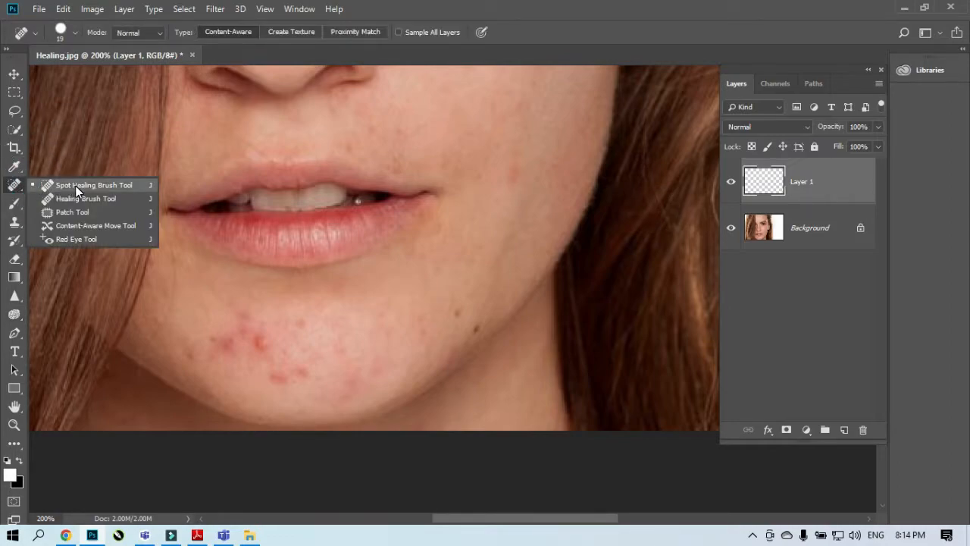
pyautogui.press('ctrl')
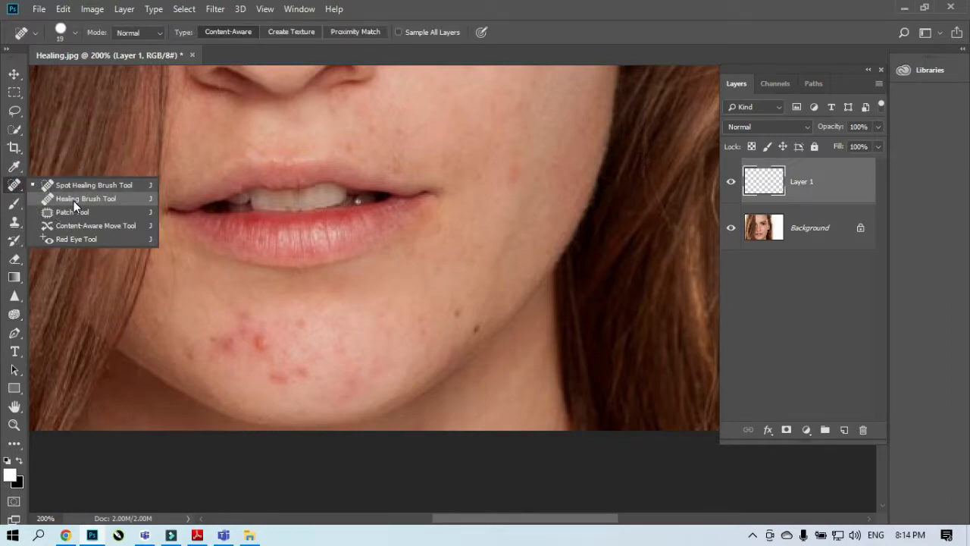
pyautogui.click(15, 222)
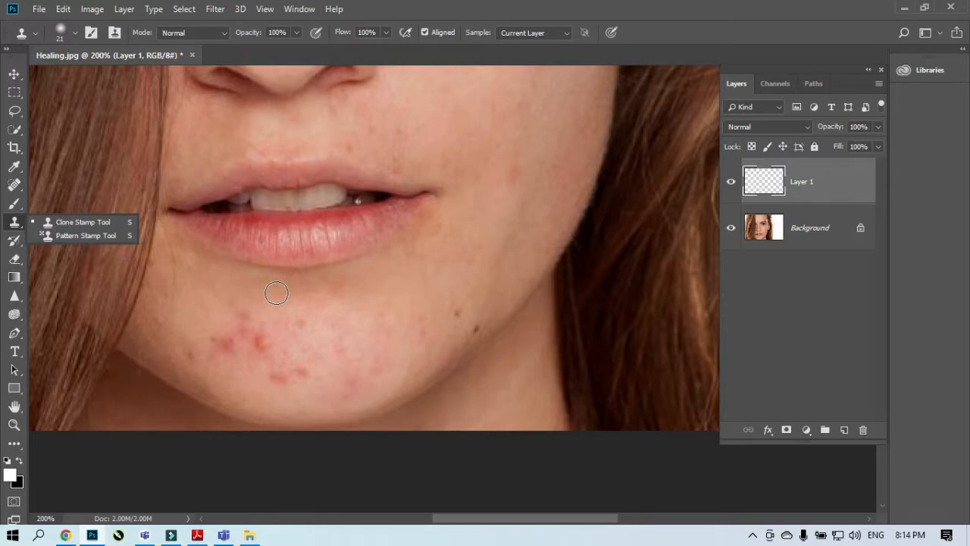
# Examine the whole portrait and then the blemishes around the nose, cheek and forehead at 200% zoom.
pyautogui.hotkey('ctrl', '-')
pyautogui.hotkey('ctrl', '-')
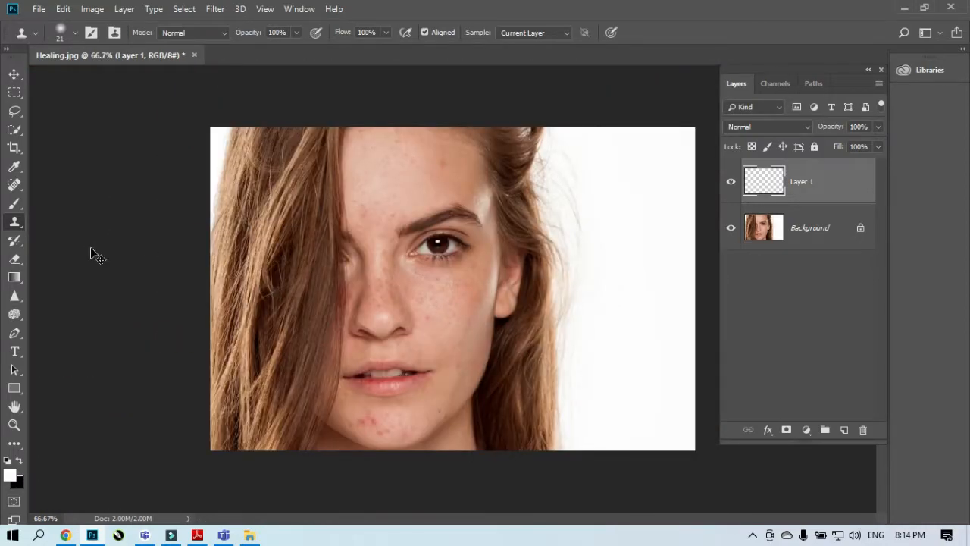
pyautogui.hotkey('ctrl', '+')
pyautogui.moveTo(303, 273); pyautogui.dragTo(299, 286)
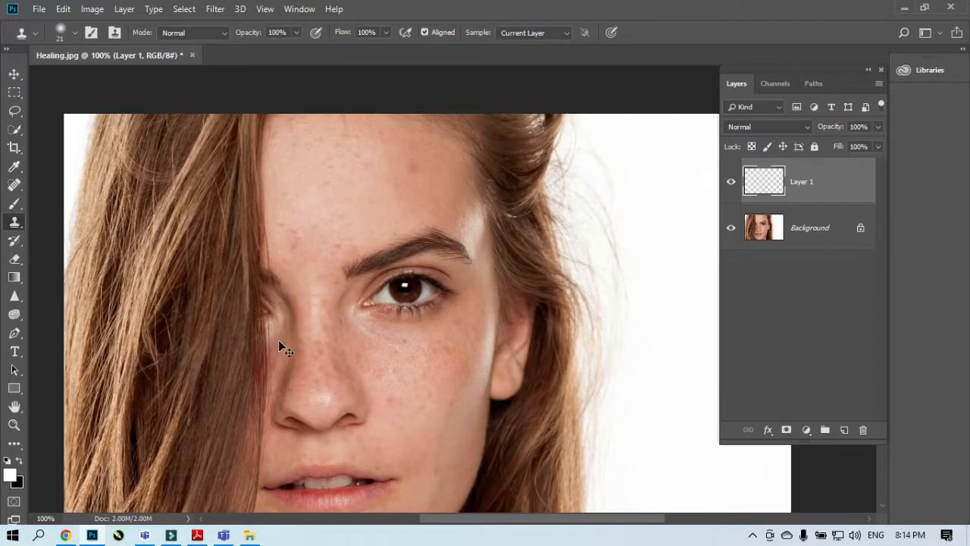
pyautogui.hotkey('ctrl', '-')
pyautogui.hotkey('ctrl', '+')
pyautogui.hotkey('ctrl', '+')
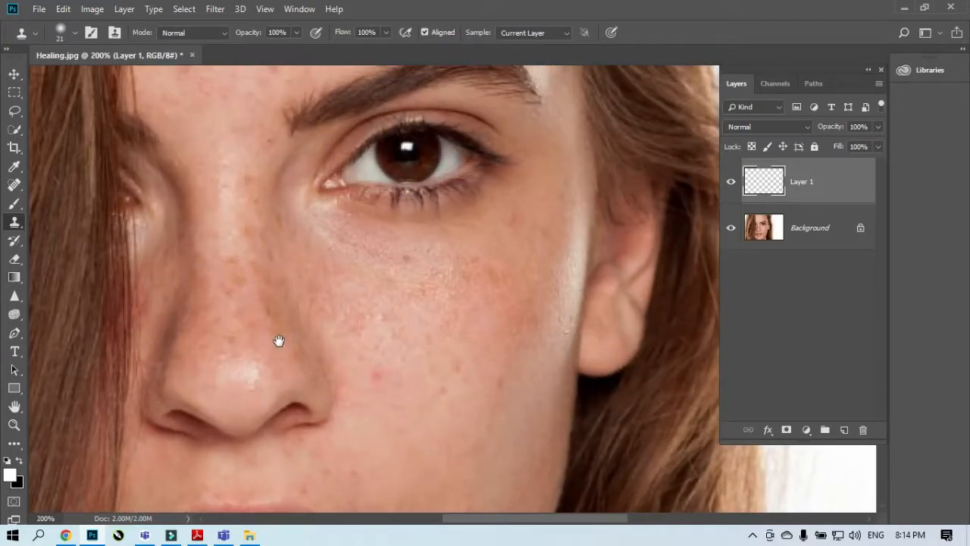
pyautogui.moveTo(320, 277); pyautogui.dragTo(304, 505)
pyautogui.moveTo(306, 356); pyautogui.dragTo(303, 440)
pyautogui.moveTo(224, 410); pyautogui.dragTo(263, 416)
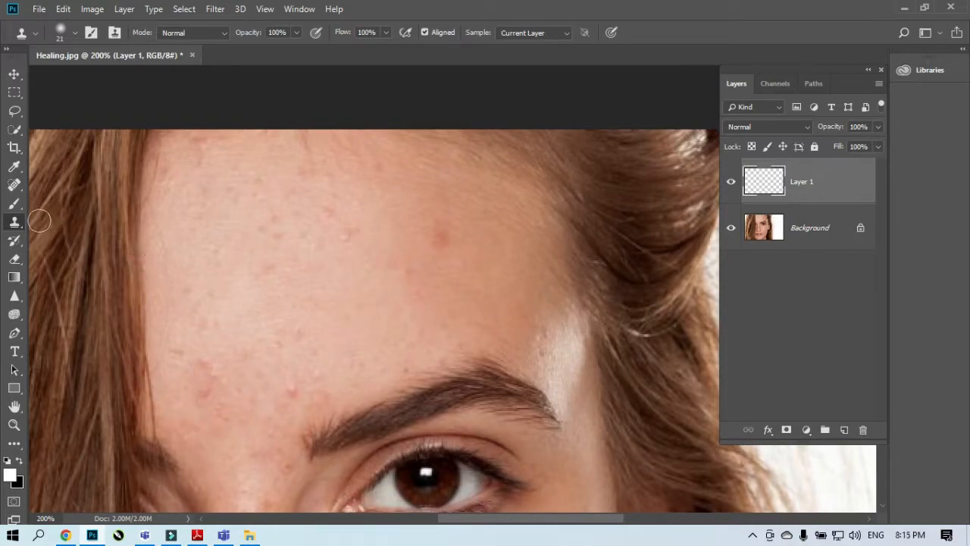
# Activate the Spot Healing Brush tool.
pyautogui.click(14, 184)
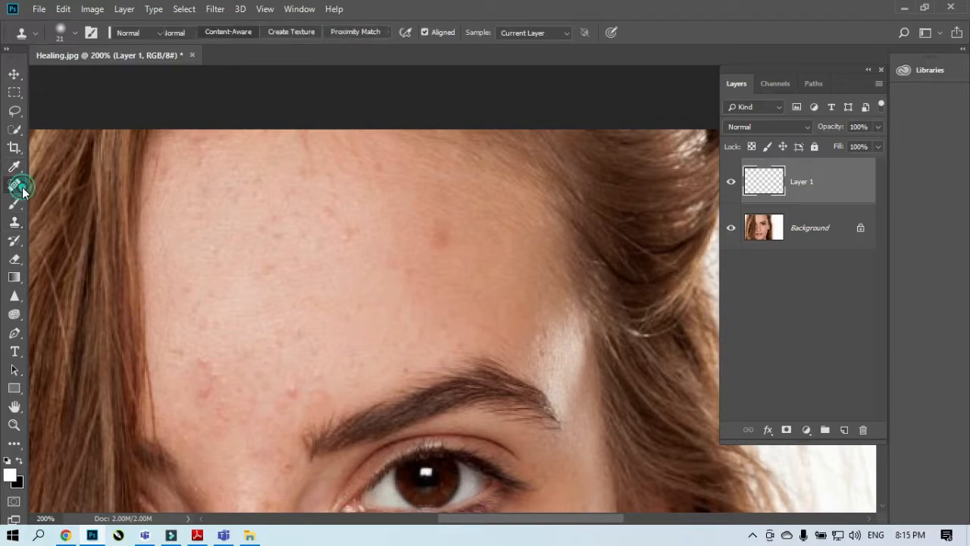
pyautogui.click(82, 185)
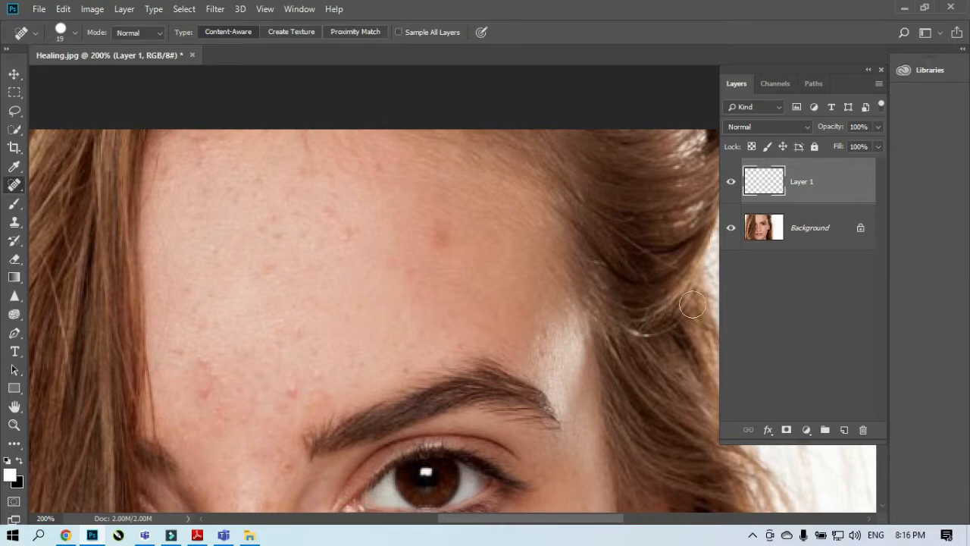
# Try to set a manual sample source on the Background layer's forehead and stop the sampling warning from showing again.
pyautogui.click(796, 235)
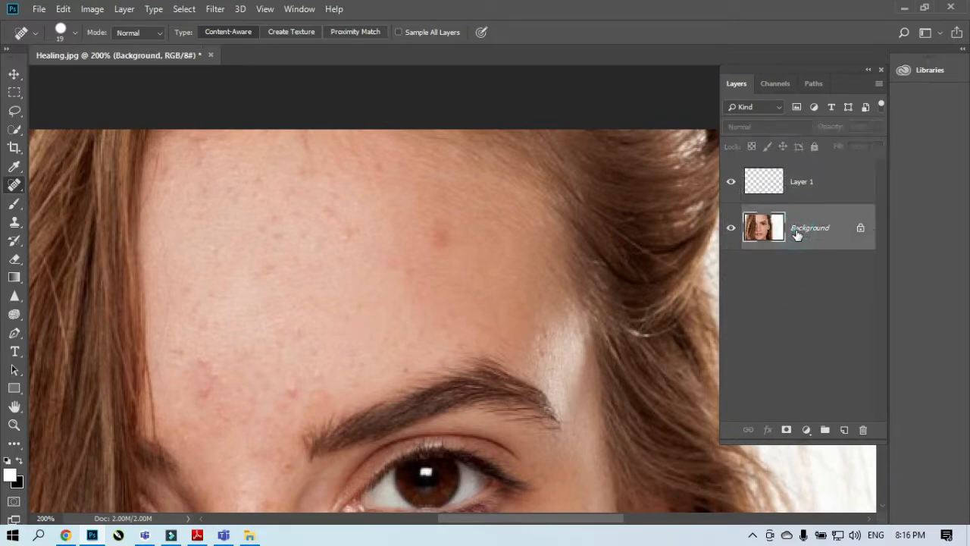
pyautogui.keyDown('alt'); pyautogui.click(385, 270); pyautogui.keyUp('alt')
pyautogui.click(409, 244)
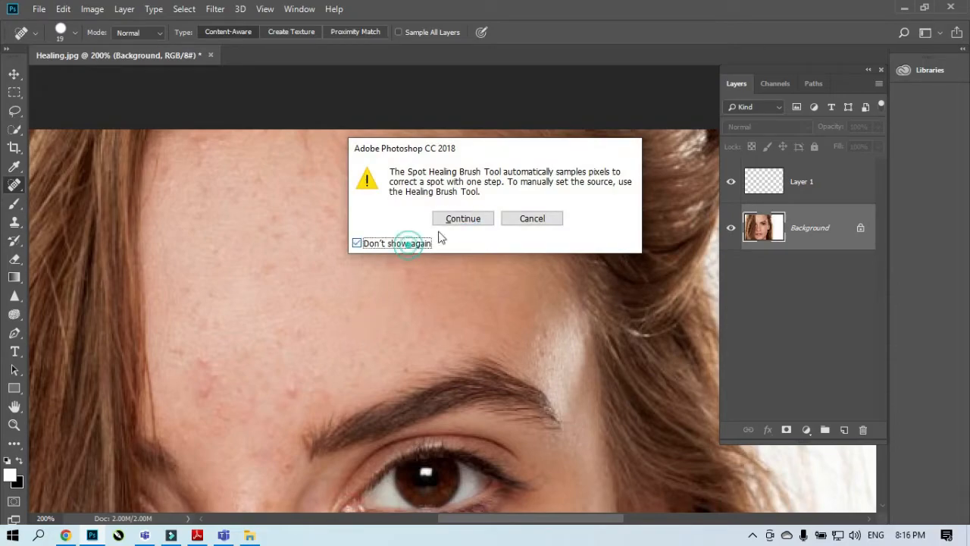
pyautogui.click(463, 218)
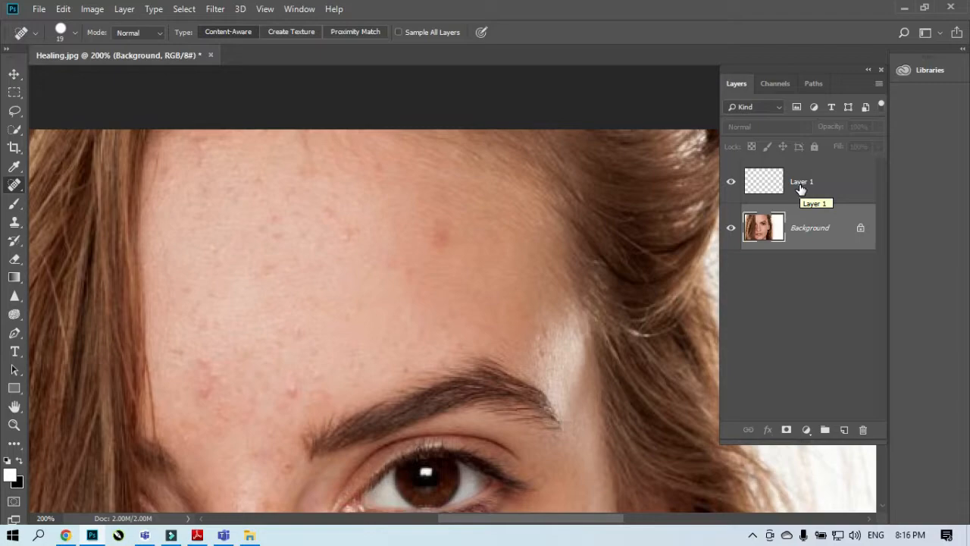
# Make Layer 1 the active layer and enable Sample All Layers for the Spot Healing Brush.
pyautogui.click(800, 189)
pyautogui.click(400, 32)
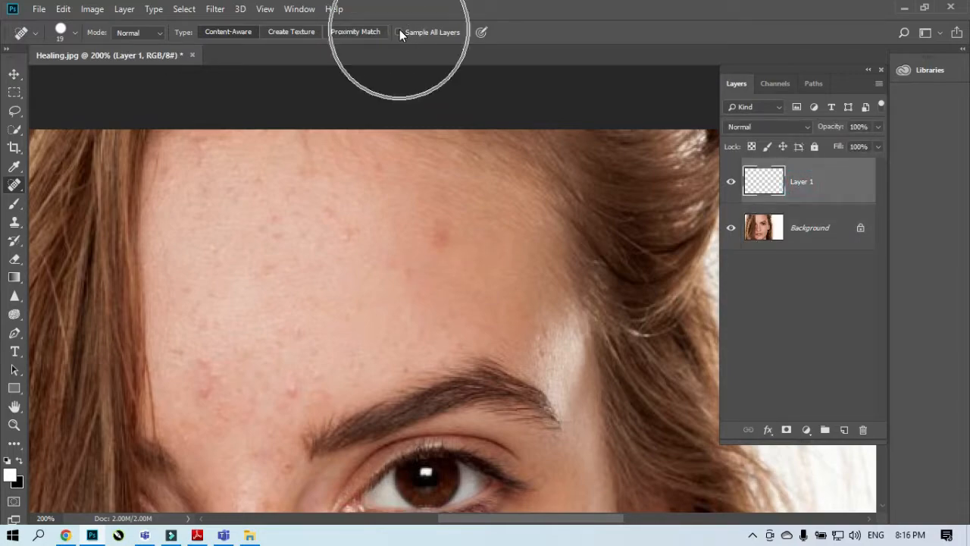
pyautogui.click(399, 31)
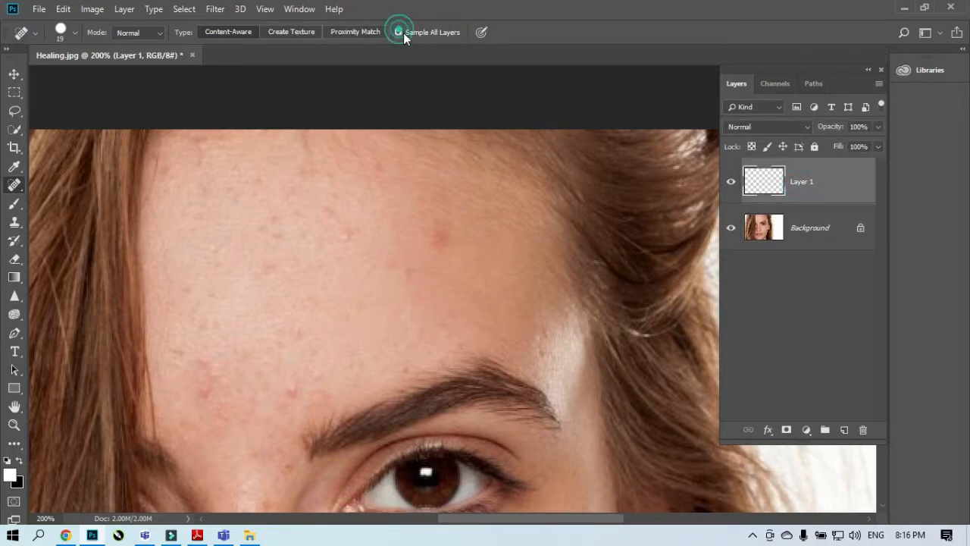
# Heal the dark spot beside the hairline and the red blemishes across the forehead on Layer 1.
pyautogui.click(443, 238)
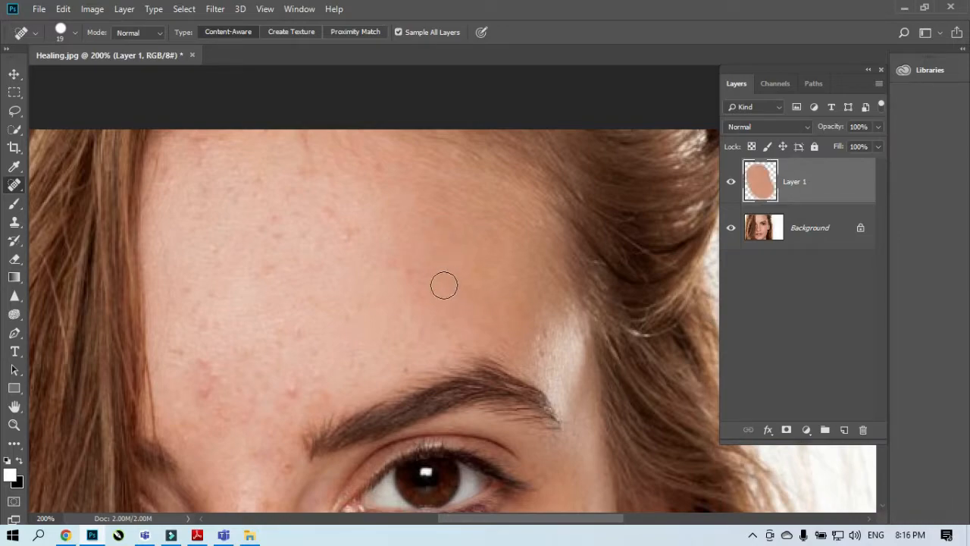
pyautogui.click(353, 230)
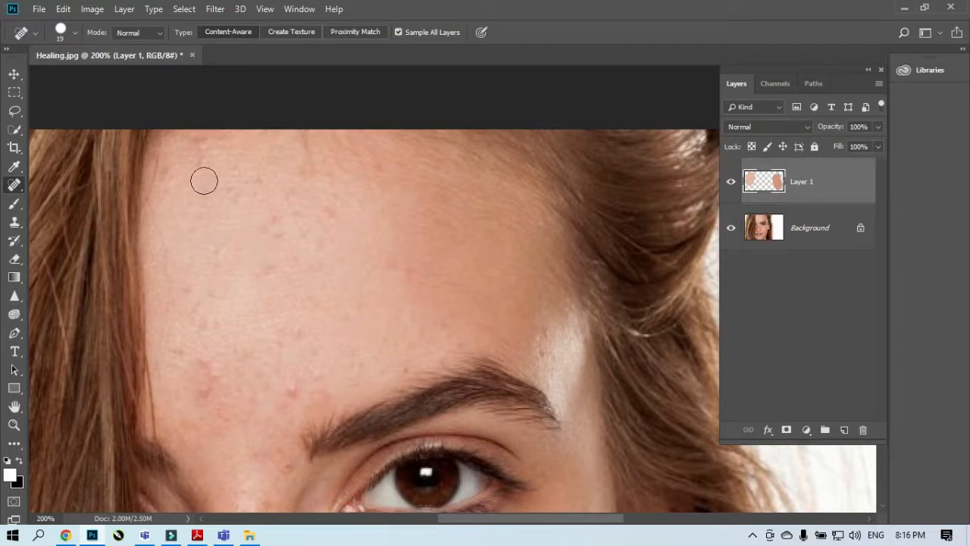
pyautogui.click(329, 214)
pyautogui.click(296, 391)
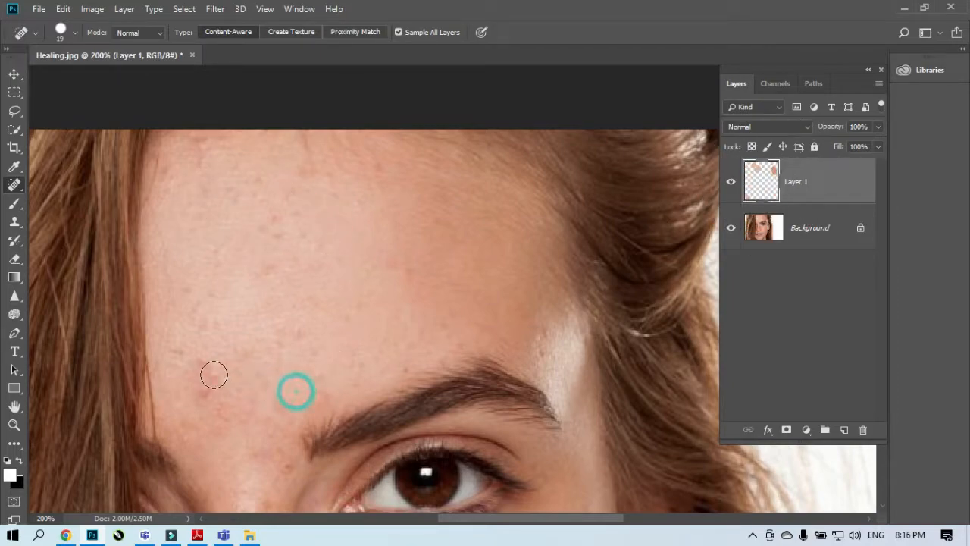
pyautogui.click(213, 374)
pyautogui.click(192, 361)
pyautogui.click(266, 273)
pyautogui.click(278, 213)
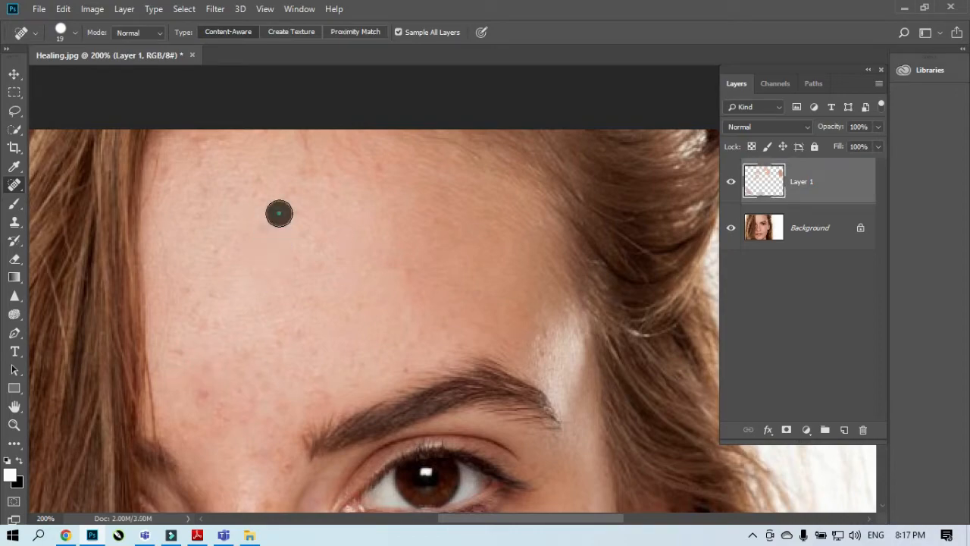
pyautogui.click(248, 184)
pyautogui.click(208, 198)
pyautogui.click(173, 173)
pyautogui.click(198, 148)
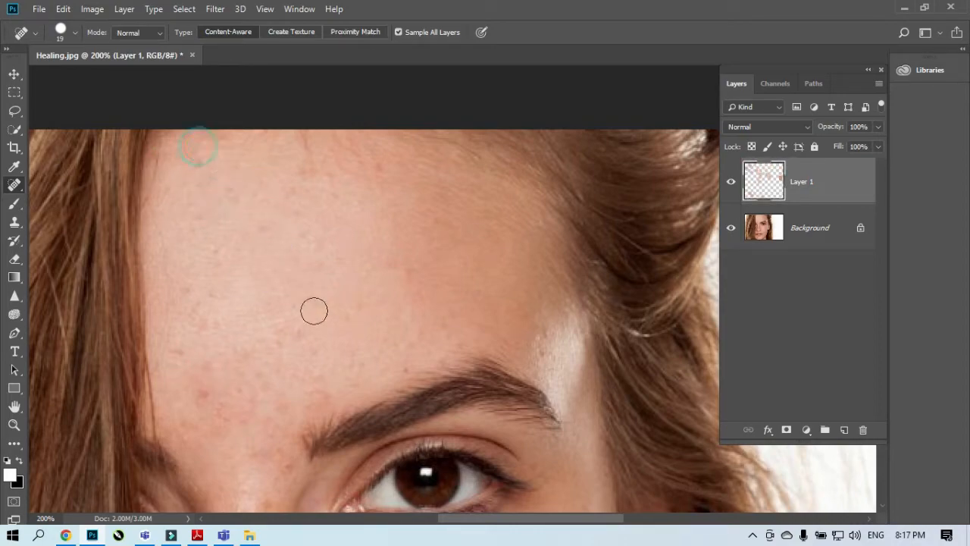
# Heal the remaining blemishes on the lower forehead and between the eyebrows on Layer 1.
pyautogui.moveTo(253, 403); pyautogui.dragTo(277, 338)
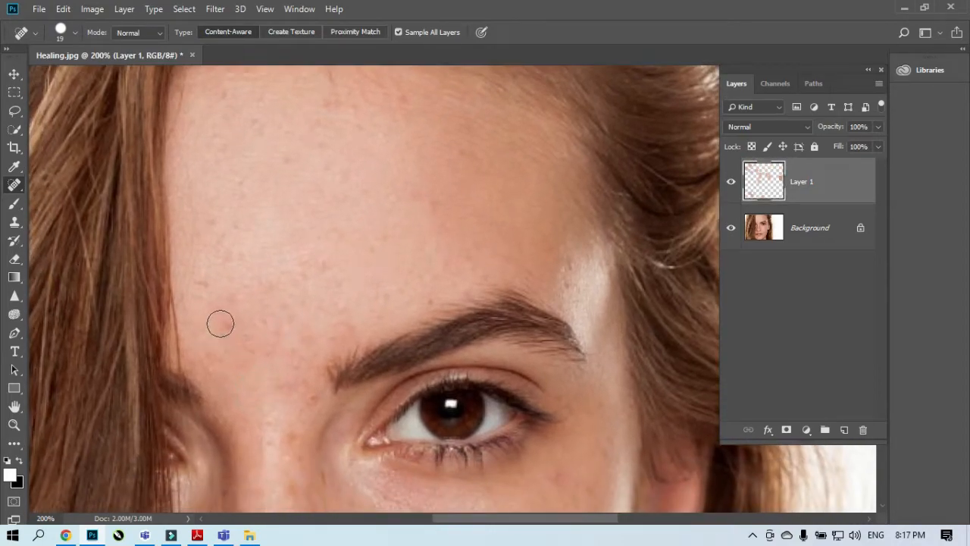
pyautogui.click(220, 323)
pyautogui.click(276, 352)
pyautogui.click(310, 285)
pyautogui.click(345, 330)
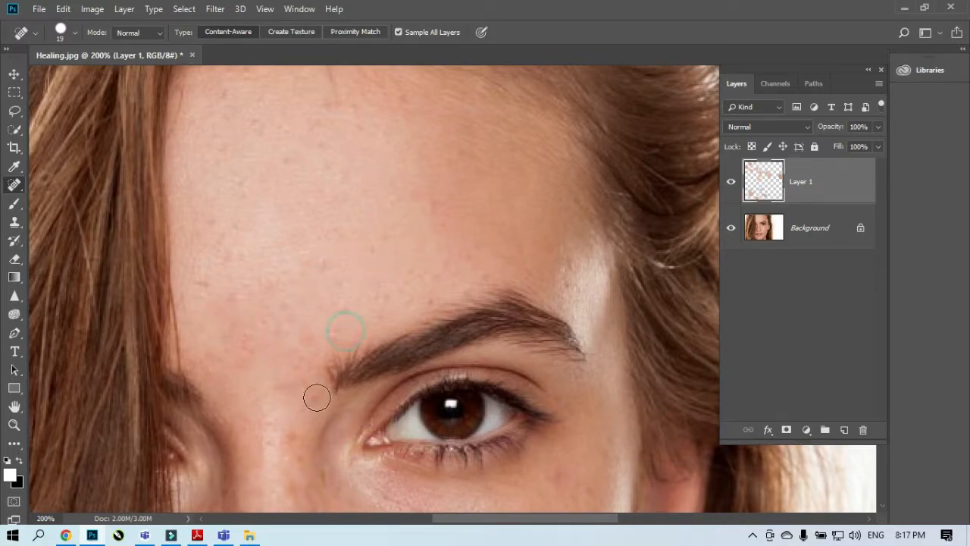
pyautogui.click(316, 398)
pyautogui.moveTo(206, 429); pyautogui.dragTo(223, 372)
pyautogui.click(260, 282)
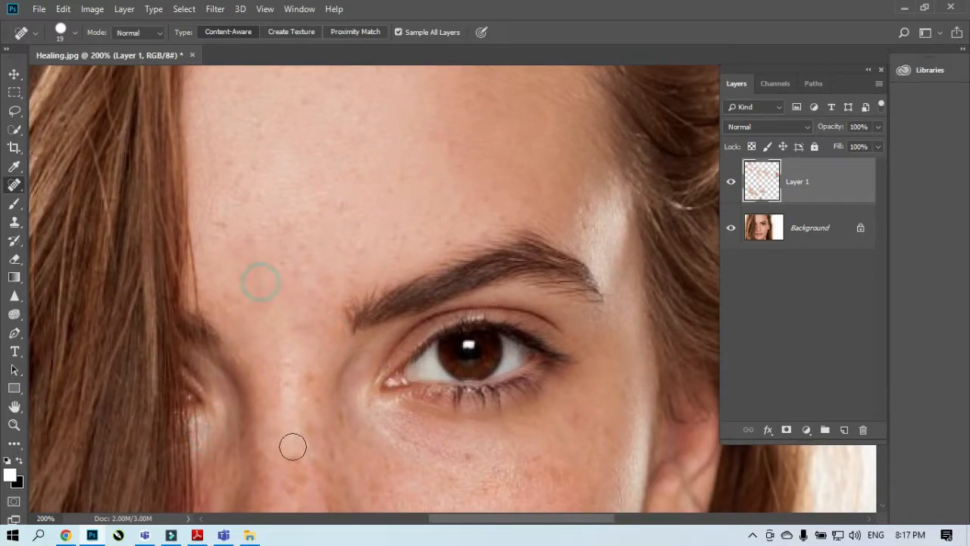
# Heal the dark spot on the cheek just below the eye on Layer 1.
pyautogui.moveTo(281, 438); pyautogui.dragTo(271, 312)
pyautogui.click(450, 335)
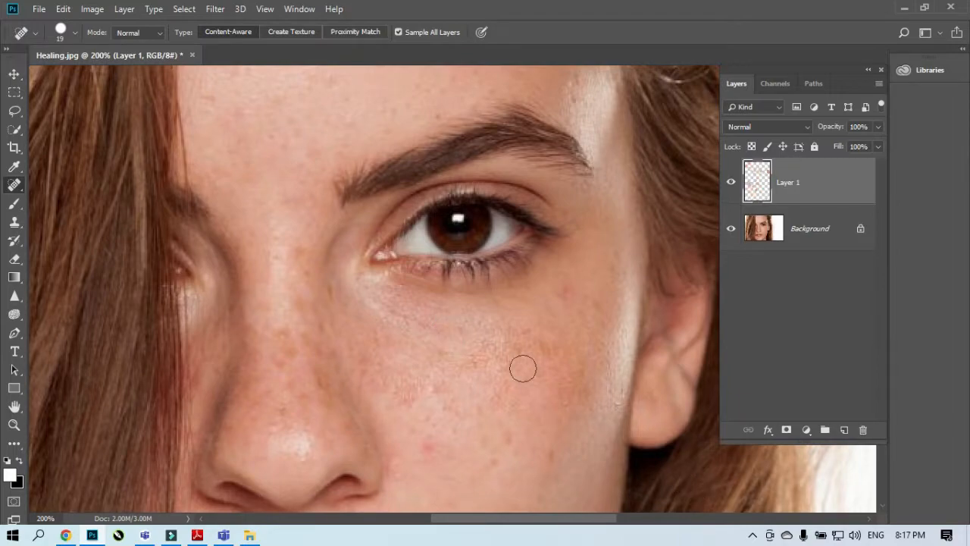
pyautogui.click(450, 340)
pyautogui.moveTo(409, 136)
pyautogui.mouseDown()
pyautogui.moveTo(391, 234)
pyautogui.moveTo(360, 267)
pyautogui.mouseUp()
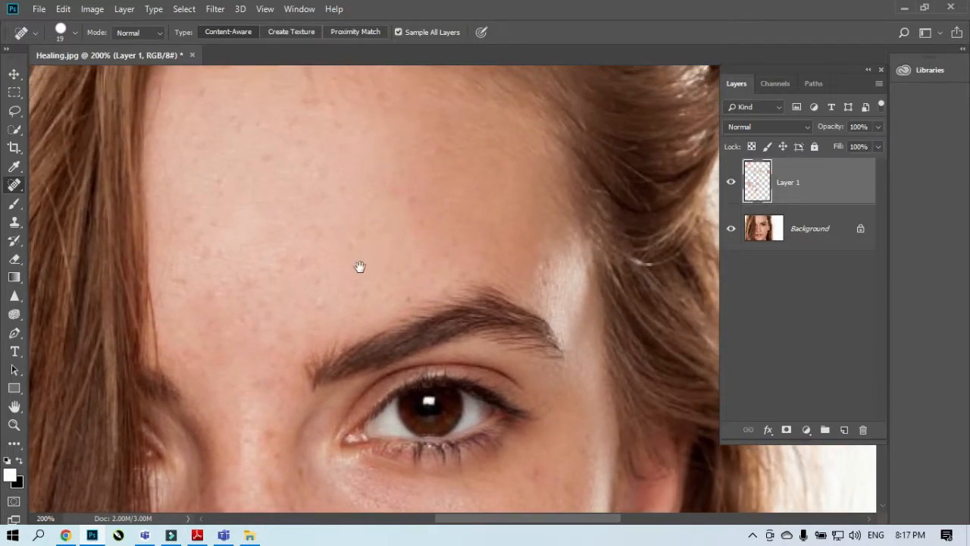
# Make the Background layer active and heal the freckles and spots on the cheek below the eye with the Spot Healing Brush.
pyautogui.moveTo(427, 493); pyautogui.dragTo(412, 278)
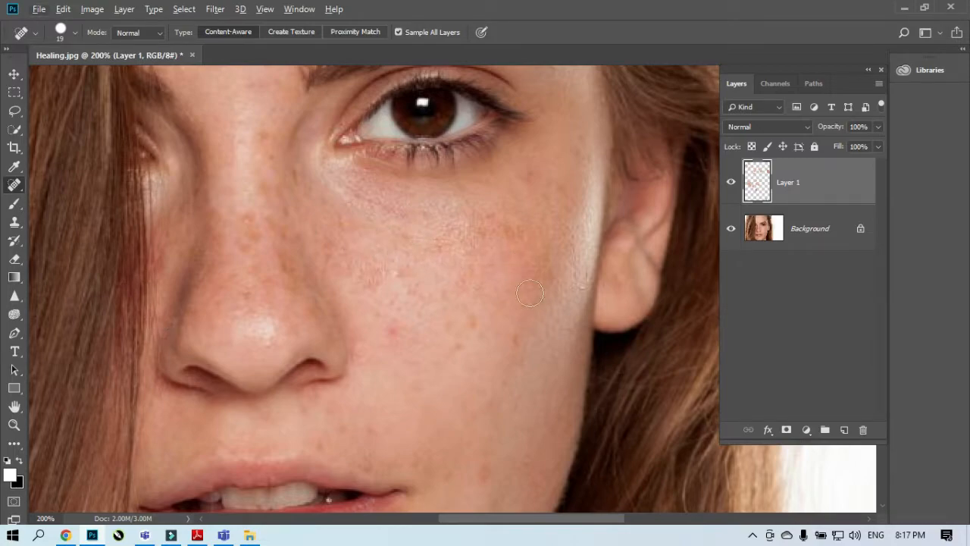
pyautogui.click(808, 235)
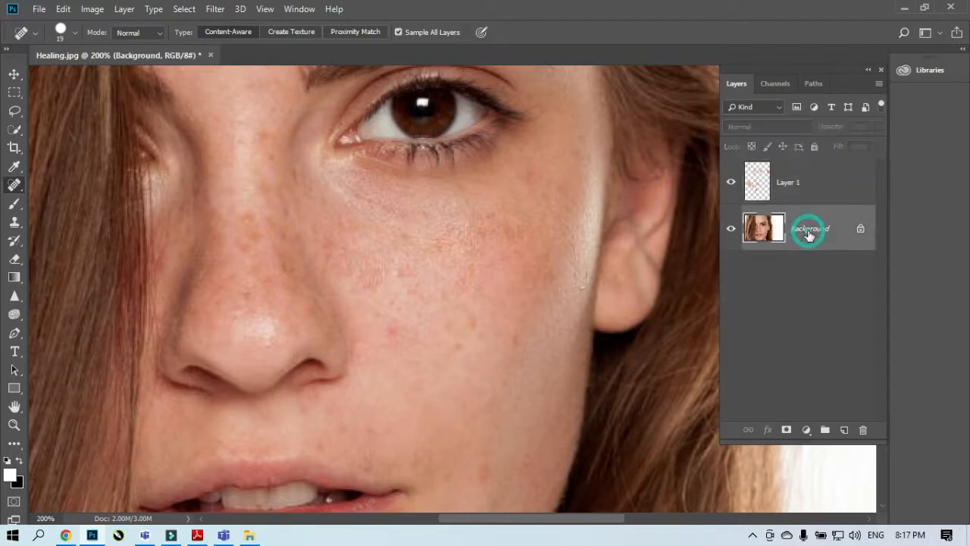
pyautogui.click(504, 277)
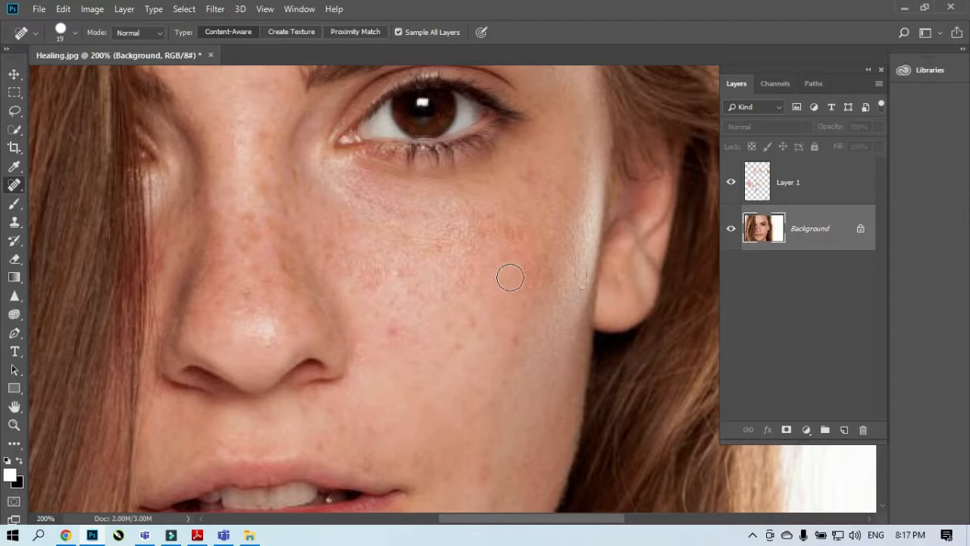
pyautogui.click(444, 244)
pyautogui.moveTo(488, 294); pyautogui.dragTo(447, 293)
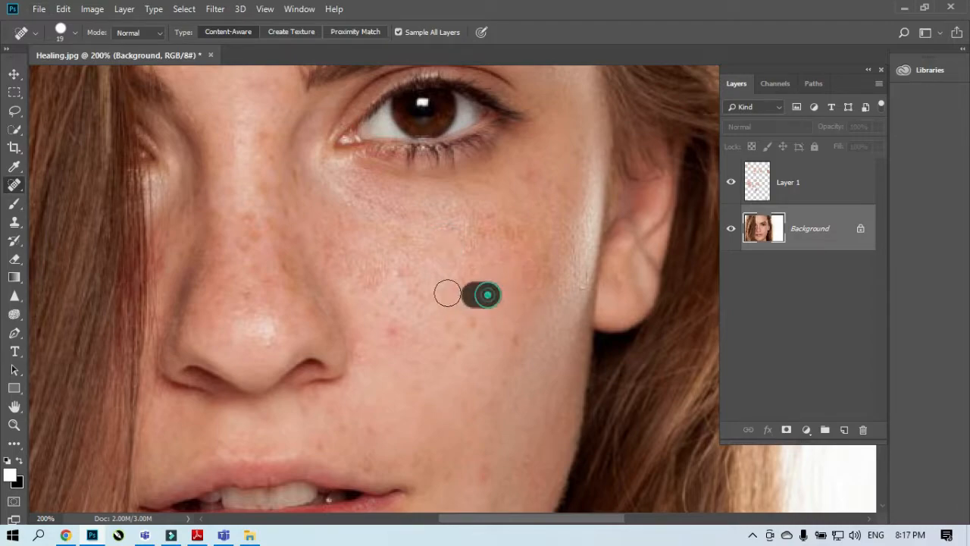
pyautogui.click(501, 293)
pyautogui.click(475, 330)
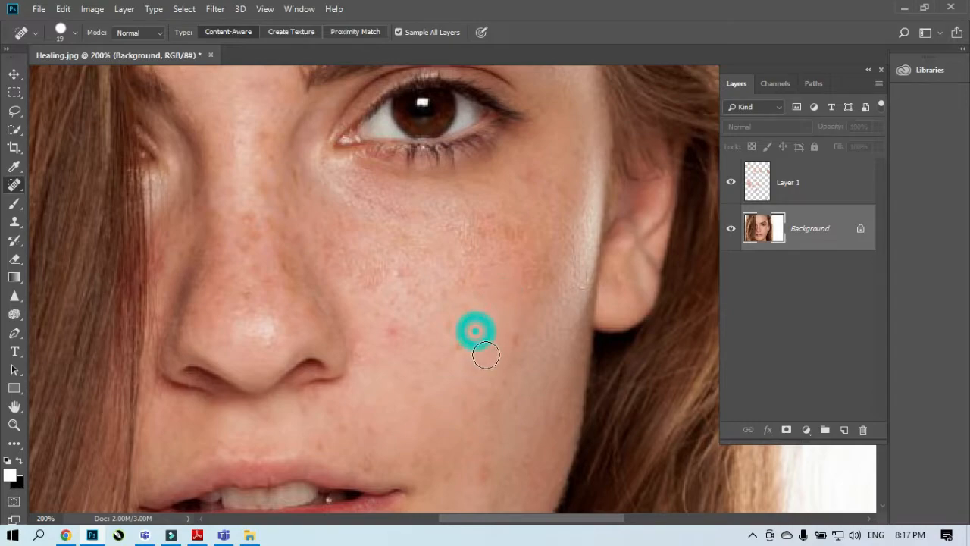
pyautogui.hotkey('ctrl', '-')
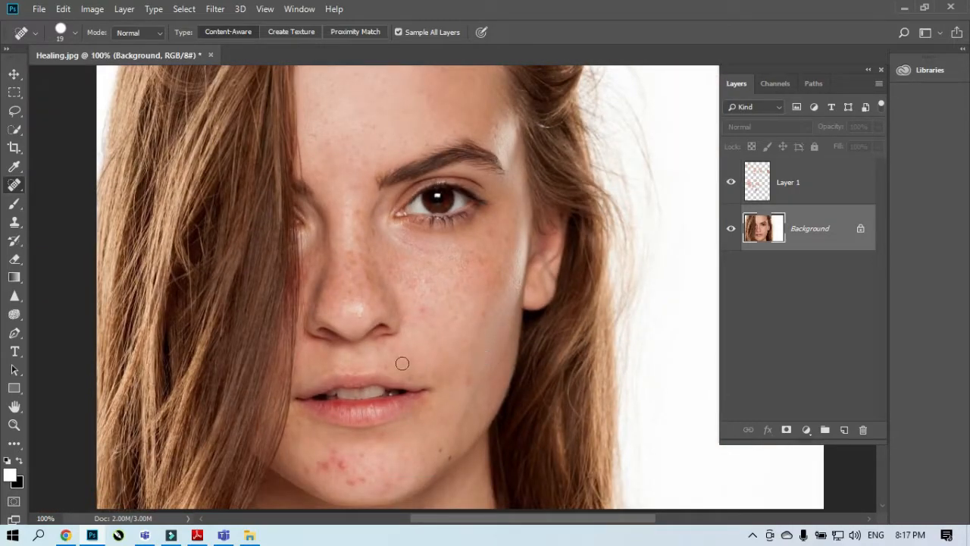
pyautogui.click(343, 457)
# Delete Layer 1, add a new empty layer in its place and switch to the Healing Brush Tool.
pyautogui.moveTo(822, 185); pyautogui.dragTo(862, 430)
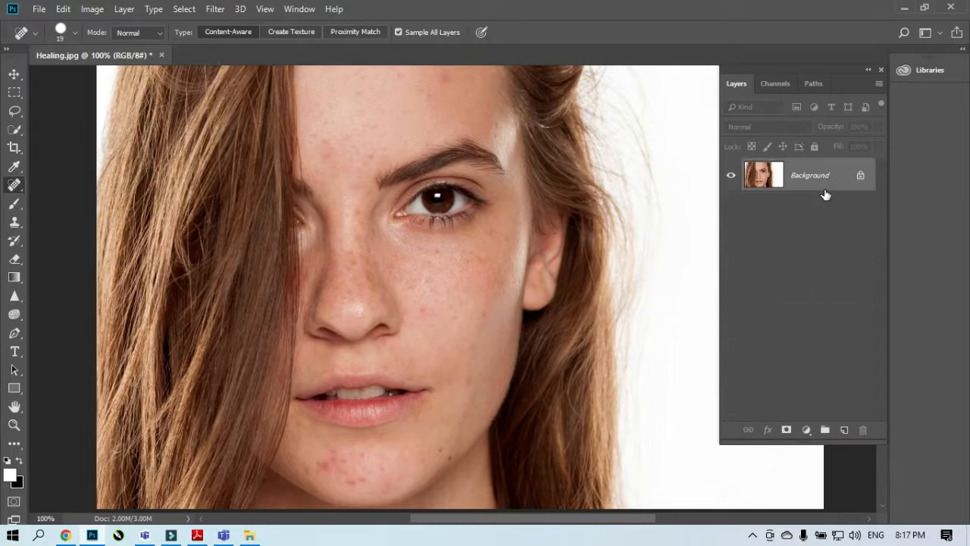
pyautogui.click(844, 431)
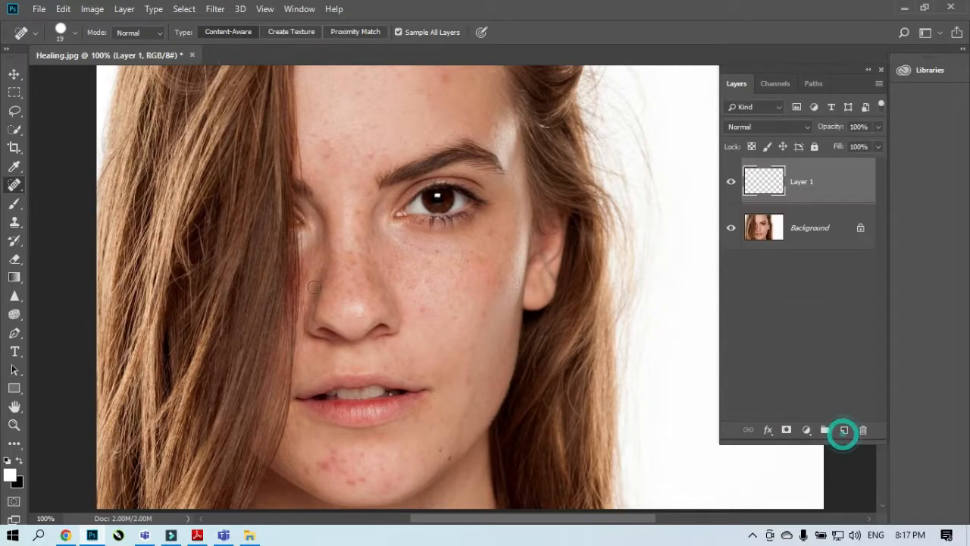
pyautogui.click(23, 185)
pyautogui.click(81, 200)
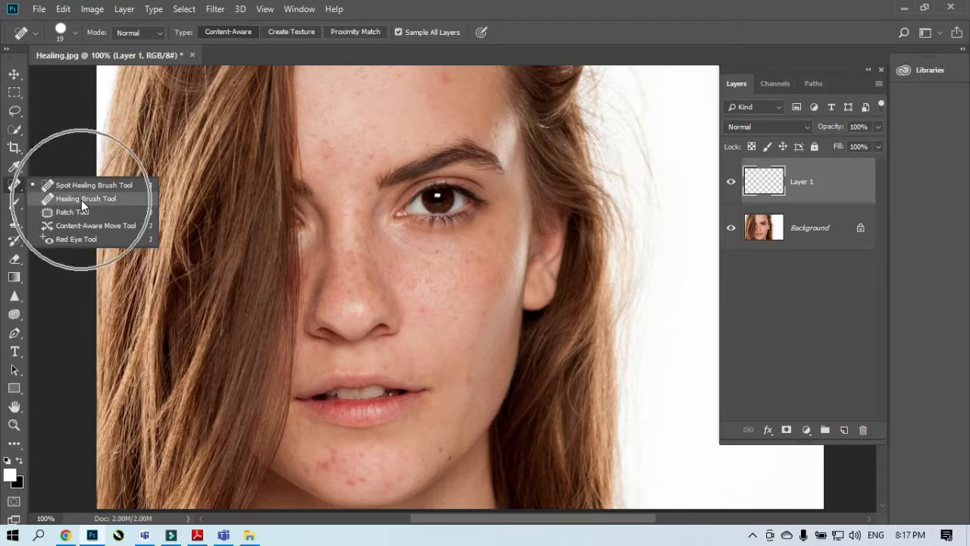
# Try to heal the forehead with the Healing Brush on Layer 1 and on the Background without sampling a source.
pyautogui.click(365, 147)
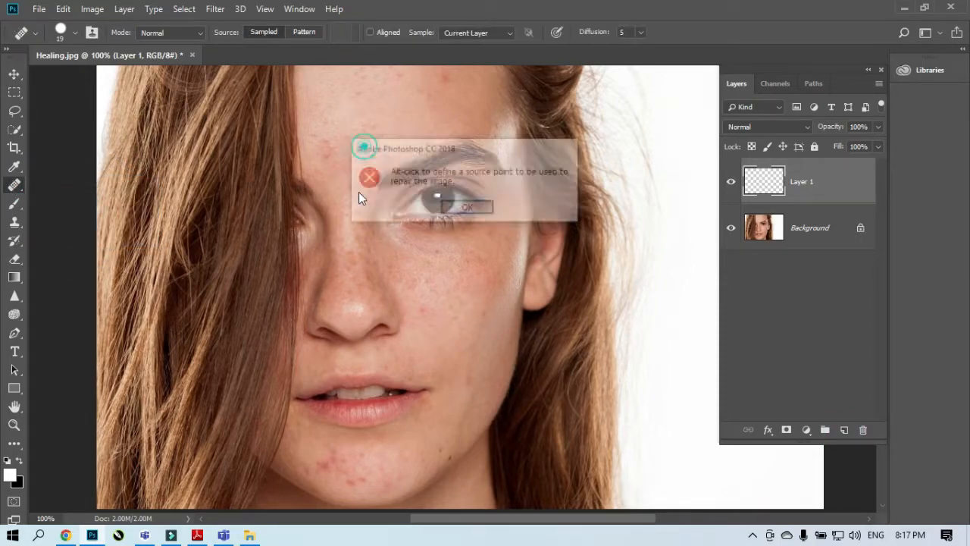
pyautogui.click(468, 208)
pyautogui.click(382, 142)
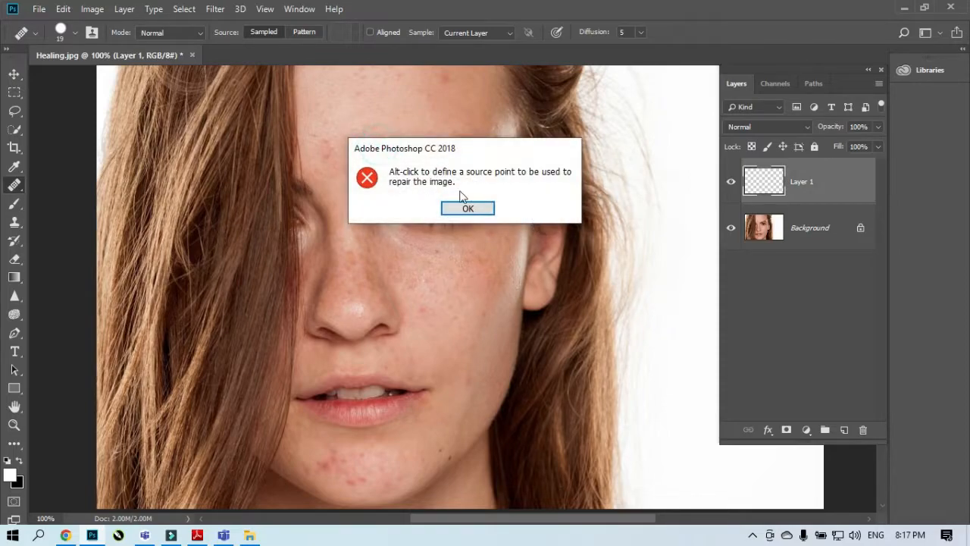
pyautogui.click(447, 210)
pyautogui.click(802, 226)
pyautogui.click(354, 129)
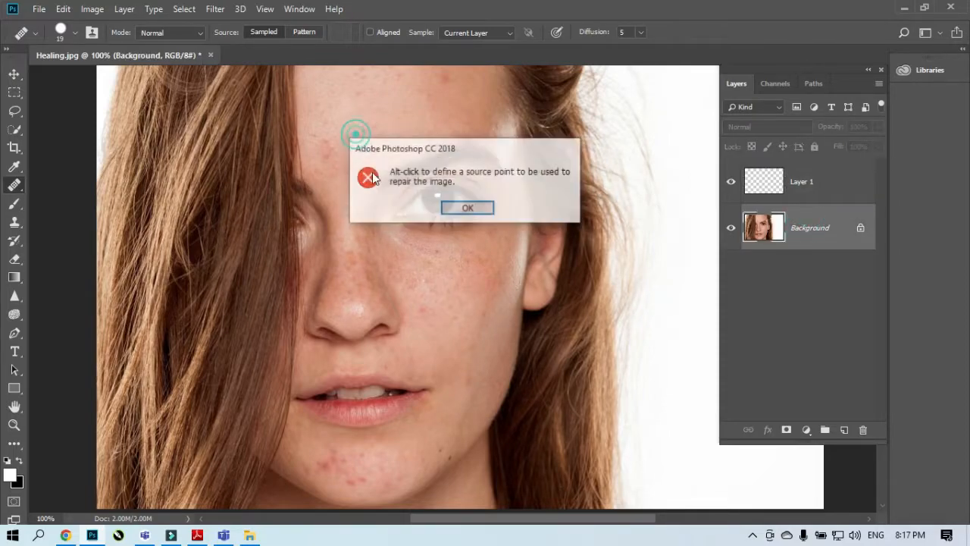
pyautogui.click(478, 206)
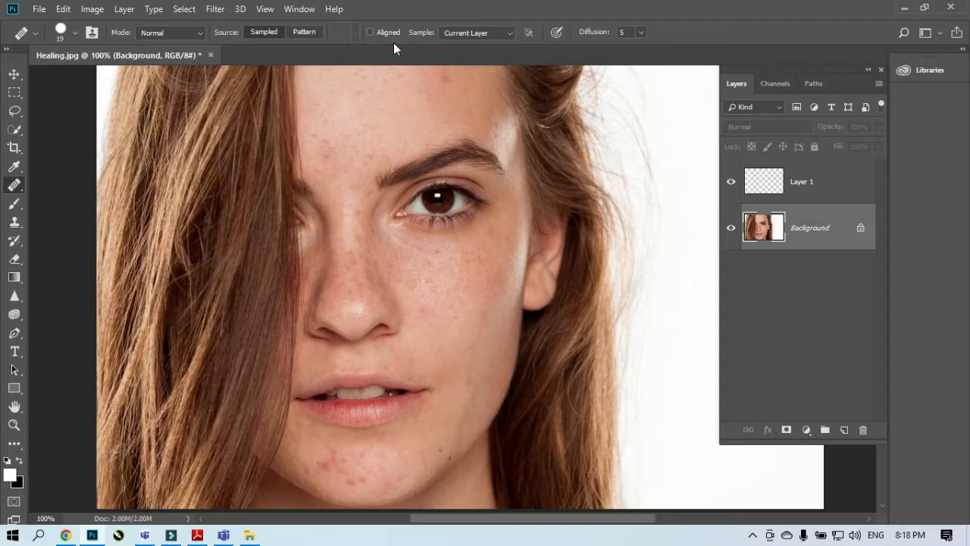
# Enable Aligned for the Healing Brush, keeping the Normal mode and Sampled as the source.
pyautogui.click(369, 33)
pyautogui.click(197, 33)
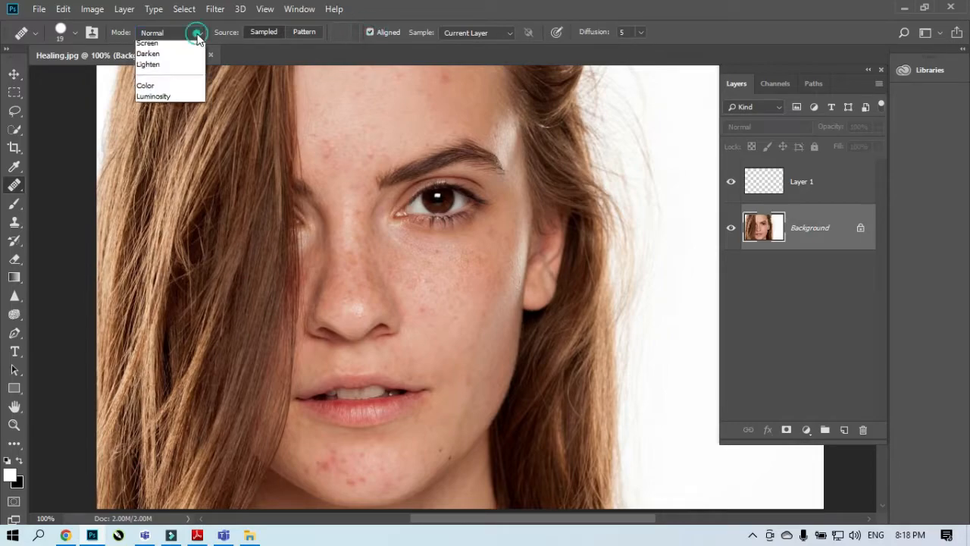
pyautogui.click(197, 33)
pyautogui.click(259, 31)
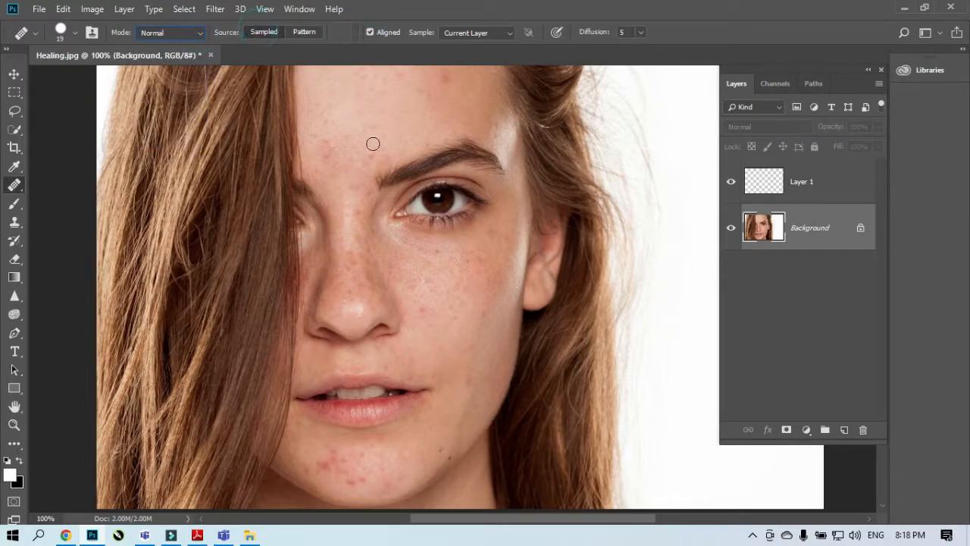
# Try the aligned Healing Brush on the spot above the eyebrow, first on the Background and once more on Layer 1.
pyautogui.click(372, 141)
pyautogui.click(476, 210)
pyautogui.click(811, 188)
pyautogui.click(371, 154)
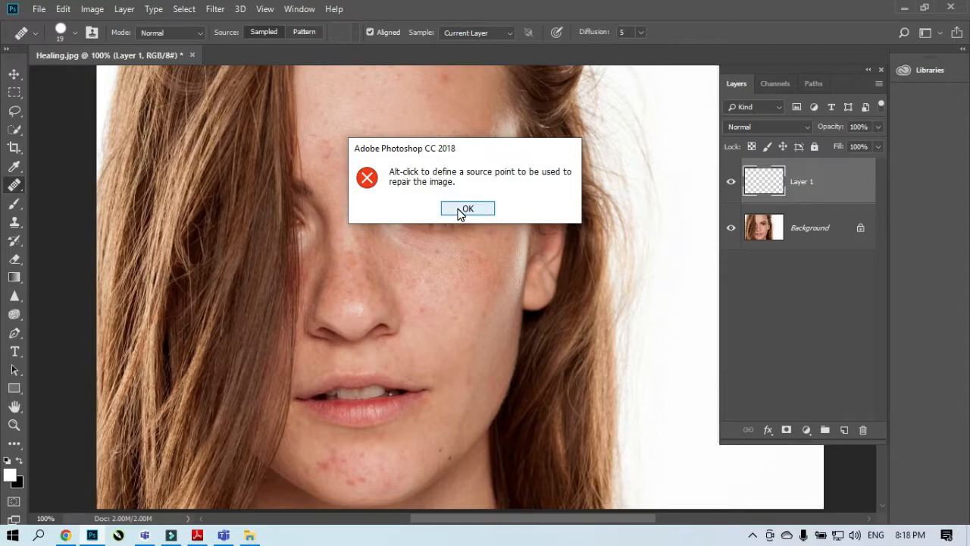
pyautogui.click(464, 209)
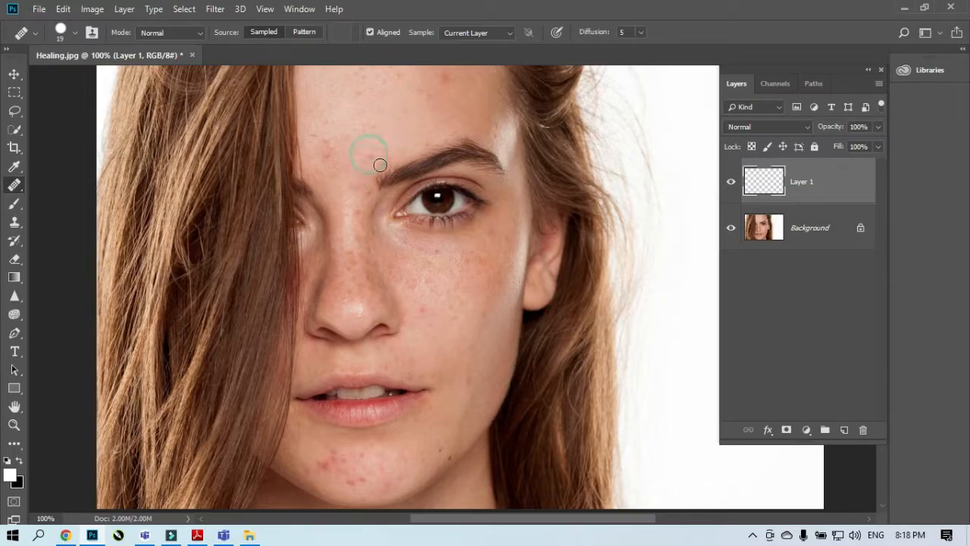
# Make the Background layer active and heal the red blemishes on the lower forehead and chin using sampled clean skin.
pyautogui.click(793, 232)
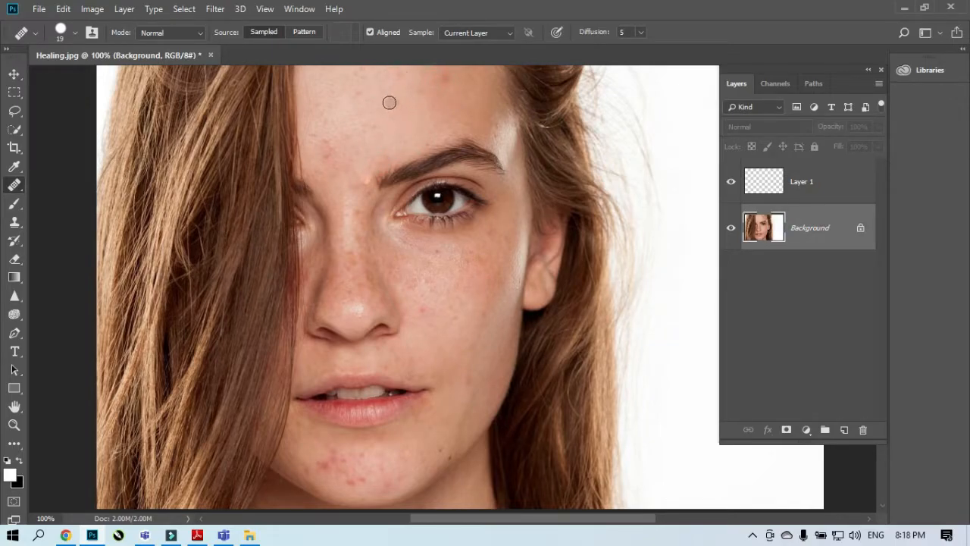
pyautogui.click(330, 146)
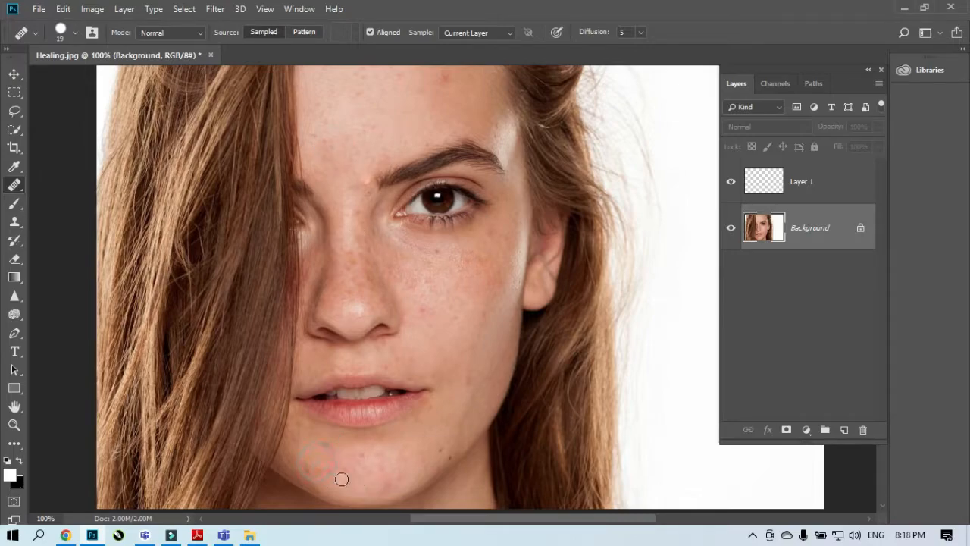
pyautogui.click(307, 439)
# Heal the dark smudge, red blemishes and small moles across the chin and jaw with the Healing Brush.
pyautogui.scroll(3, 323, 471)
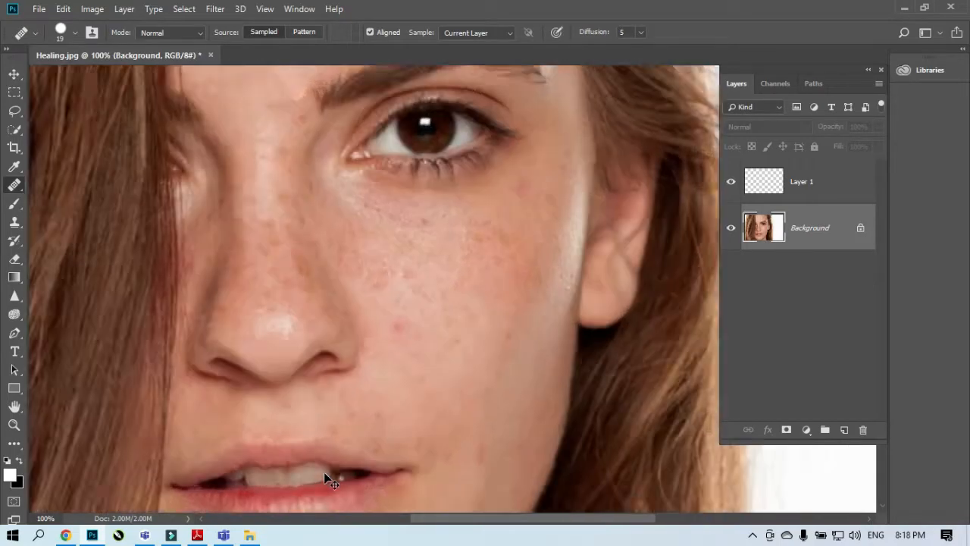
pyautogui.scroll(-4, 314, 468)
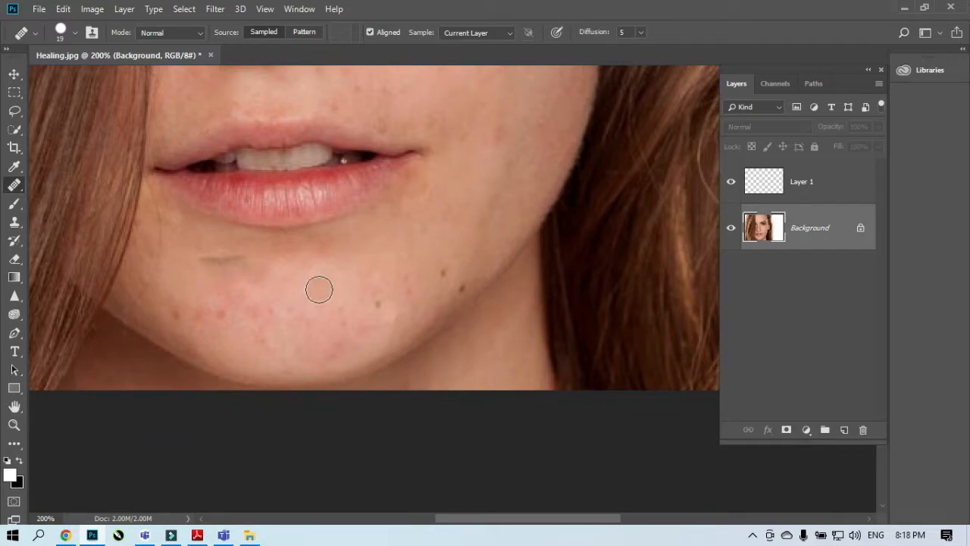
pyautogui.click(321, 284)
pyautogui.click(202, 262)
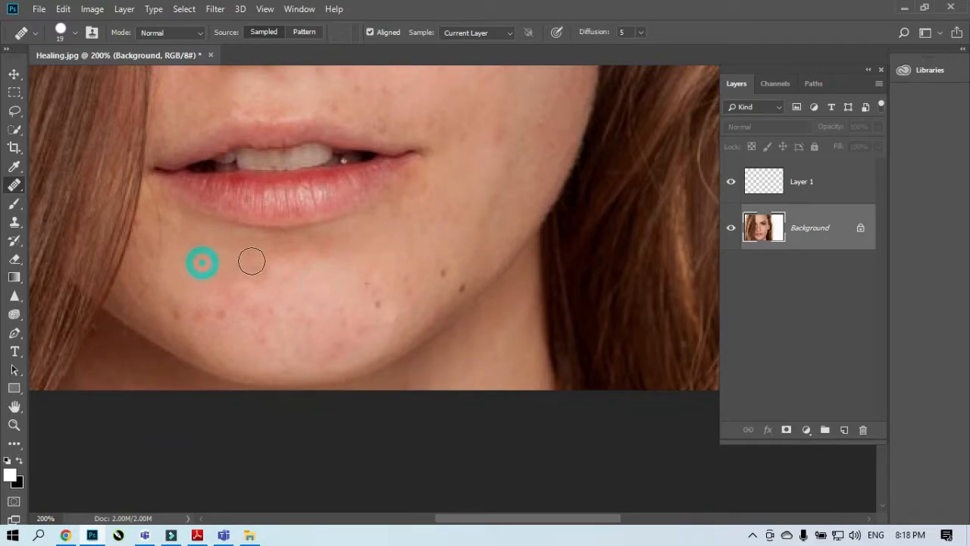
pyautogui.click(176, 314)
pyautogui.click(319, 356)
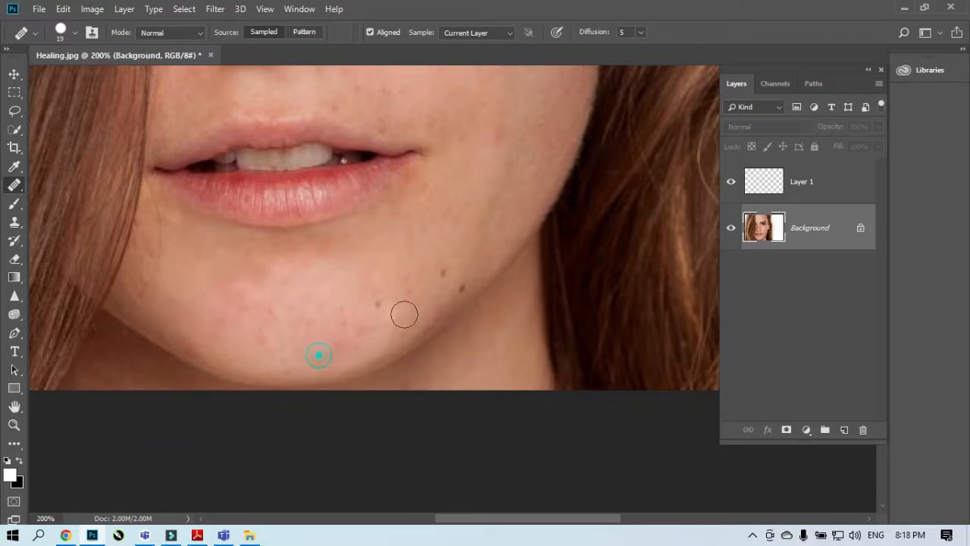
pyautogui.click(465, 291)
pyautogui.click(439, 271)
pyautogui.click(376, 299)
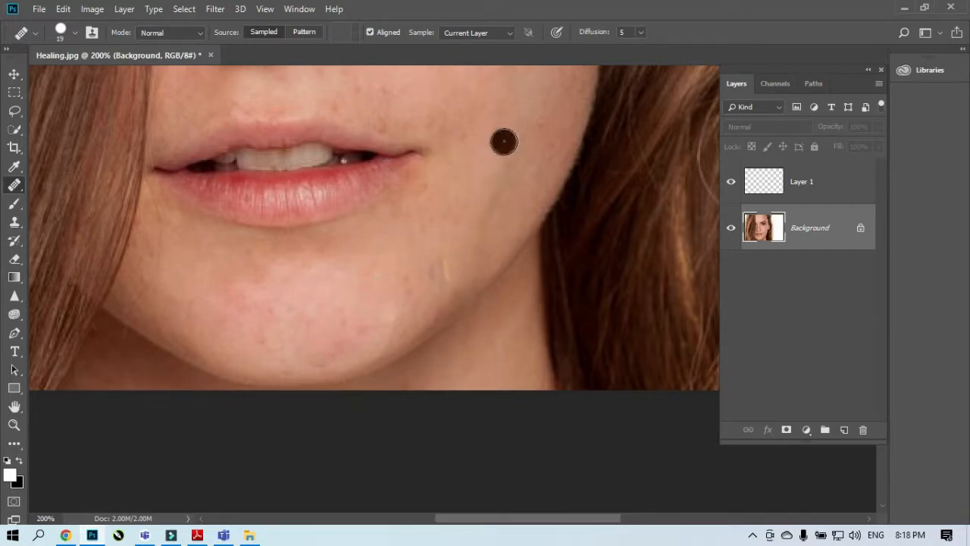
# Heal the spots on the cheek beside the nose and near the jaw on the Background layer.
pyautogui.hotkey('ctrl', '-')
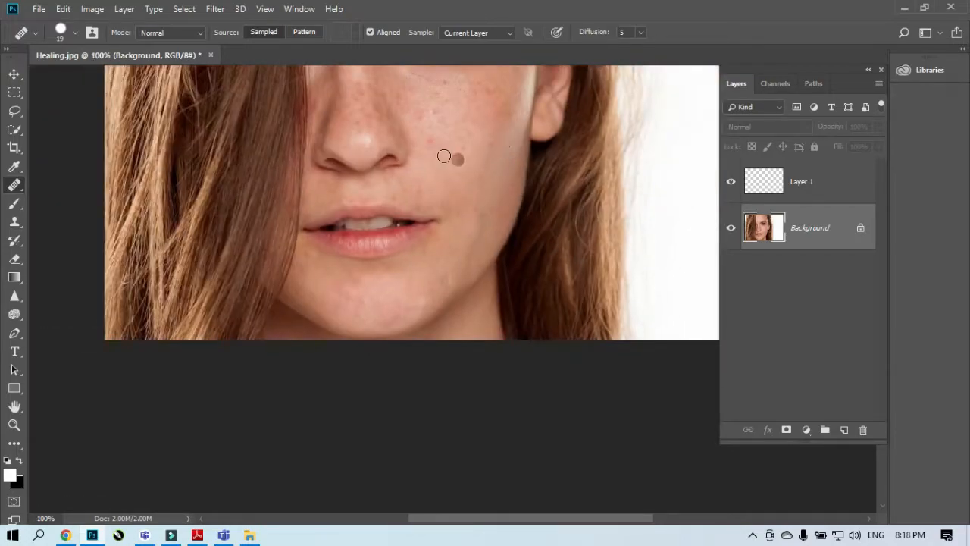
pyautogui.click(415, 112)
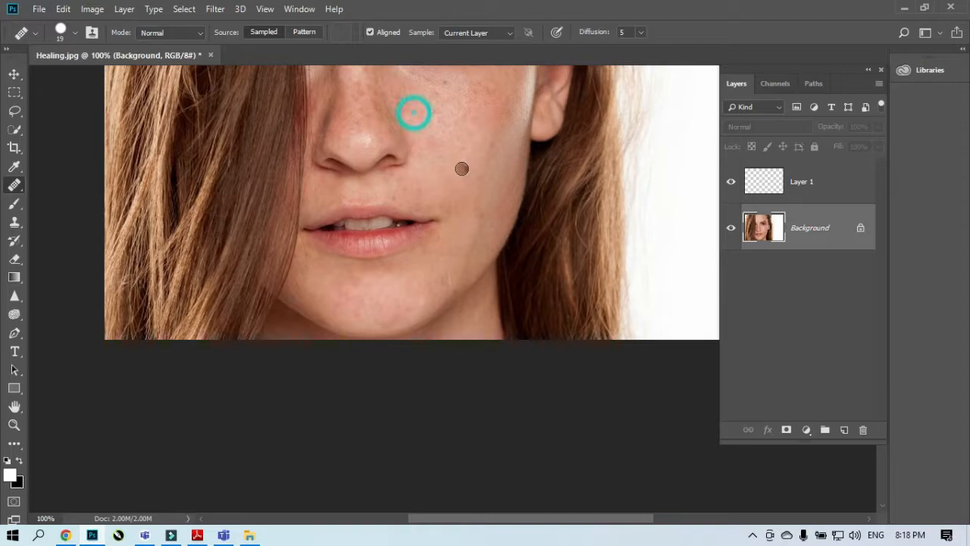
pyautogui.click(496, 221)
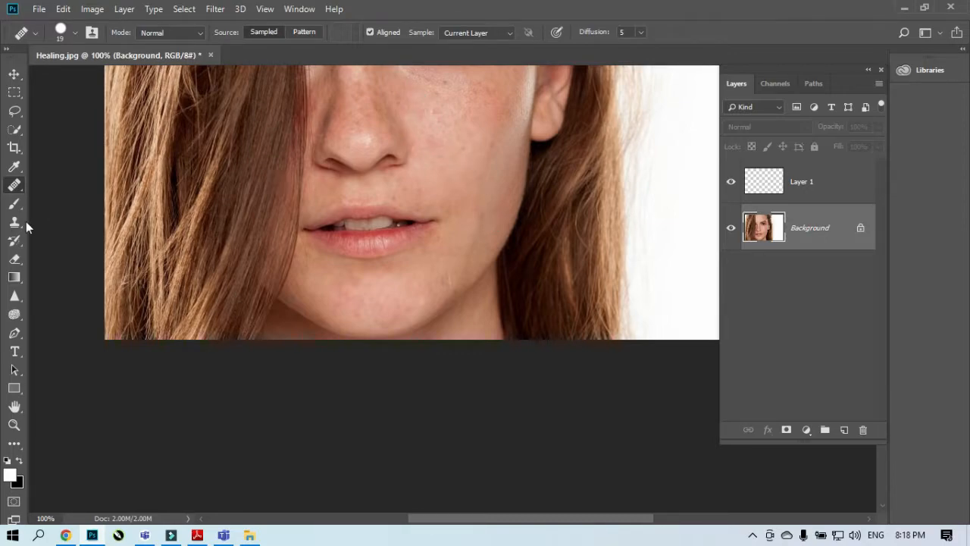
# Replace Layer 1 with a fresh empty layer and switch back to the Spot Healing Brush Tool.
pyautogui.moveTo(800, 182); pyautogui.dragTo(863, 429)
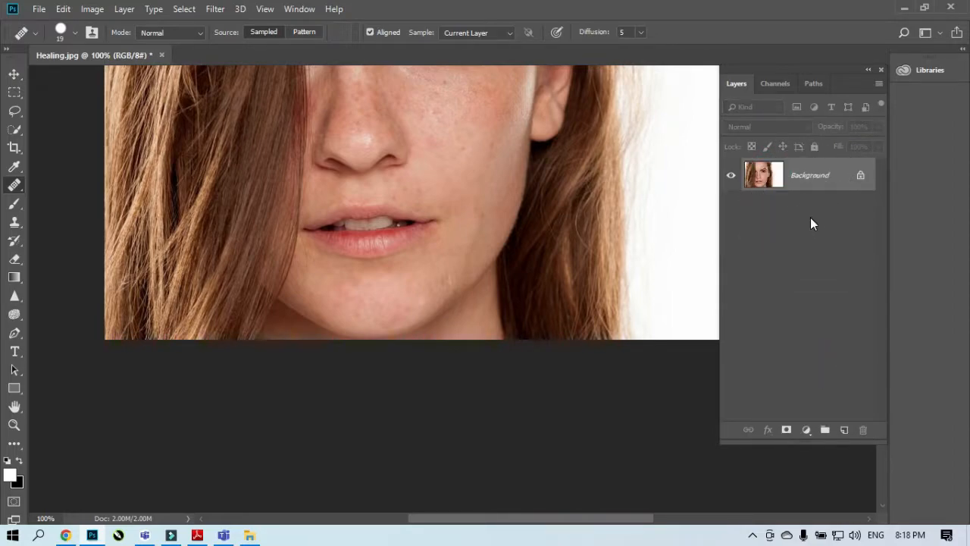
pyautogui.click(842, 430)
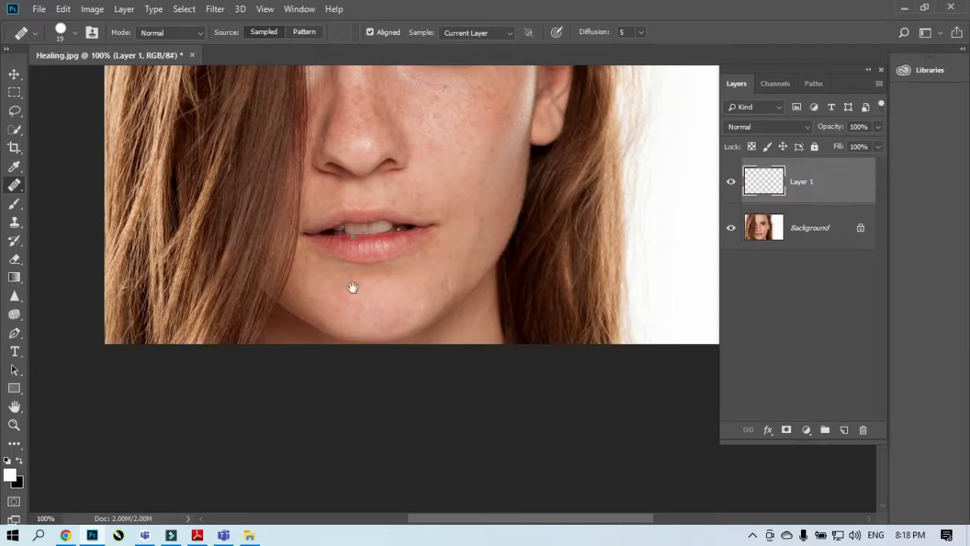
pyautogui.scroll(3, 350, 288)
pyautogui.rightClick(15, 185)
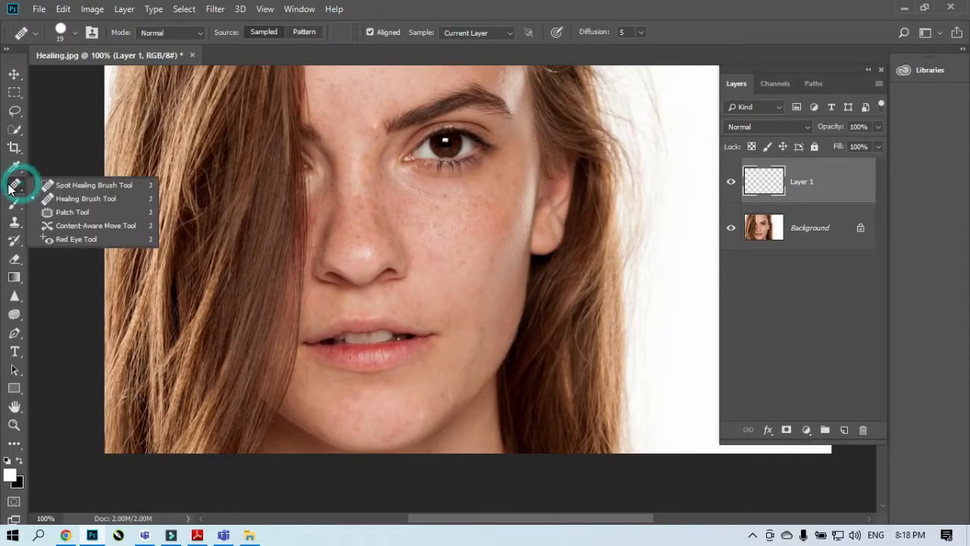
pyautogui.click(84, 185)
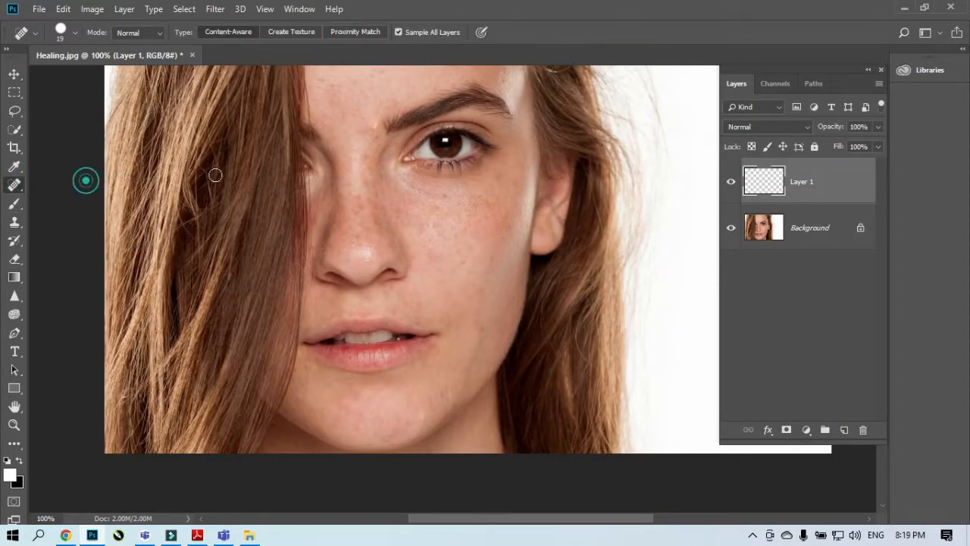
# Heal the freckles on the cheek and the remaining marks on the chin on the new Layer 1.
pyautogui.moveTo(424, 207)
pyautogui.mouseDown()
pyautogui.moveTo(441, 271)
pyautogui.moveTo(435, 250)
pyautogui.moveTo(462, 266)
pyautogui.mouseUp()
pyautogui.click(438, 216)
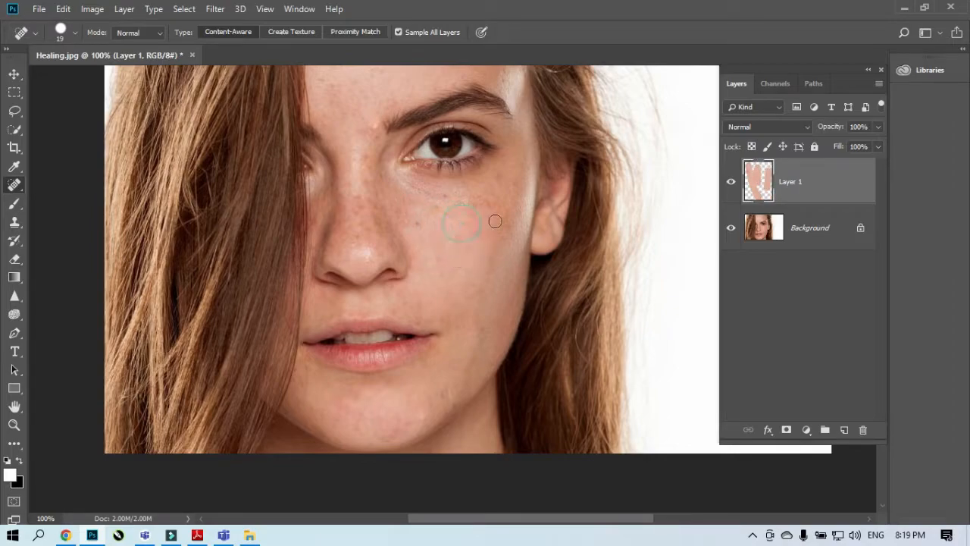
pyautogui.moveTo(485, 216); pyautogui.dragTo(489, 265)
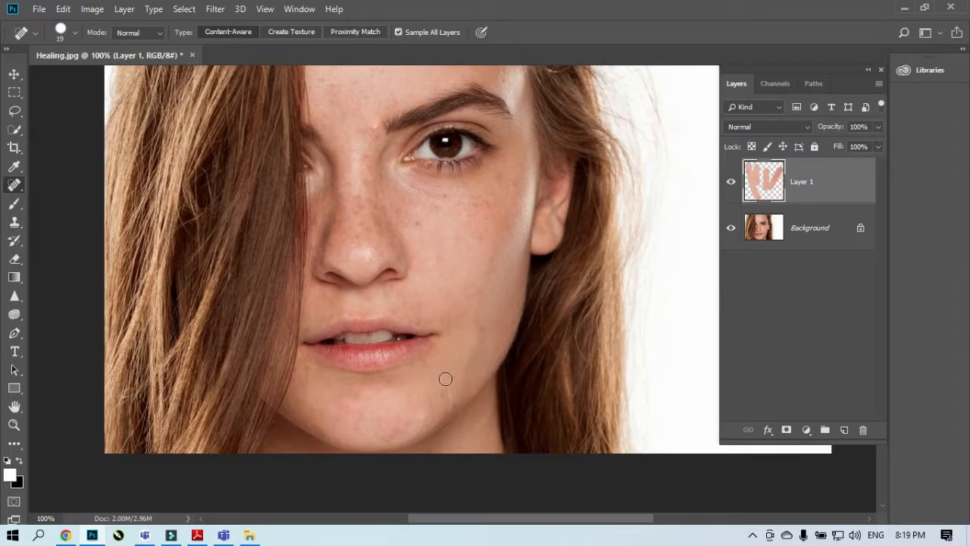
pyautogui.moveTo(444, 384)
pyautogui.mouseDown()
pyautogui.moveTo(446, 400)
pyautogui.moveTo(393, 400)
pyautogui.moveTo(396, 426)
pyautogui.mouseUp()
# Heal the spots and freckles across the forehead on Layer 1 with the Spot Healing Brush at 19 px.
pyautogui.moveTo(385, 210); pyautogui.dragTo(405, 243)
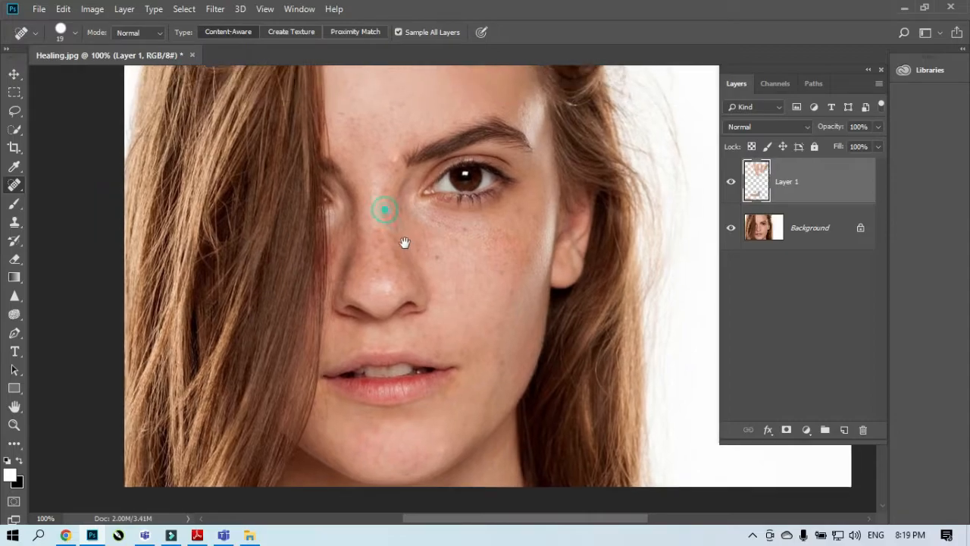
pyautogui.moveTo(527, 142)
pyautogui.mouseDown()
pyautogui.moveTo(518, 176)
pyautogui.moveTo(477, 163)
pyautogui.mouseUp()
pyautogui.click(477, 154)
pyautogui.moveTo(498, 123)
pyautogui.mouseDown()
pyautogui.moveTo(478, 141)
pyautogui.moveTo(492, 130)
pyautogui.mouseUp()
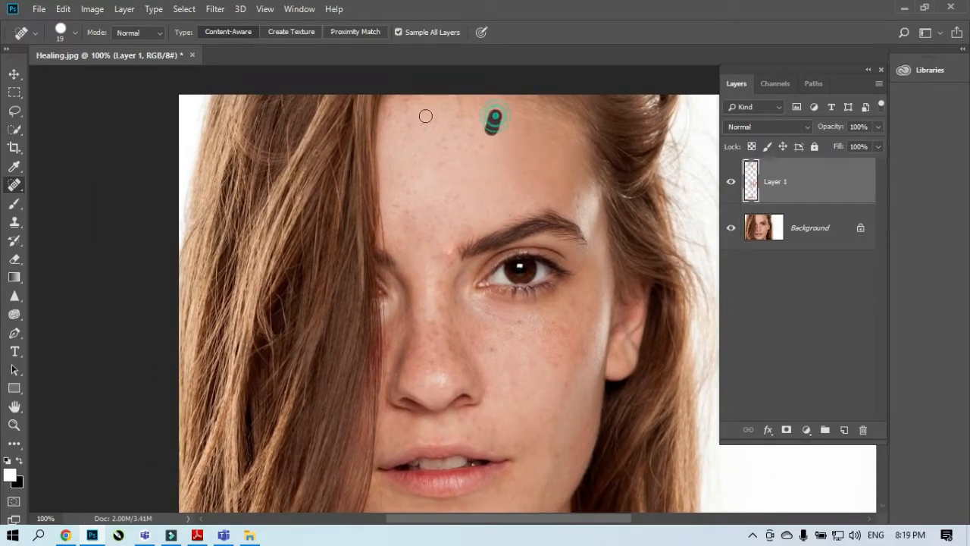
pyautogui.click(402, 101)
pyautogui.click(442, 161)
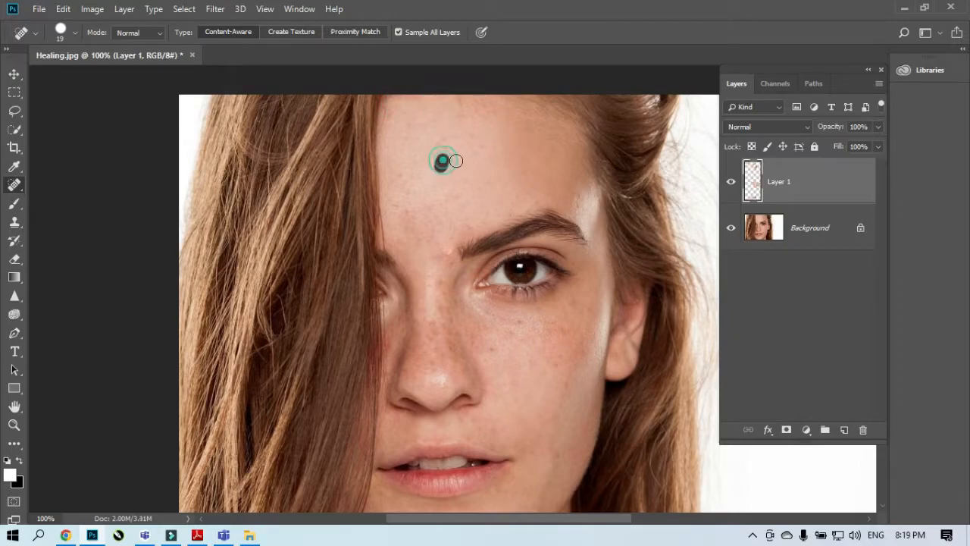
pyautogui.click(468, 145)
pyautogui.click(477, 141)
pyautogui.click(444, 136)
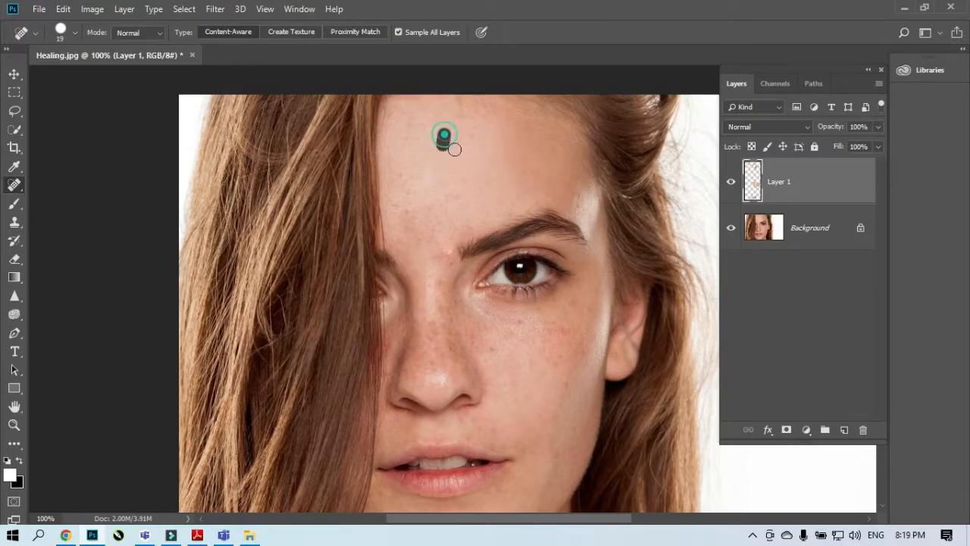
pyautogui.click(465, 140)
pyautogui.click(480, 149)
pyautogui.click(444, 216)
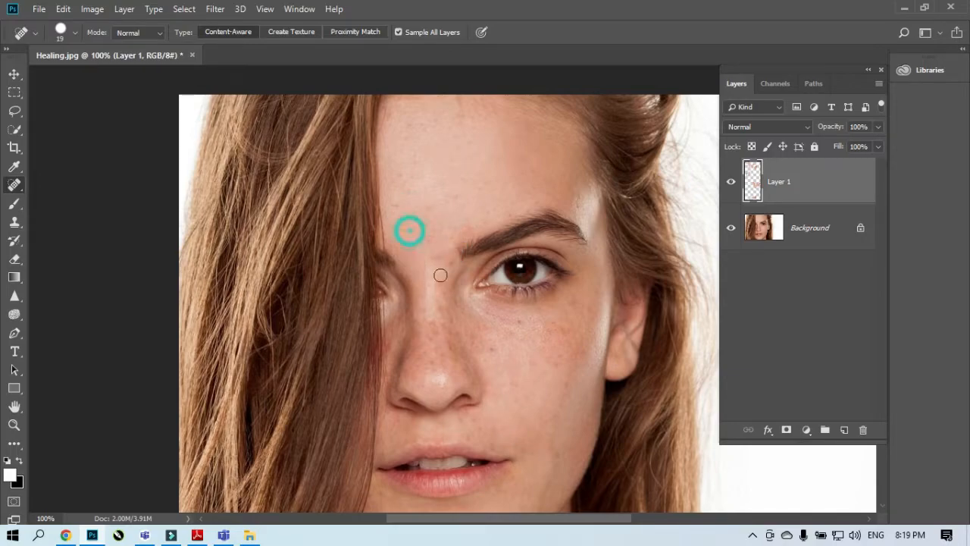
# Heal the marks between the eyebrows and the freckles beside the nose and across the cheek under the eye.
pyautogui.moveTo(441, 265); pyautogui.dragTo(450, 308)
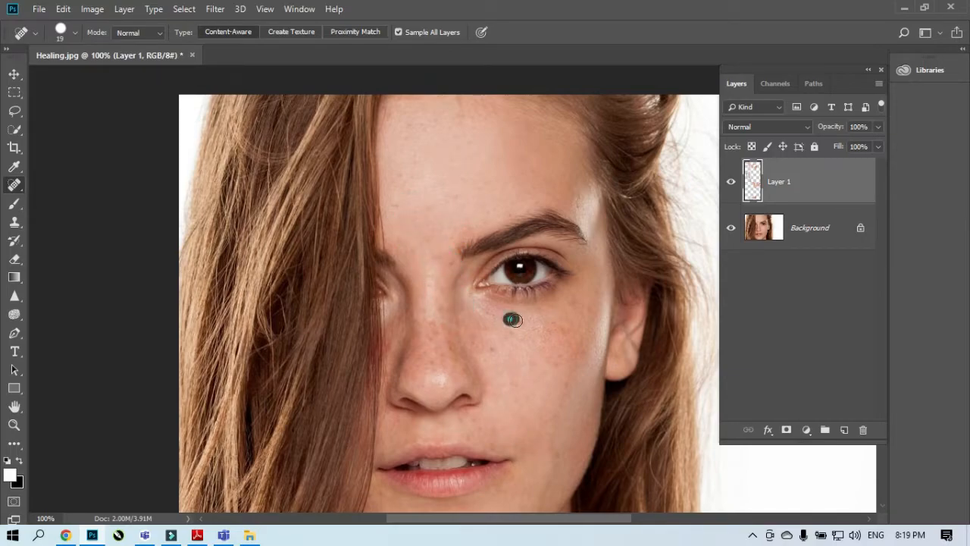
pyautogui.moveTo(462, 326)
pyautogui.mouseDown()
pyautogui.moveTo(483, 357)
pyautogui.moveTo(518, 376)
pyautogui.mouseUp()
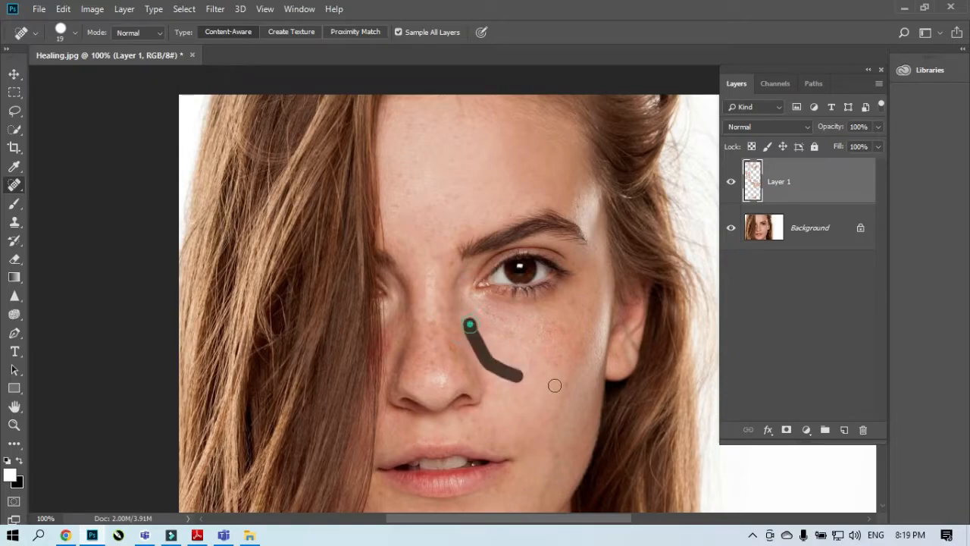
pyautogui.click(567, 388)
pyautogui.click(572, 365)
pyautogui.moveTo(556, 328)
pyautogui.mouseDown()
pyautogui.moveTo(543, 348)
pyautogui.moveTo(521, 340)
pyautogui.mouseUp()
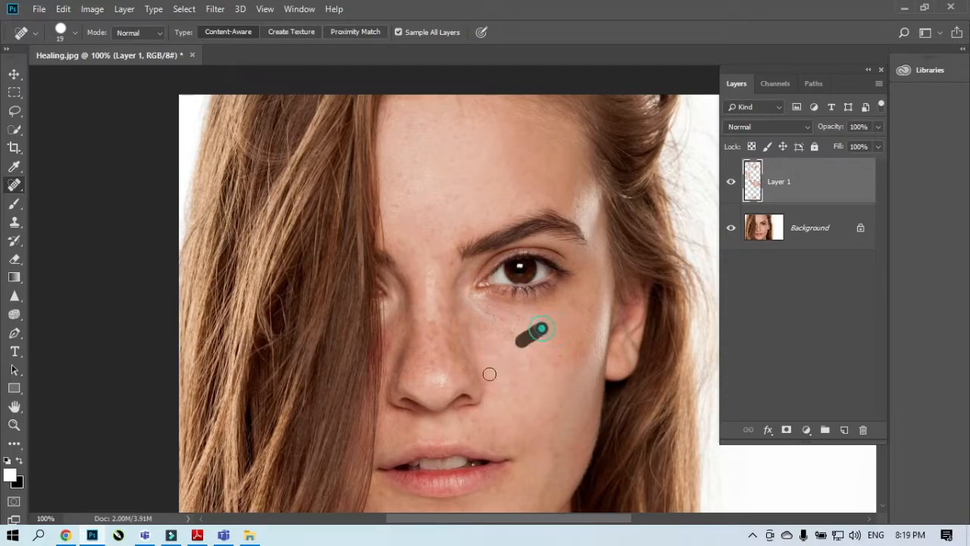
# Heal the remaining spots on the chin, beside the mouth corner and on the outer cheek.
pyautogui.moveTo(501, 403); pyautogui.dragTo(498, 353)
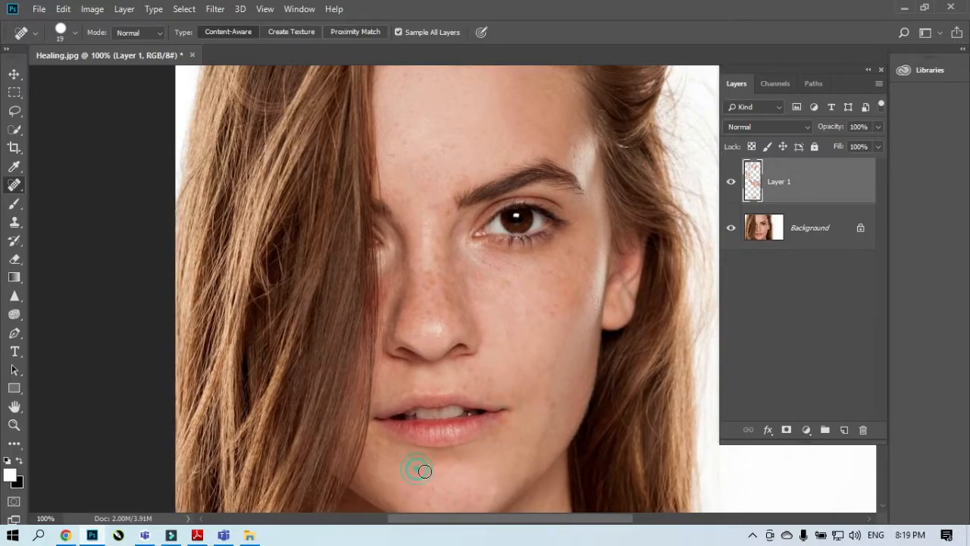
pyautogui.moveTo(440, 483)
pyautogui.mouseDown()
pyautogui.moveTo(416, 444)
pyautogui.moveTo(427, 445)
pyautogui.mouseUp()
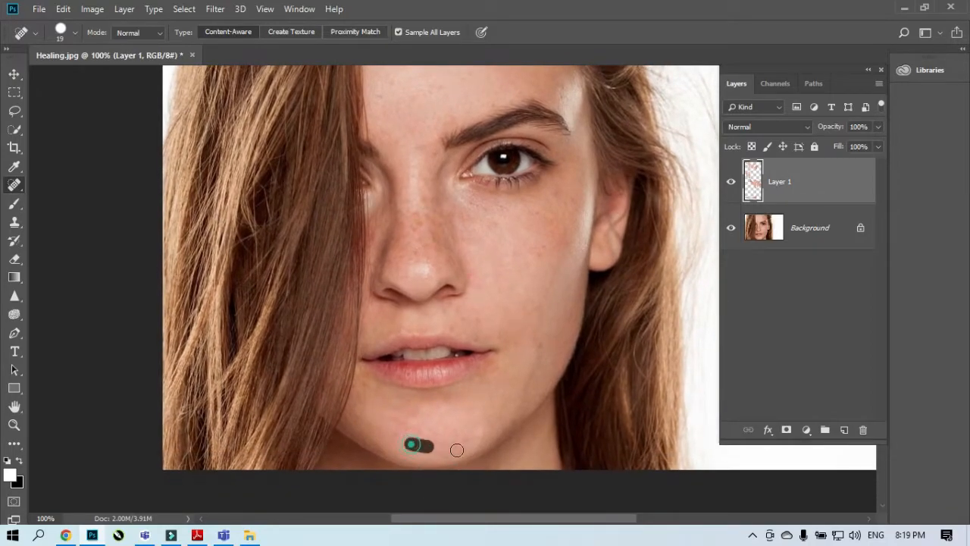
pyautogui.moveTo(485, 442); pyautogui.dragTo(448, 446)
pyautogui.moveTo(509, 425); pyautogui.dragTo(469, 423)
pyautogui.click(477, 402)
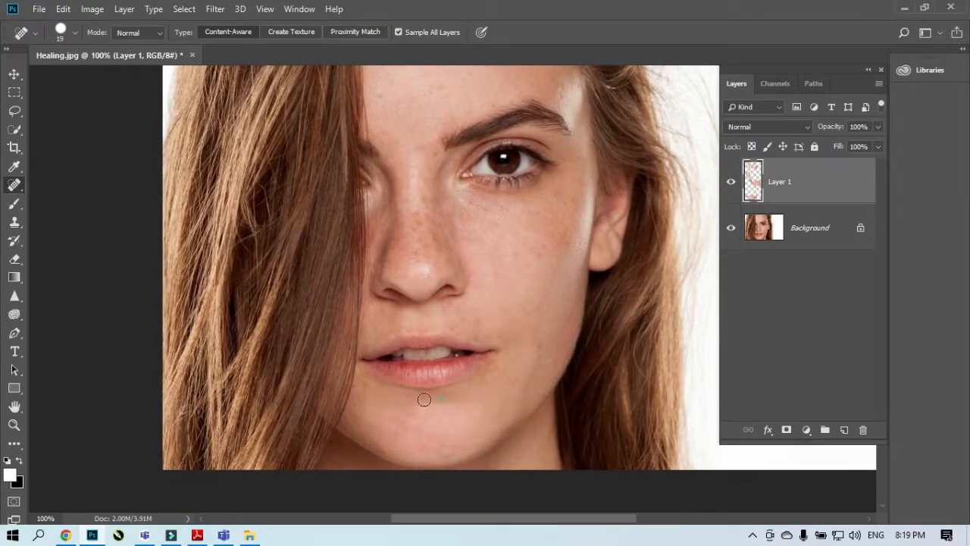
pyautogui.moveTo(458, 318); pyautogui.dragTo(493, 342)
pyautogui.moveTo(548, 254); pyautogui.dragTo(548, 277)
pyautogui.click(454, 232)
# Compare the whole face before and after retouching by hiding and showing Layer 1.
pyautogui.hotkey('ctrl', '-')
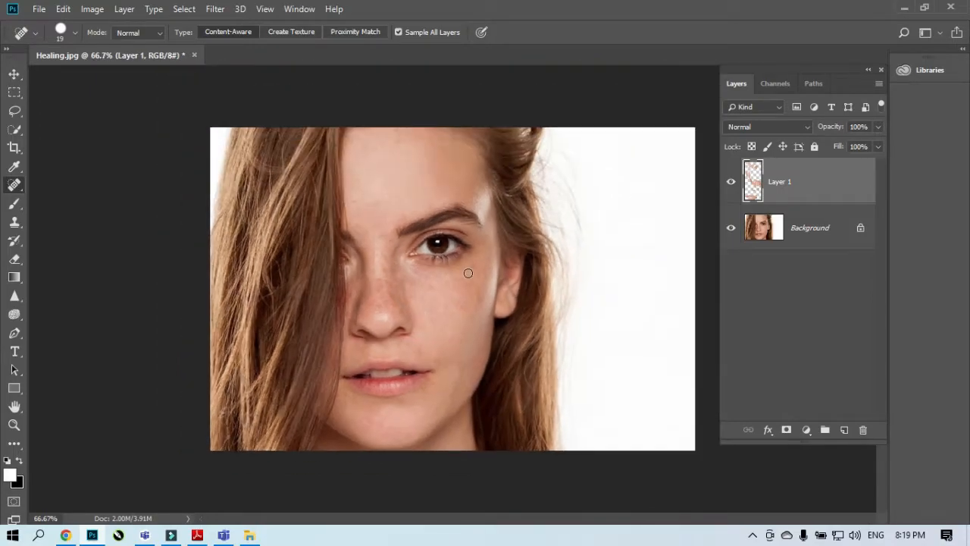
pyautogui.click(730, 183)
pyautogui.click(731, 183)
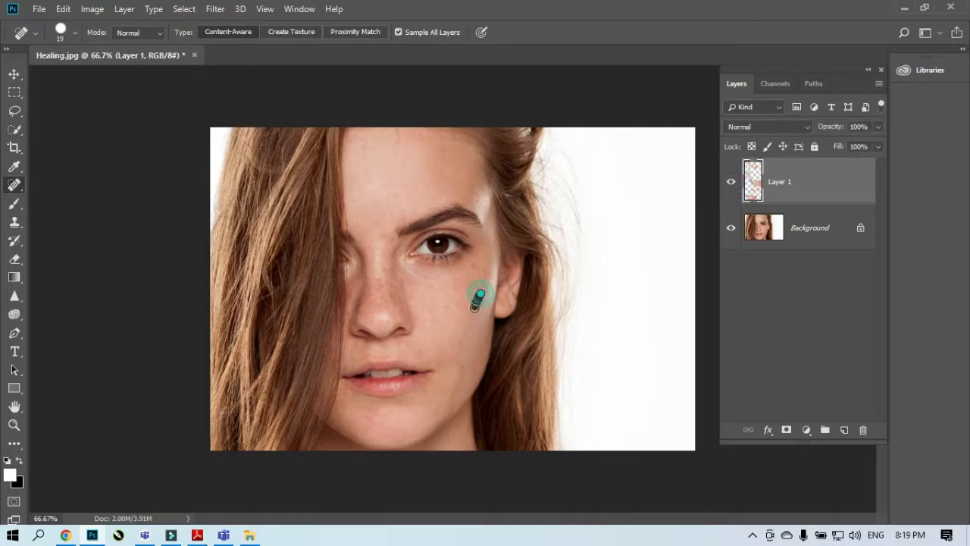
# Enlarge the brush to 50 px and heal the cheek, jaw, upper lip area and nose bridge with broad strokes.
pyautogui.moveTo(475, 304)
pyautogui.mouseDown()
pyautogui.moveTo(488, 264)
pyautogui.moveTo(444, 325)
pyautogui.mouseUp()
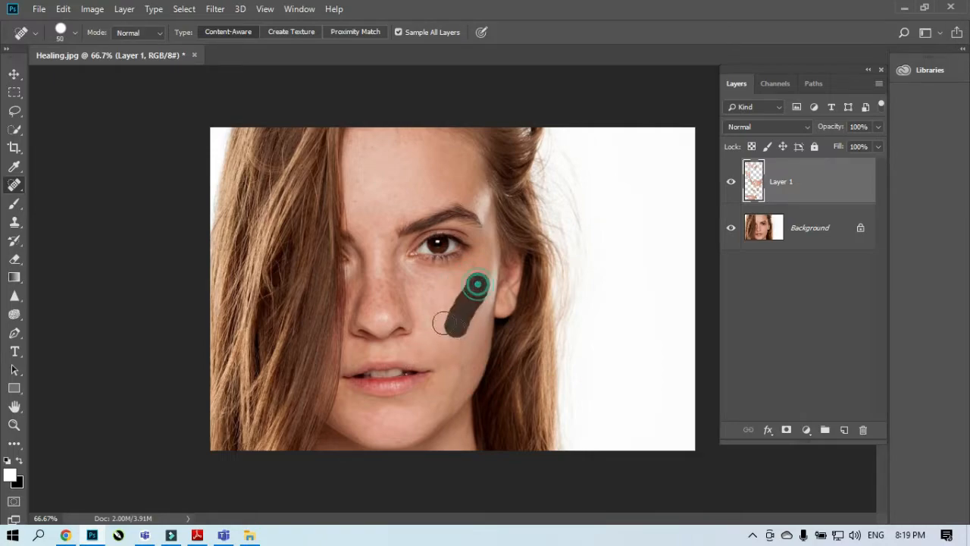
pyautogui.moveTo(426, 292)
pyautogui.mouseDown()
pyautogui.moveTo(433, 354)
pyautogui.moveTo(408, 407)
pyautogui.mouseUp()
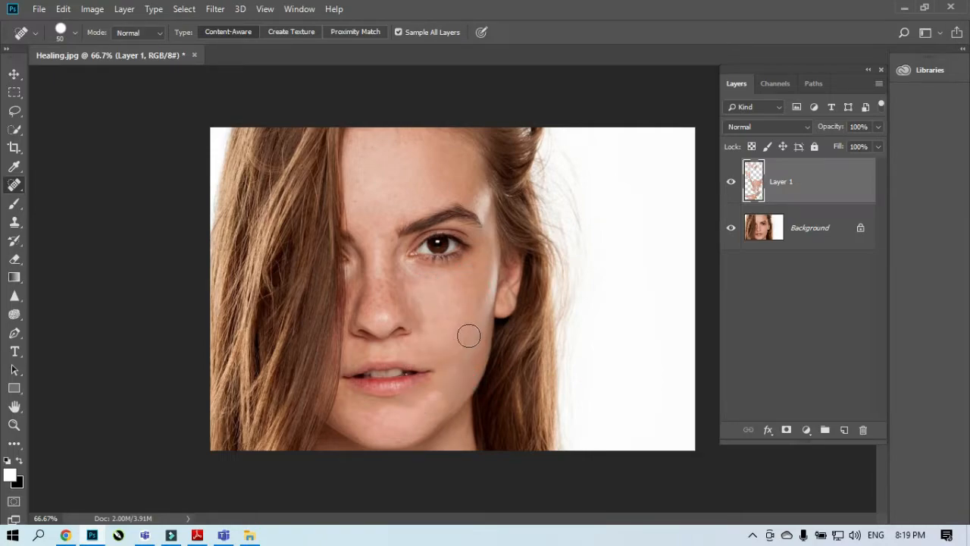
pyautogui.moveTo(477, 346); pyautogui.dragTo(433, 401)
pyautogui.moveTo(429, 346); pyautogui.dragTo(363, 351)
pyautogui.moveTo(363, 351); pyautogui.dragTo(343, 351)
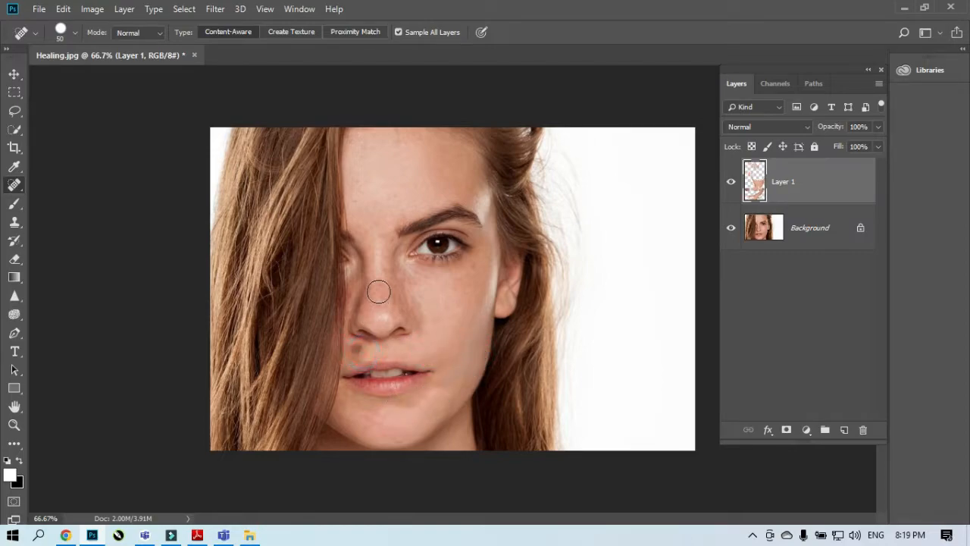
pyautogui.moveTo(375, 278)
pyautogui.mouseDown()
pyautogui.moveTo(376, 310)
pyautogui.moveTo(401, 309)
pyautogui.mouseUp()
pyautogui.moveTo(379, 271); pyautogui.dragTo(372, 314)
# Heal the area beside the inner eyebrow with a 20 px brush, then the forehead with a 40 px brush.
pyautogui.moveTo(382, 225); pyautogui.dragTo(396, 213)
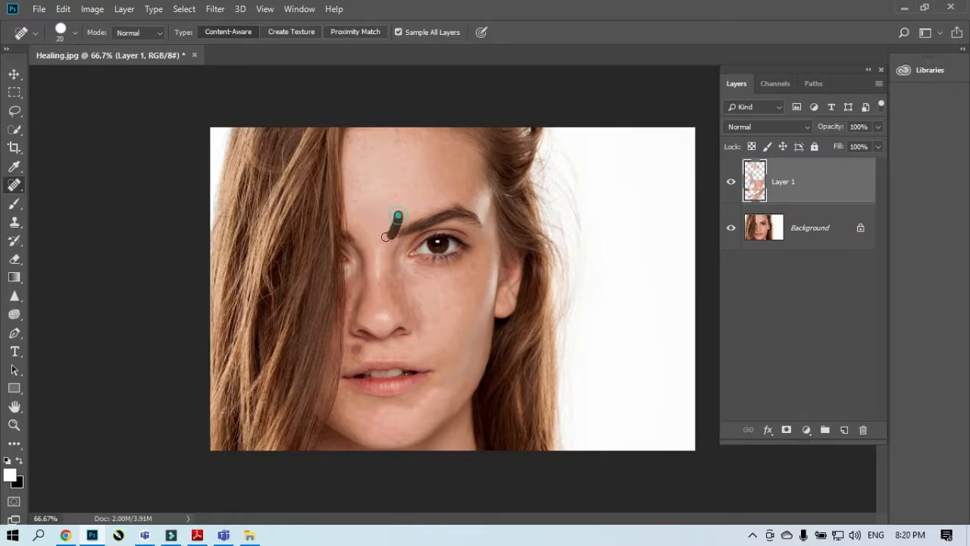
pyautogui.moveTo(452, 155); pyautogui.dragTo(410, 157)
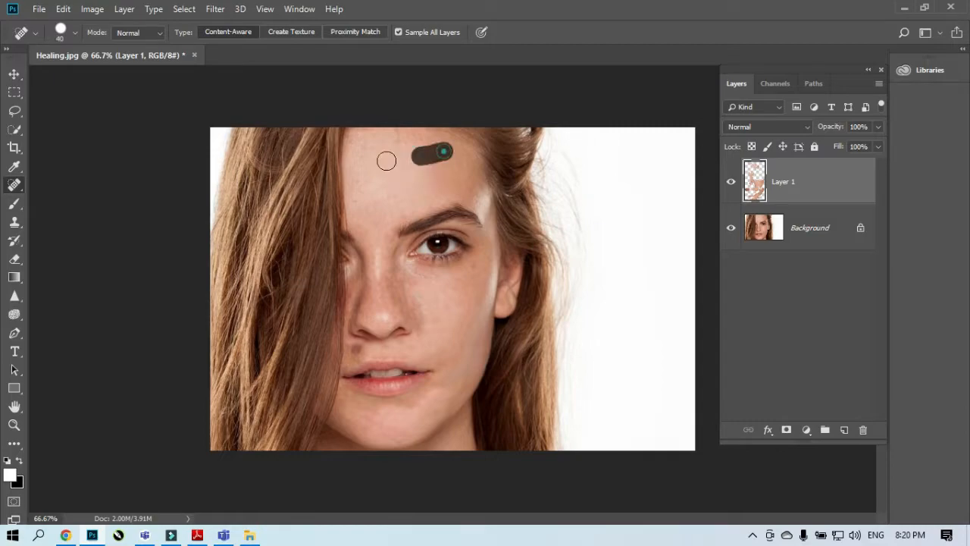
pyautogui.moveTo(403, 191); pyautogui.dragTo(394, 210)
pyautogui.moveTo(369, 173); pyautogui.dragTo(362, 191)
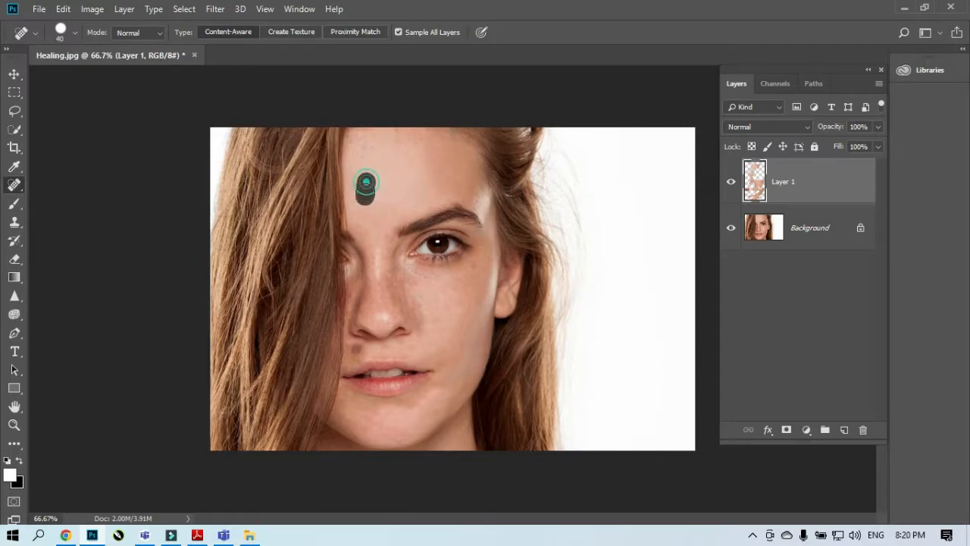
# Toggle Layer 1's visibility repeatedly to compare the retouched face with the Background, leaving the layer visible.
pyautogui.click(732, 185)
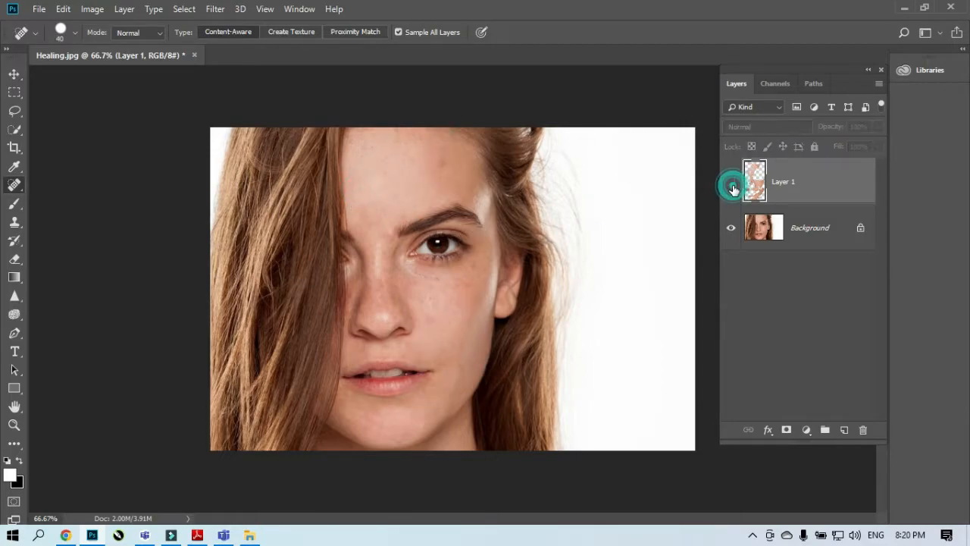
pyautogui.click(732, 186)
pyautogui.click(732, 186)
pyautogui.click(732, 187)
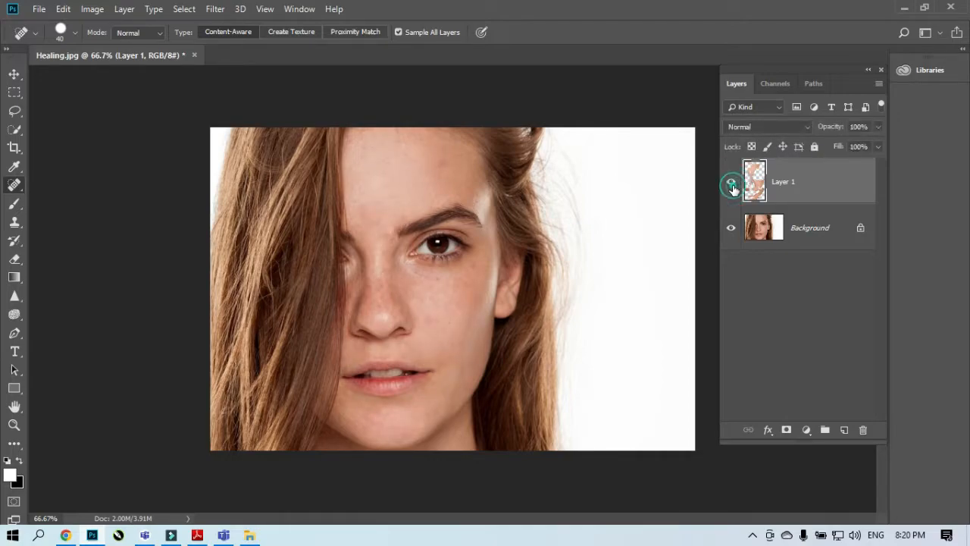
pyautogui.click(732, 187)
pyautogui.click(732, 186)
pyautogui.click(732, 187)
pyautogui.click(732, 186)
pyautogui.click(732, 187)
pyautogui.click(732, 187)
pyautogui.click(732, 186)
pyautogui.click(732, 186)
pyautogui.click(733, 186)
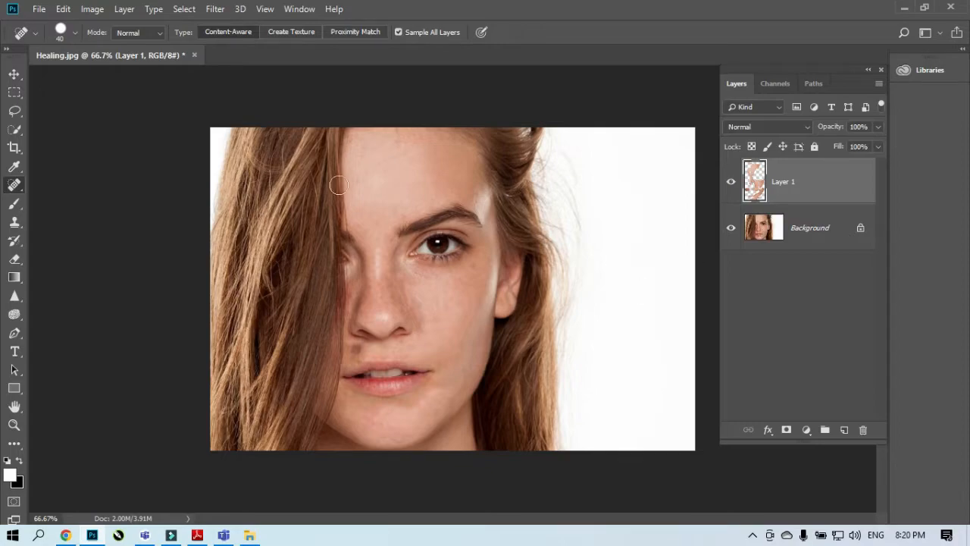
# Close Healing.jpg without saving and open Spot HEaling.jpg from the Lecture 10 folder in Photoshop.
pyautogui.click(197, 56)
pyautogui.click(481, 206)
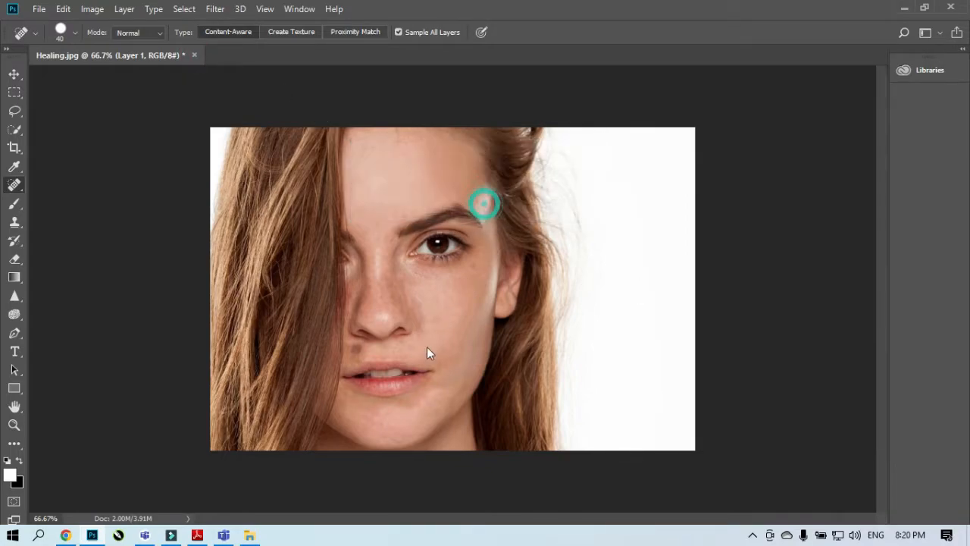
pyautogui.click(905, 9)
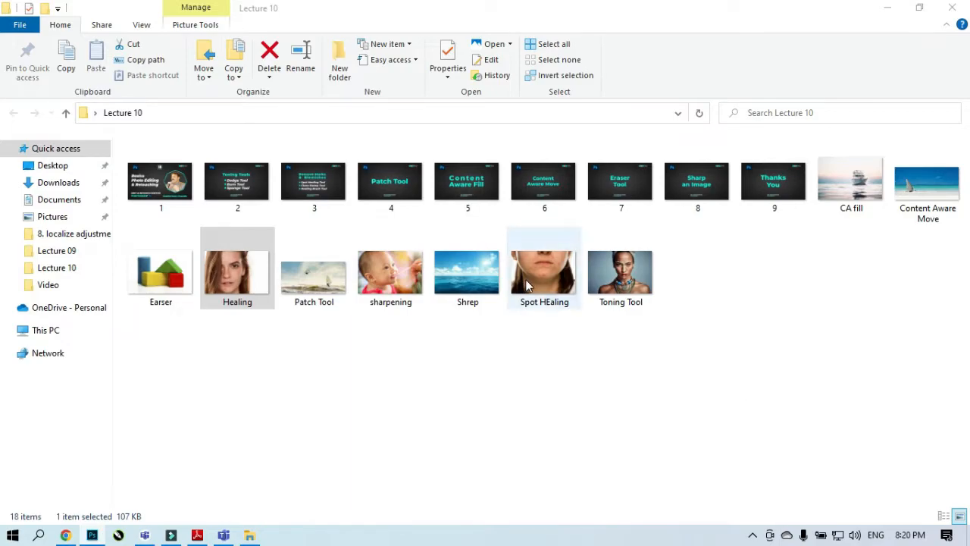
pyautogui.moveTo(525, 279)
pyautogui.mouseDown()
pyautogui.moveTo(427, 472)
pyautogui.moveTo(315, 472)
pyautogui.moveTo(91, 533)
pyautogui.moveTo(425, 347)
pyautogui.mouseUp()
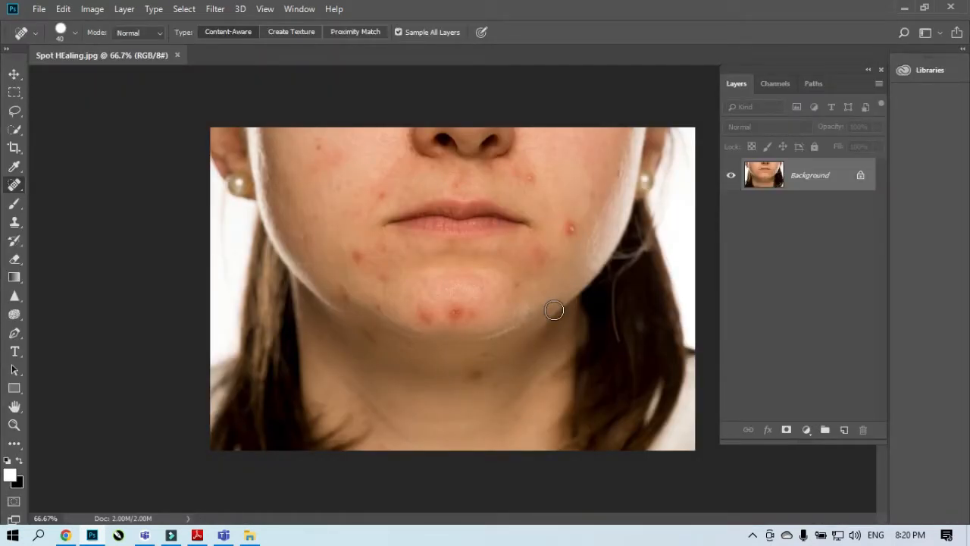
# Heal the red pimples beside the mouth, near the nose, on the chin and along the jaw with the 40 px brush.
pyautogui.hotkey('ctrl', '+')
pyautogui.moveTo(472, 306); pyautogui.dragTo(433, 368)
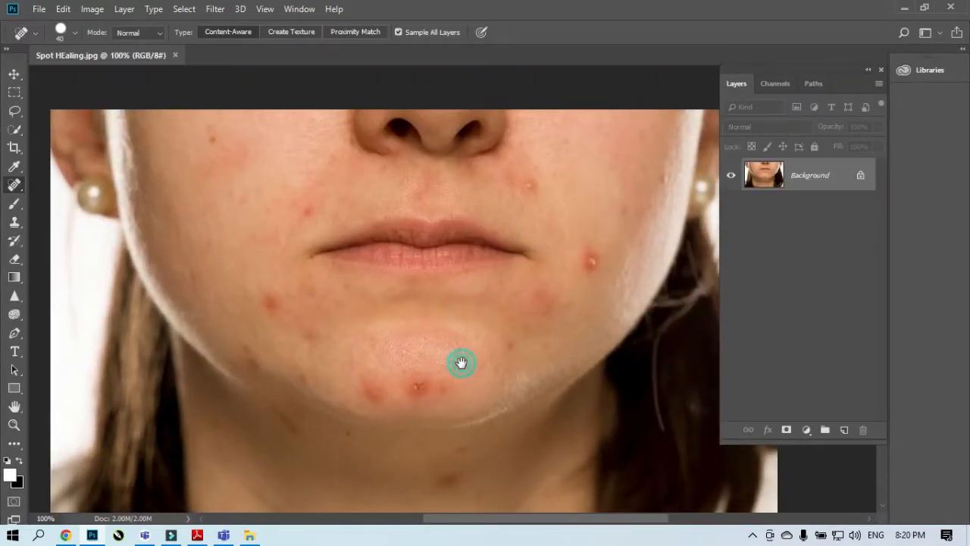
pyautogui.moveTo(481, 331); pyautogui.dragTo(469, 345)
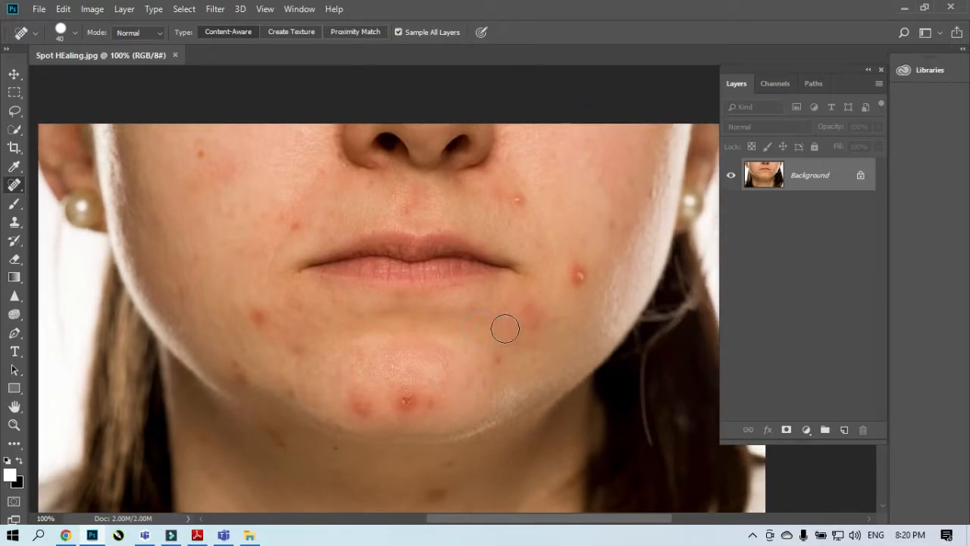
pyautogui.click(588, 267)
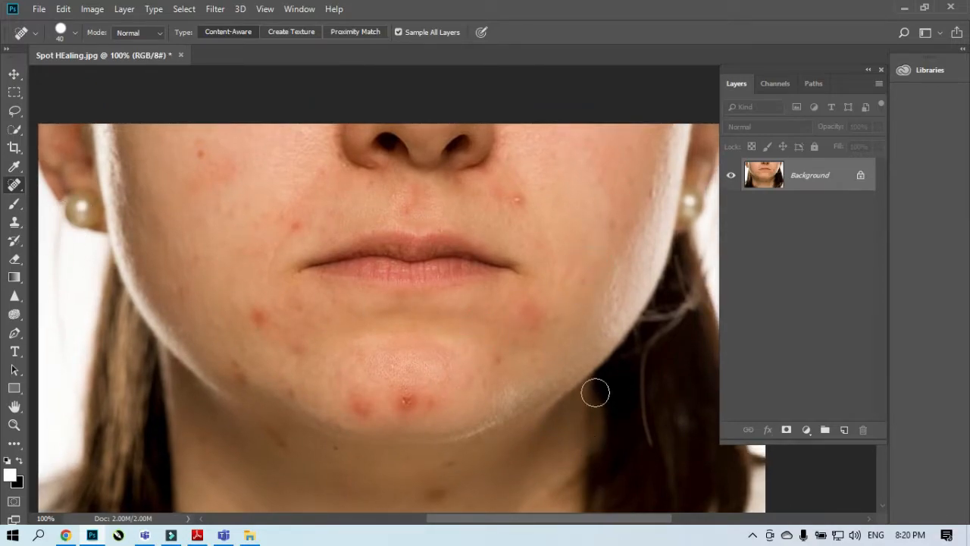
pyautogui.click(582, 272)
pyautogui.click(516, 200)
pyautogui.moveTo(394, 397); pyautogui.dragTo(447, 407)
pyautogui.click(255, 314)
pyautogui.click(303, 344)
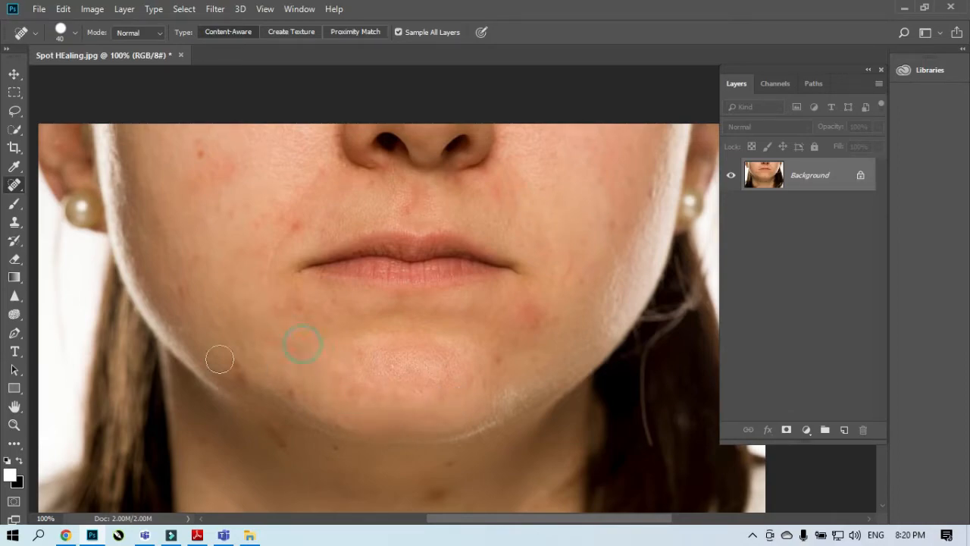
pyautogui.click(219, 357)
# Heal the spots and dark marks on the neck below the chin on the Background layer.
pyautogui.moveTo(435, 473); pyautogui.dragTo(419, 312)
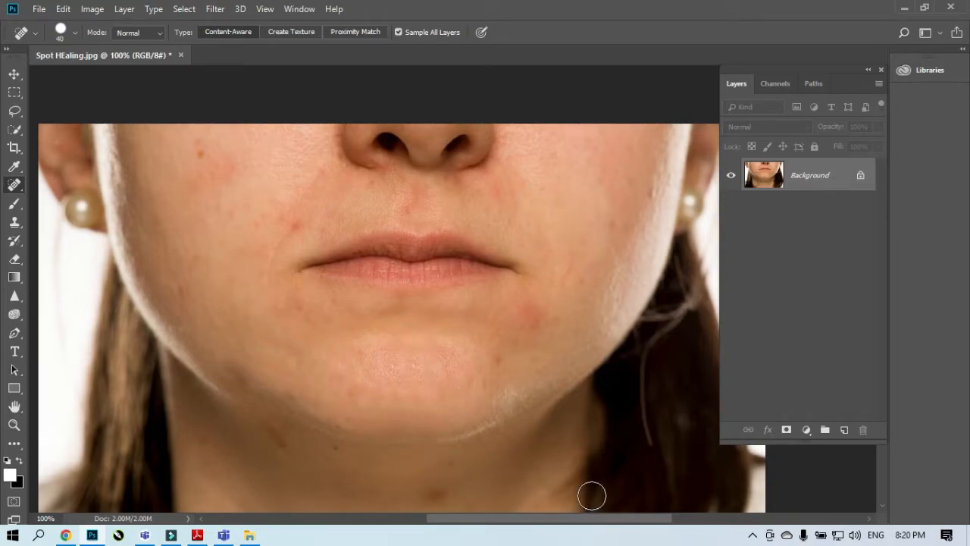
pyautogui.moveTo(412, 459); pyautogui.dragTo(418, 329)
pyautogui.click(444, 366)
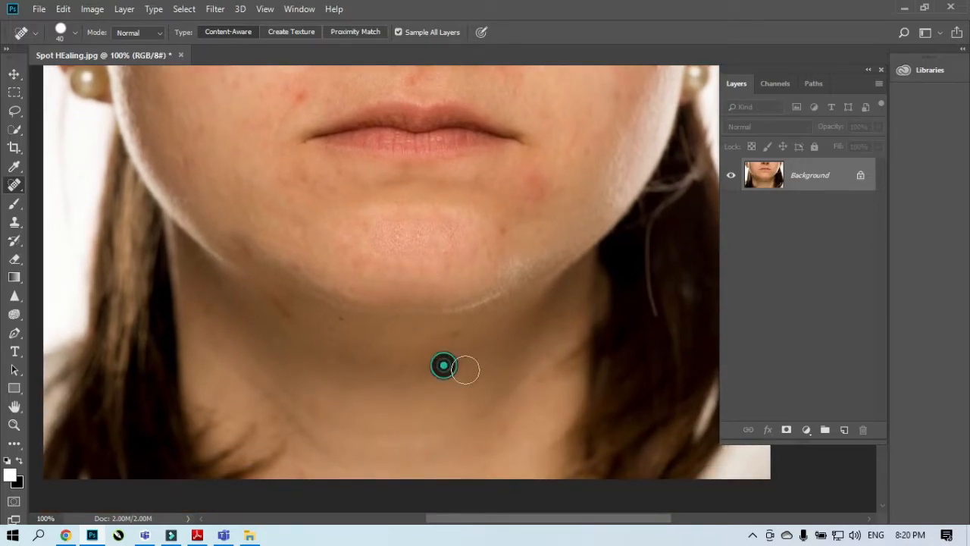
pyautogui.moveTo(407, 460); pyautogui.dragTo(433, 454)
pyautogui.moveTo(276, 299); pyautogui.dragTo(303, 331)
pyautogui.moveTo(208, 303); pyautogui.dragTo(244, 335)
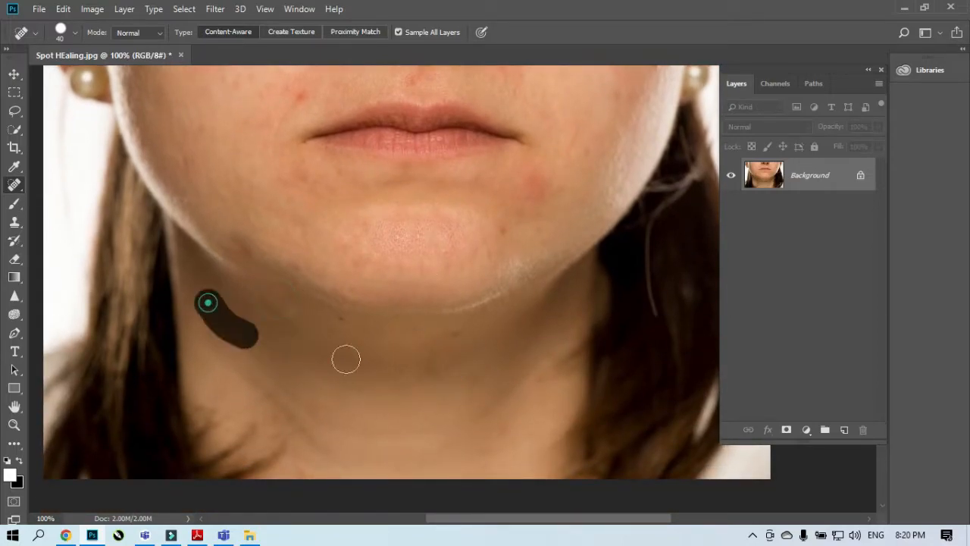
pyautogui.click(457, 334)
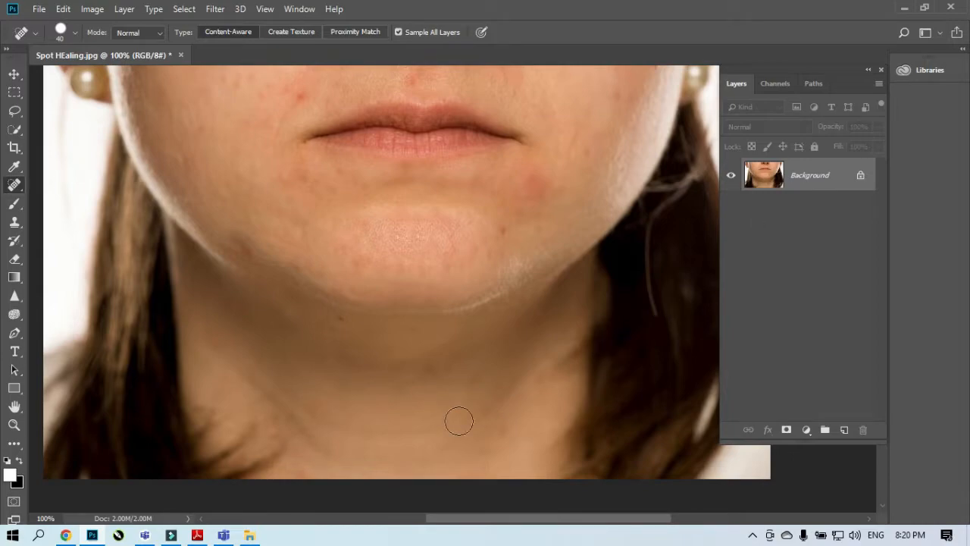
# Heal the remaining marks beside the chin, below the mouth corner, on the jaw and on the cheek near the earring.
pyautogui.moveTo(411, 344); pyautogui.dragTo(405, 413)
pyautogui.click(504, 298)
pyautogui.click(561, 250)
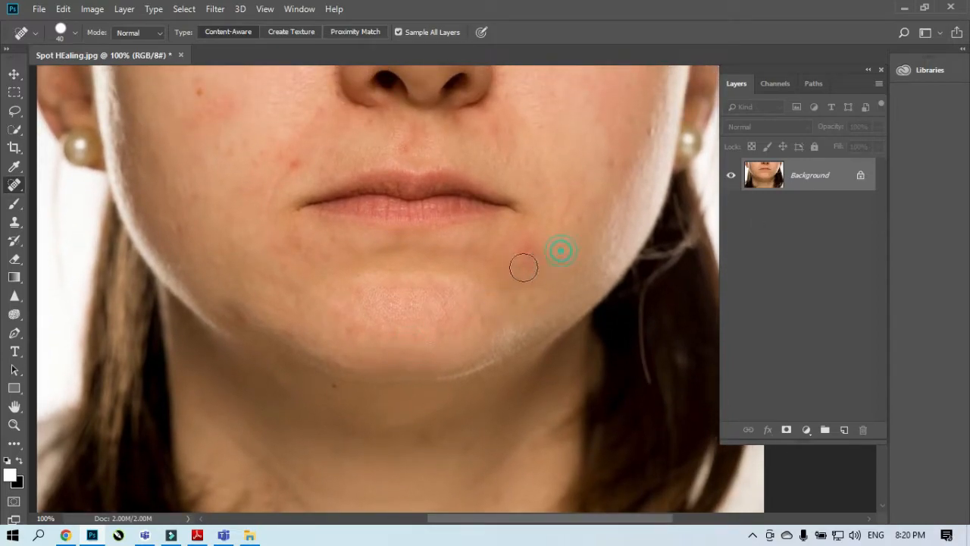
pyautogui.click(524, 267)
pyautogui.click(244, 316)
pyautogui.moveTo(273, 166); pyautogui.dragTo(342, 301)
pyautogui.moveTo(267, 246); pyautogui.dragTo(271, 231)
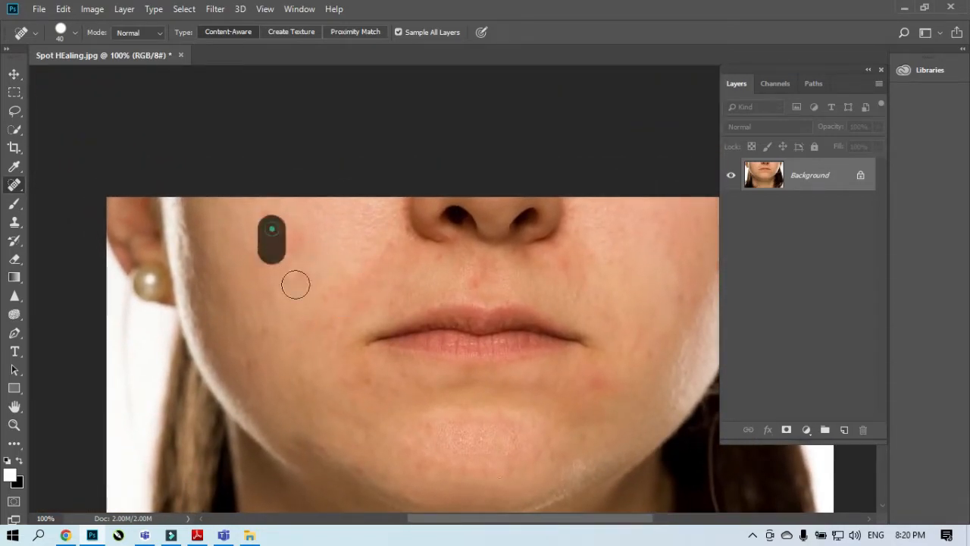
# Heal the redness and marks on the cheek near the earring, above the lip and below both mouth corners.
pyautogui.click(563, 265)
pyautogui.moveTo(400, 250)
pyautogui.mouseDown()
pyautogui.moveTo(346, 288)
pyautogui.moveTo(314, 269)
pyautogui.moveTo(298, 294)
pyautogui.mouseUp()
pyautogui.moveTo(298, 248); pyautogui.dragTo(282, 279)
pyautogui.moveTo(248, 263); pyautogui.dragTo(252, 275)
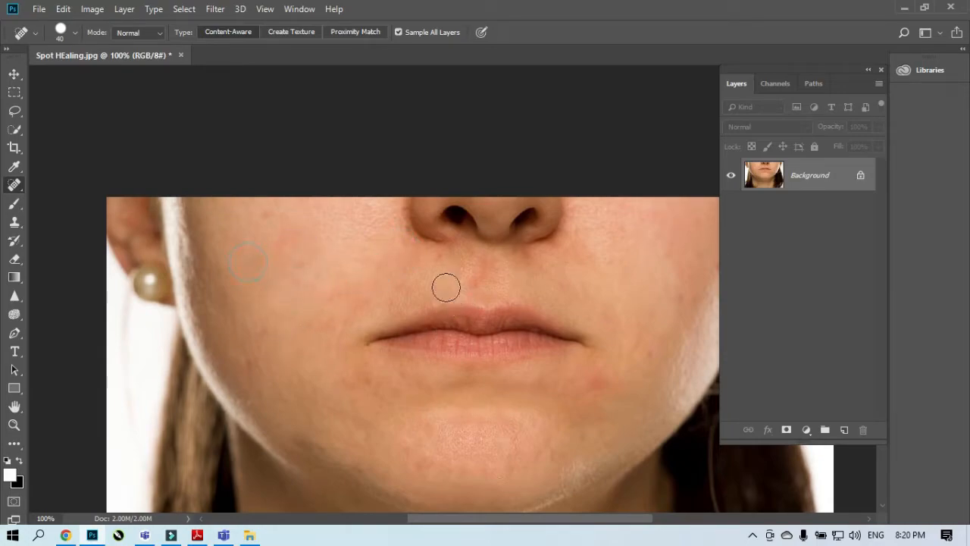
pyautogui.moveTo(446, 287)
pyautogui.mouseDown()
pyautogui.moveTo(349, 301)
pyautogui.moveTo(359, 297)
pyautogui.mouseUp()
pyautogui.moveTo(331, 329); pyautogui.dragTo(379, 401)
pyautogui.moveTo(607, 372); pyautogui.dragTo(582, 399)
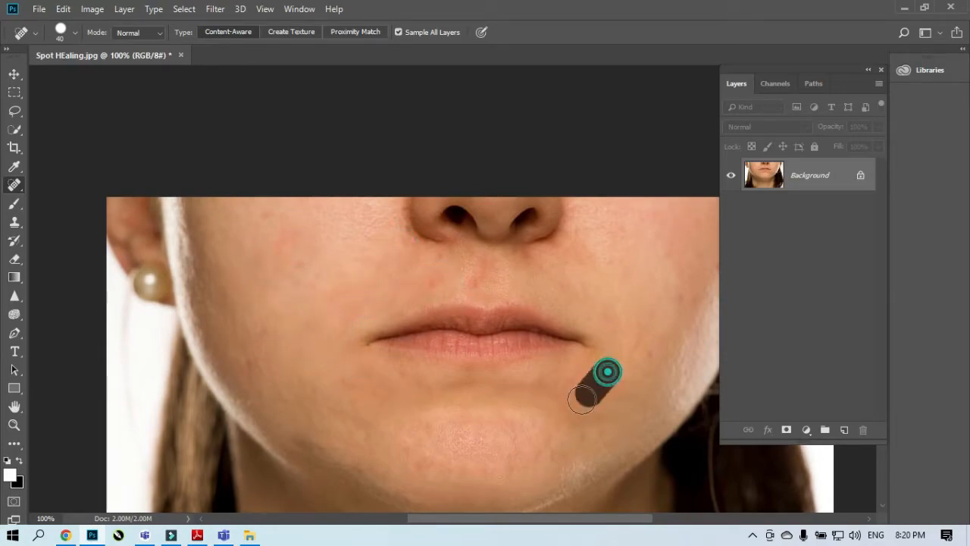
# Heal the small spots beside the nose, across both cheeks, along the lower jaw and on the chin.
pyautogui.click(608, 281)
pyautogui.click(572, 220)
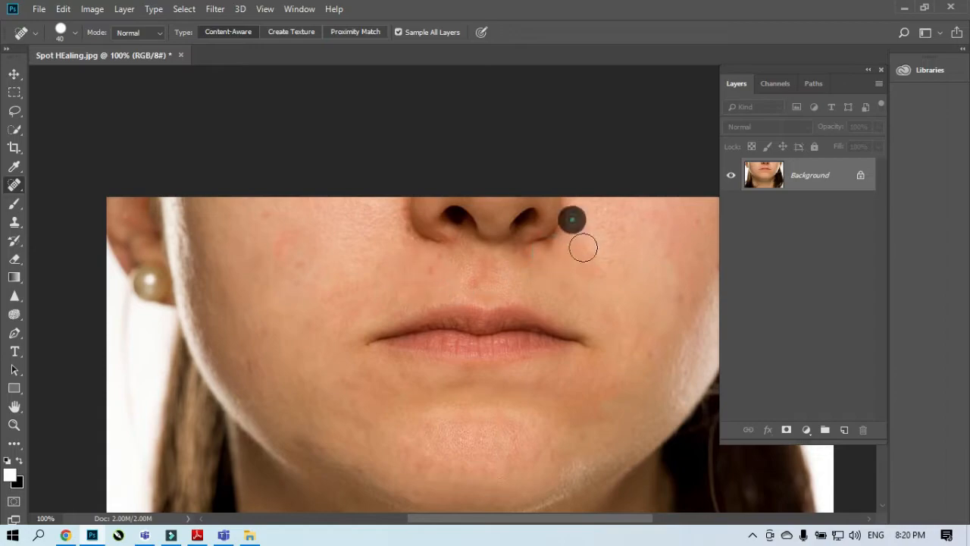
pyautogui.moveTo(604, 230); pyautogui.dragTo(609, 247)
pyautogui.moveTo(673, 245); pyautogui.dragTo(660, 280)
pyautogui.moveTo(652, 313); pyautogui.dragTo(640, 331)
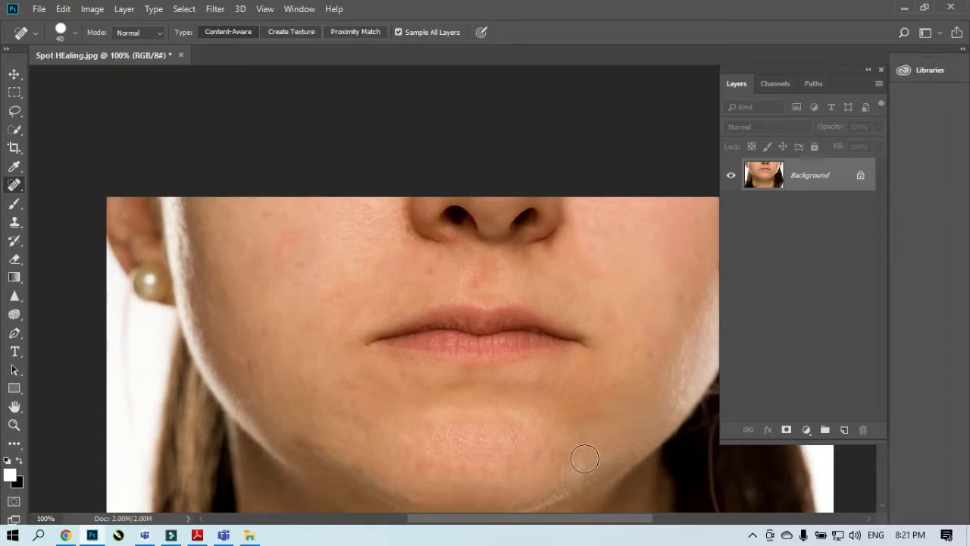
pyautogui.moveTo(584, 459); pyautogui.dragTo(500, 459)
pyautogui.moveTo(265, 228)
pyautogui.mouseDown()
pyautogui.moveTo(292, 276)
pyautogui.moveTo(286, 254)
pyautogui.mouseUp()
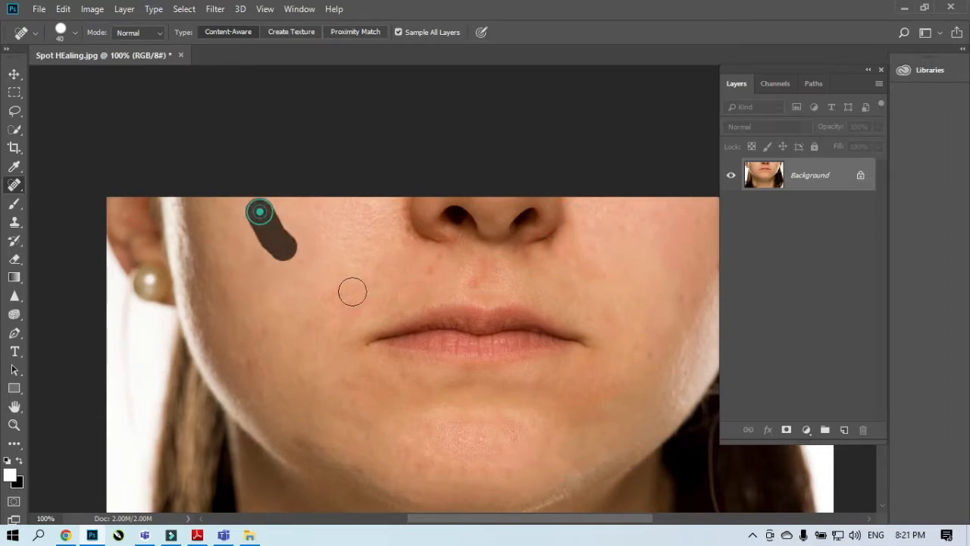
# Heal the spot above the upper lip and the marks along the outer cheek beside the other earring.
pyautogui.click(434, 266)
pyautogui.moveTo(579, 385); pyautogui.dragTo(514, 329)
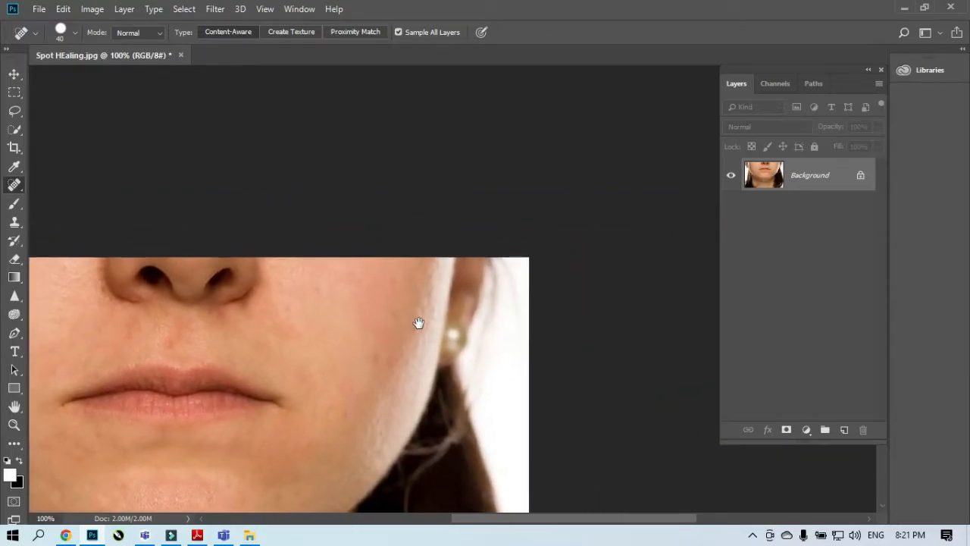
pyautogui.click(416, 319)
pyautogui.moveTo(363, 362); pyautogui.dragTo(356, 413)
pyautogui.hotkey('ctrl', '-')
pyautogui.hotkey('ctrl', '-')
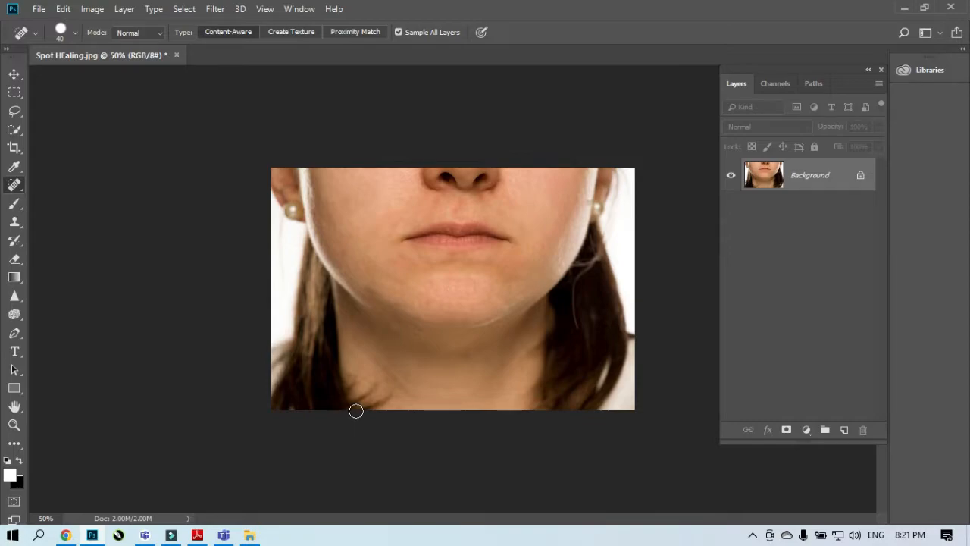
# Close Spot HEaling.jpg without saving the changes and reopen the original image.
pyautogui.click(176, 55)
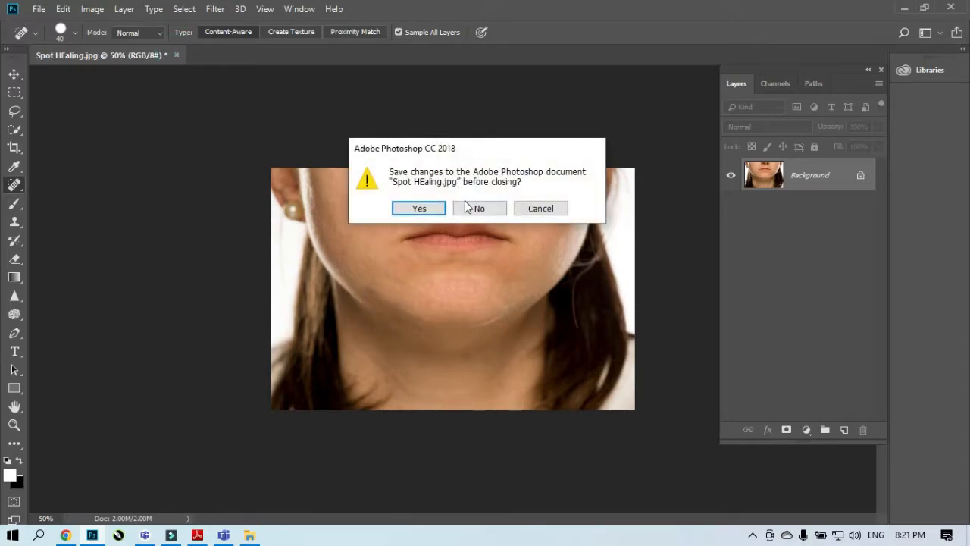
pyautogui.click(417, 208)
pyautogui.click(235, 197)
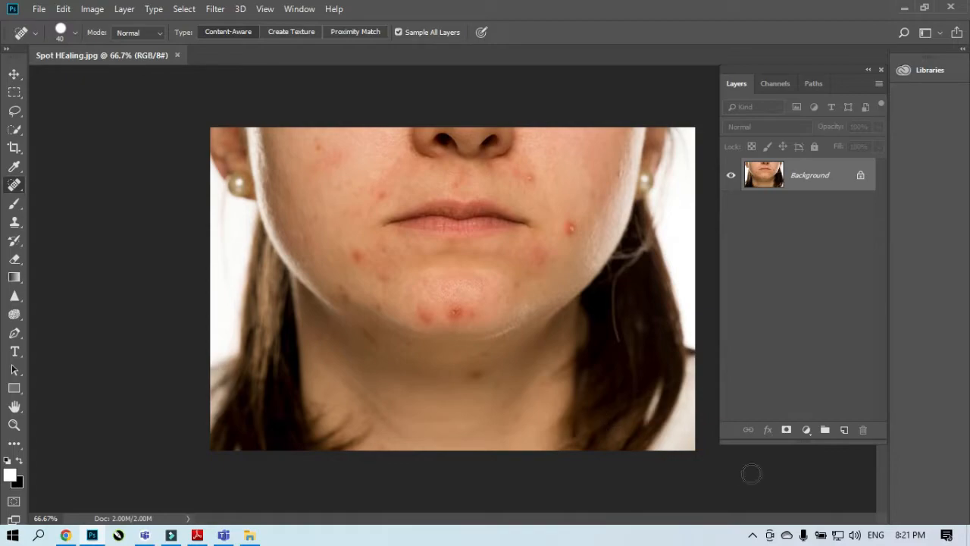
# Add a new empty layer above the Background and prepare the Clone Stamp Tool with a 50 px brush.
pyautogui.click(844, 431)
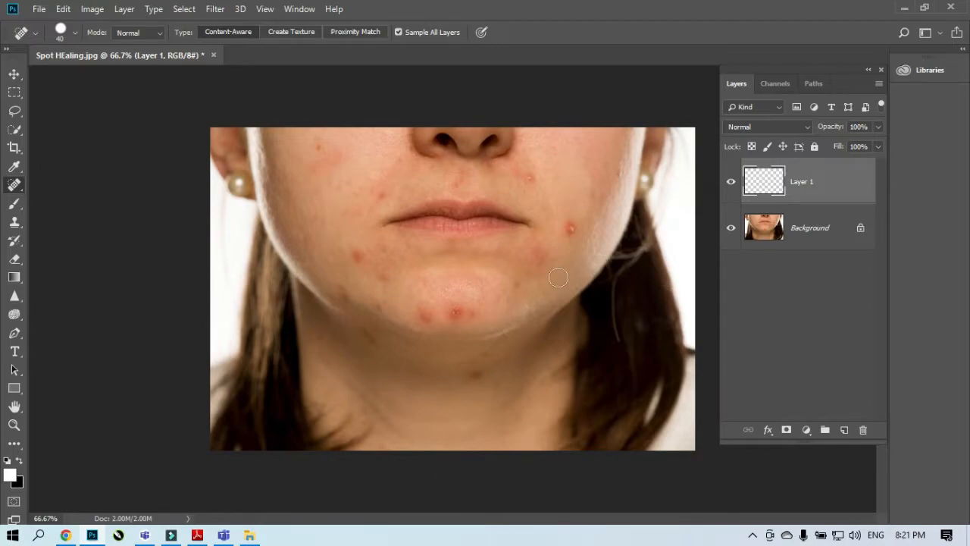
pyautogui.click(15, 221)
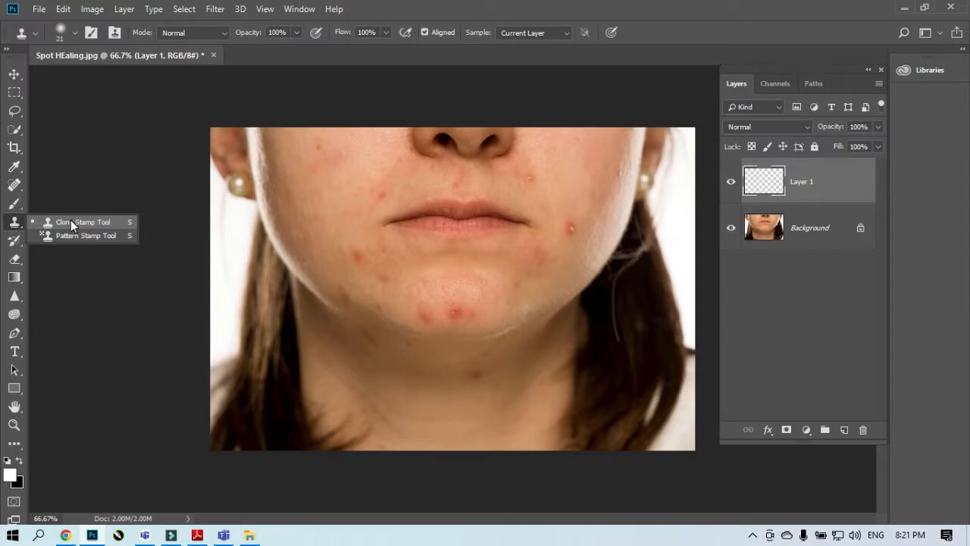
pyautogui.click(70, 221)
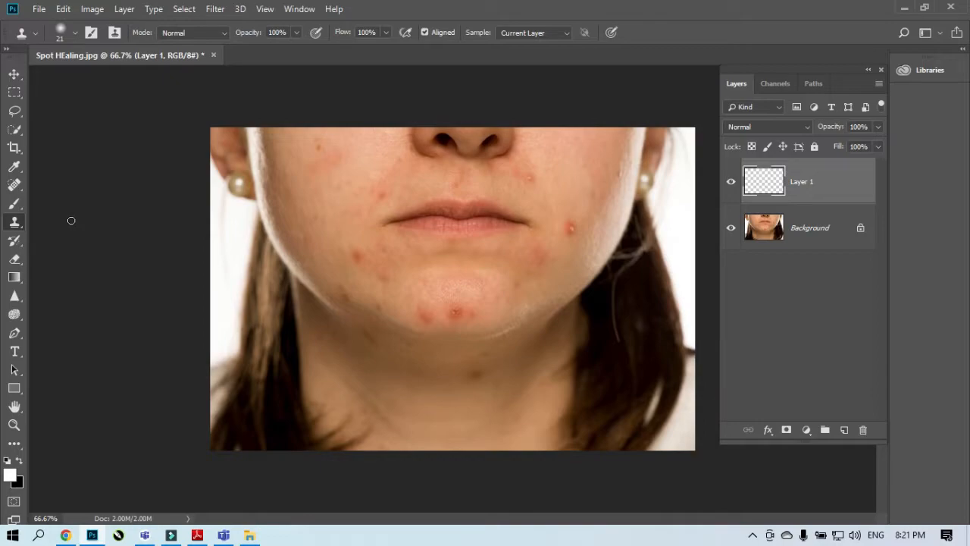
pyautogui.rightClick(15, 222)
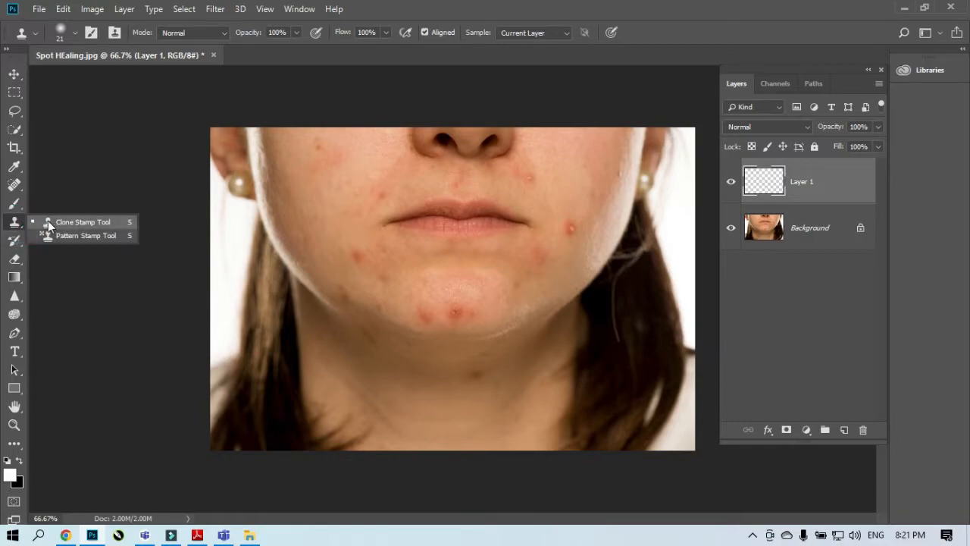
pyautogui.click(60, 223)
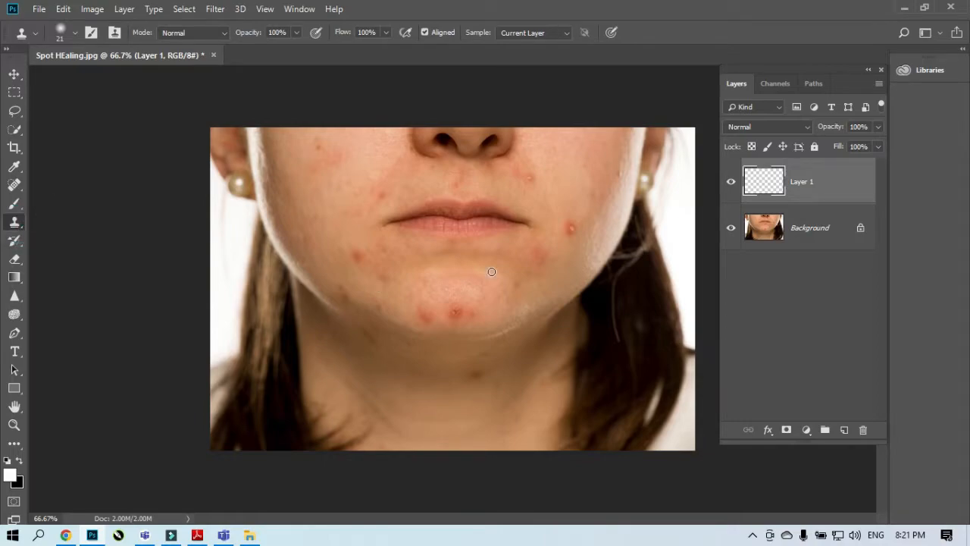
pyautogui.press(']')
pyautogui.press(']')
# Make Layer 1 active and set the Clone Stamp to sample All Layers.
pyautogui.click(787, 225)
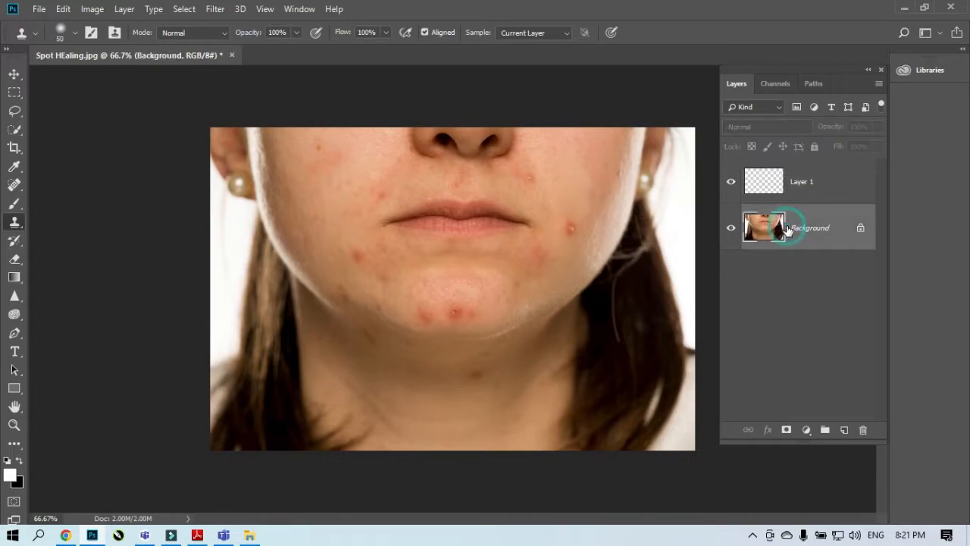
pyautogui.click(774, 182)
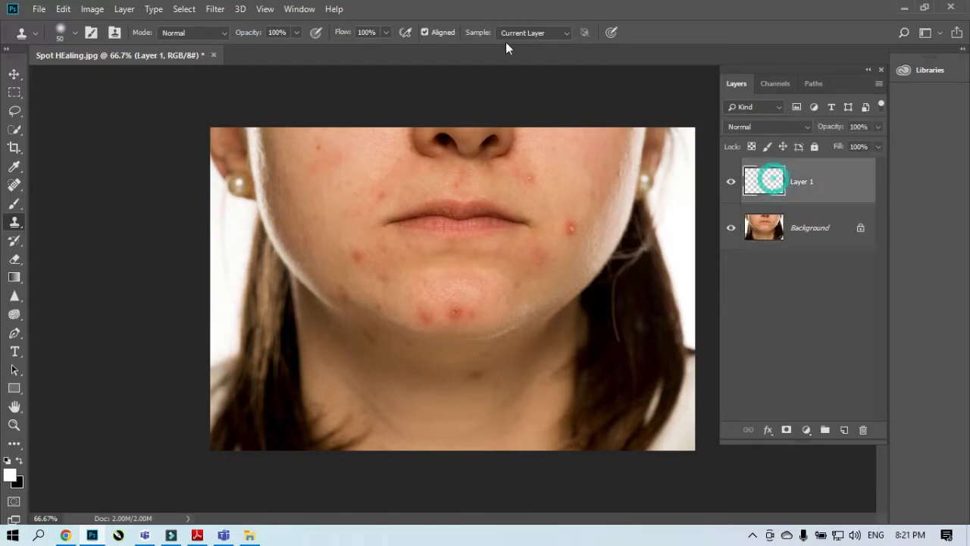
pyautogui.click(540, 34)
pyautogui.click(520, 69)
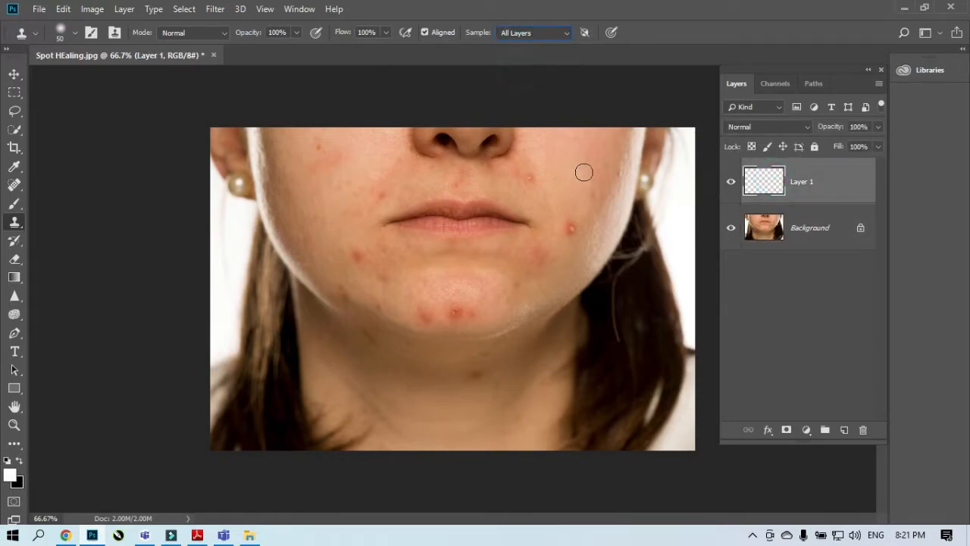
# Clone clean cheek skin over the red pimple beside the mouth and the spot near the nose on Layer 1.
pyautogui.keyDown('alt'); pyautogui.click(589, 213); pyautogui.keyUp('alt')
pyautogui.click(572, 228)
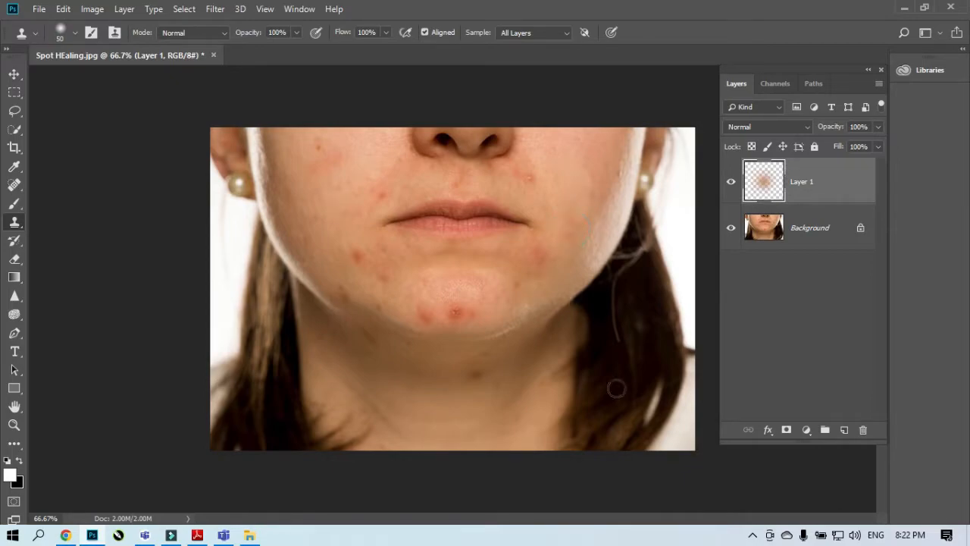
pyautogui.click(568, 231)
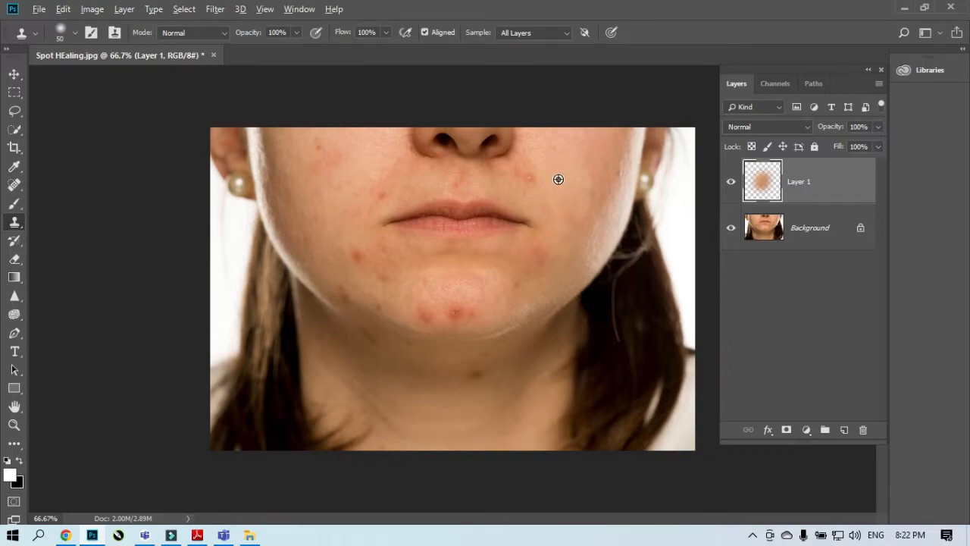
pyautogui.click(531, 175)
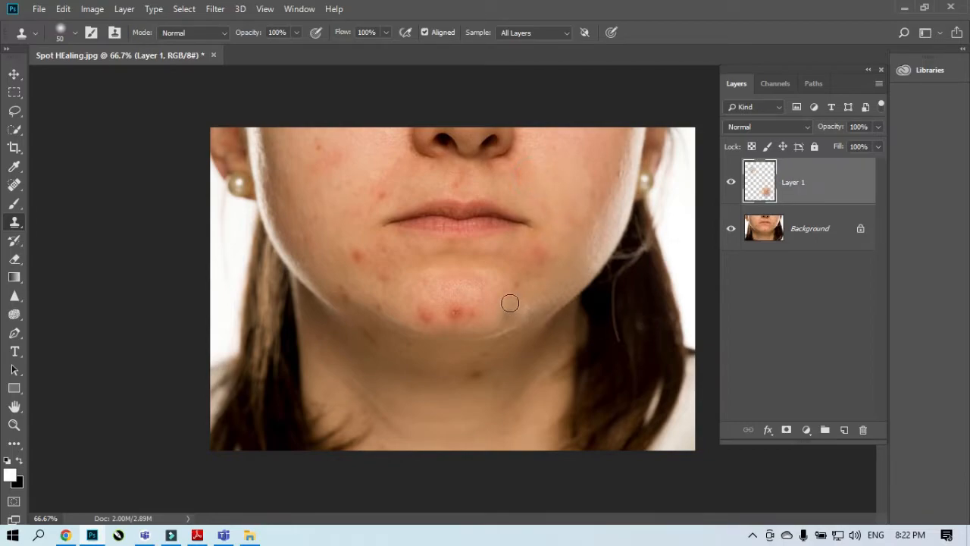
# Clone clean neck skin over the dark spots on the neck and under the jaw.
pyautogui.click(509, 373)
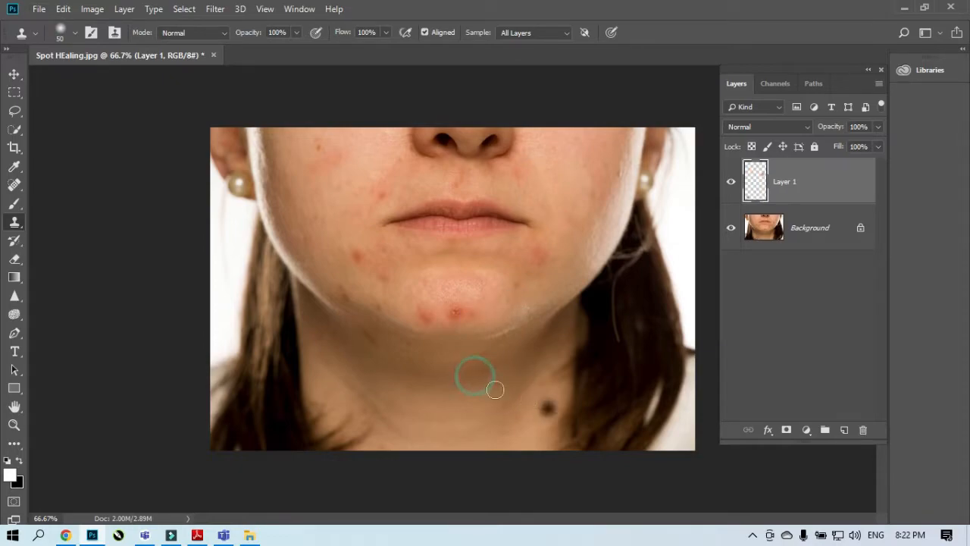
pyautogui.keyDown('alt'); pyautogui.click(383, 356); pyautogui.keyUp('alt')
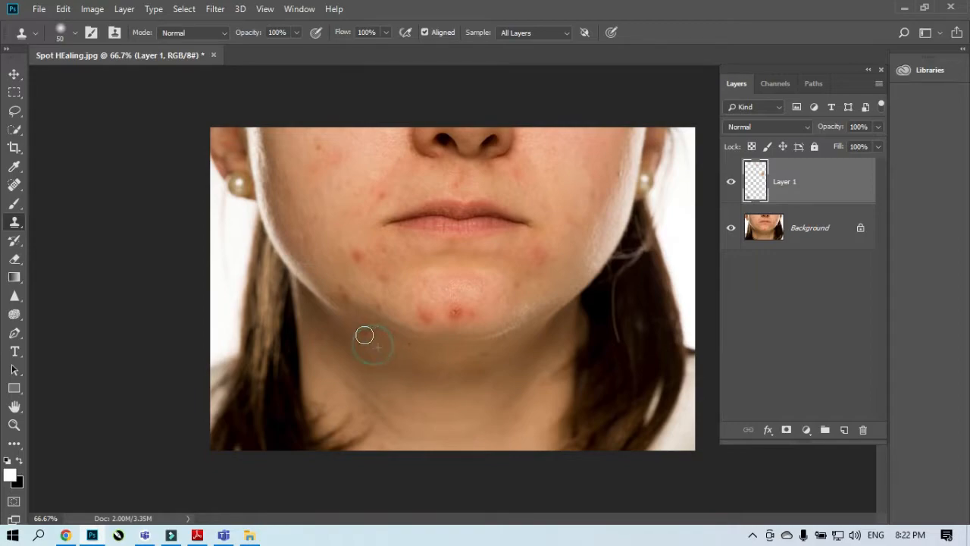
pyautogui.click(364, 335)
pyautogui.keyDown('alt'); pyautogui.click(323, 338); pyautogui.keyUp('alt')
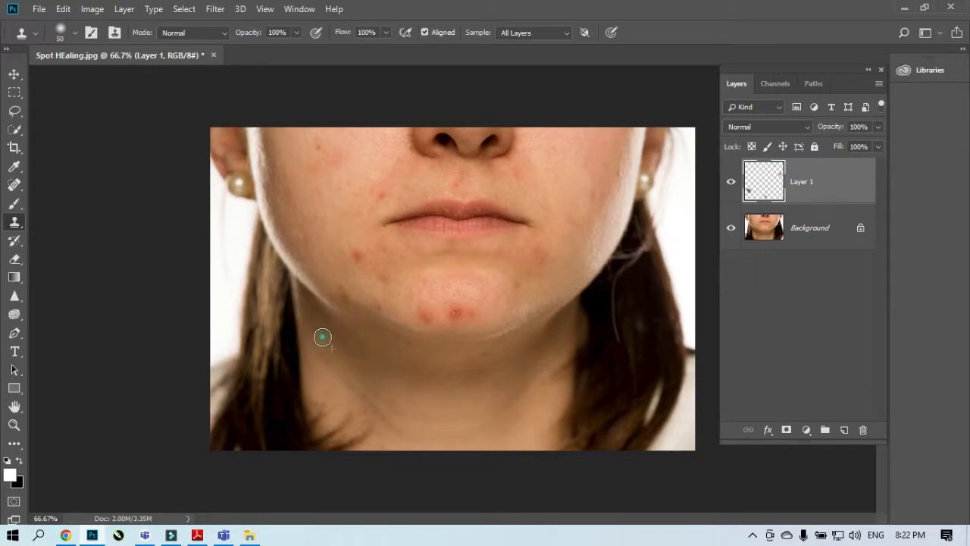
# Clone clean chin skin over the two red pimples on the chin.
pyautogui.click(466, 295)
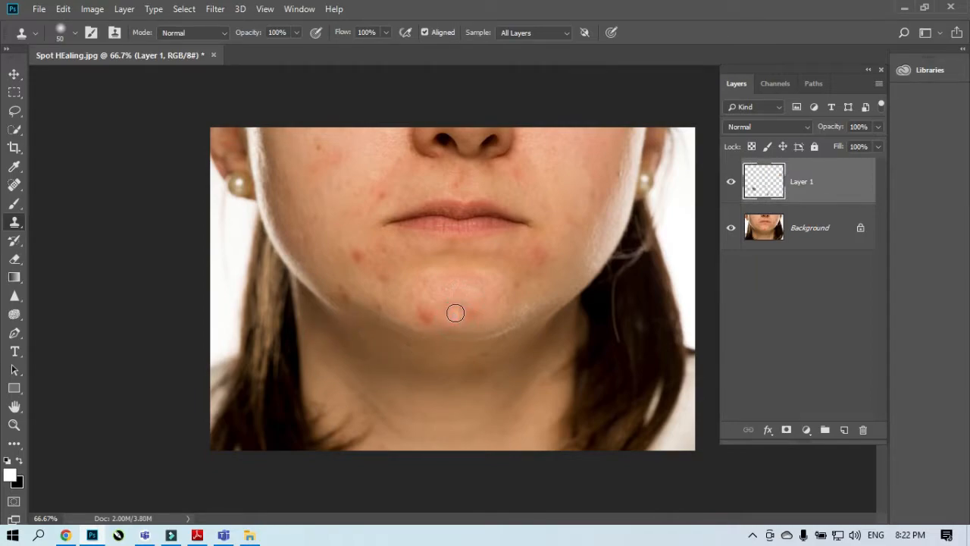
pyautogui.click(454, 318)
pyautogui.keyDown('alt'); pyautogui.click(433, 283); pyautogui.keyUp('alt')
pyautogui.click(423, 318)
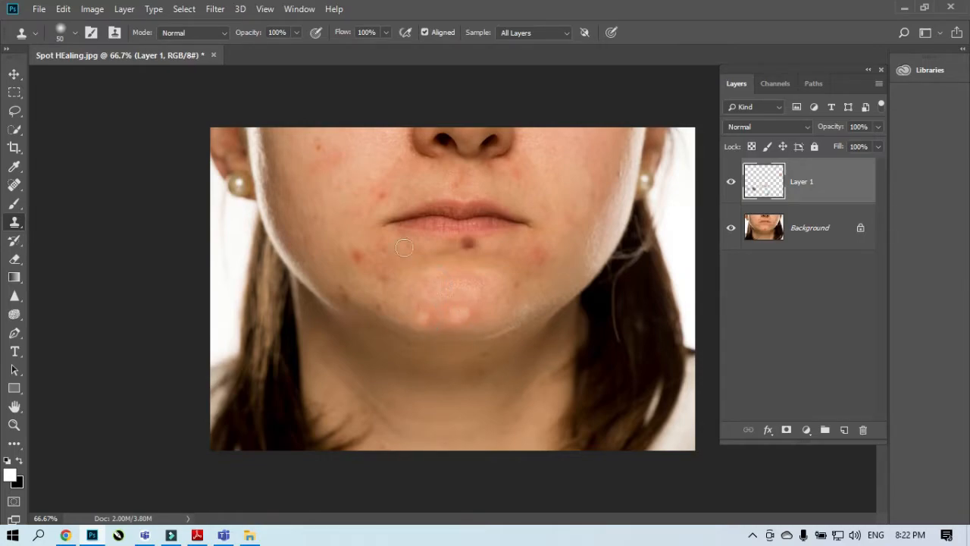
# Clone nearby skin over the pimple below the mouth corner, the upper cheek spot and the spot above the mouth corner.
pyautogui.keyDown('alt'); pyautogui.click(334, 240); pyautogui.keyUp('alt')
pyautogui.click(357, 251)
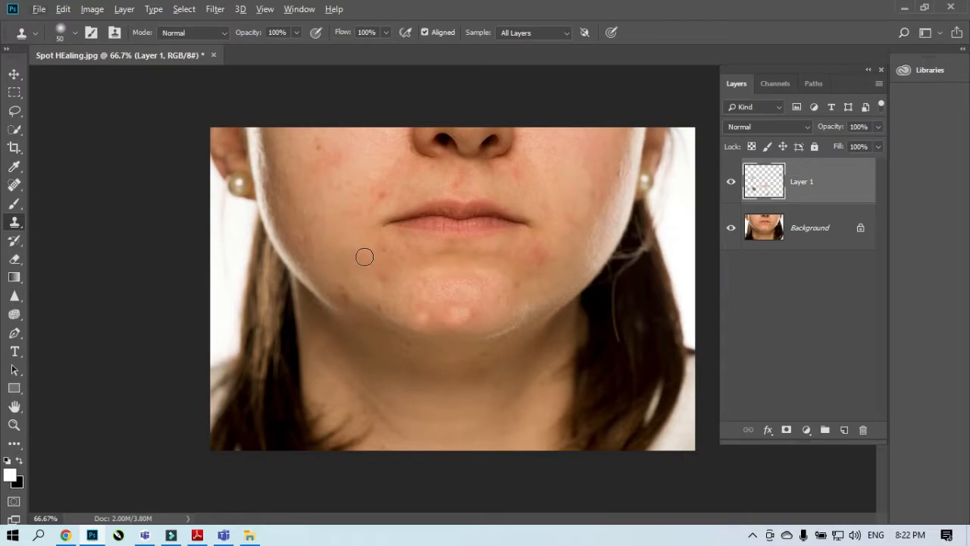
pyautogui.keyDown('alt'); pyautogui.click(326, 197); pyautogui.keyUp('alt')
pyautogui.moveTo(320, 170)
pyautogui.mouseDown()
pyautogui.moveTo(318, 157)
pyautogui.moveTo(340, 171)
pyautogui.moveTo(321, 147)
pyautogui.mouseUp()
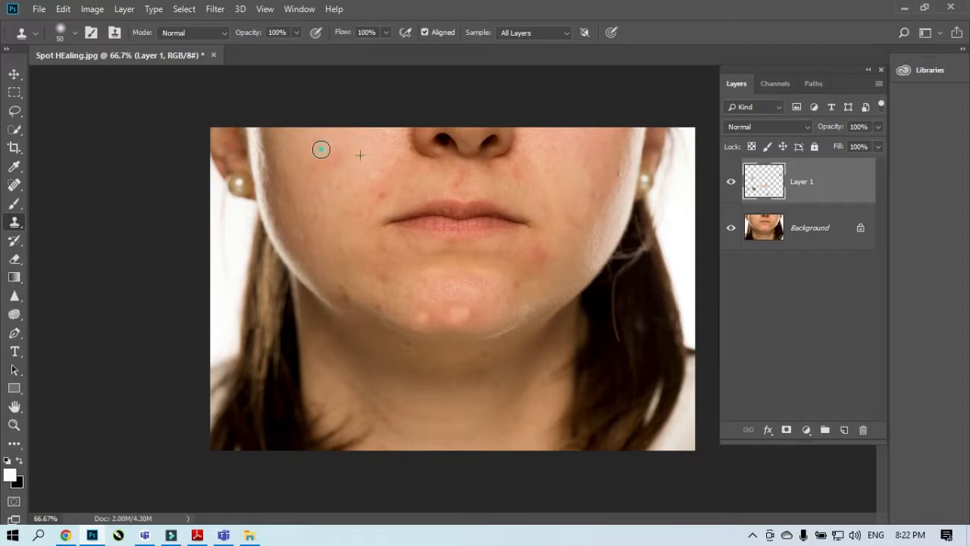
pyautogui.keyDown('alt'); pyautogui.click(359, 177); pyautogui.keyUp('alt')
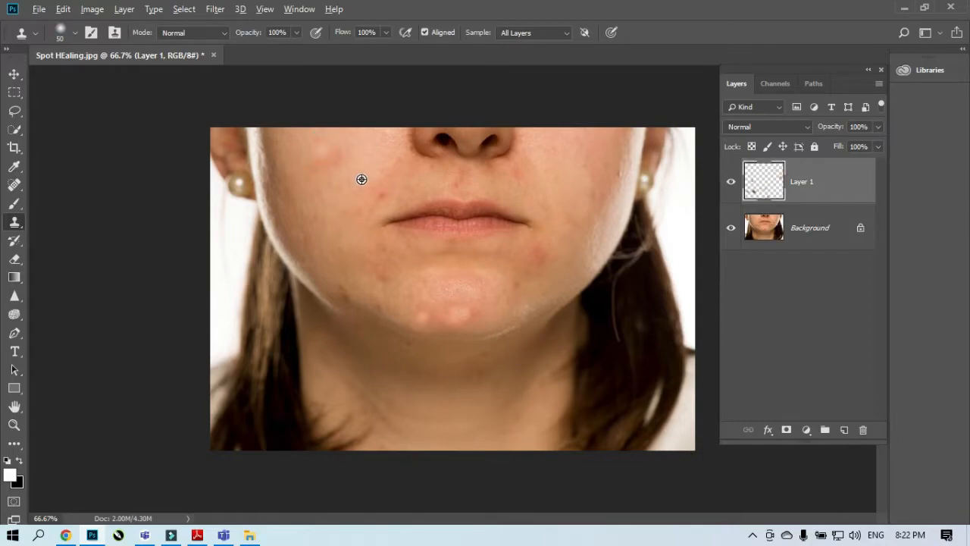
pyautogui.click(383, 198)
# Compare the face before and after cloning by toggling the visibility of Layer 1 at 100% zoom.
pyautogui.hotkey('ctrl', '-')
pyautogui.hotkey('ctrl', '-')
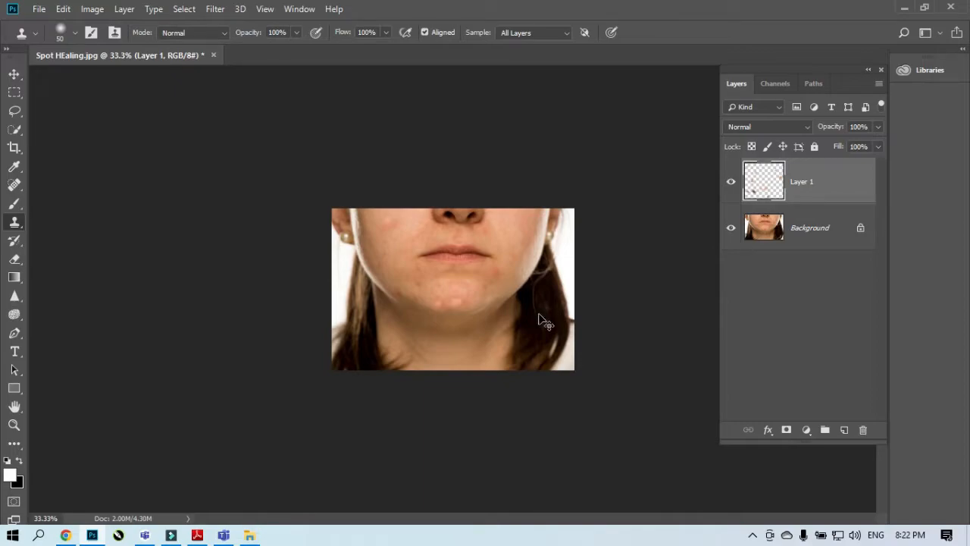
pyautogui.hotkey('ctrl', '1')
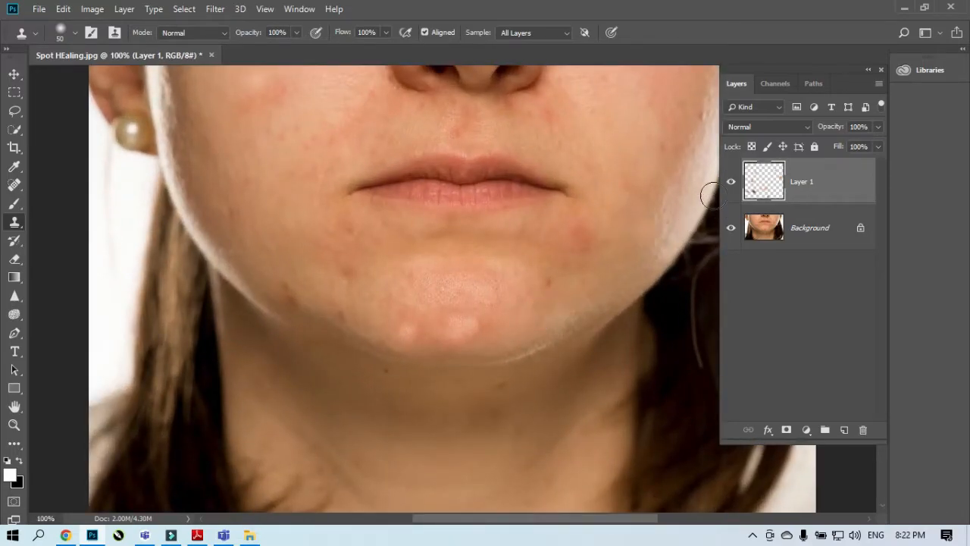
pyautogui.click(729, 183)
pyautogui.click(729, 184)
pyautogui.click(729, 184)
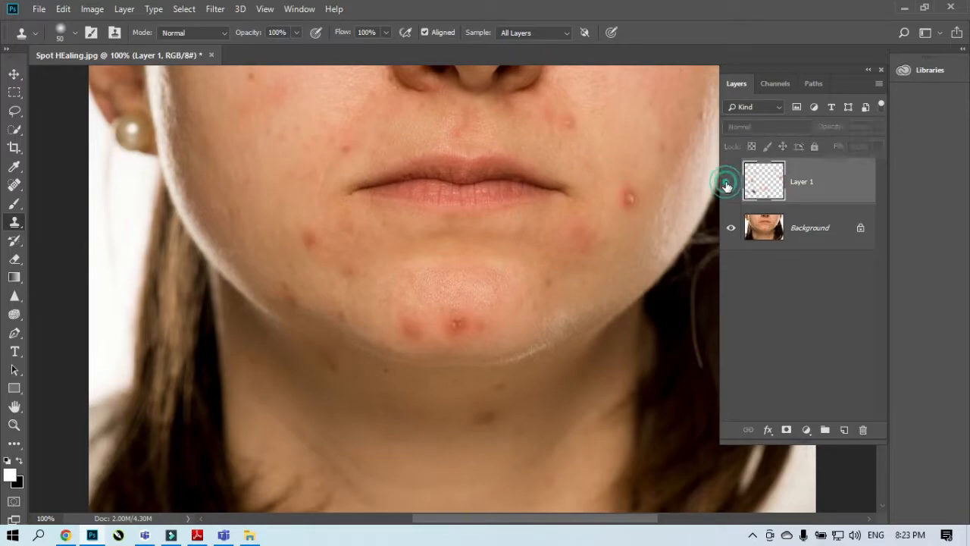
pyautogui.click(729, 183)
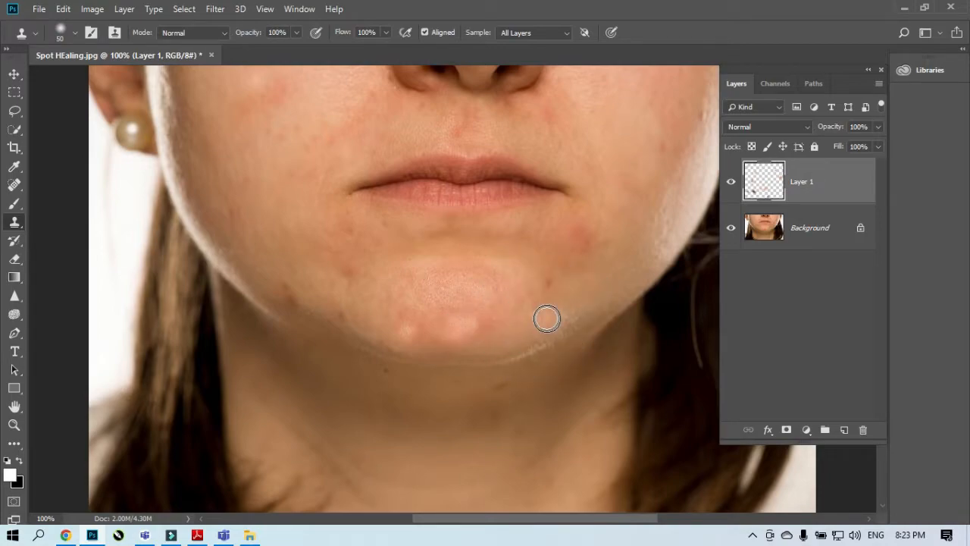
# Paint over the remaining spots on the chin, jawline and cheeks with the 40 px Spot Healing Brush on Layer 1.
pyautogui.click(14, 203)
pyautogui.click(14, 185)
pyautogui.rightClick(15, 185)
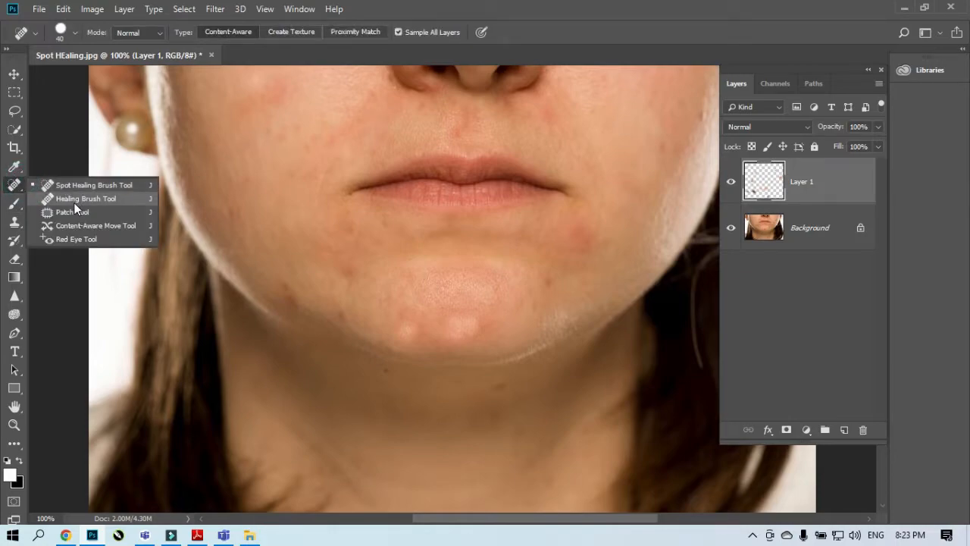
pyautogui.moveTo(527, 335)
pyautogui.mouseDown()
pyautogui.moveTo(507, 316)
pyautogui.moveTo(568, 275)
pyautogui.mouseUp()
pyautogui.moveTo(351, 265); pyautogui.dragTo(397, 289)
pyautogui.moveTo(357, 234); pyautogui.dragTo(375, 290)
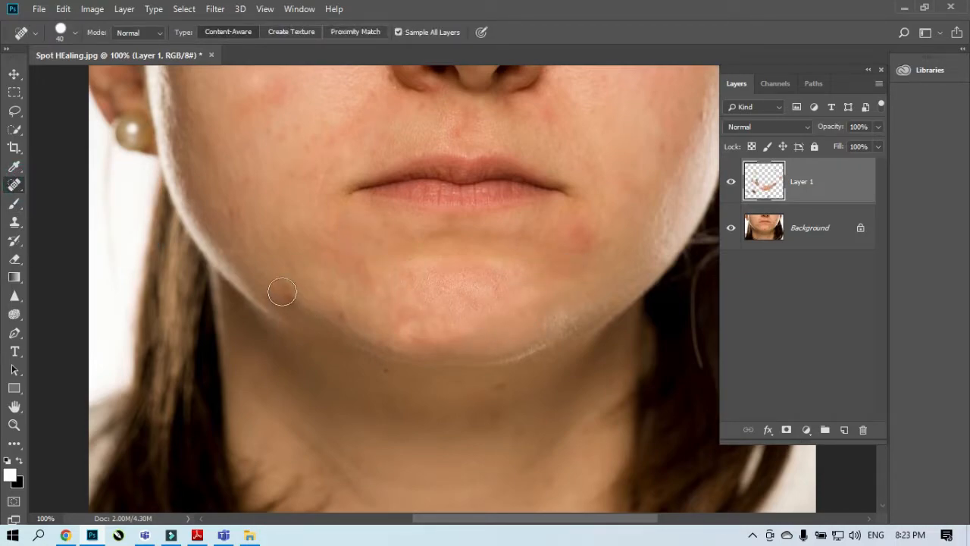
pyautogui.moveTo(282, 291); pyautogui.dragTo(326, 314)
pyautogui.moveTo(307, 217)
pyautogui.mouseDown()
pyautogui.moveTo(314, 311)
pyautogui.moveTo(291, 305)
pyautogui.mouseUp()
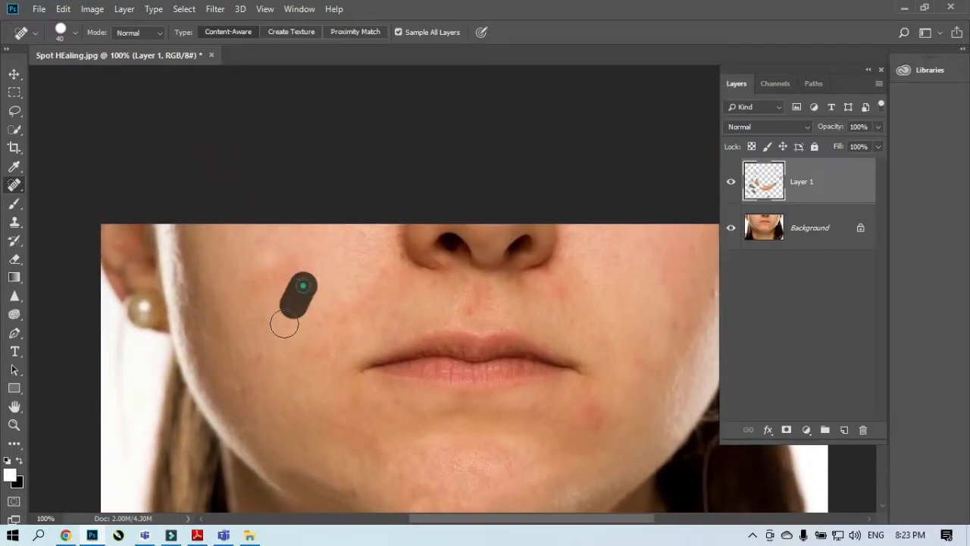
pyautogui.moveTo(530, 292); pyautogui.dragTo(577, 314)
# Compare the face before and after healing by toggling the visibility of Layer 1 at 50% zoom.
pyautogui.hotkey('ctrl', '-')
pyautogui.hotkey('ctrl', '-')
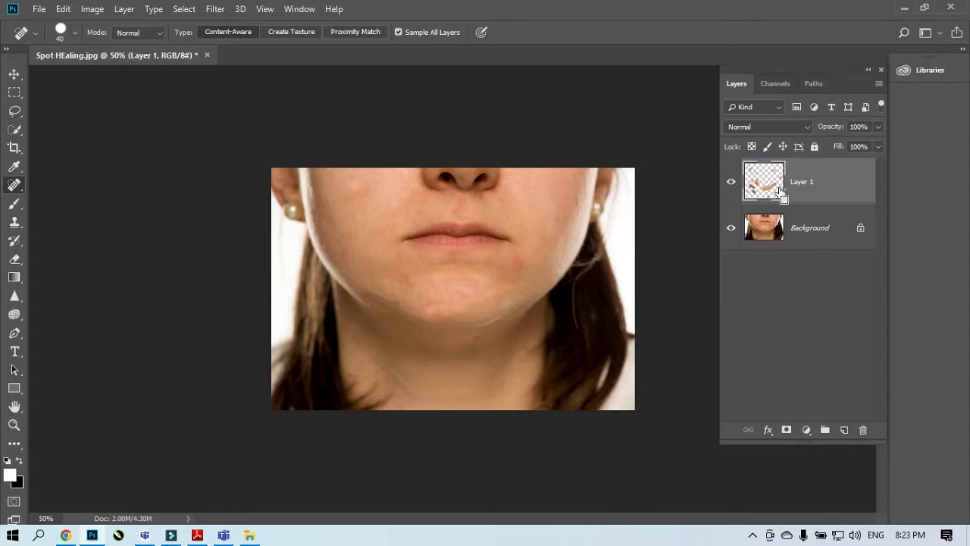
pyautogui.click(728, 186)
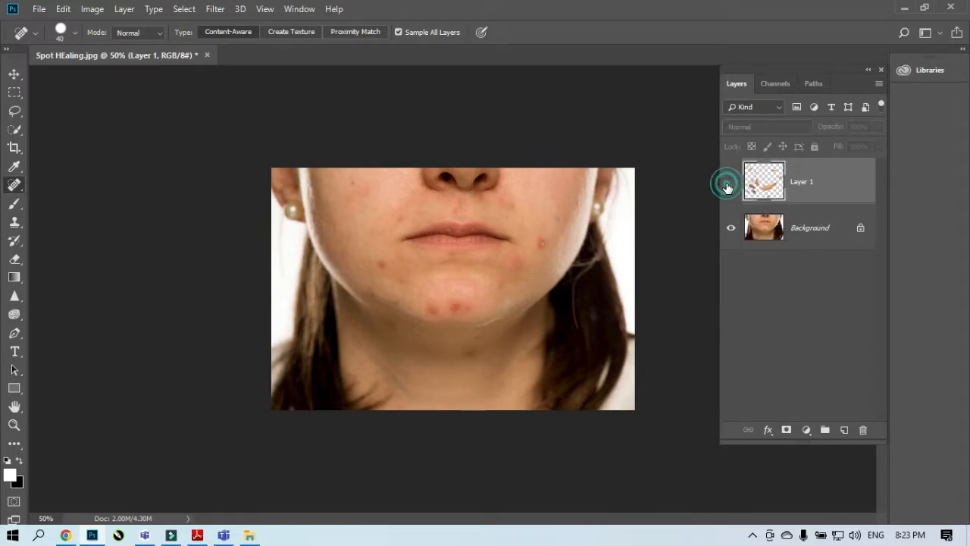
pyautogui.click(728, 185)
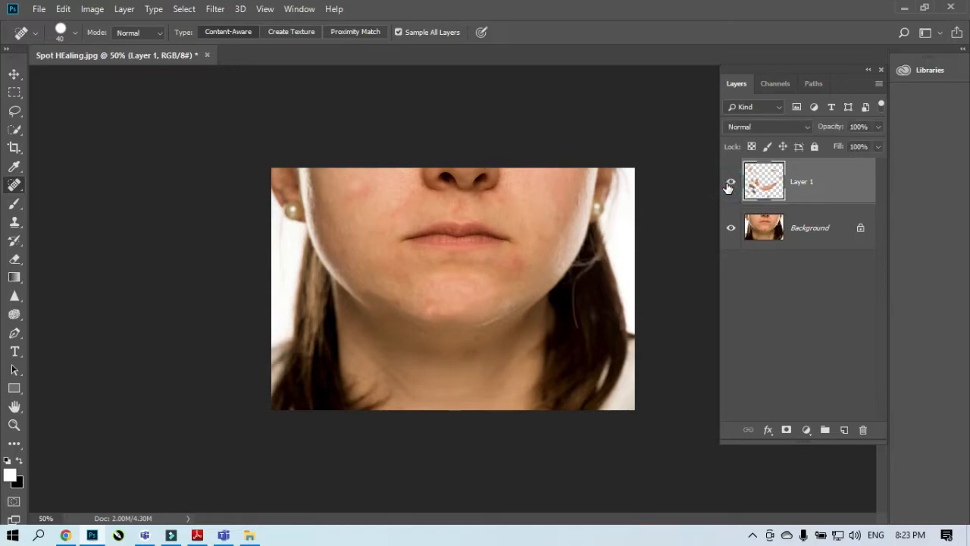
pyautogui.click(728, 186)
pyautogui.click(728, 186)
# Close Spot HEaling.jpg without saving the changes.
pyautogui.click(205, 56)
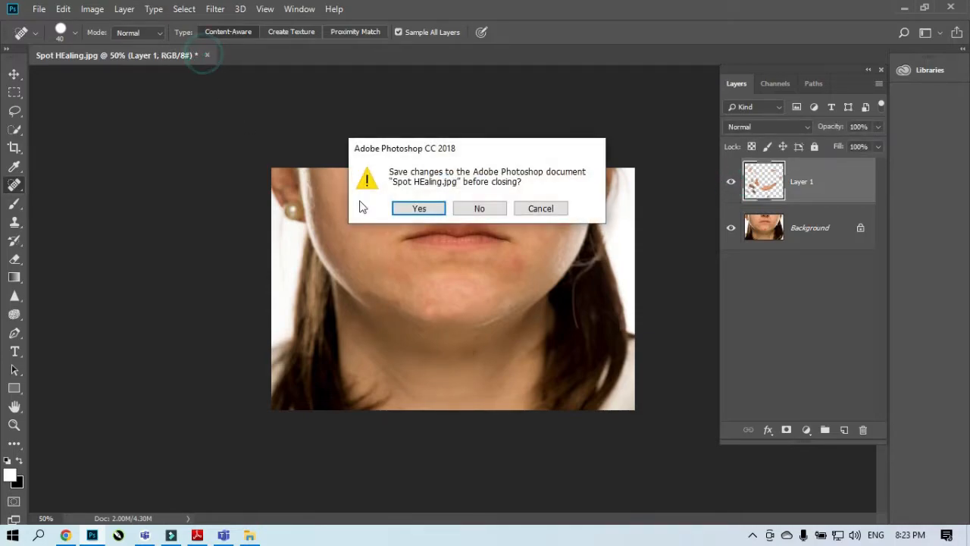
pyautogui.click(479, 209)
pyautogui.hotkey('alt', 'Tab')
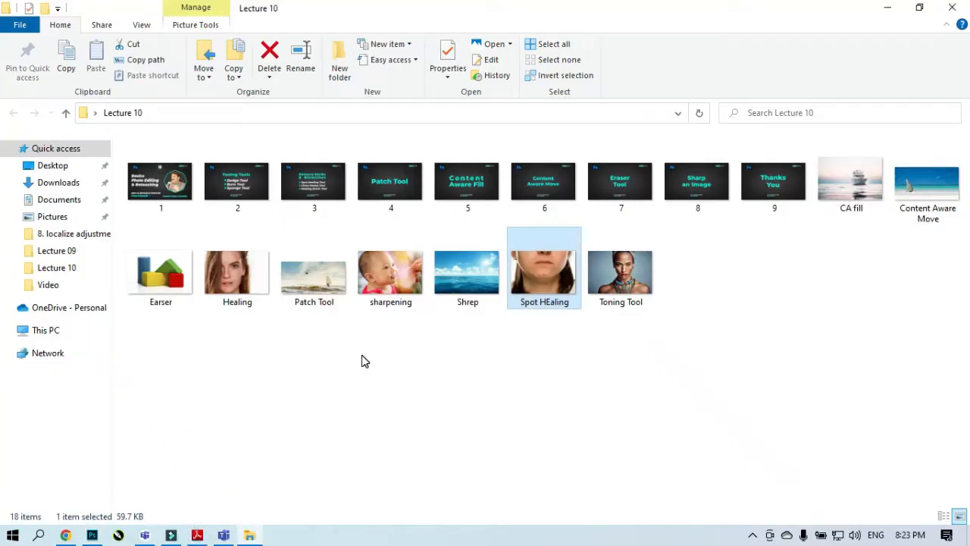
pyautogui.hotkey('alt', 'Tab')
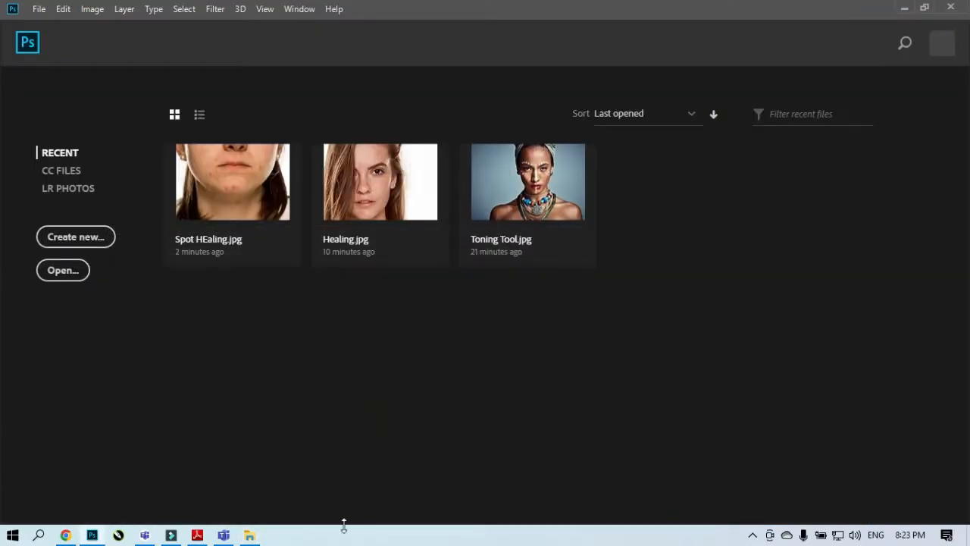
# Switch to 10.pdf in Adobe Reader, view the Patch Tool slide on page 4, and minimize the reader.
pyautogui.click(197, 535)
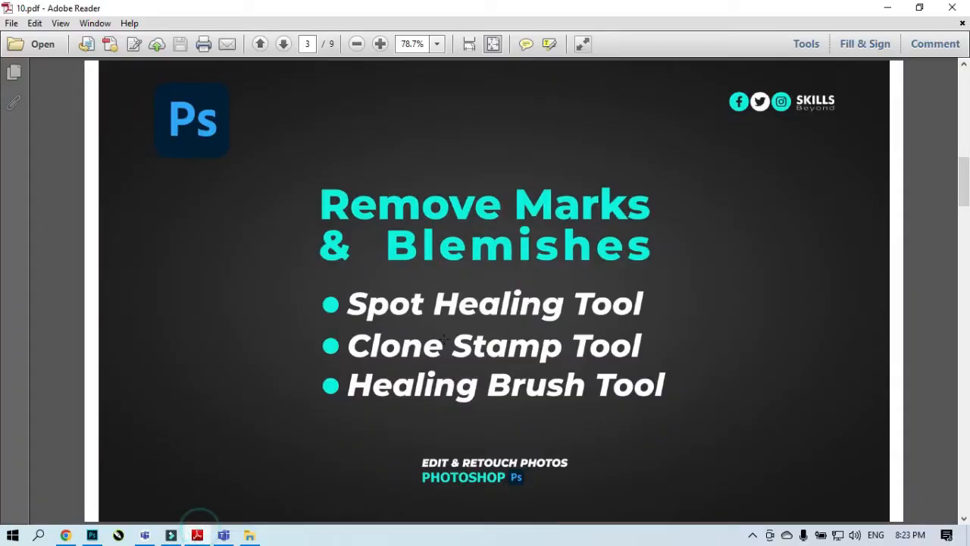
pyautogui.scroll(-3, 444, 339)
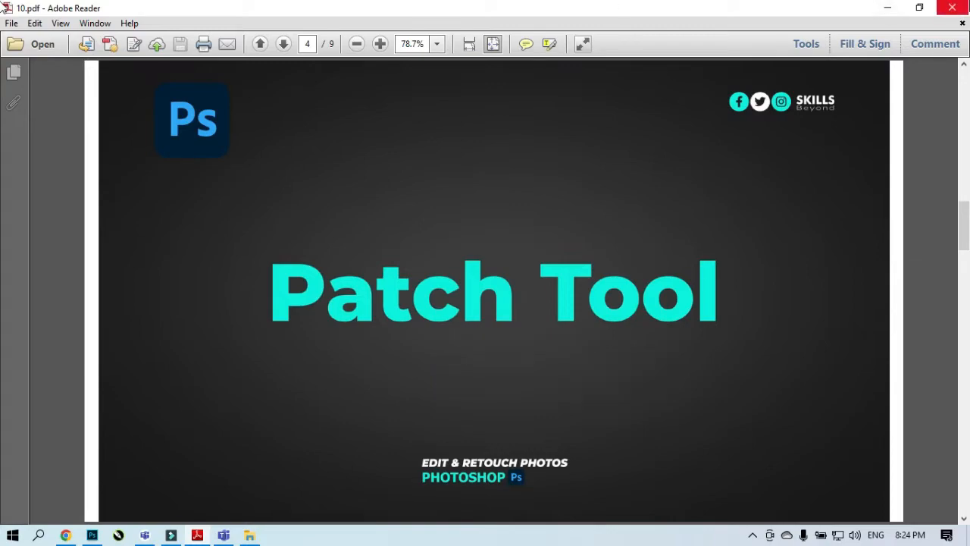
pyautogui.click(887, 9)
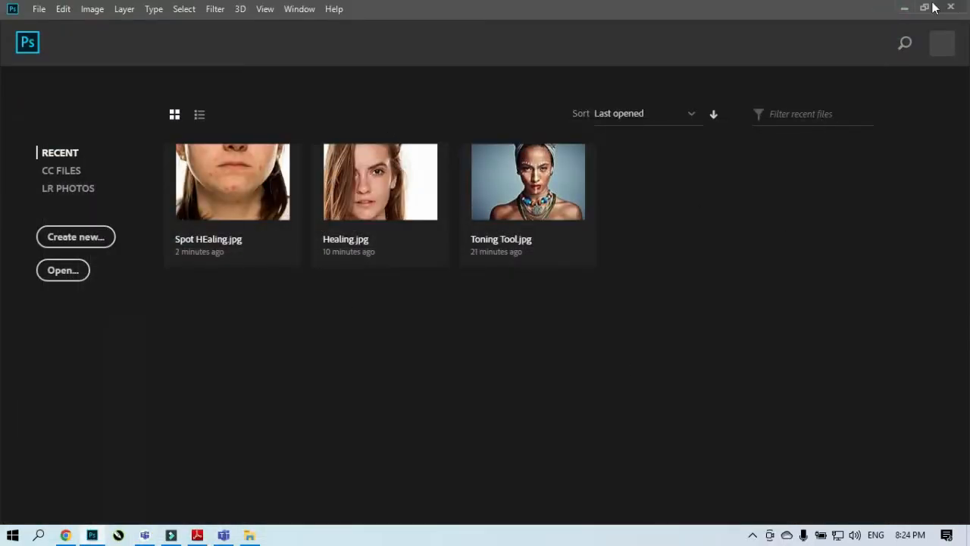
# Open Patch Tool.jpg from the Lecture 10 folder in Photoshop at 100% zoom.
pyautogui.click(904, 9)
pyautogui.rightClick(356, 211)
pyautogui.click(405, 251)
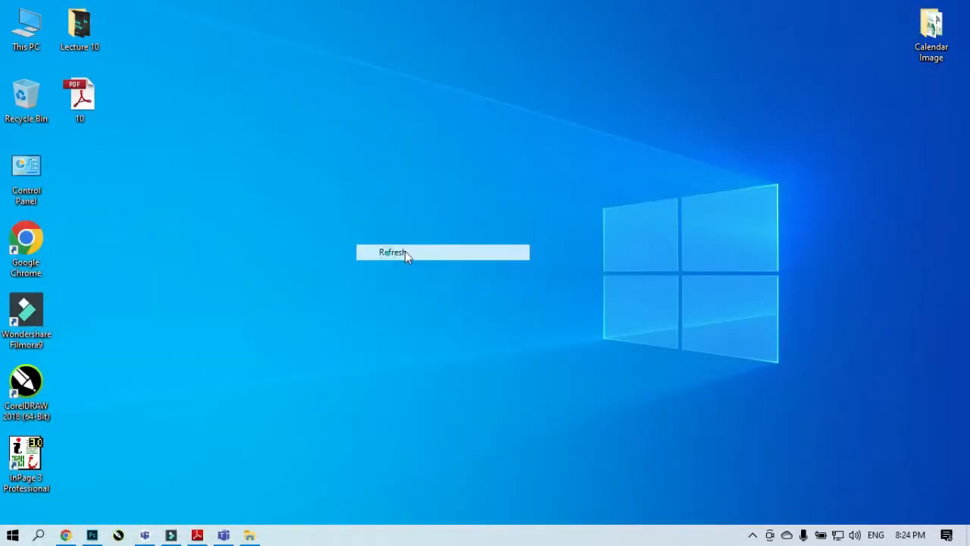
pyautogui.click(250, 535)
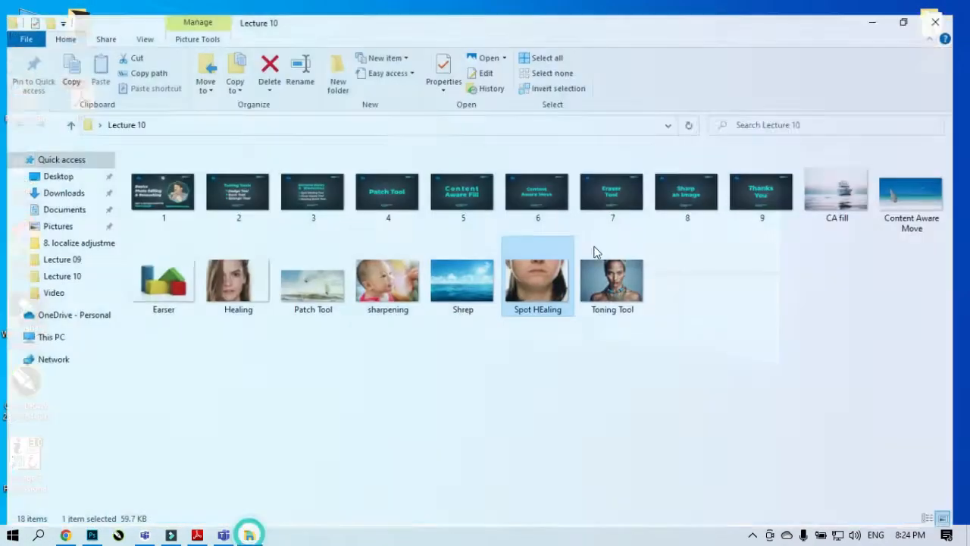
pyautogui.click(563, 426)
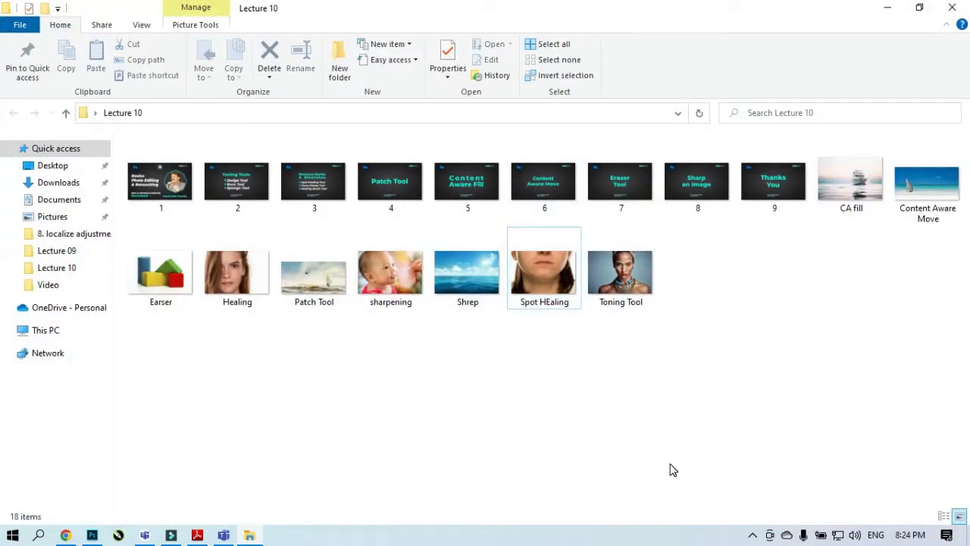
pyautogui.moveTo(316, 284); pyautogui.dragTo(355, 399)
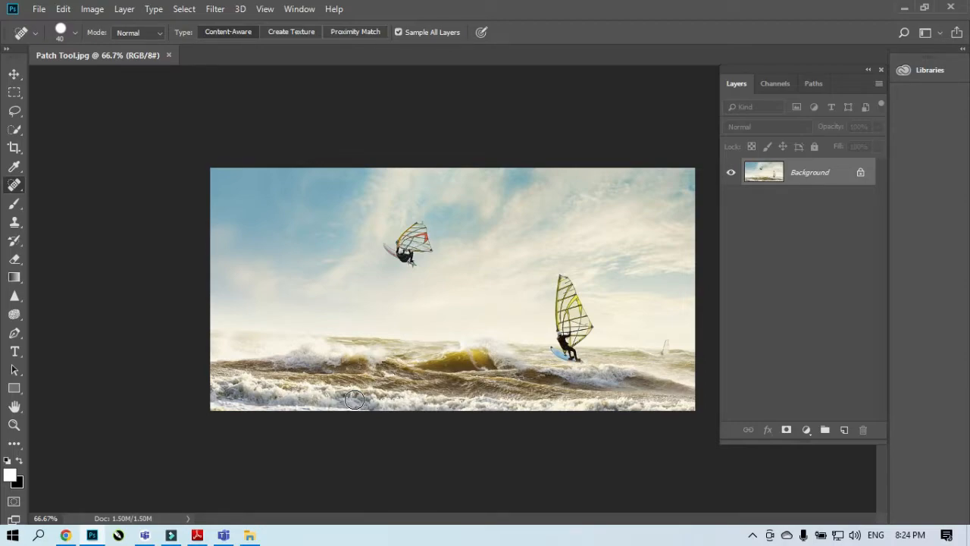
pyautogui.hotkey('ctrl', '+')
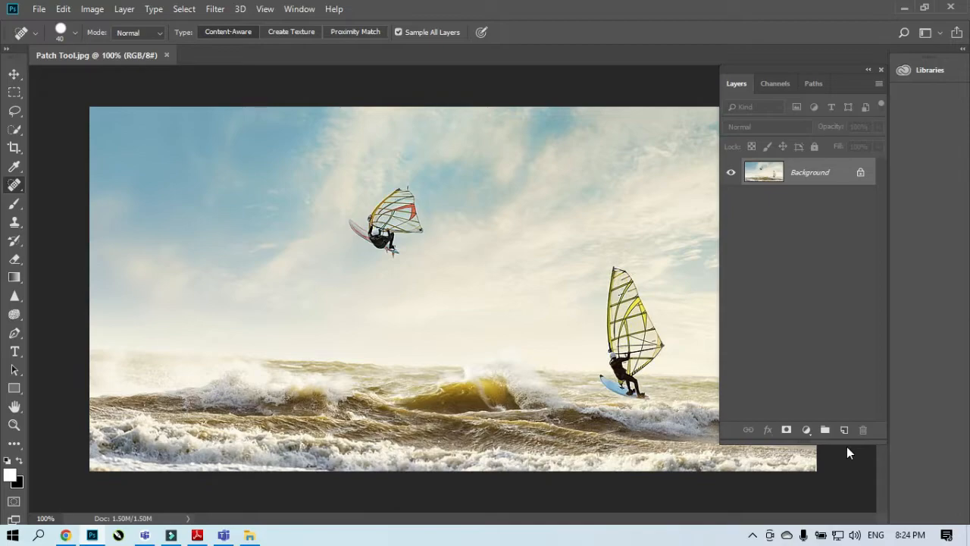
pyautogui.click(847, 449)
pyautogui.press('ctrl')
pyautogui.press('ctrl')
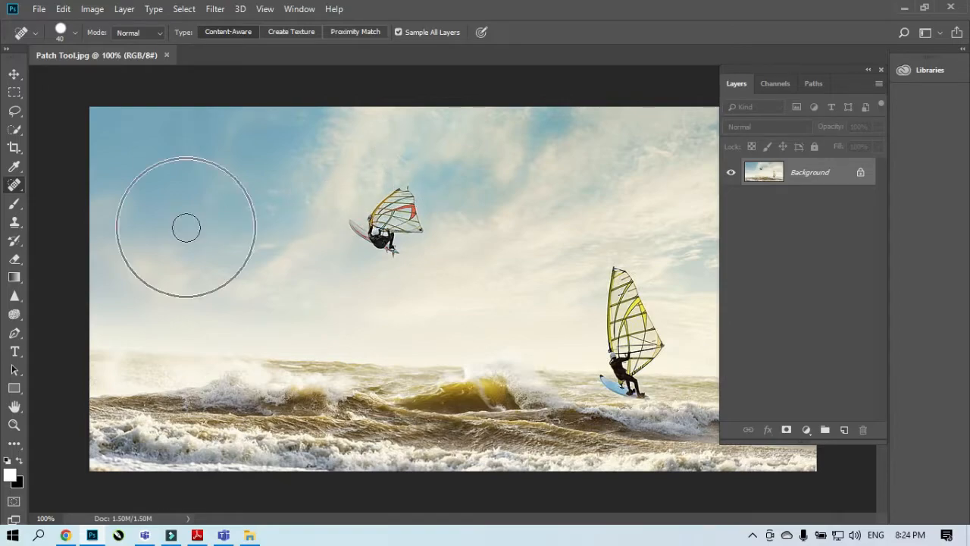
pyautogui.press('ctrl')
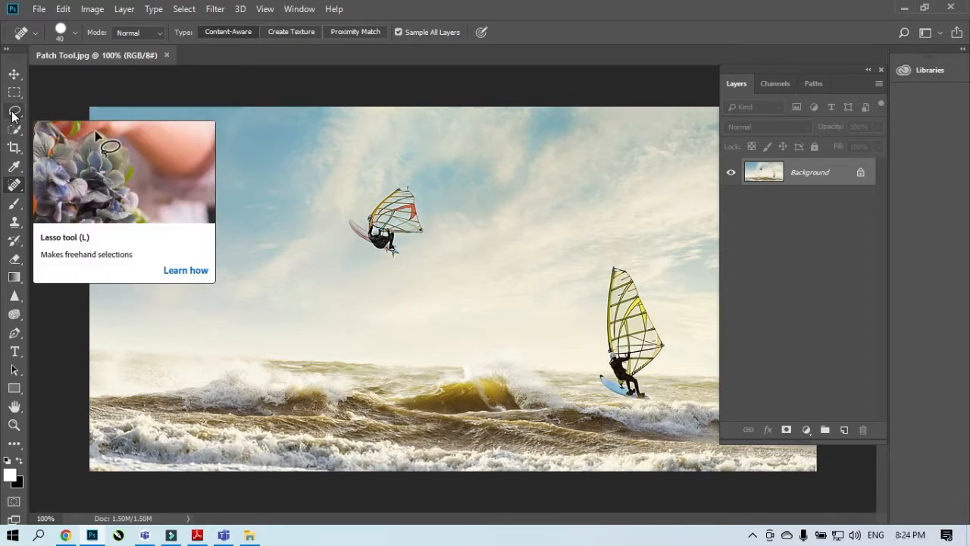
# Draw a freehand Lasso selection around the airborne windsurfer.
pyautogui.moveTo(13, 112)
pyautogui.mouseDown()
pyautogui.moveTo(121, 131)
pyautogui.moveTo(79, 111)
pyautogui.mouseUp()
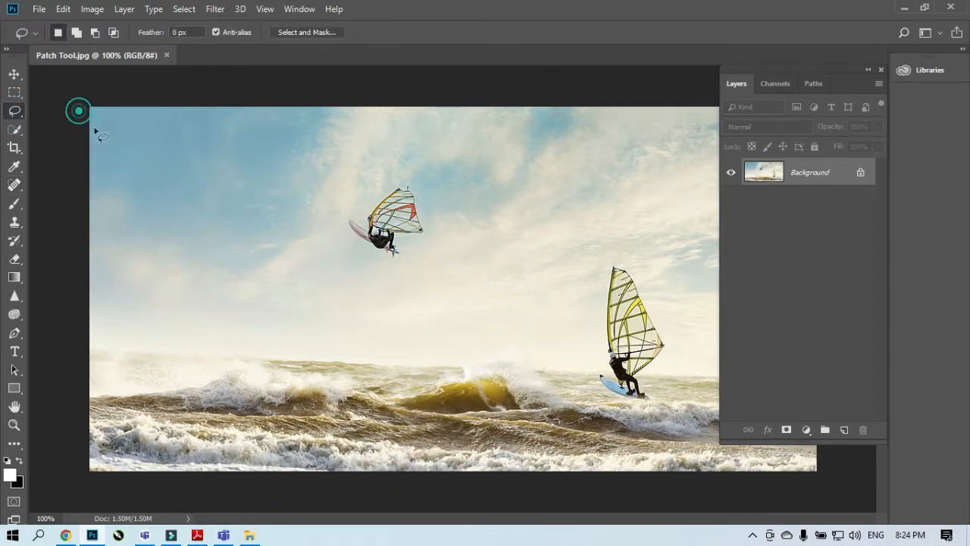
pyautogui.moveTo(363, 175)
pyautogui.mouseDown()
pyautogui.moveTo(340, 200)
pyautogui.moveTo(335, 239)
pyautogui.moveTo(374, 268)
pyautogui.moveTo(431, 262)
pyautogui.moveTo(444, 209)
pyautogui.moveTo(420, 173)
pyautogui.moveTo(365, 181)
pyautogui.mouseUp()
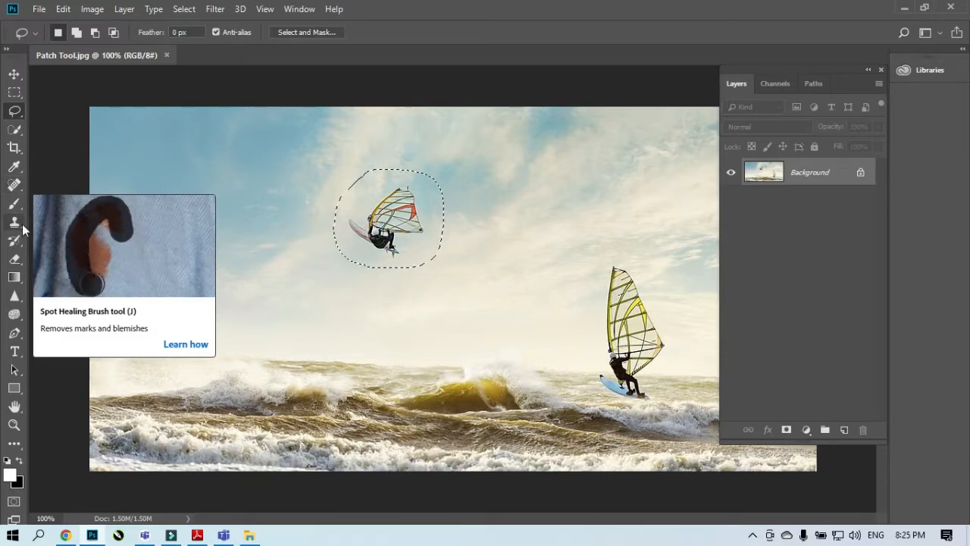
# Replace the selected airborne windsurfer with the clear sky beside it using the Patch tool, and clear the selection.
pyautogui.moveTo(14, 184); pyautogui.dragTo(70, 197)
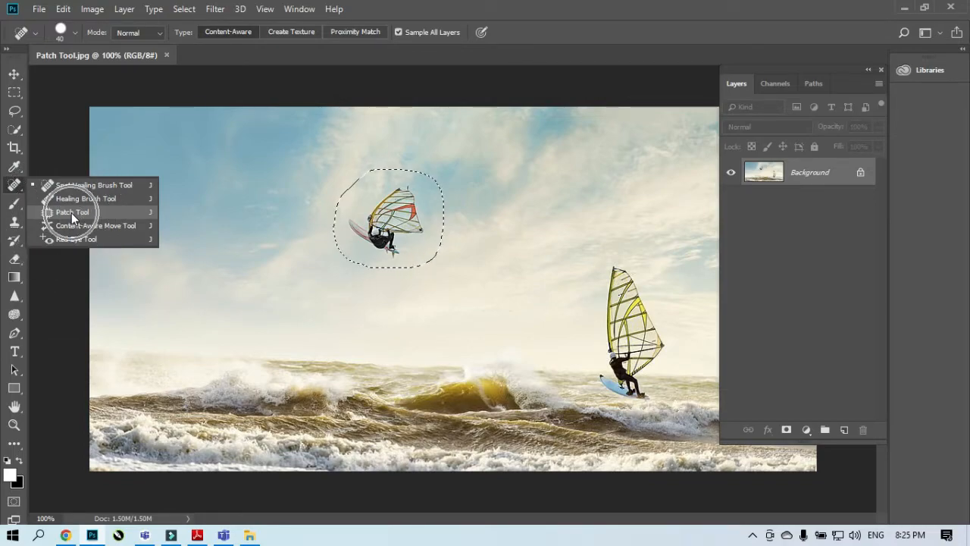
pyautogui.click(72, 212)
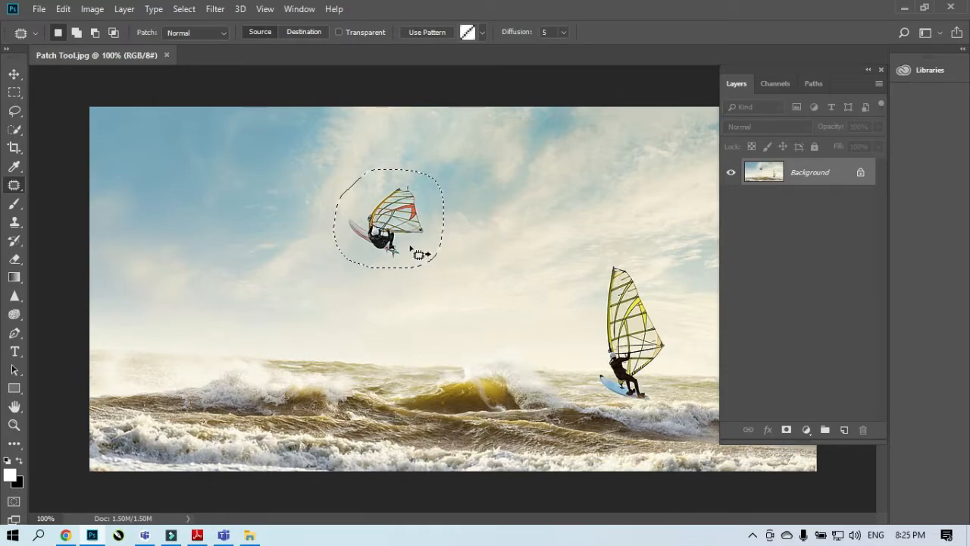
pyautogui.press('shift')
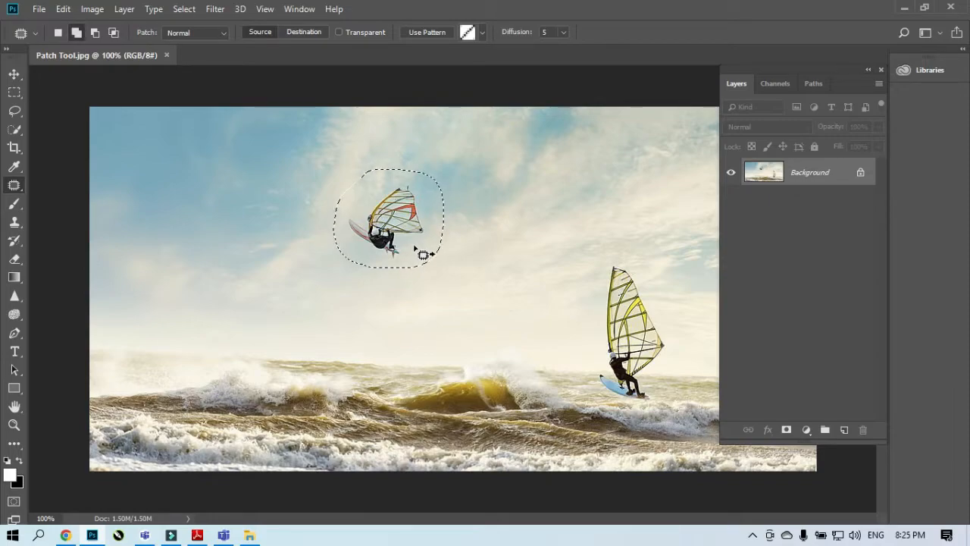
pyautogui.moveTo(418, 253); pyautogui.dragTo(541, 259)
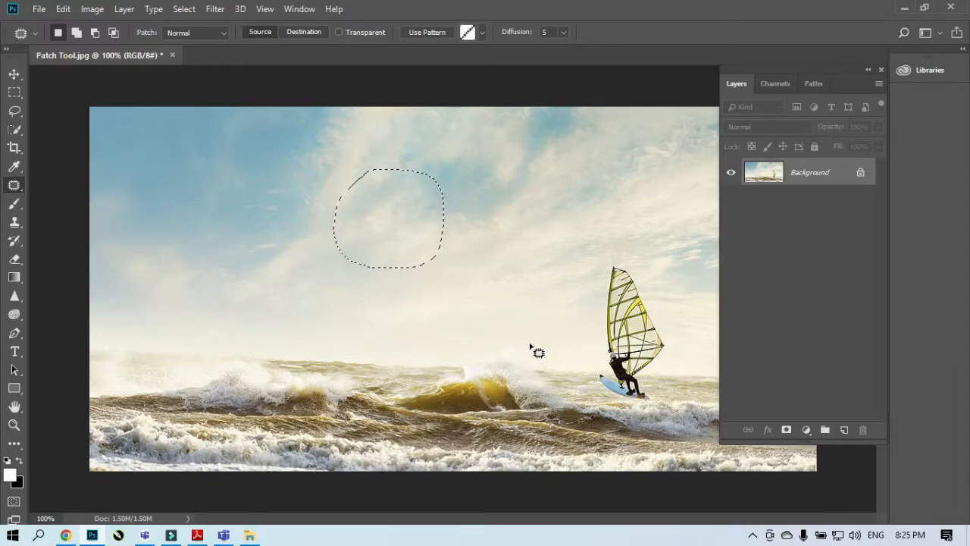
pyautogui.hotkey('ctrl', 'd')
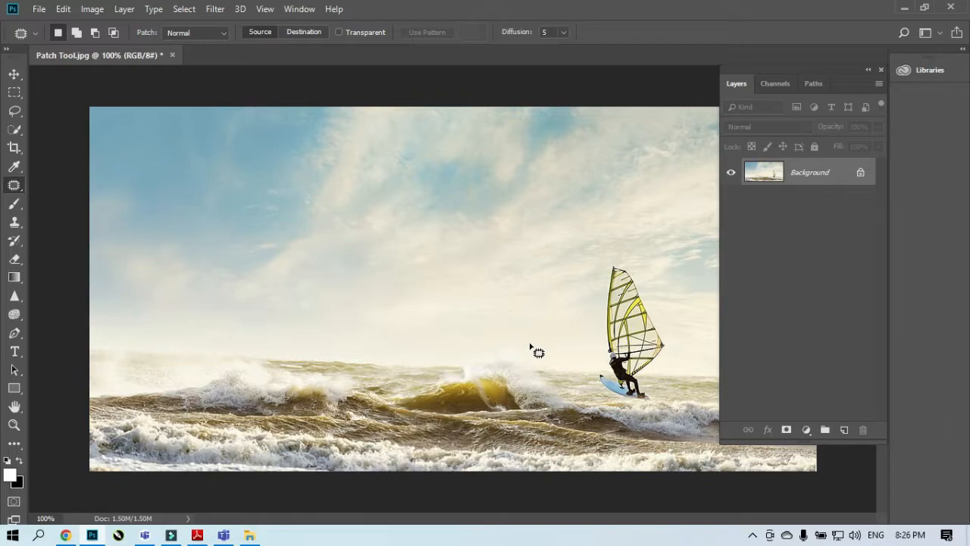
# Close Patch Tool.jpg without saving and open the recent file Spot HEaling.jpg at 100% zoom.
pyautogui.click(174, 56)
pyautogui.click(457, 211)
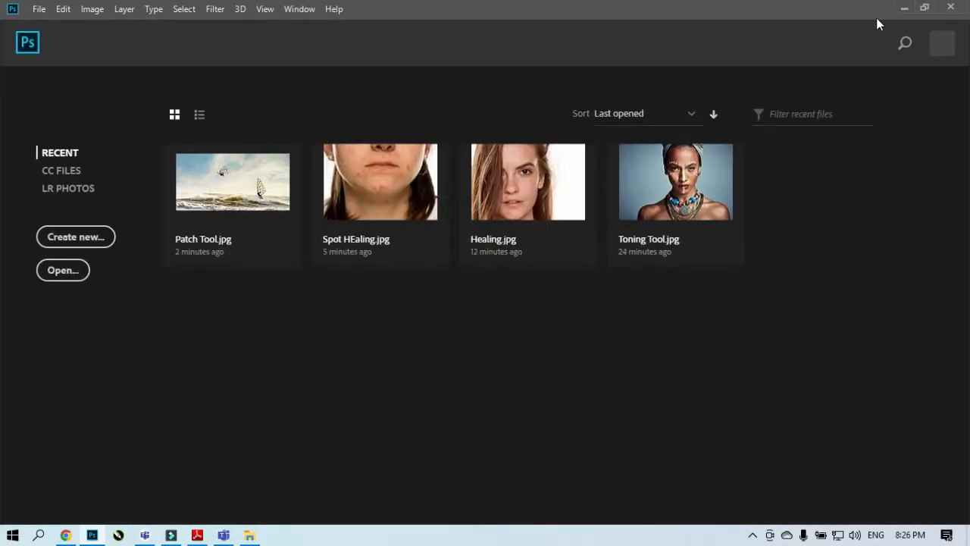
pyautogui.click(387, 215)
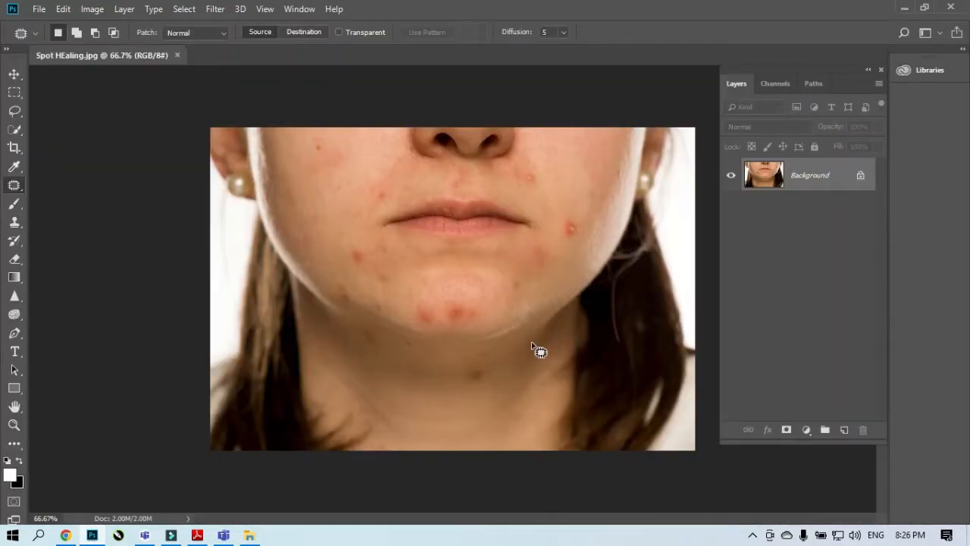
pyautogui.hotkey('ctrl', '+')
pyautogui.moveTo(450, 353); pyautogui.dragTo(334, 413)
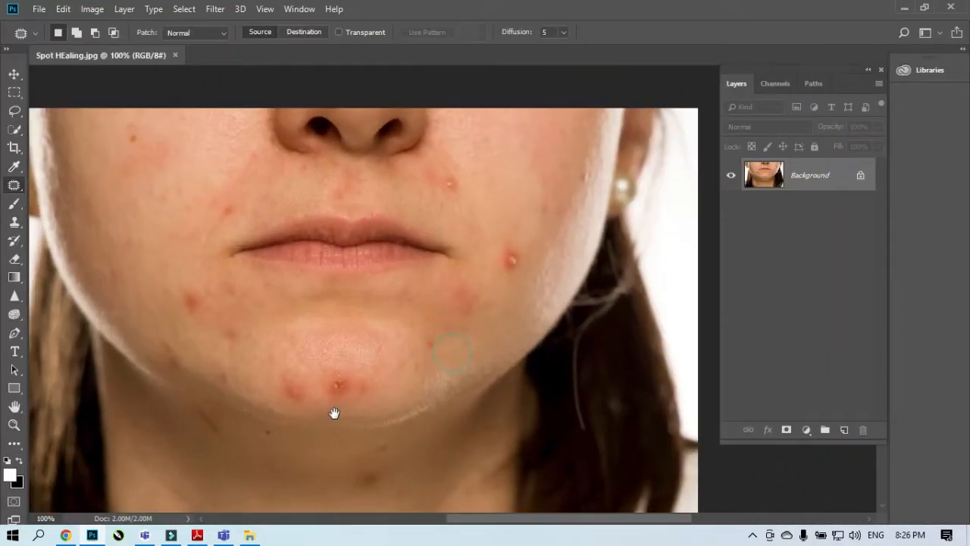
# Try patching with a lassoed area of clean cheek skin moved onto the pimple beside the mouth.
pyautogui.click(15, 112)
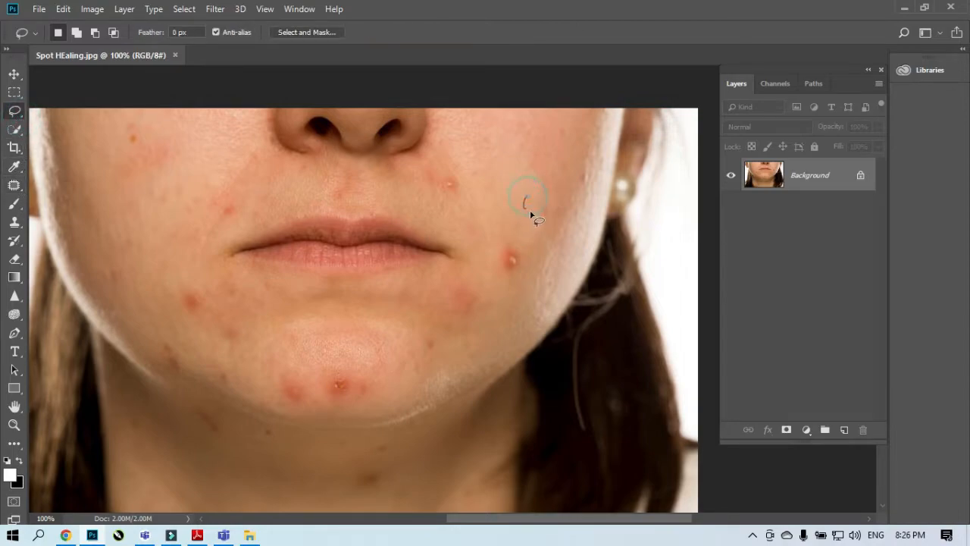
pyautogui.moveTo(528, 202)
pyautogui.mouseDown()
pyautogui.moveTo(541, 216)
pyautogui.moveTo(519, 260)
pyautogui.mouseUp()
pyautogui.click(14, 185)
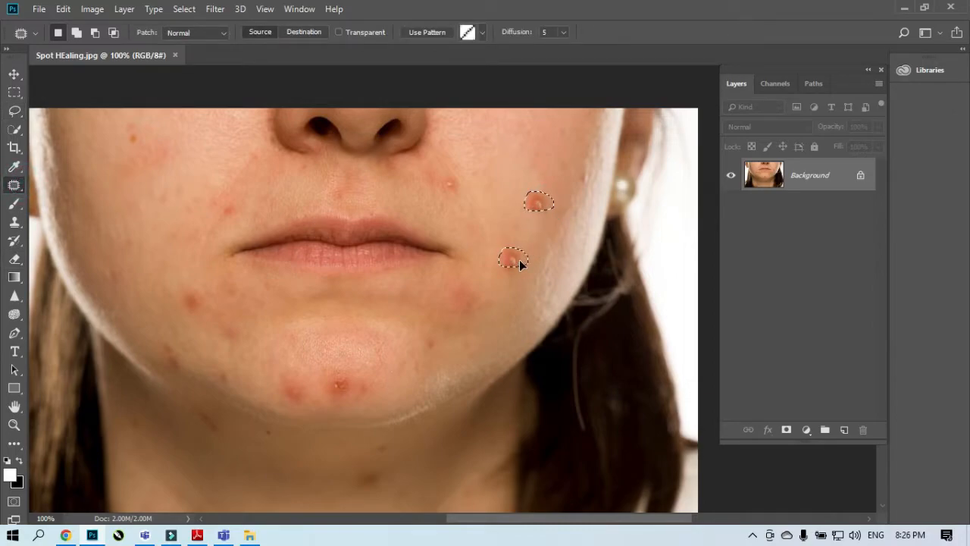
pyautogui.moveTo(519, 259); pyautogui.dragTo(520, 263)
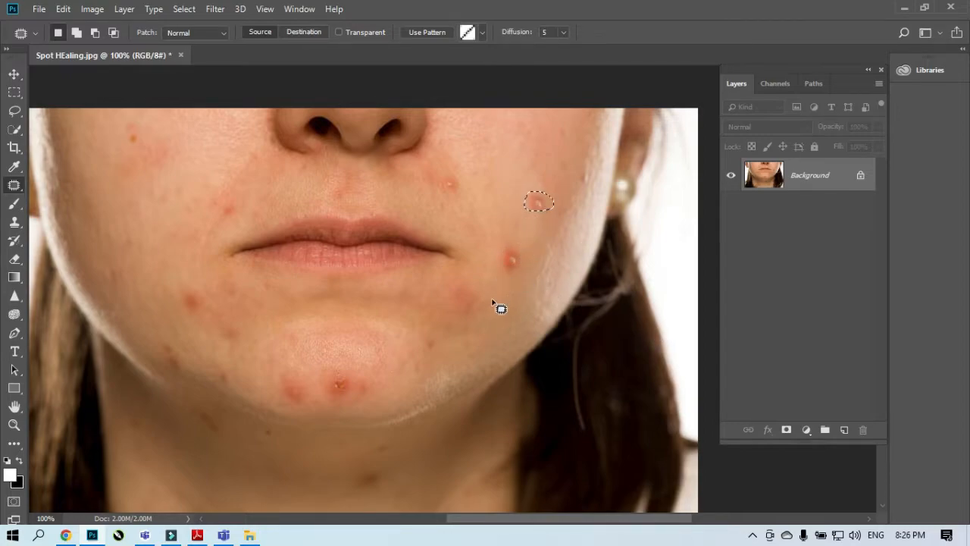
pyautogui.click(565, 244)
# Patch the cheek pimple beside the mouth, the central chin pimple and the upper cheek spot with nearby clean skin.
pyautogui.moveTo(508, 250)
pyautogui.mouseDown()
pyautogui.moveTo(501, 260)
pyautogui.moveTo(515, 275)
pyautogui.moveTo(530, 255)
pyautogui.moveTo(506, 248)
pyautogui.moveTo(527, 227)
pyautogui.mouseUp()
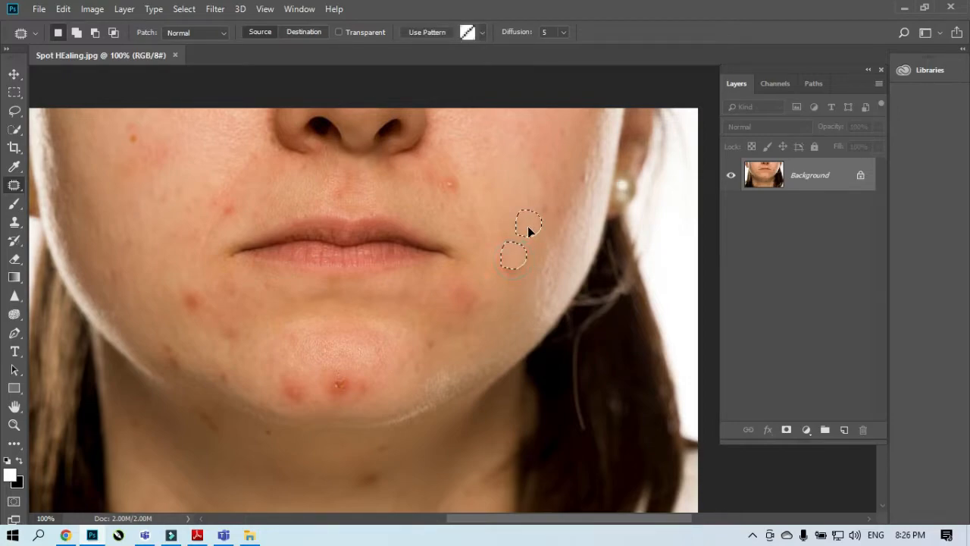
pyautogui.moveTo(342, 375)
pyautogui.mouseDown()
pyautogui.moveTo(333, 399)
pyautogui.moveTo(352, 387)
pyautogui.moveTo(338, 366)
pyautogui.moveTo(373, 387)
pyautogui.mouseUp()
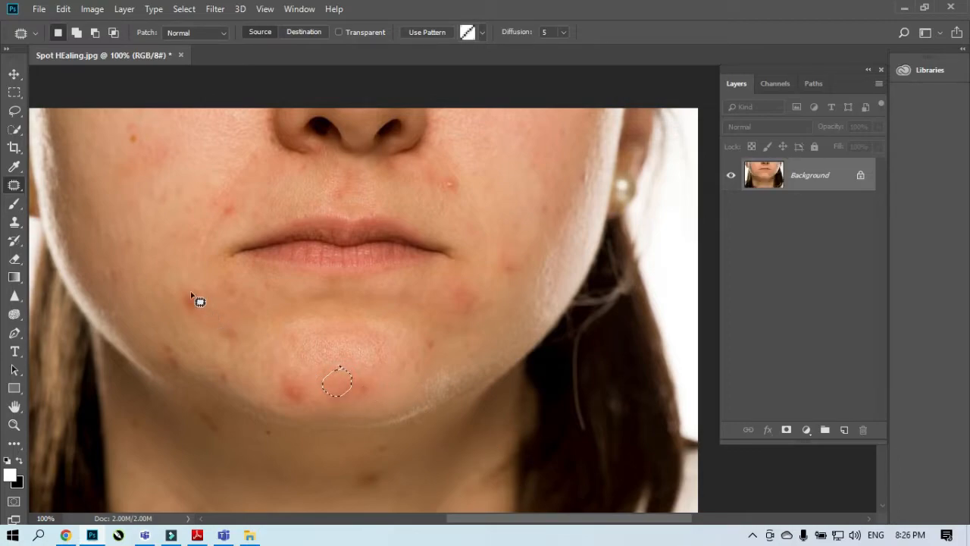
pyautogui.moveTo(144, 123)
pyautogui.mouseDown()
pyautogui.moveTo(123, 132)
pyautogui.moveTo(155, 155)
pyautogui.moveTo(152, 146)
pyautogui.moveTo(111, 174)
pyautogui.mouseUp()
# Patch the spots above both mouth corners and the pimple below the mouth corner with adjacent clean skin.
pyautogui.moveTo(449, 174)
pyautogui.mouseDown()
pyautogui.moveTo(444, 188)
pyautogui.moveTo(463, 191)
pyautogui.moveTo(446, 178)
pyautogui.moveTo(493, 176)
pyautogui.mouseUp()
pyautogui.moveTo(220, 182)
pyautogui.mouseDown()
pyautogui.moveTo(231, 218)
pyautogui.moveTo(247, 210)
pyautogui.moveTo(216, 201)
pyautogui.mouseUp()
pyautogui.moveTo(184, 291)
pyautogui.mouseDown()
pyautogui.moveTo(201, 312)
pyautogui.moveTo(165, 264)
pyautogui.mouseUp()
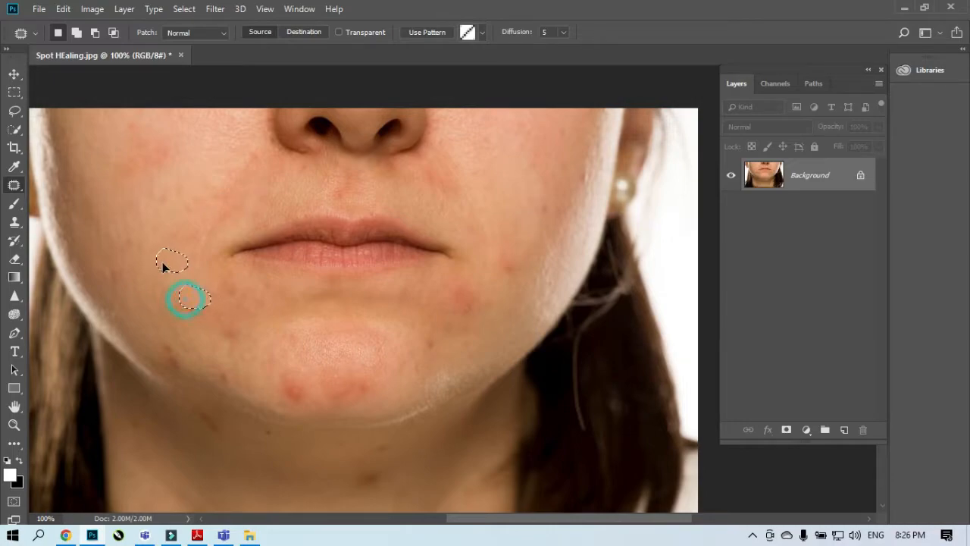
# Patch the remaining lower cheek, jawline, chin and neck spots with nearby clean skin.
pyautogui.moveTo(162, 340)
pyautogui.mouseDown()
pyautogui.moveTo(170, 369)
pyautogui.moveTo(183, 362)
pyautogui.moveTo(165, 342)
pyautogui.mouseUp()
pyautogui.click(219, 375)
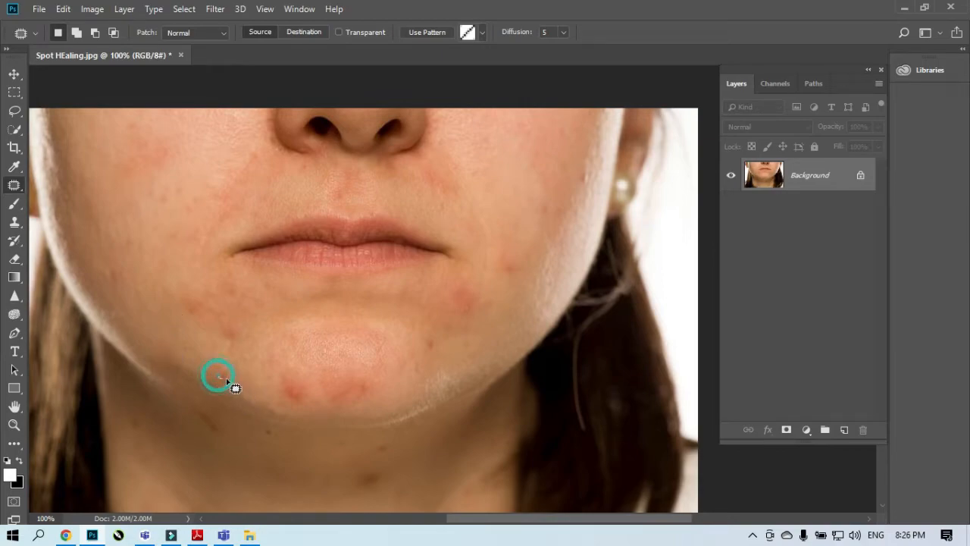
pyautogui.moveTo(219, 368); pyautogui.dragTo(224, 375)
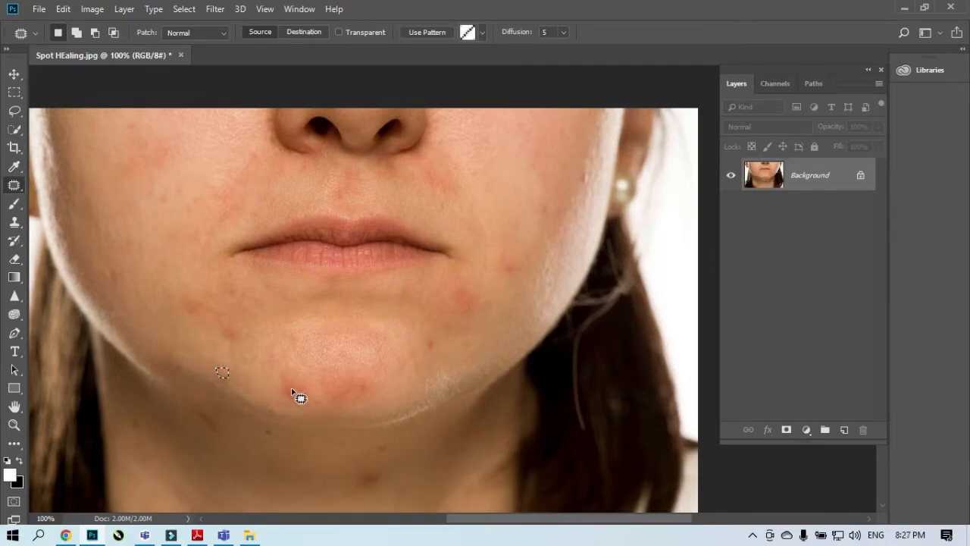
pyautogui.moveTo(292, 390)
pyautogui.mouseDown()
pyautogui.moveTo(288, 402)
pyautogui.moveTo(288, 385)
pyautogui.moveTo(297, 394)
pyautogui.moveTo(312, 379)
pyautogui.moveTo(320, 385)
pyautogui.mouseUp()
pyautogui.hotkey('ctrl', '-')
pyautogui.hotkey('ctrl', '-')
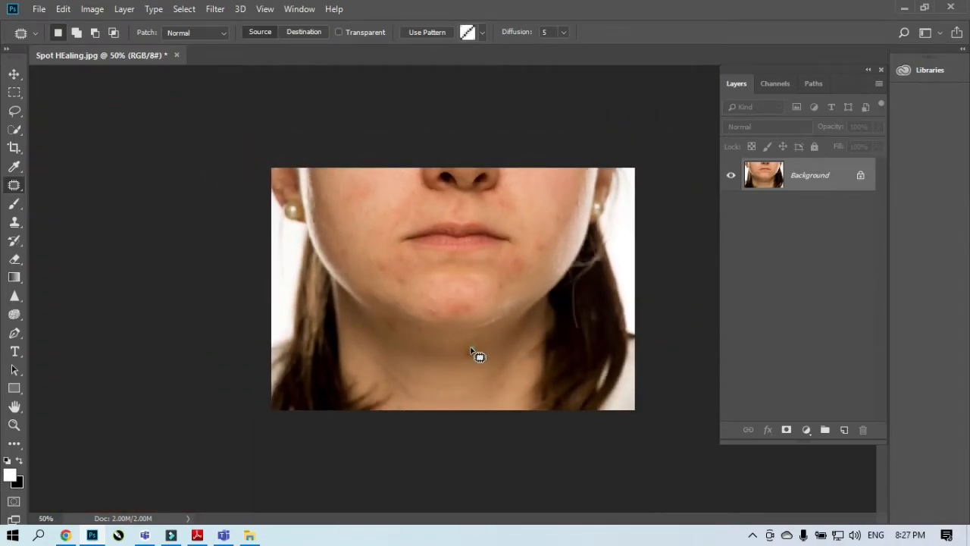
pyautogui.moveTo(471, 349)
pyautogui.mouseDown()
pyautogui.moveTo(465, 367)
pyautogui.moveTo(471, 350)
pyautogui.mouseUp()
pyautogui.moveTo(394, 338); pyautogui.dragTo(390, 324)
# Close Spot HEaling.jpg without saving and check the Content Aware Fill slide in 10.pdf in Adobe Reader.
pyautogui.click(176, 56)
pyautogui.click(473, 209)
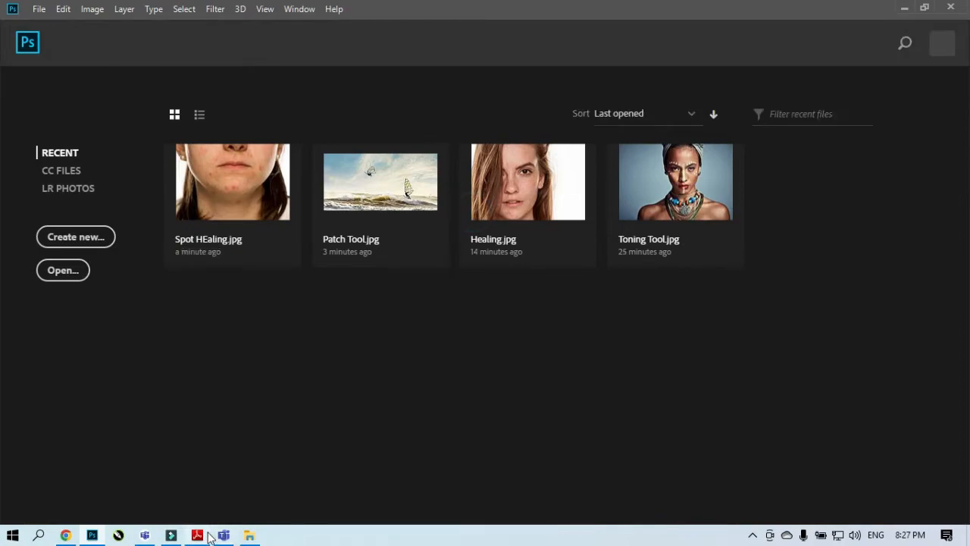
pyautogui.click(199, 535)
pyautogui.scroll(-2, 630, 276)
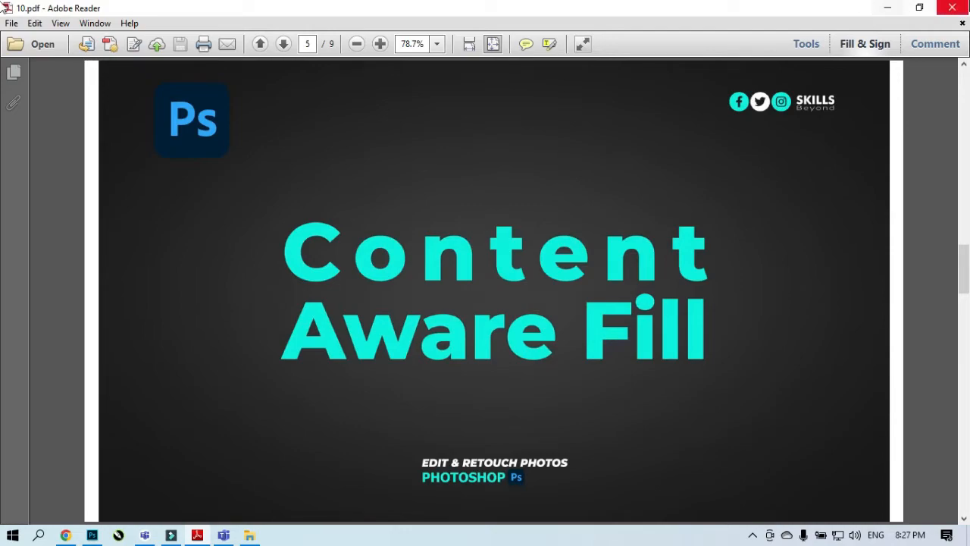
pyautogui.click(886, 7)
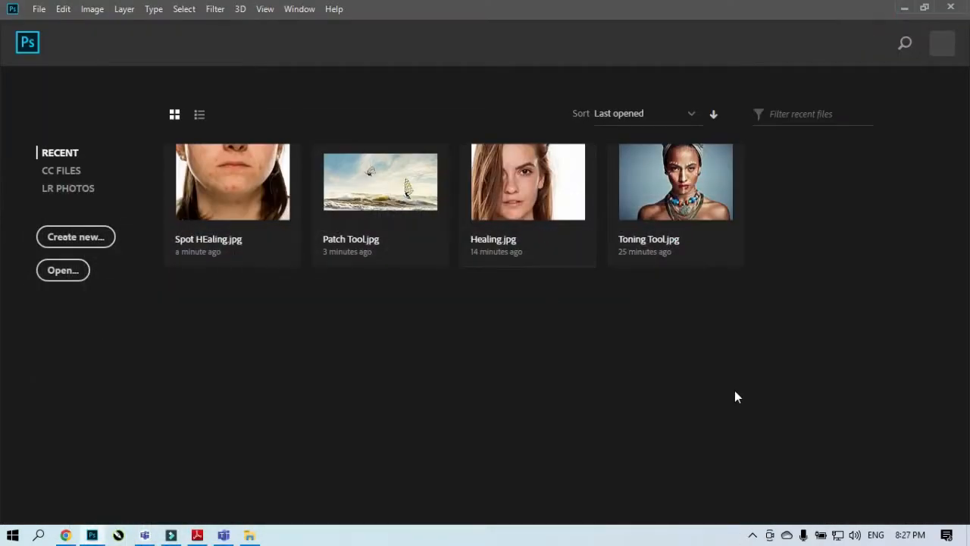
# Open the recent file Patch Tool.jpg and draw a loose lasso selection around the airborne windsurfer.
pyautogui.click(366, 216)
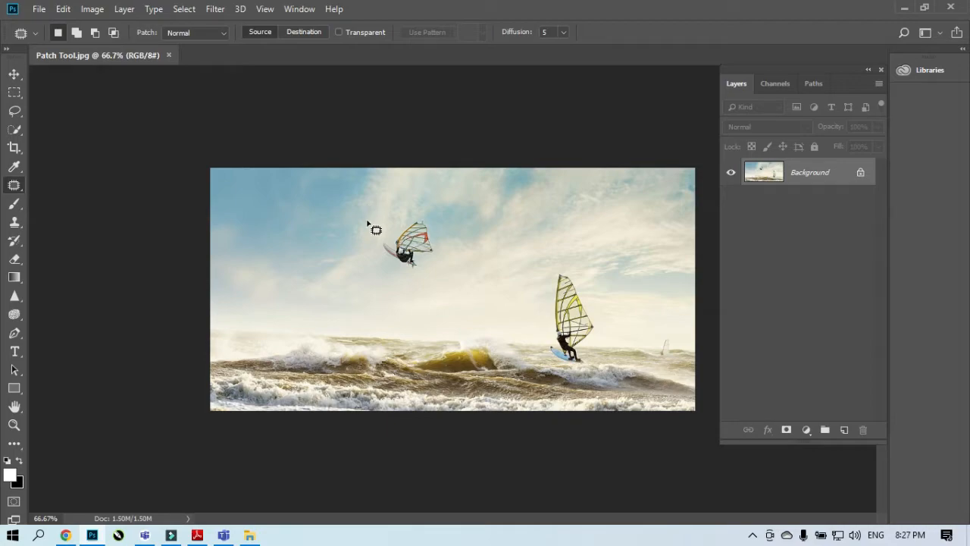
pyautogui.click(14, 110)
pyautogui.moveTo(389, 215)
pyautogui.mouseDown()
pyautogui.moveTo(389, 281)
pyautogui.moveTo(436, 216)
pyautogui.moveTo(389, 210)
pyautogui.mouseUp()
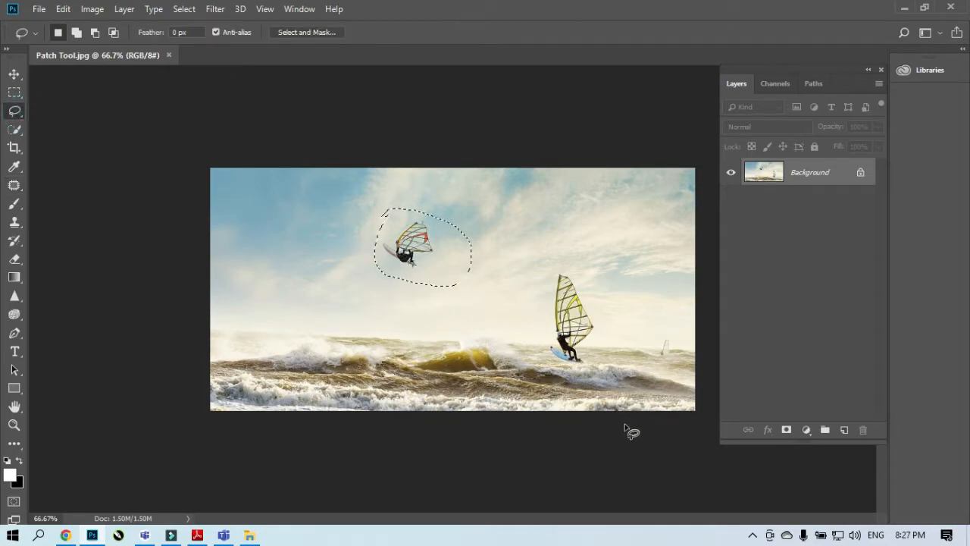
pyautogui.rightClick(452, 274)
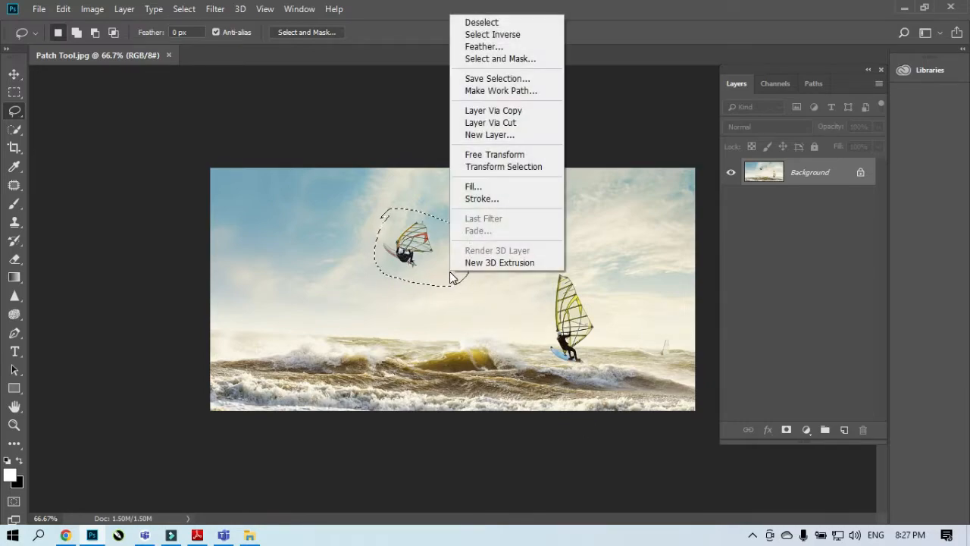
pyautogui.click(397, 259)
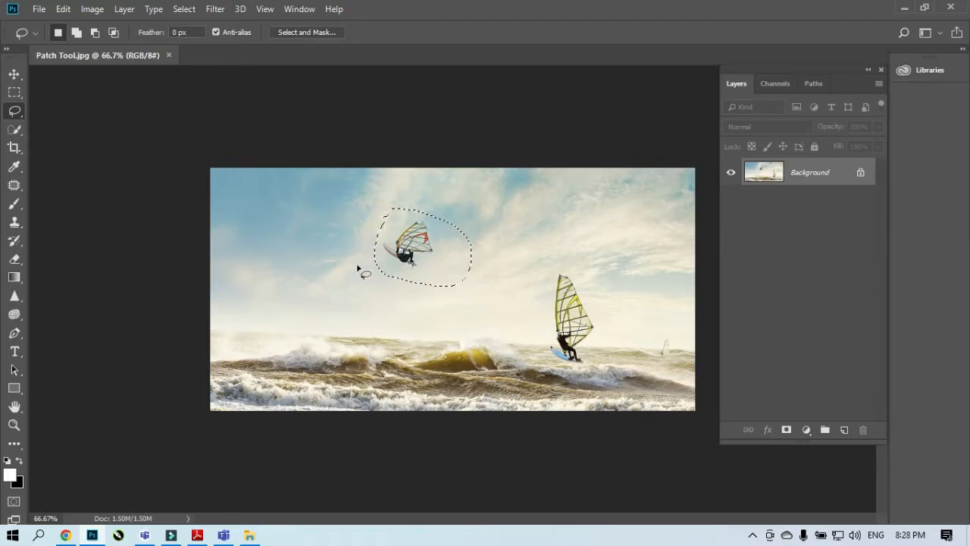
# Try a Content-Aware fill with color adaptation, Normal mode and 100% opacity on the windsurfer selection, and undo it.
pyautogui.rightClick(442, 263)
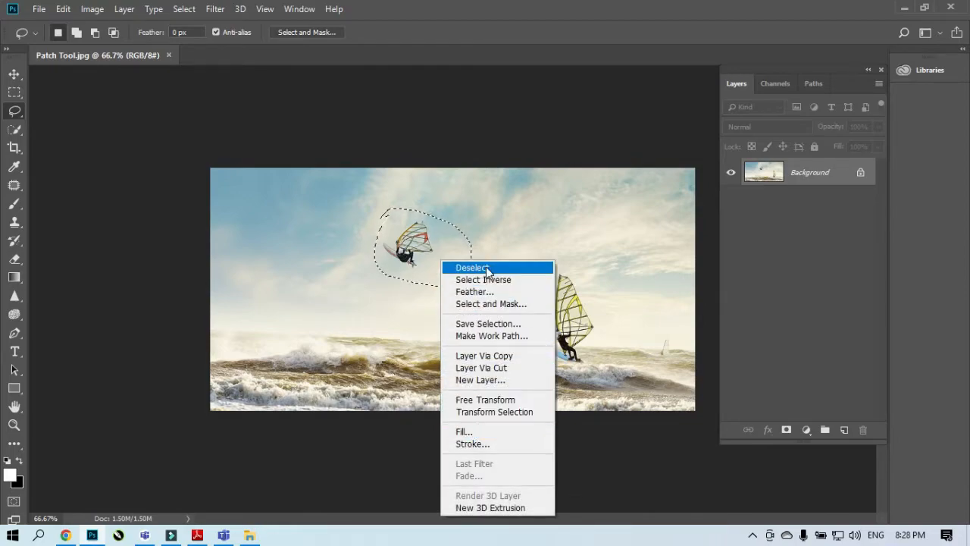
pyautogui.click(468, 436)
pyautogui.moveTo(453, 102); pyautogui.dragTo(594, 120)
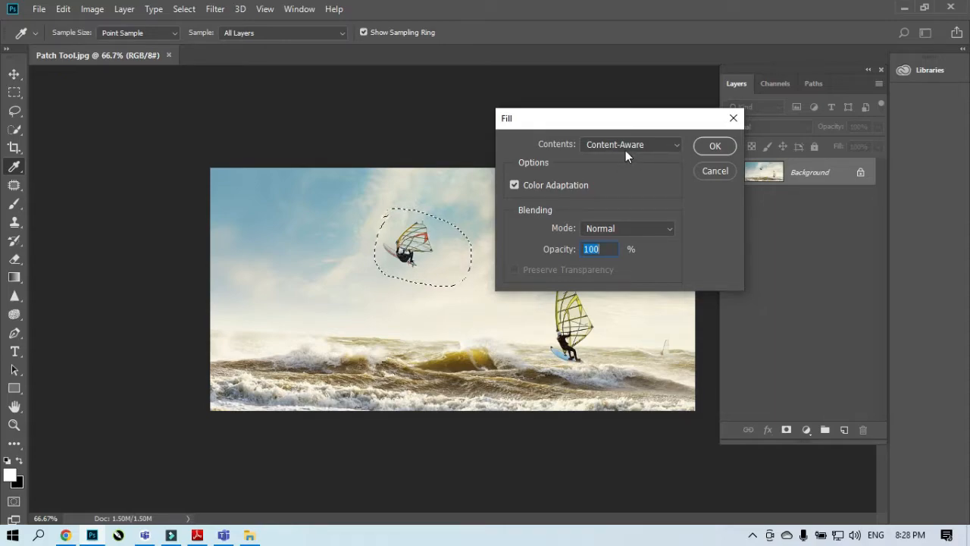
pyautogui.click(663, 144)
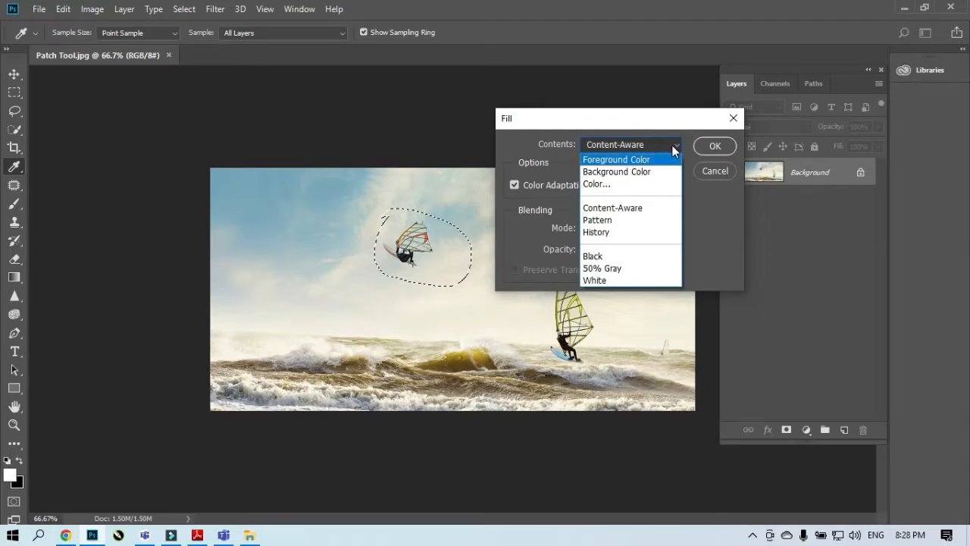
pyautogui.click(624, 151)
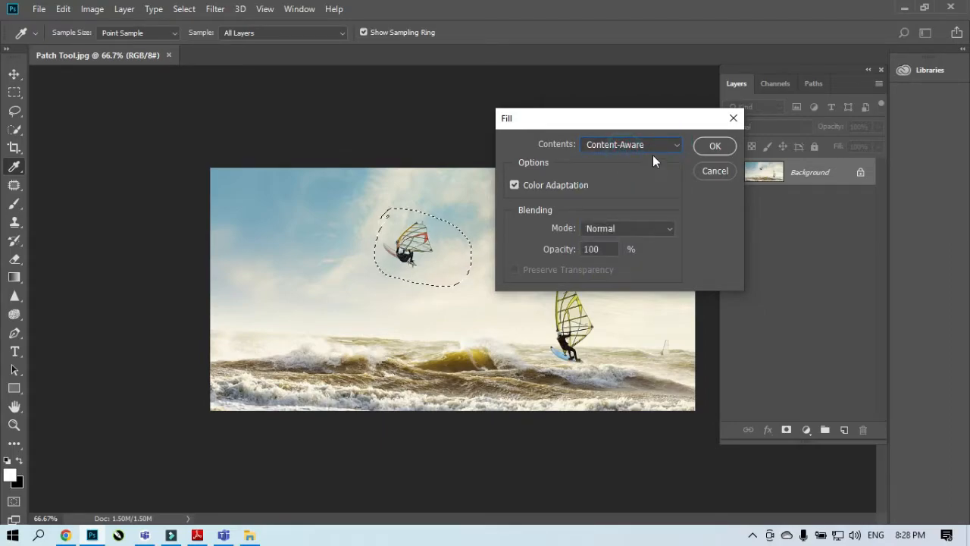
pyautogui.click(629, 146)
pyautogui.click(606, 169)
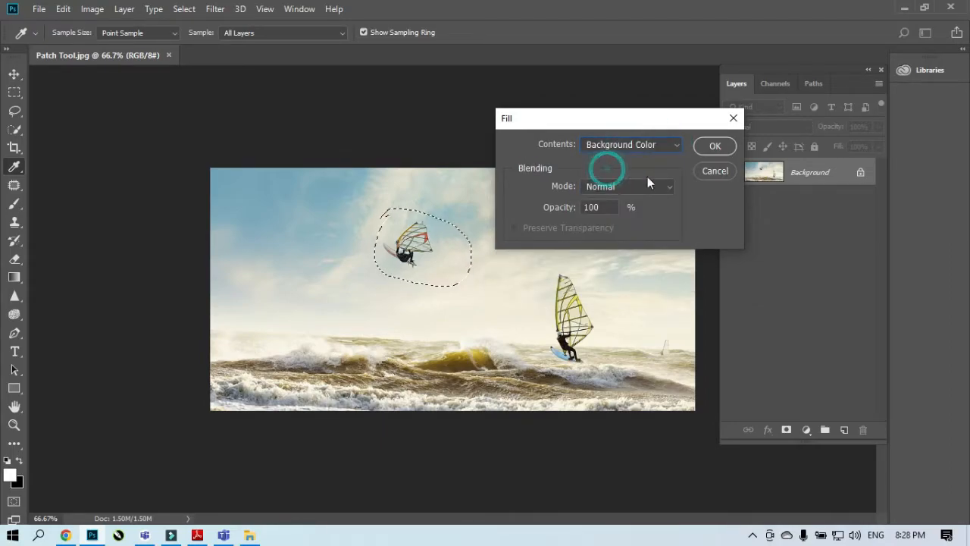
pyautogui.click(661, 146)
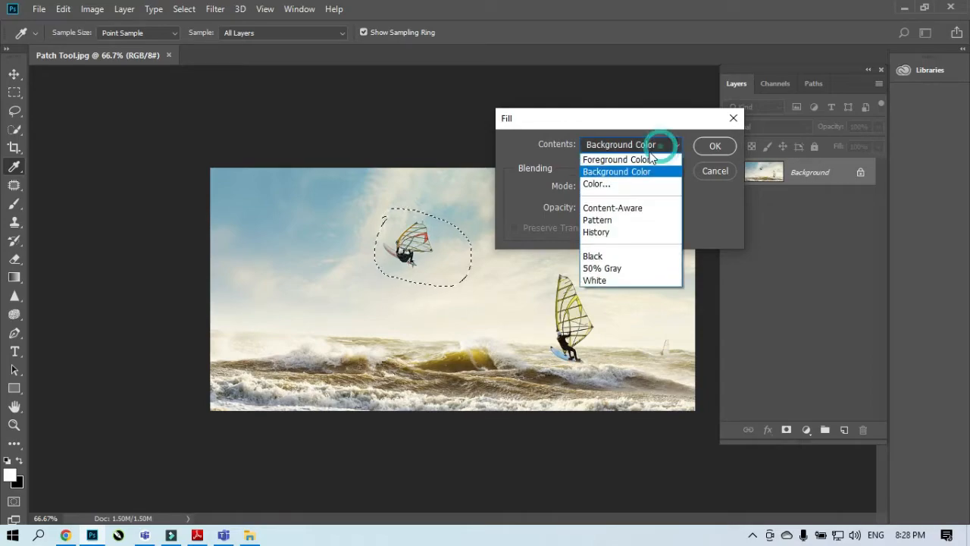
pyautogui.click(604, 210)
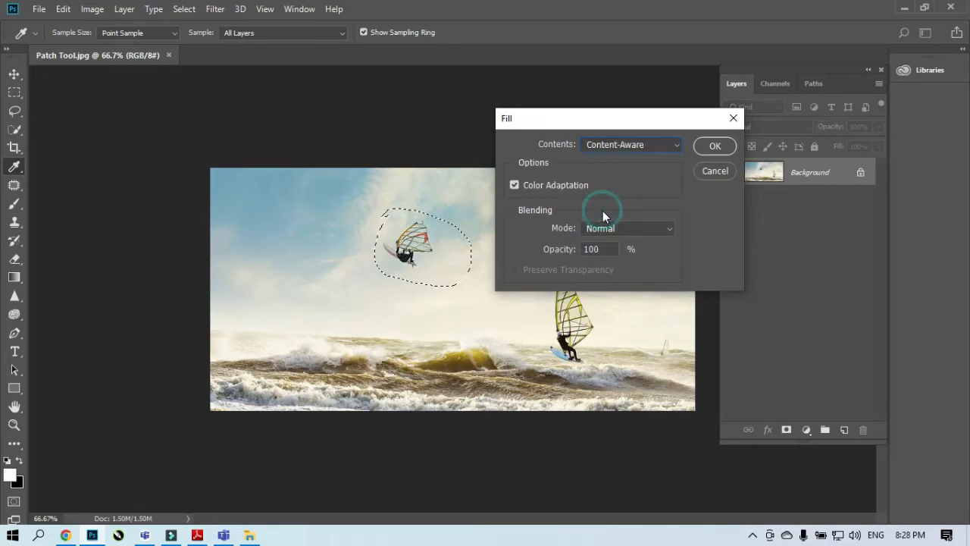
pyautogui.click(698, 149)
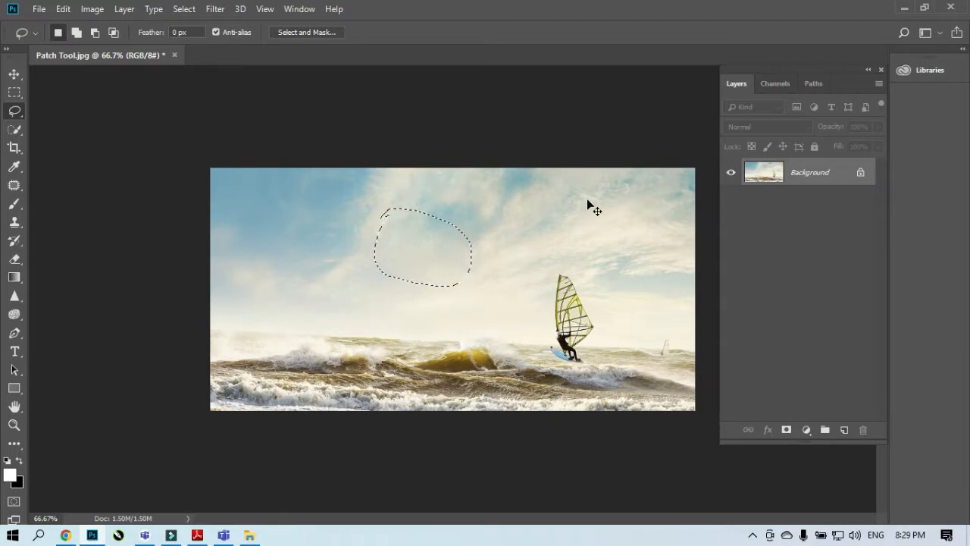
pyautogui.hotkey('ctrl', 'z')
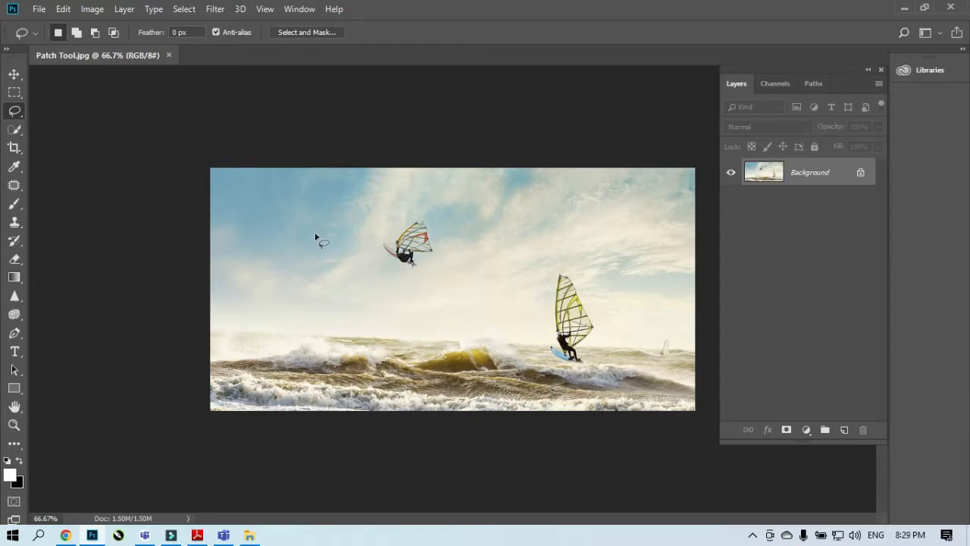
# Lasso the airborne windsurfer again and remove it with a Content-Aware fill at 100% opacity.
pyautogui.moveTo(393, 215)
pyautogui.mouseDown()
pyautogui.moveTo(379, 267)
pyautogui.moveTo(434, 269)
pyautogui.moveTo(442, 233)
pyautogui.moveTo(402, 218)
pyautogui.mouseUp()
pyautogui.click(94, 9)
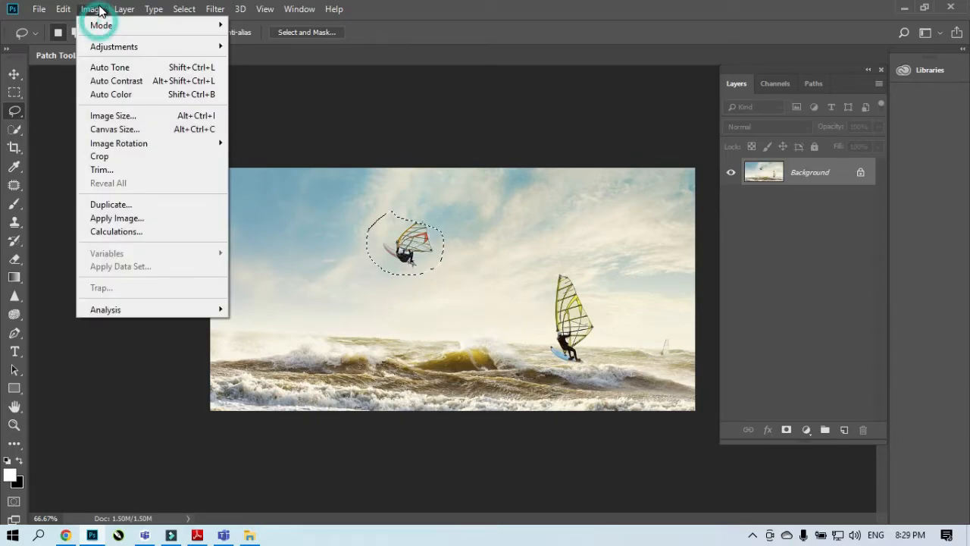
pyautogui.moveTo(124, 11)
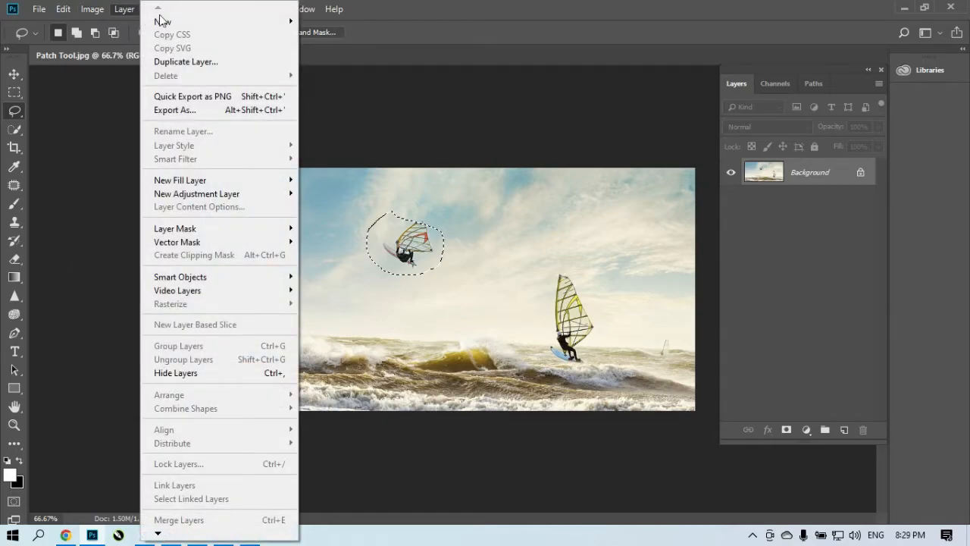
pyautogui.click(155, 9)
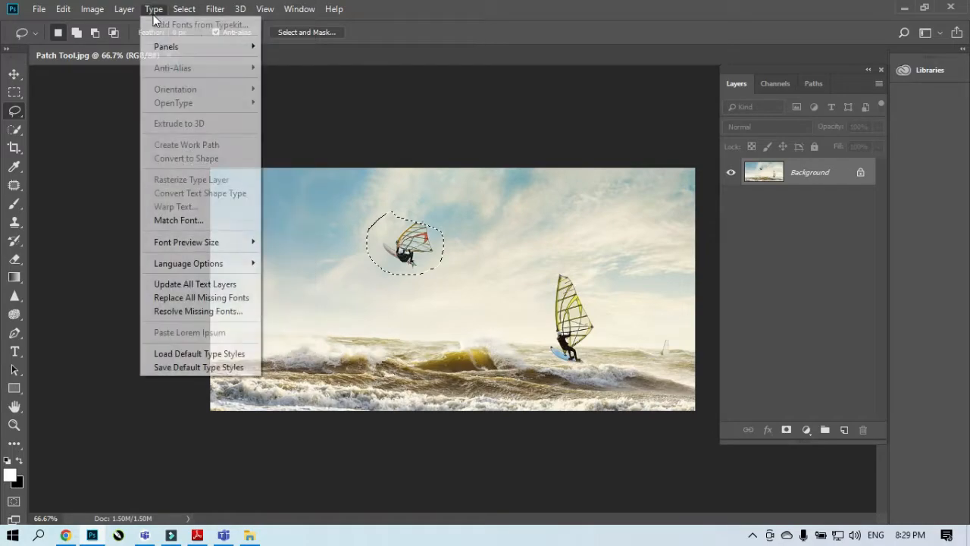
pyautogui.moveTo(183, 11)
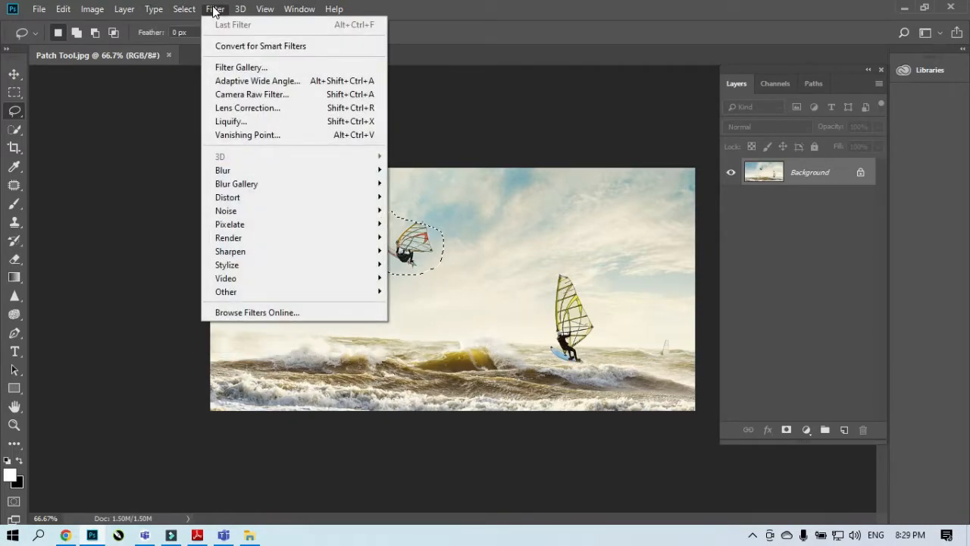
pyautogui.moveTo(257, 11)
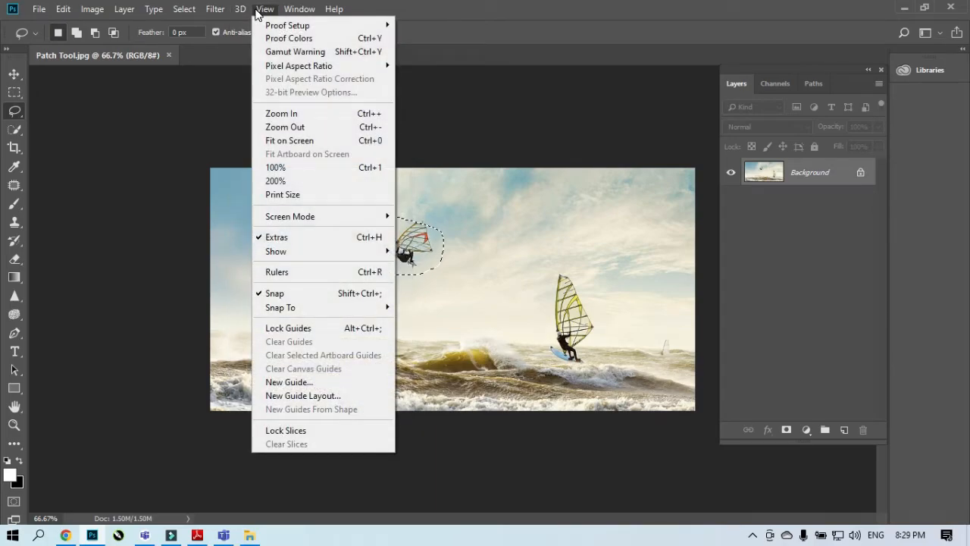
pyautogui.moveTo(72, 19)
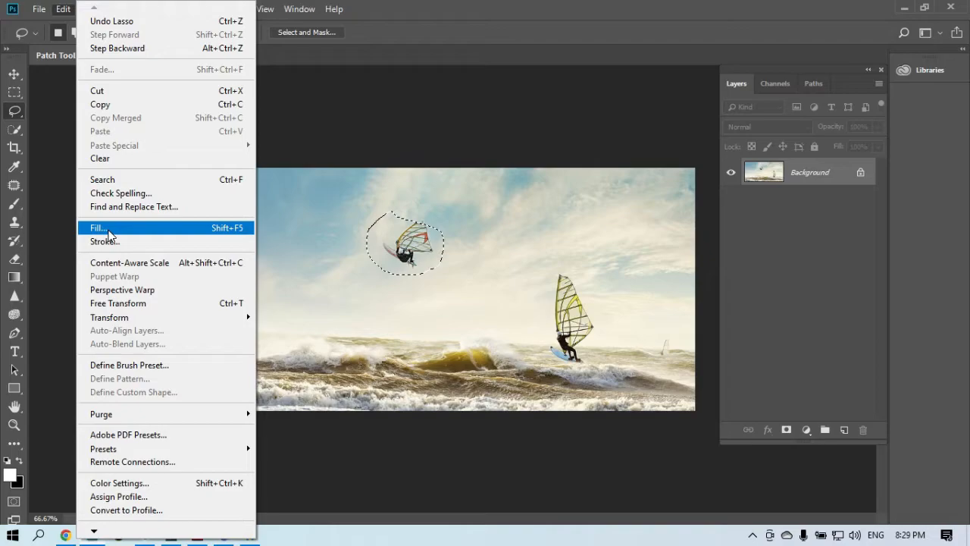
pyautogui.click(110, 228)
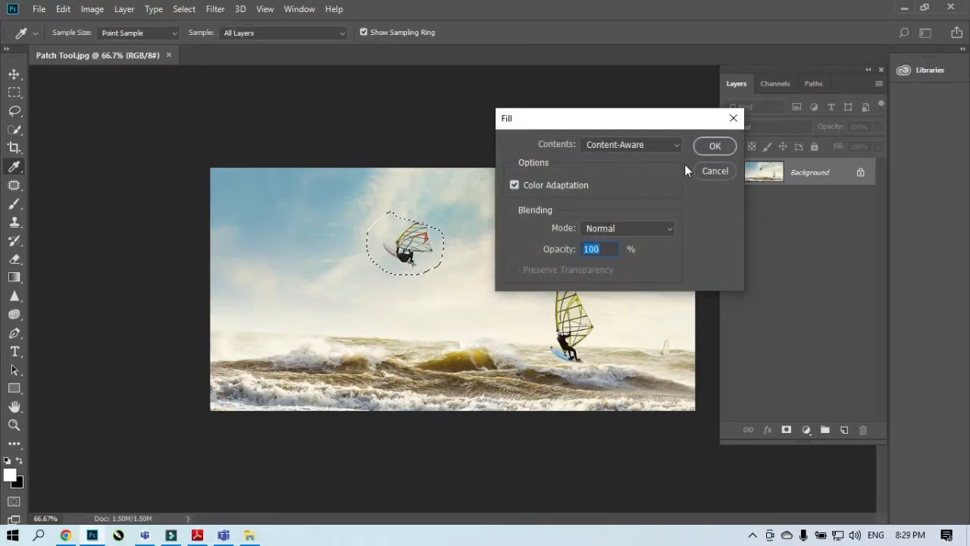
pyautogui.click(717, 150)
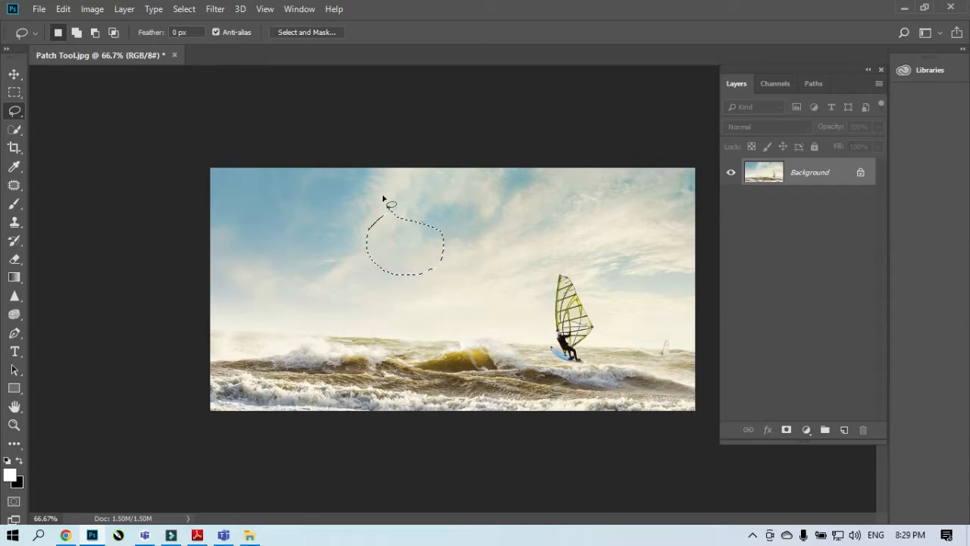
# Close Patch Tool.jpg without saving and open the CA fill image from the Lecture 10 folder.
pyautogui.click(174, 56)
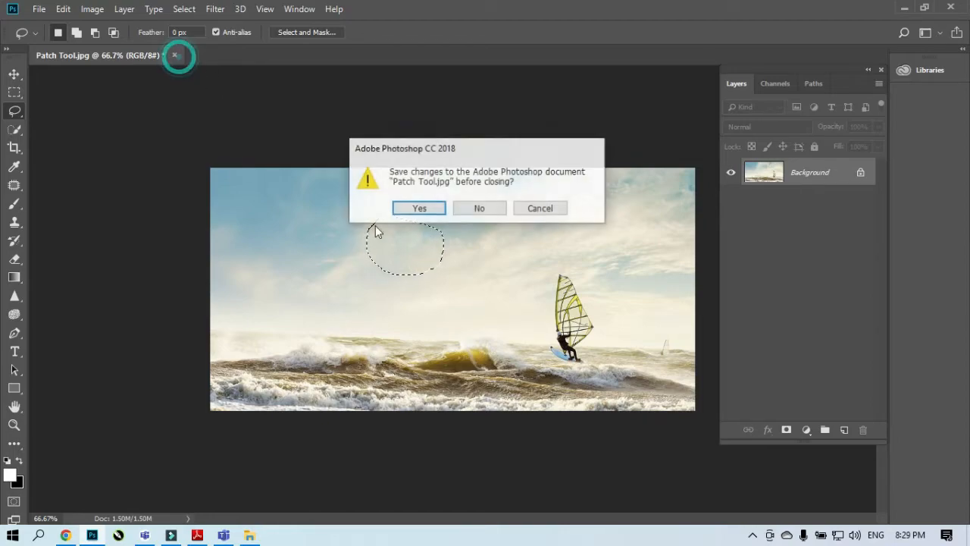
pyautogui.click(485, 209)
pyautogui.click(903, 9)
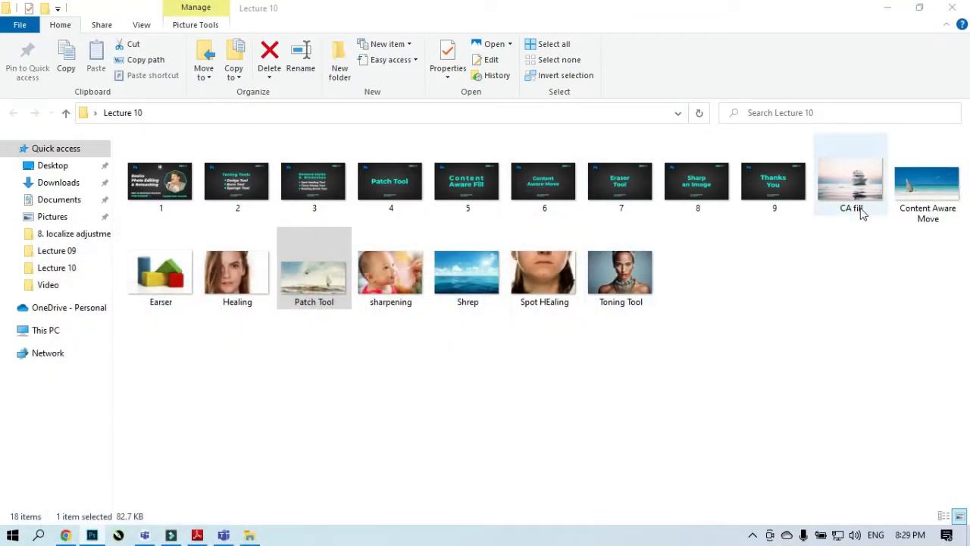
pyautogui.moveTo(859, 211); pyautogui.dragTo(378, 352)
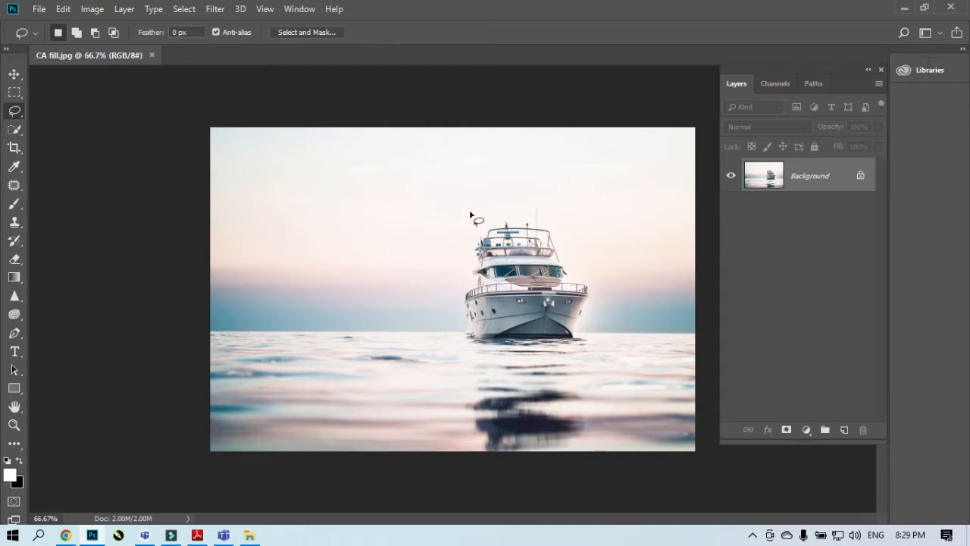
# Lasso loosely around the yacht without its water reflection and fill the selection with Content-Aware at 100% opacity.
pyautogui.moveTo(476, 216)
pyautogui.mouseDown()
pyautogui.moveTo(451, 323)
pyautogui.moveTo(468, 353)
pyautogui.moveTo(594, 335)
pyautogui.moveTo(613, 305)
pyautogui.moveTo(607, 215)
pyautogui.moveTo(517, 190)
pyautogui.moveTo(486, 206)
pyautogui.mouseUp()
pyautogui.rightClick(543, 276)
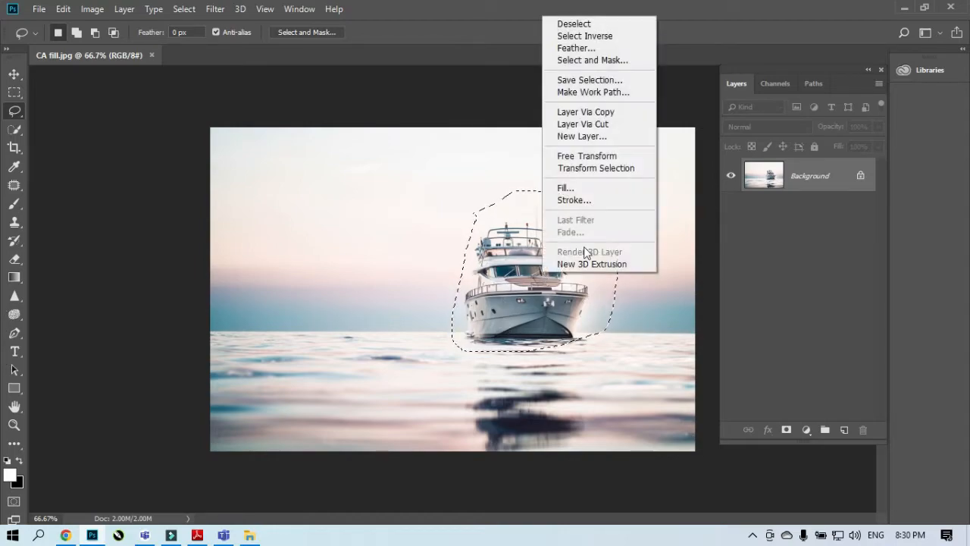
pyautogui.click(570, 188)
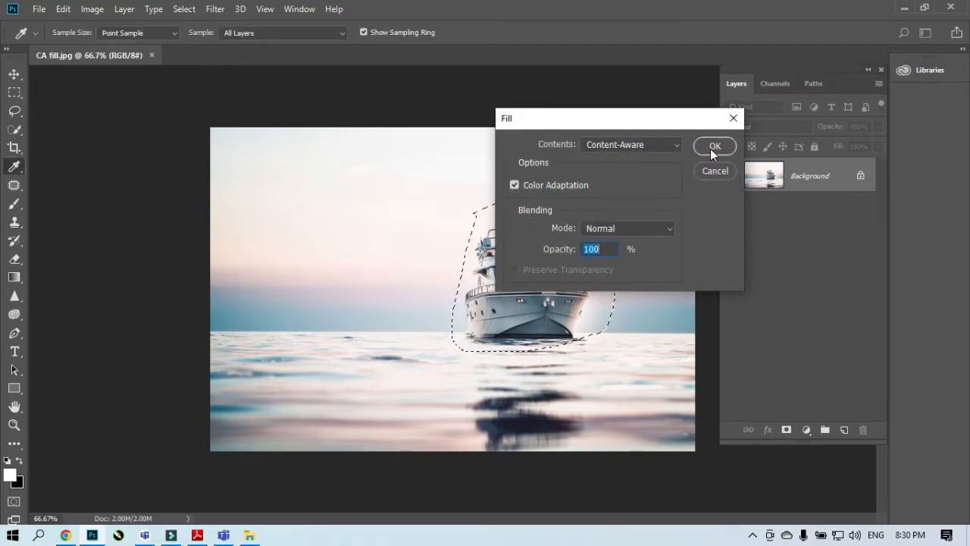
pyautogui.click(714, 146)
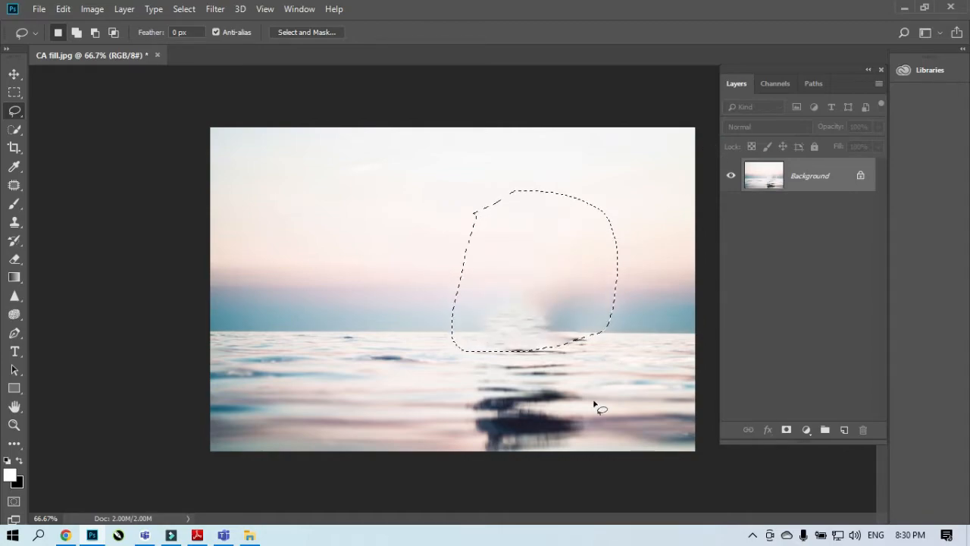
# Deselect the filled area and lasso the smeared water texture just above the horizon, including the darker sky beside it.
pyautogui.hotkey('ctrl', '+')
pyautogui.hotkey('ctrl', '+')
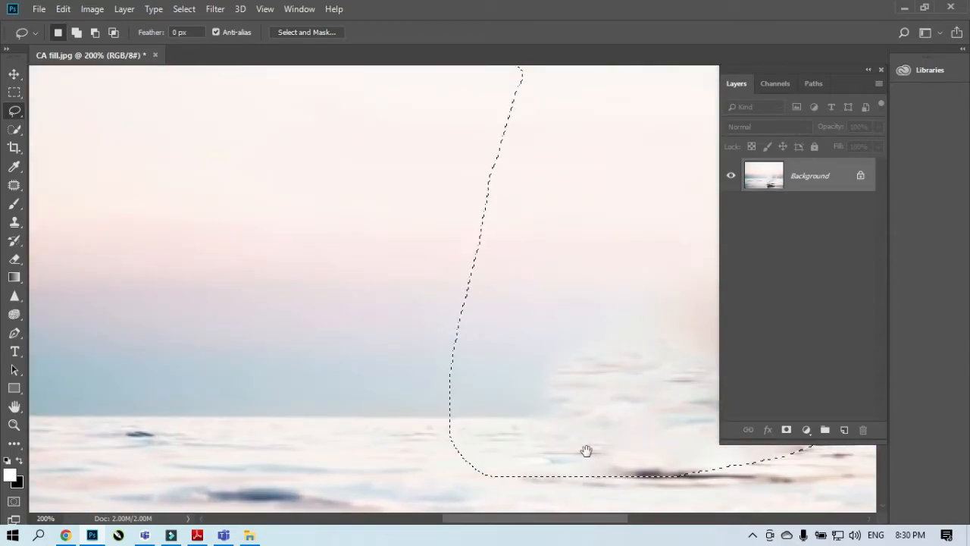
pyautogui.moveTo(586, 451); pyautogui.dragTo(310, 465)
pyautogui.rightClick(349, 368)
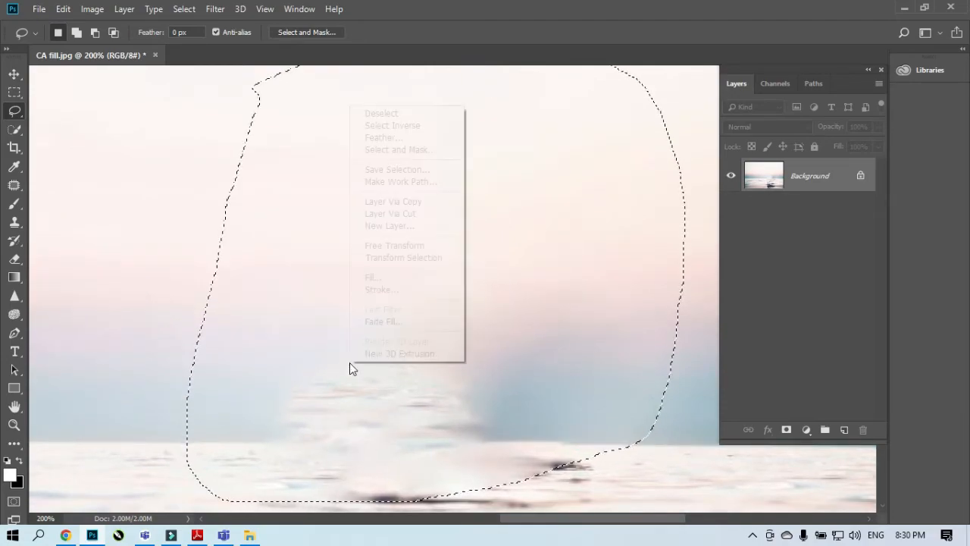
pyautogui.click(391, 115)
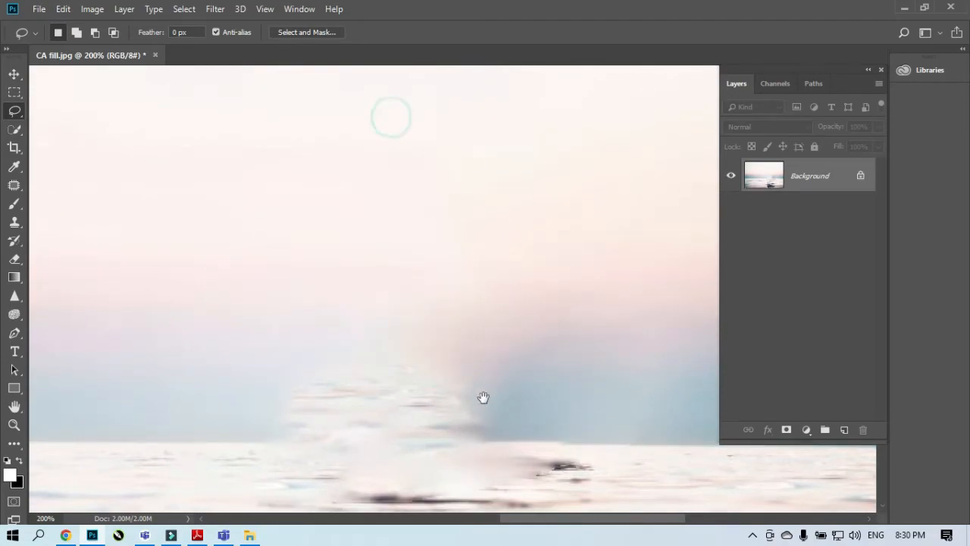
pyautogui.moveTo(479, 403); pyautogui.dragTo(482, 369)
pyautogui.moveTo(317, 321)
pyautogui.mouseDown()
pyautogui.moveTo(279, 388)
pyautogui.moveTo(350, 405)
pyautogui.moveTo(466, 410)
pyautogui.moveTo(537, 400)
pyautogui.moveTo(544, 337)
pyautogui.moveTo(360, 313)
pyautogui.moveTo(317, 322)
pyautogui.mouseUp()
pyautogui.moveTo(303, 363); pyautogui.dragTo(426, 399)
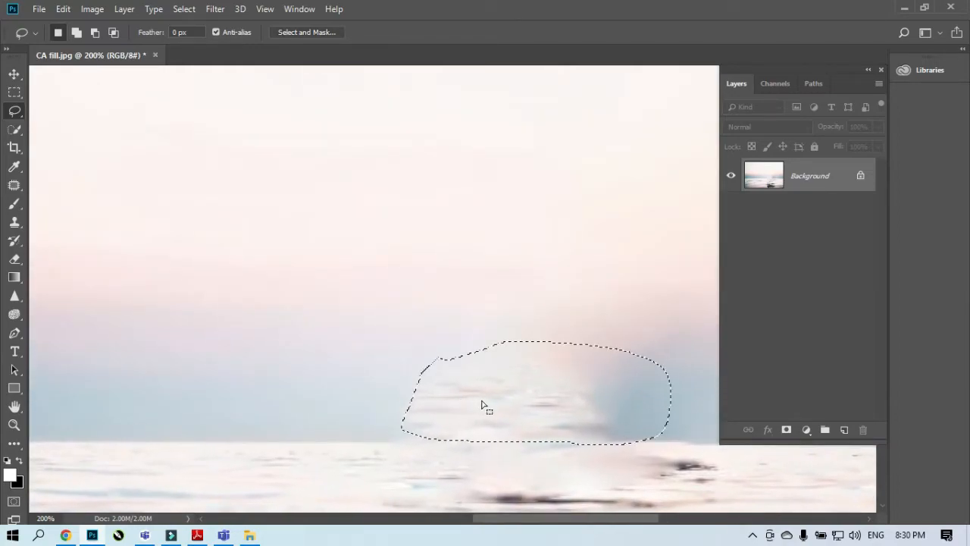
# Patch the selected smear with clean blue sky from further left along the horizon, using the Patch Tool in Normal mode.
pyautogui.click(13, 185)
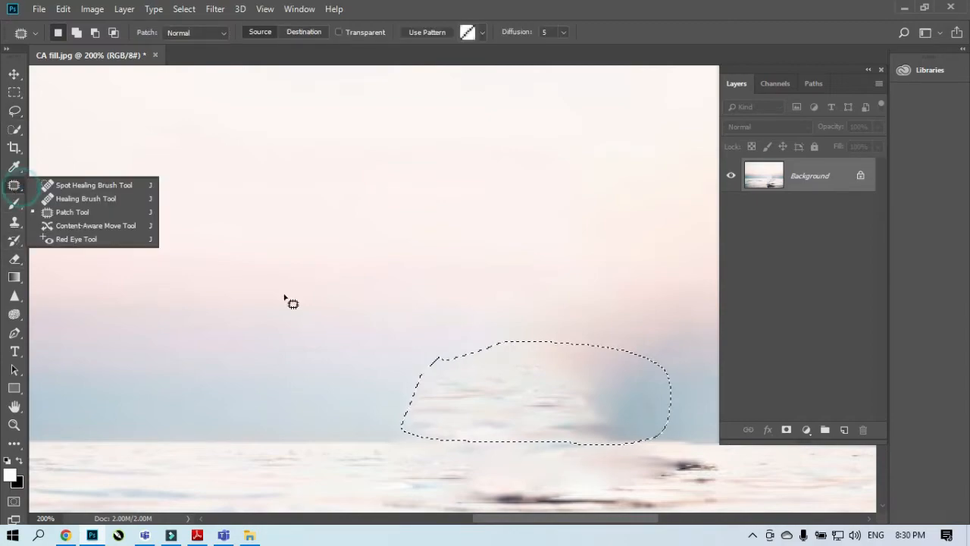
pyautogui.moveTo(494, 387)
pyautogui.mouseDown()
pyautogui.moveTo(423, 387)
pyautogui.moveTo(439, 398)
pyautogui.mouseUp()
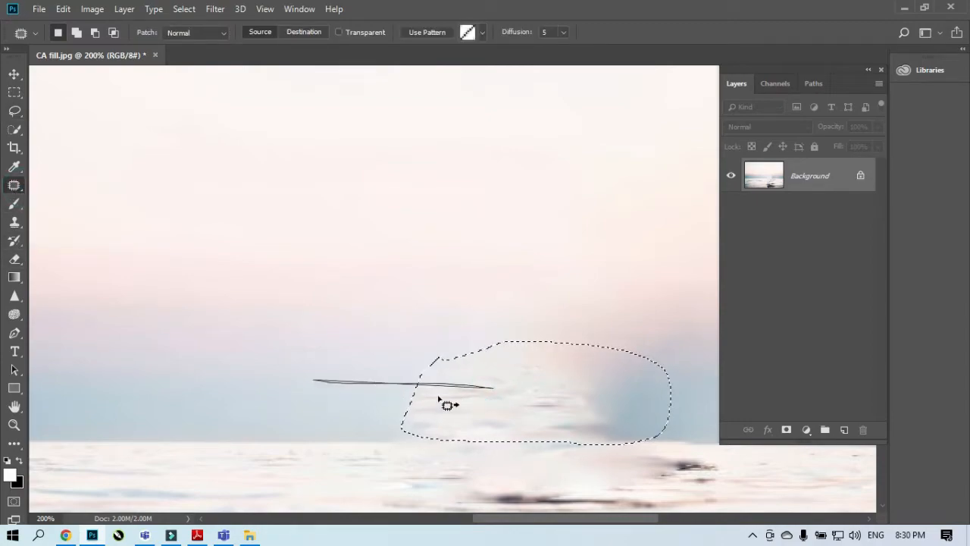
pyautogui.hotkey('ctrl', 'z')
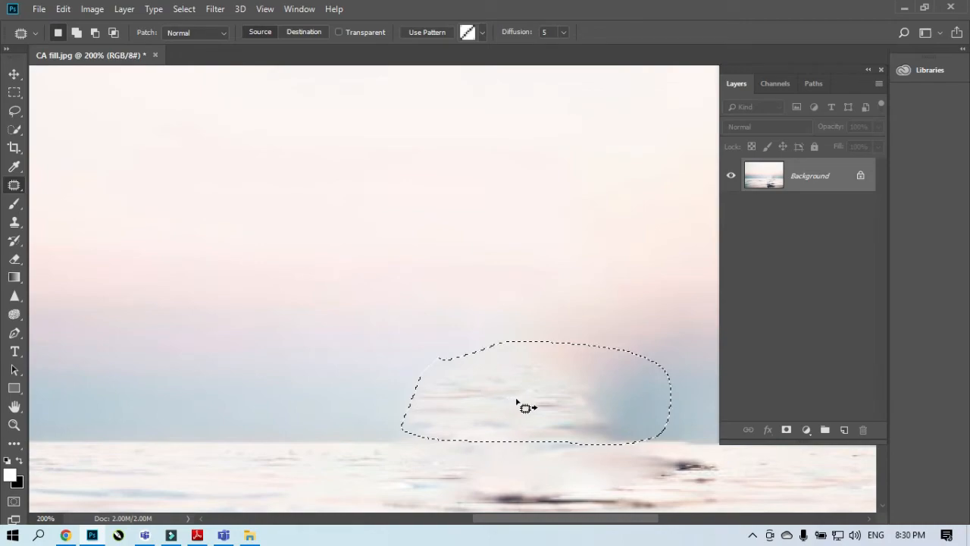
pyautogui.moveTo(516, 401); pyautogui.dragTo(244, 394)
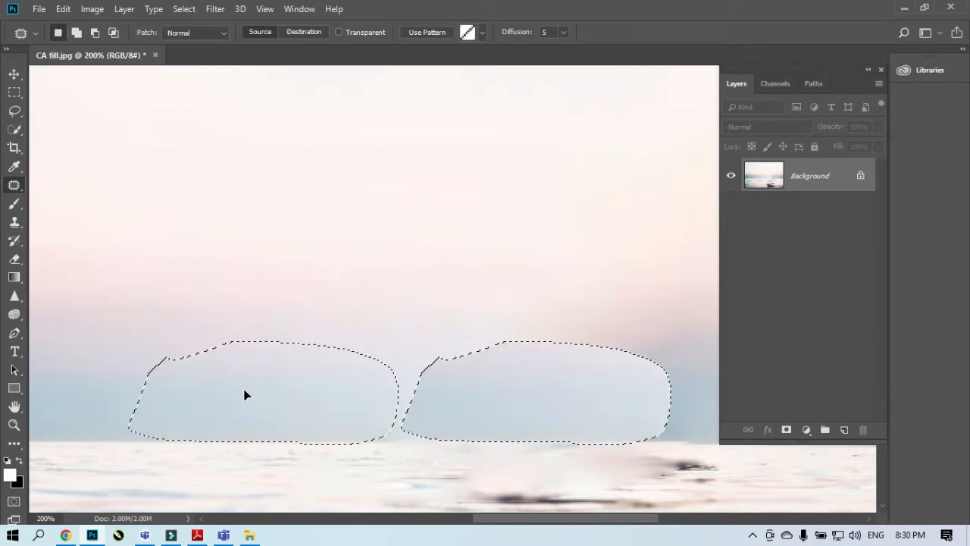
# Deselect the patched area and close CA fill.jpg without saving.
pyautogui.hotkey('ctrl', '-')
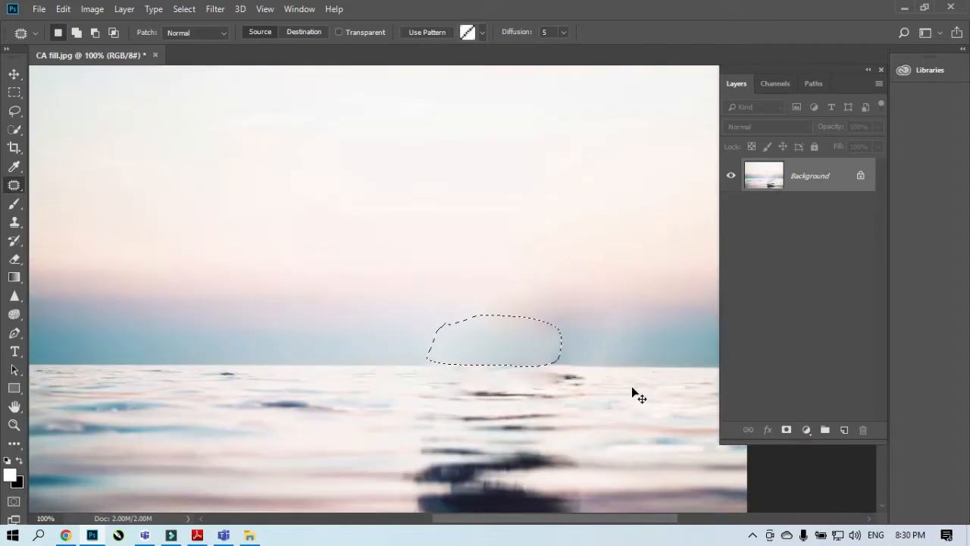
pyautogui.hotkey('ctrl', 'd')
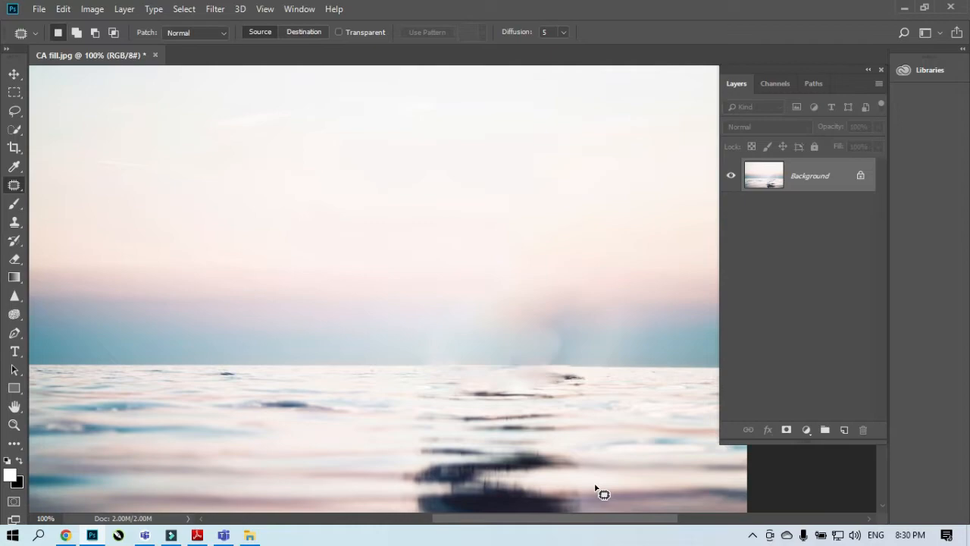
pyautogui.hotkey('ctrl', '-')
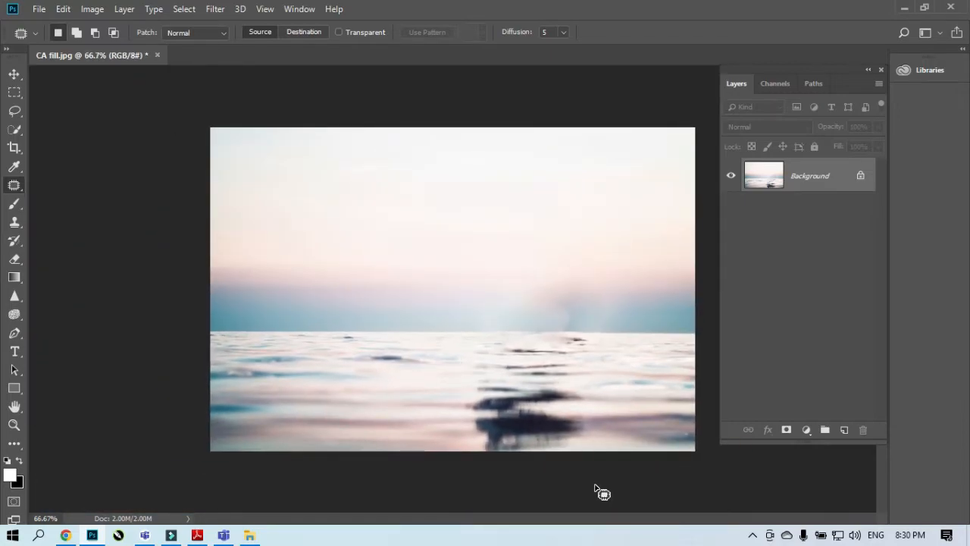
pyautogui.click(157, 54)
pyautogui.click(458, 208)
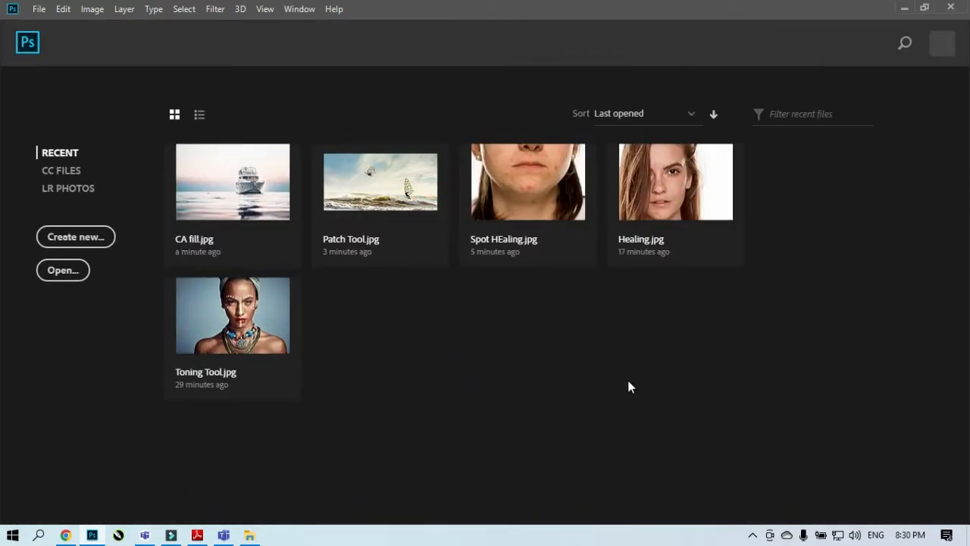
# Show the Content Aware Move slide in 10.pdf, and return to Photoshop to open the recent file Patch Tool.jpg.
pyautogui.click(197, 535)
pyautogui.scroll(-1, 384, 479)
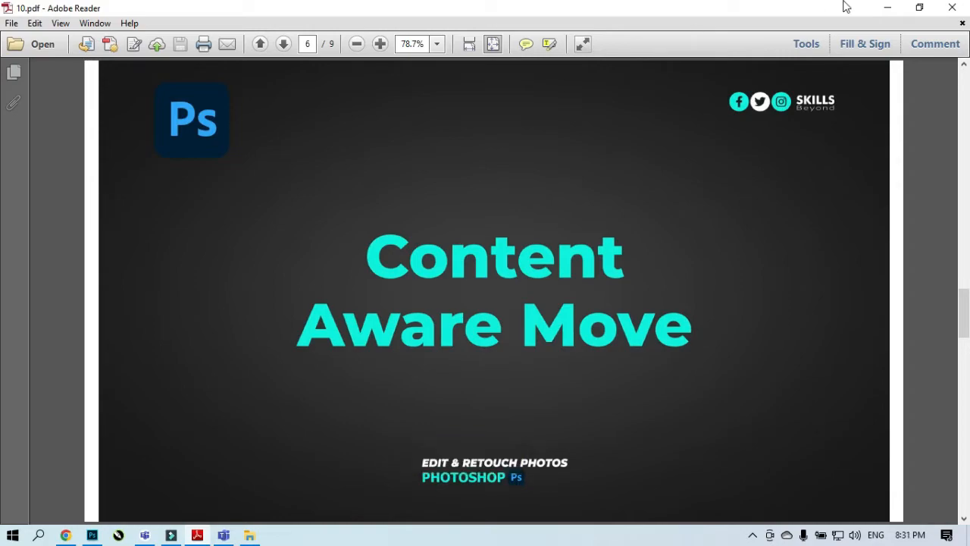
pyautogui.click(879, 8)
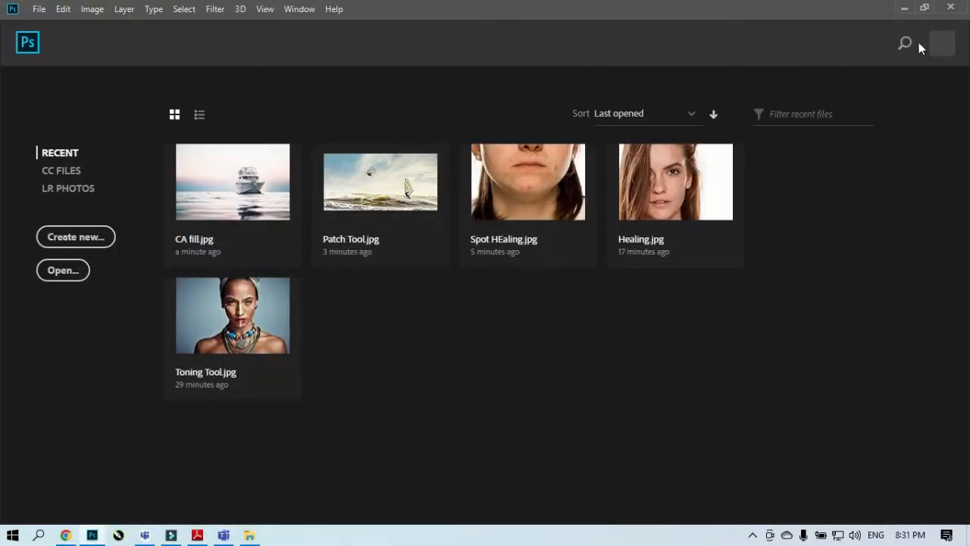
pyautogui.click(420, 179)
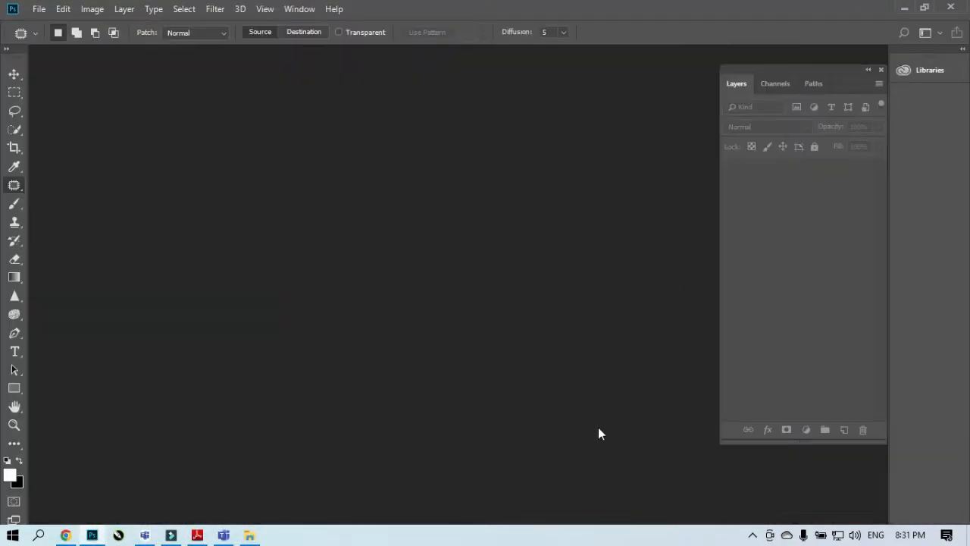
# Lasso loosely around the airborne windsurfer and activate the Content-Aware Move Tool.
pyautogui.hotkey('ctrl', '+')
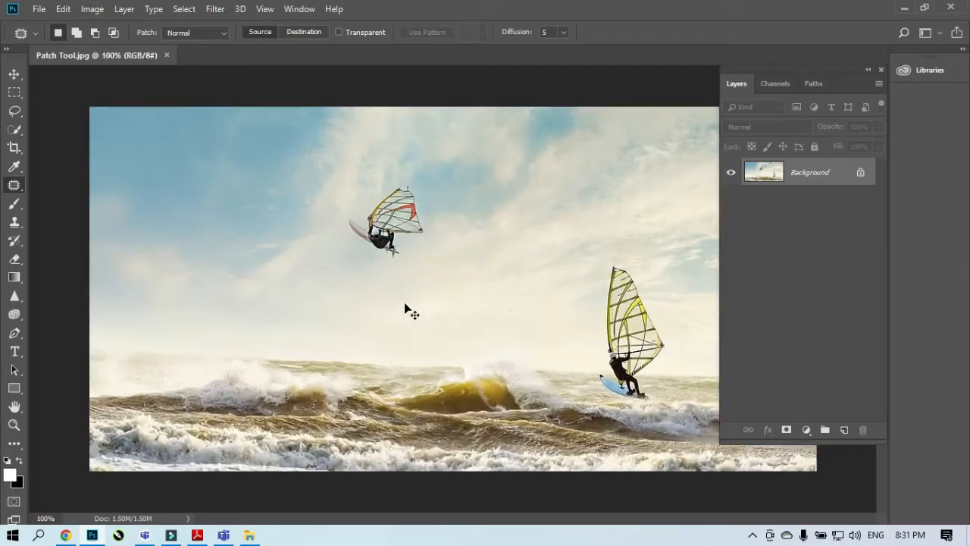
pyautogui.click(15, 111)
pyautogui.moveTo(369, 175)
pyautogui.mouseDown()
pyautogui.moveTo(331, 203)
pyautogui.moveTo(349, 265)
pyautogui.moveTo(471, 230)
pyautogui.moveTo(374, 167)
pyautogui.moveTo(348, 165)
pyautogui.mouseUp()
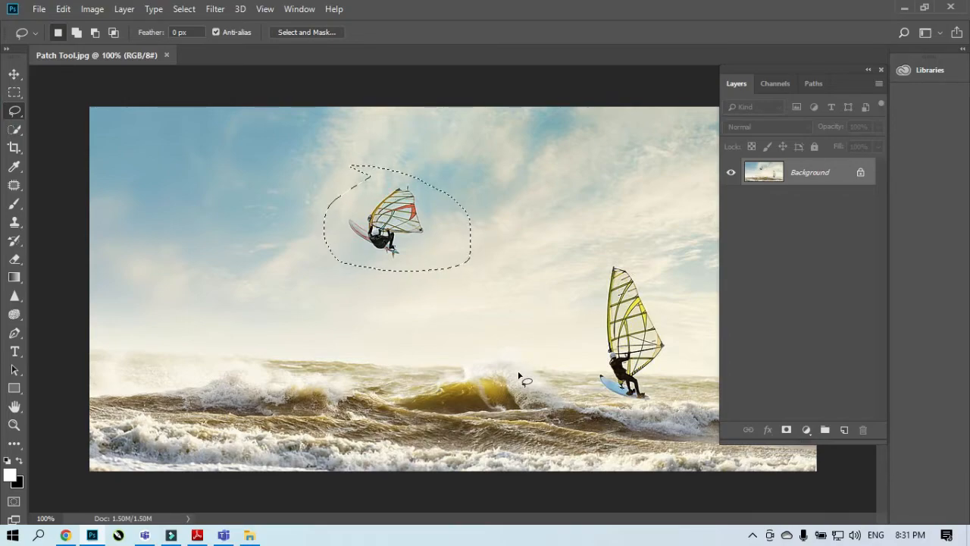
pyautogui.press('ctrl')
pyautogui.click(13, 185)
pyautogui.press('ctrl')
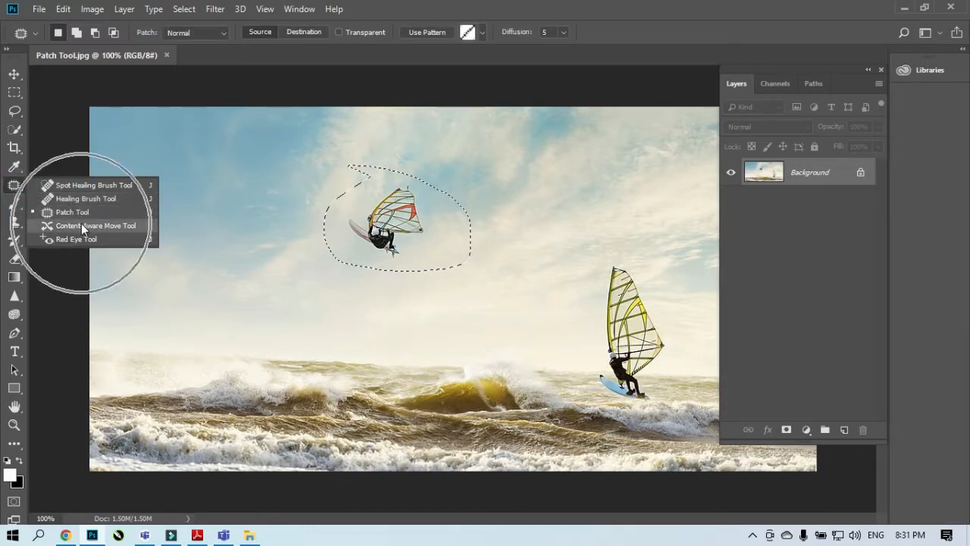
pyautogui.click(81, 225)
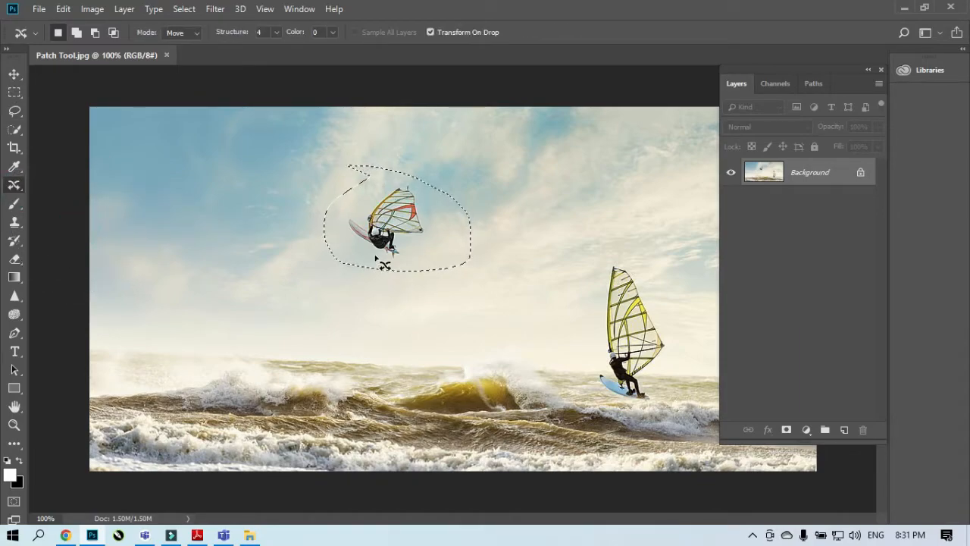
# Try moving the selected windsurfer into the sky above the second surfer with Content-Aware Move, and undo it.
pyautogui.moveTo(380, 247); pyautogui.dragTo(606, 202)
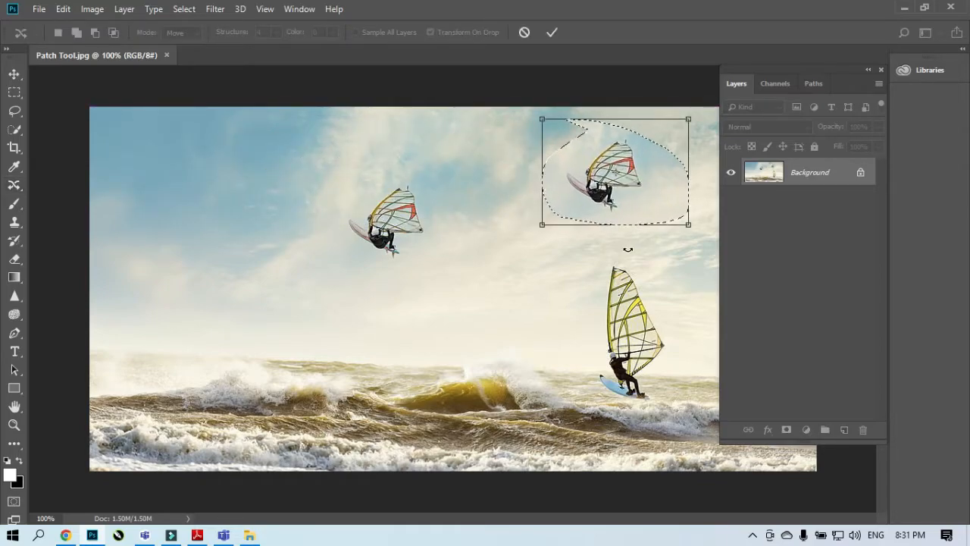
pyautogui.press('Return')
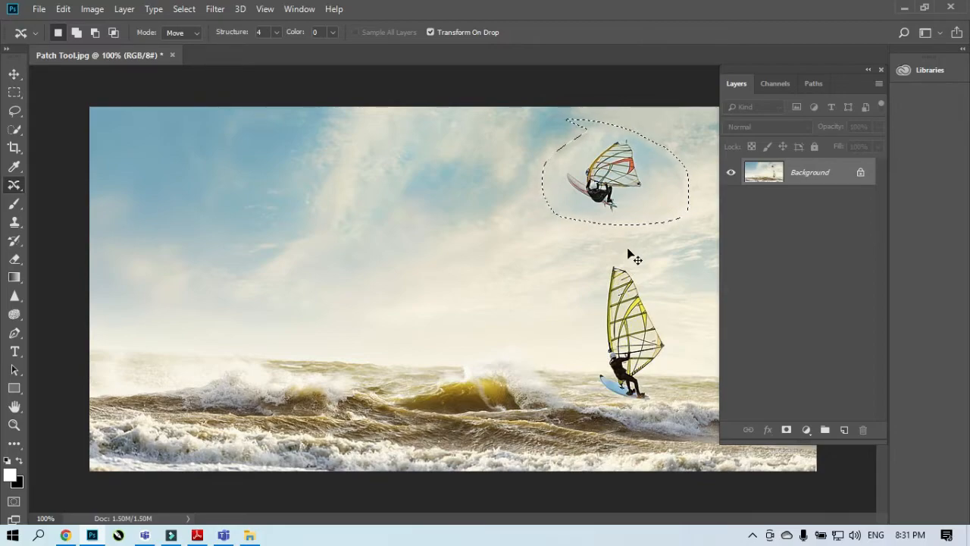
pyautogui.hotkey('ctrl', 'd')
pyautogui.hotkey('ctrl', 'z')
pyautogui.hotkey('ctrl', 'alt', 'z')
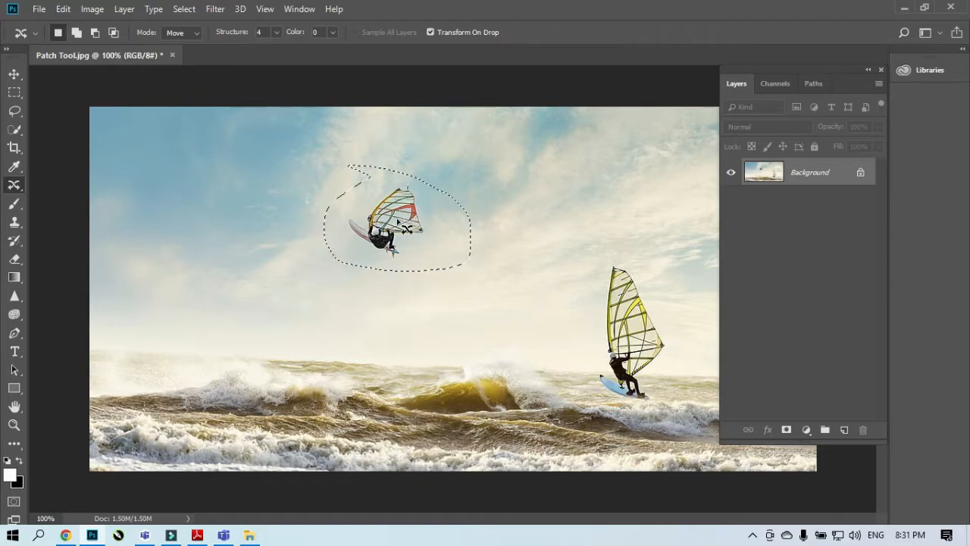
# Enlarge the windsurfer slightly just above the waves and relocate it to the sky up and left of the second surfer with Content-Aware Move.
pyautogui.moveTo(403, 219); pyautogui.dragTo(379, 311)
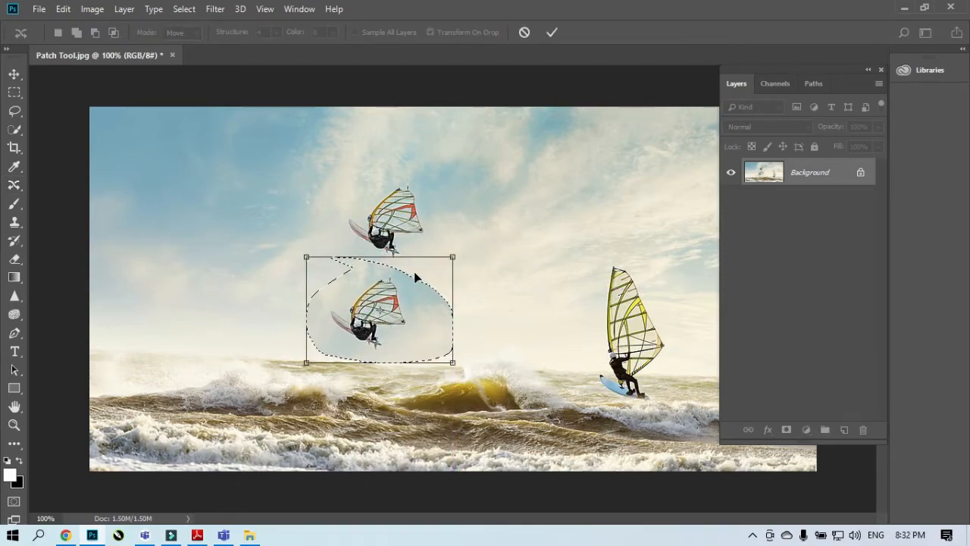
pyautogui.press('ctrl')
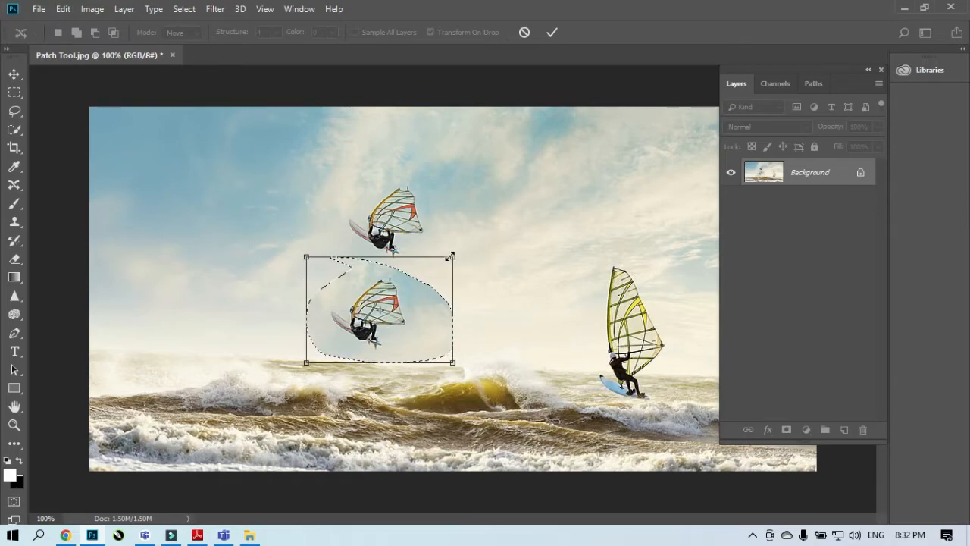
pyautogui.moveTo(452, 256); pyautogui.dragTo(404, 279)
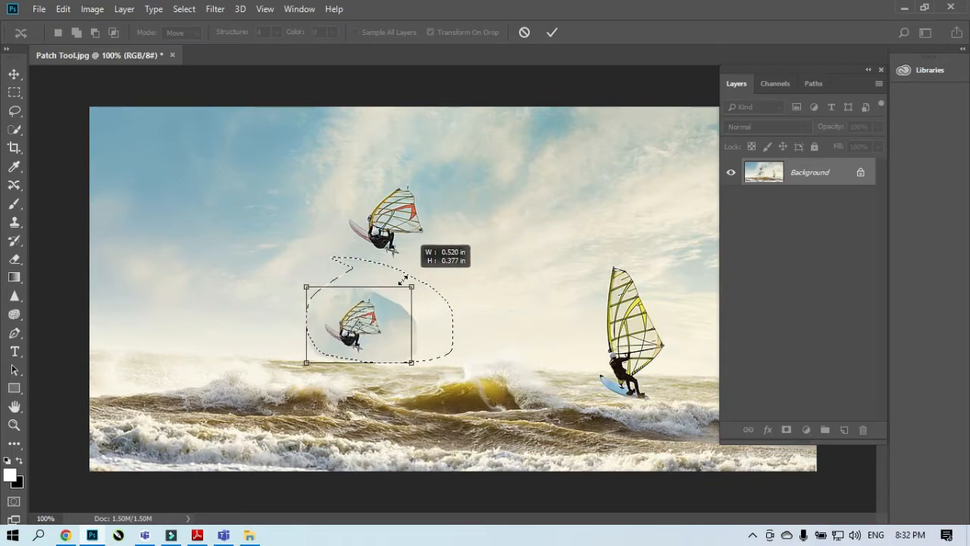
pyautogui.moveTo(347, 291); pyautogui.dragTo(493, 248)
pyautogui.press('Return')
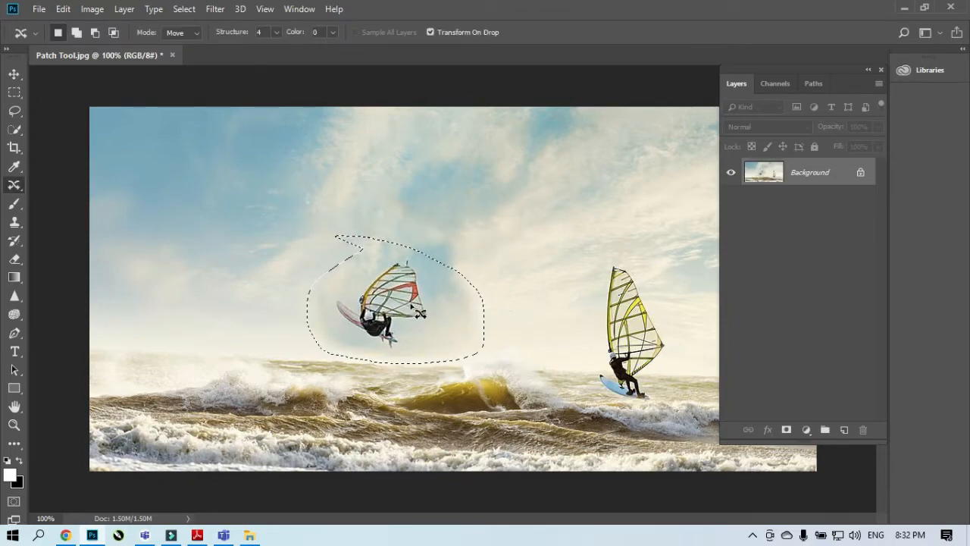
pyautogui.moveTo(396, 305); pyautogui.dragTo(555, 196)
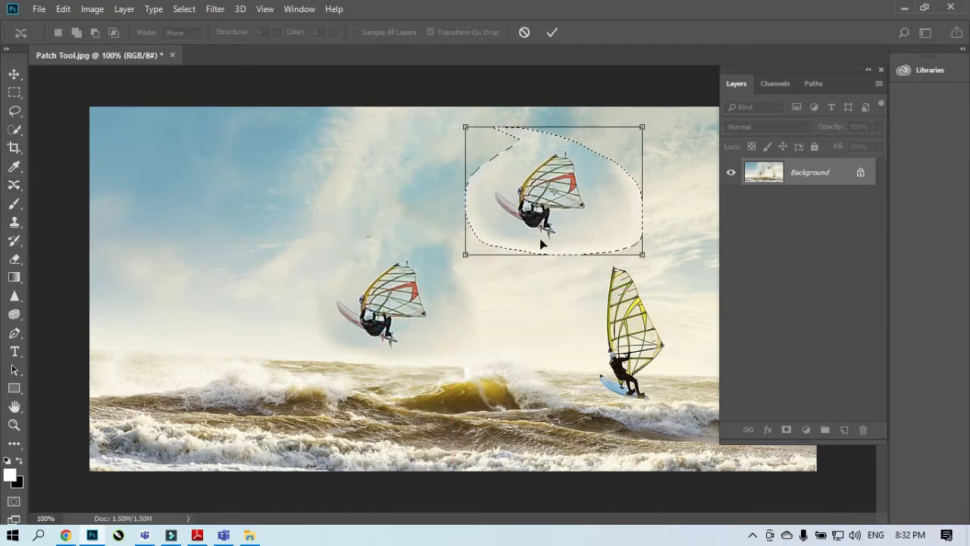
pyautogui.press('Return')
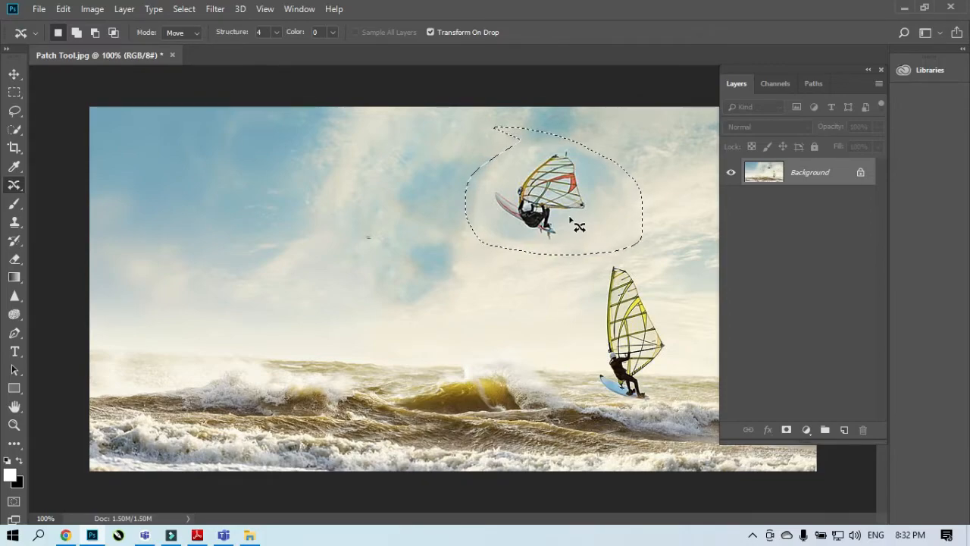
# Close Patch Tool.jpg without saving the changes.
pyautogui.click(167, 54)
pyautogui.click(175, 56)
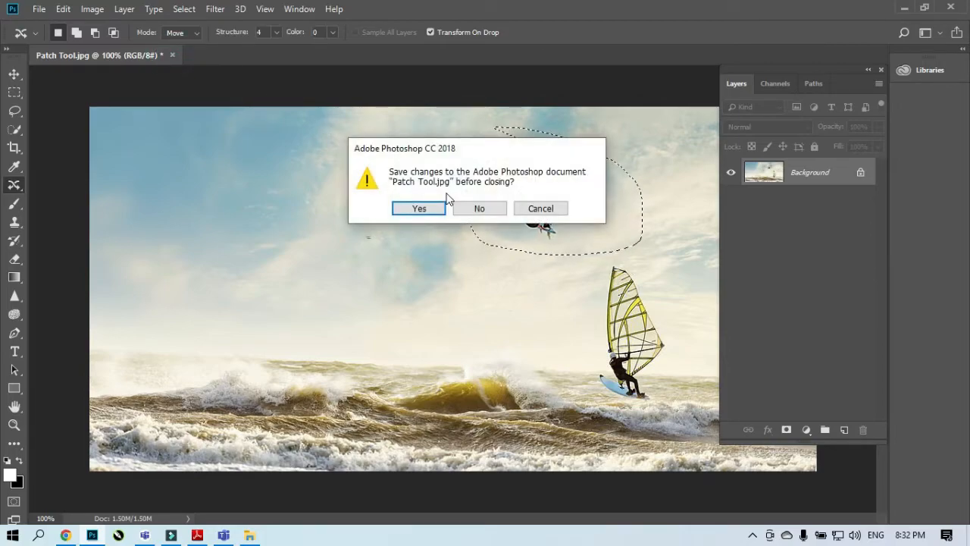
pyautogui.click(477, 208)
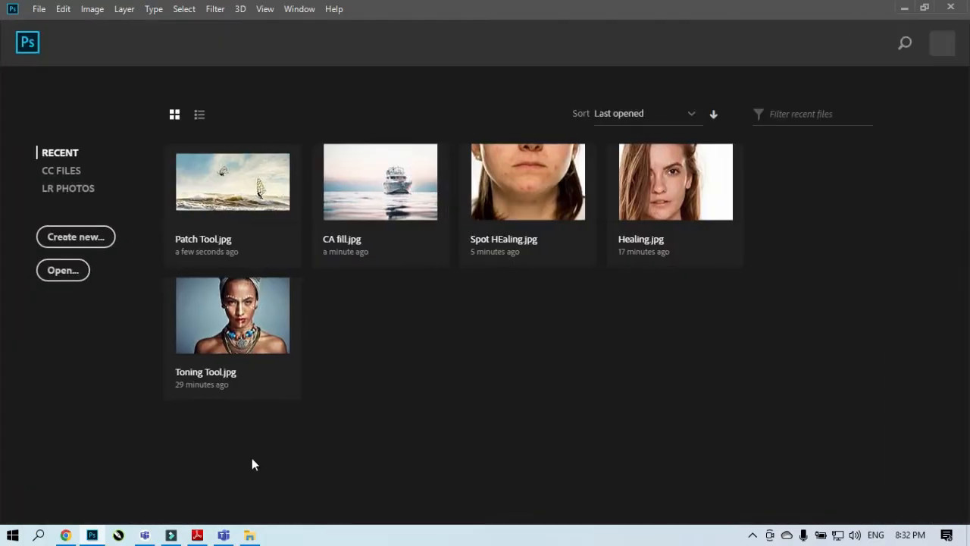
# Switch to the 10.pdf slides in Adobe Reader, view the Eraser Tool slide on page 7, and return to Photoshop.
pyautogui.click(170, 536)
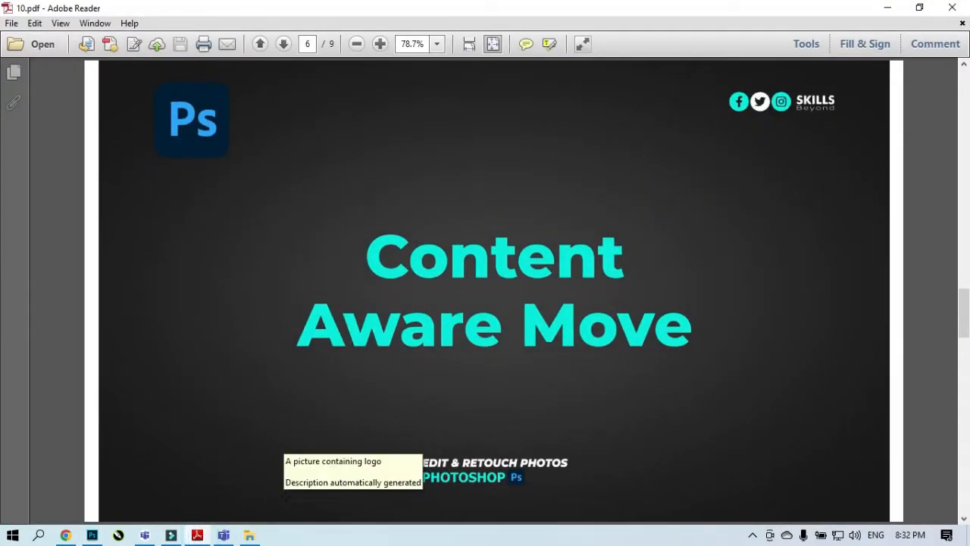
pyautogui.scroll(-1, 282, 447)
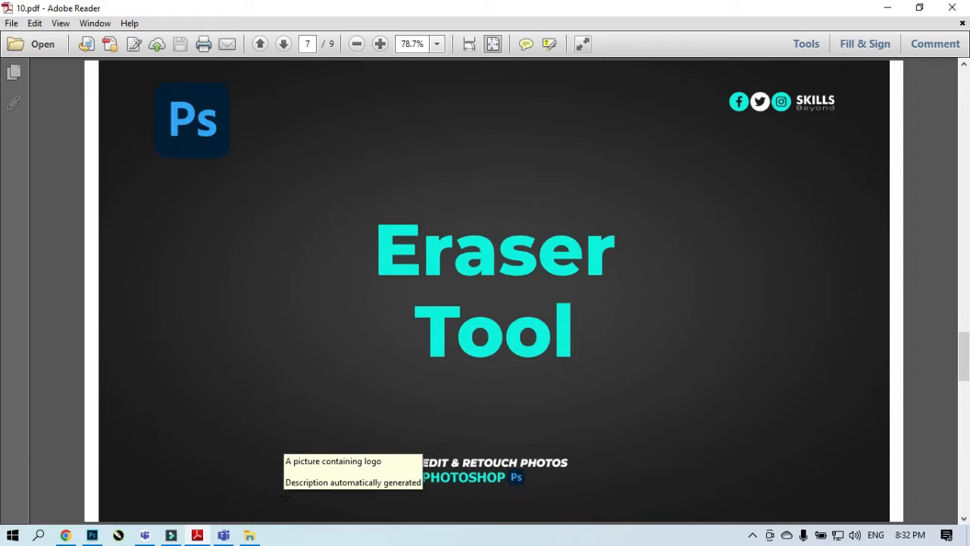
pyautogui.click(888, 8)
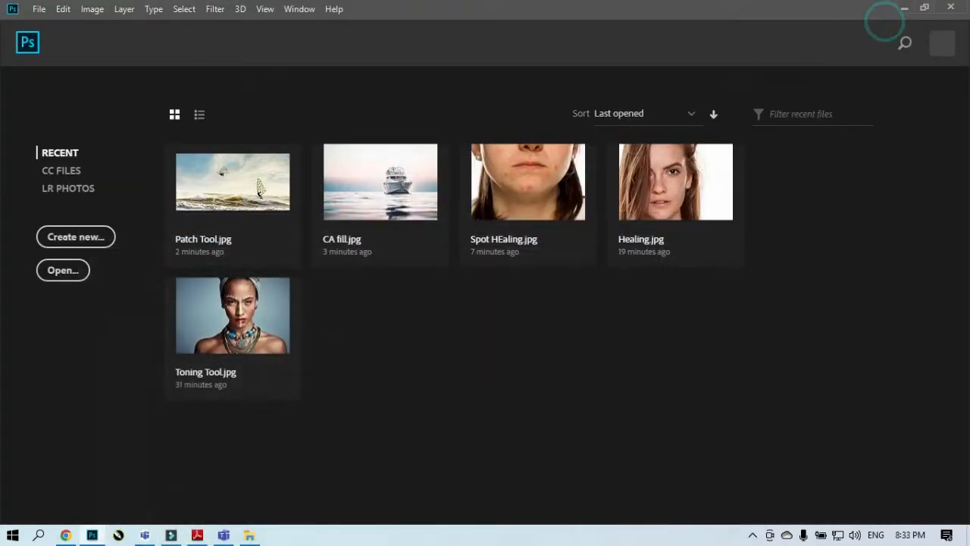
# Open the Earser image from the Lecture 10 folder in Photoshop.
pyautogui.click(900, 6)
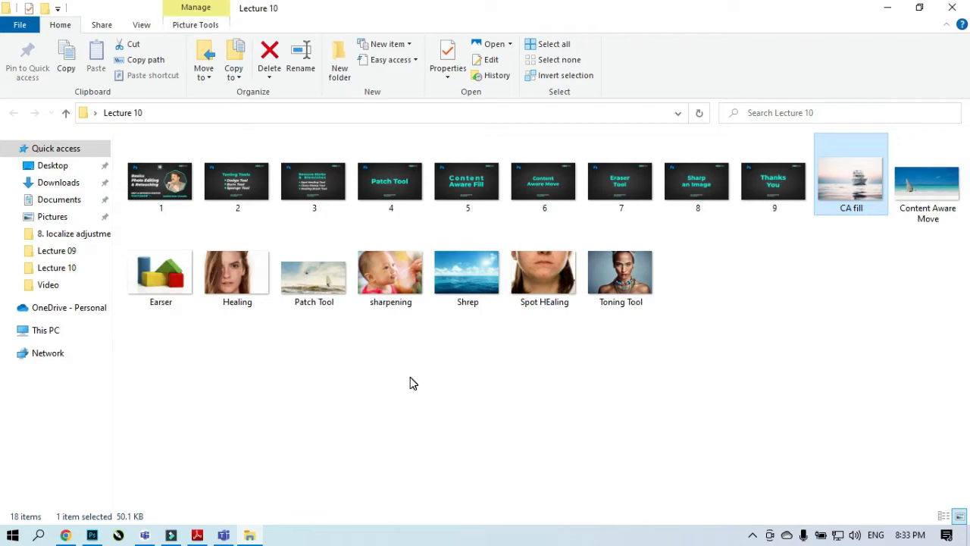
pyautogui.click(160, 273)
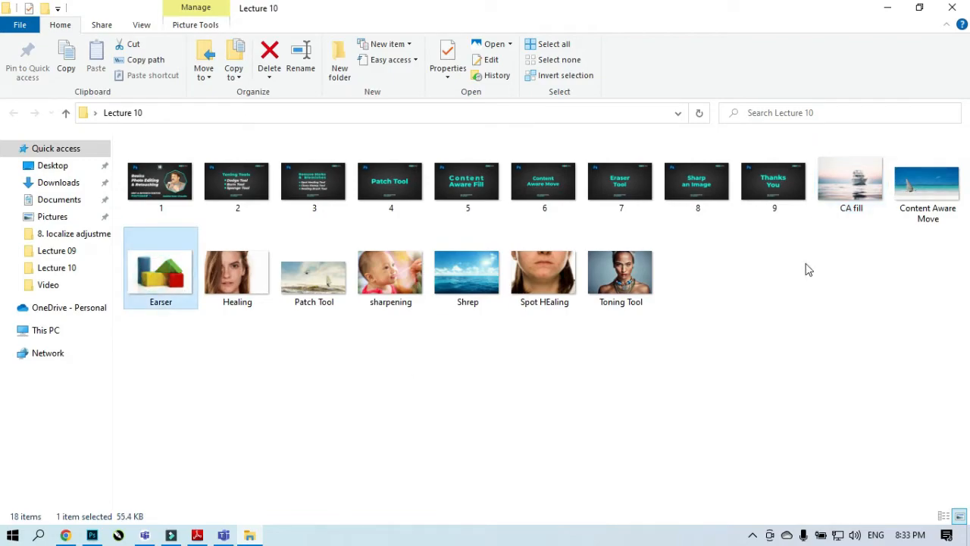
pyautogui.moveTo(158, 275)
pyautogui.mouseDown()
pyautogui.moveTo(132, 496)
pyautogui.moveTo(92, 534)
pyautogui.moveTo(436, 370)
pyautogui.mouseUp()
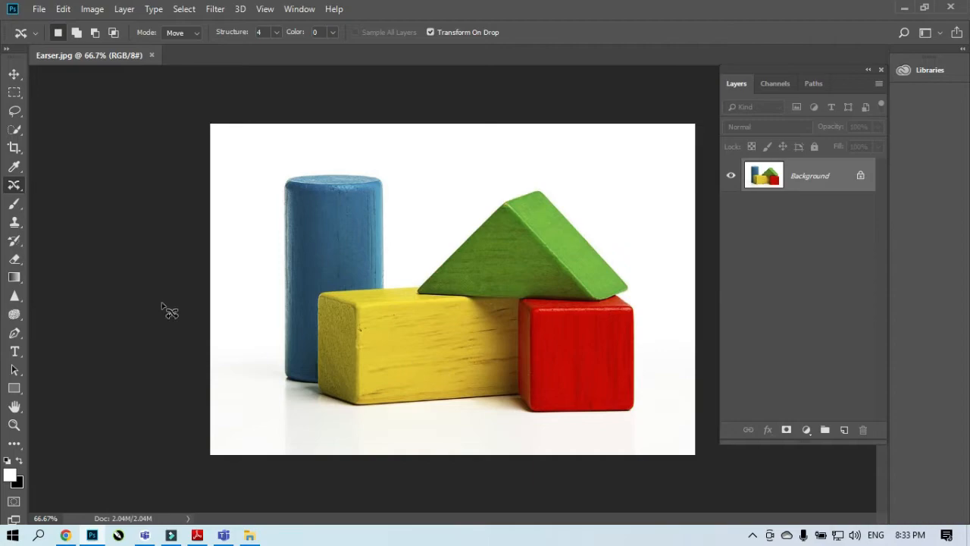
# Try erasing a vertical strip of the white background left of the blue cylinder with the Eraser Tool at 61 px in Brush mode.
pyautogui.click(15, 262)
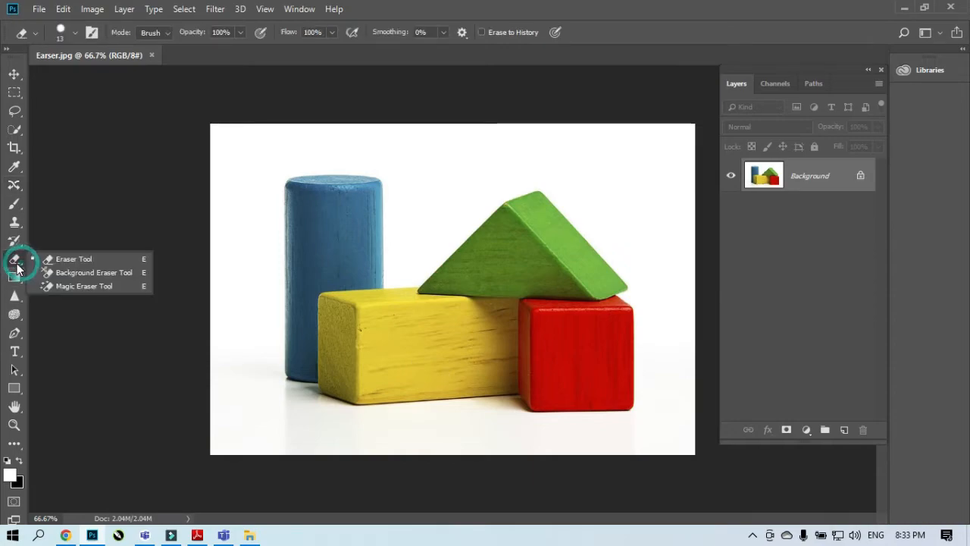
pyautogui.click(84, 274)
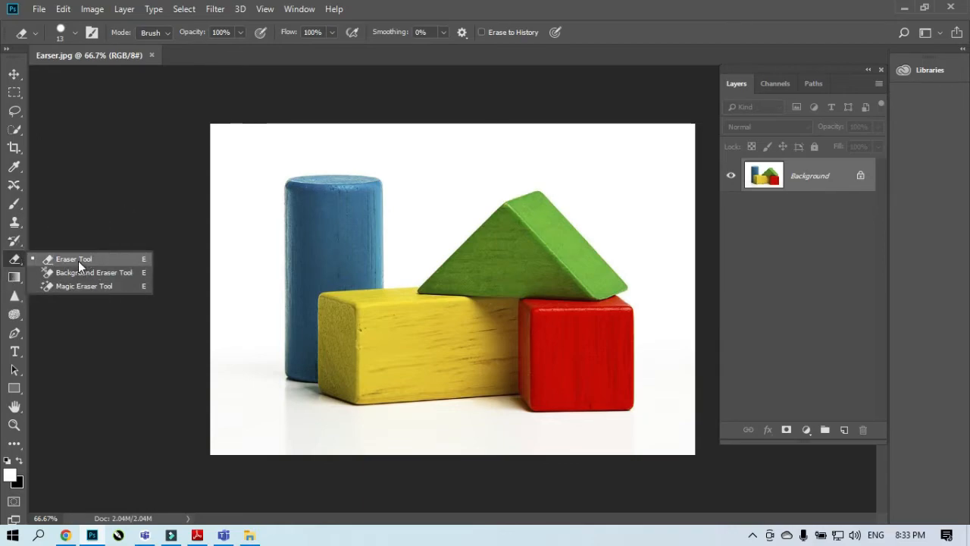
pyautogui.click(77, 257)
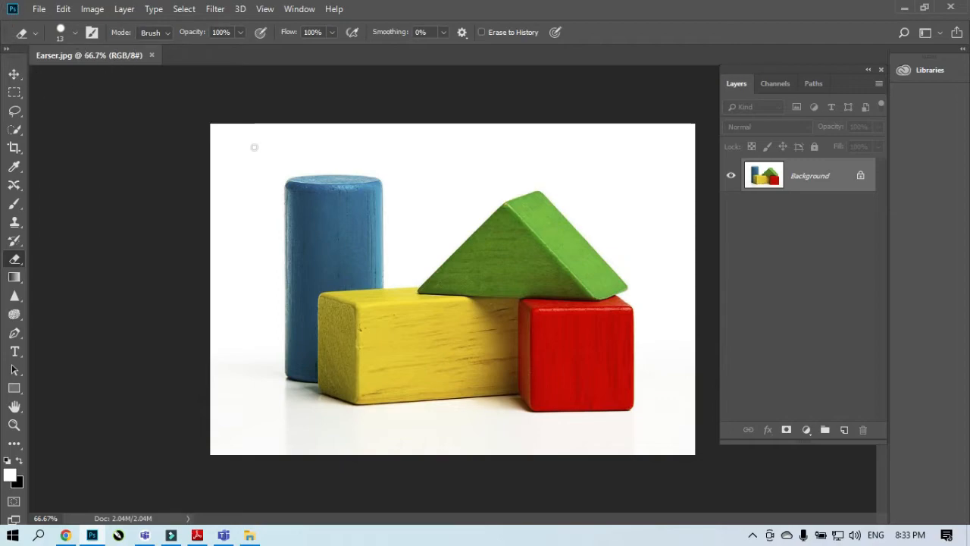
pyautogui.click(76, 34)
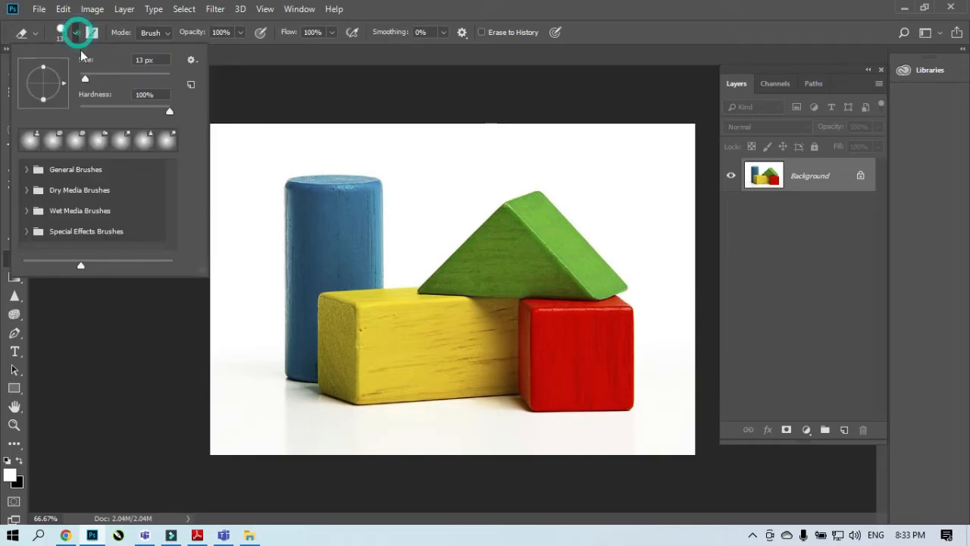
pyautogui.moveTo(86, 76); pyautogui.dragTo(99, 80)
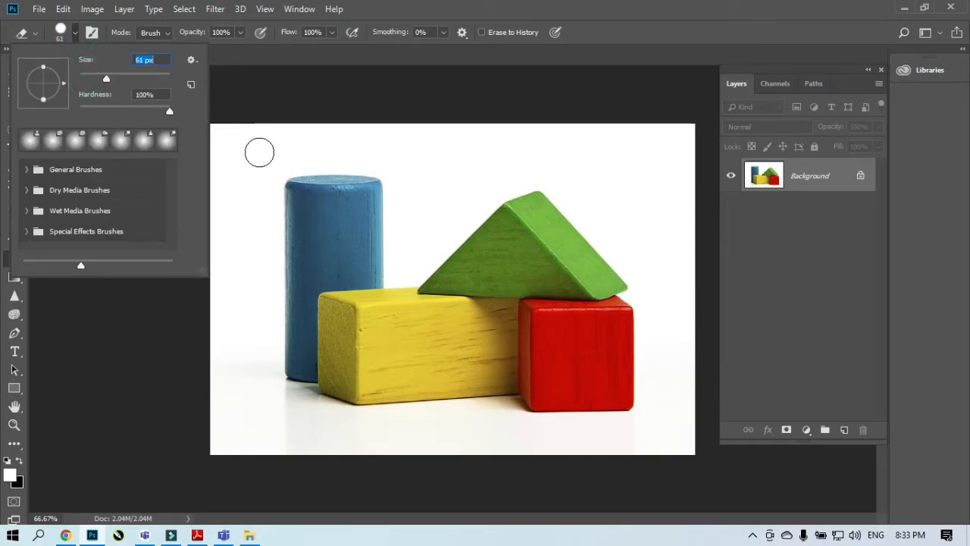
pyautogui.moveTo(244, 142); pyautogui.dragTo(227, 228)
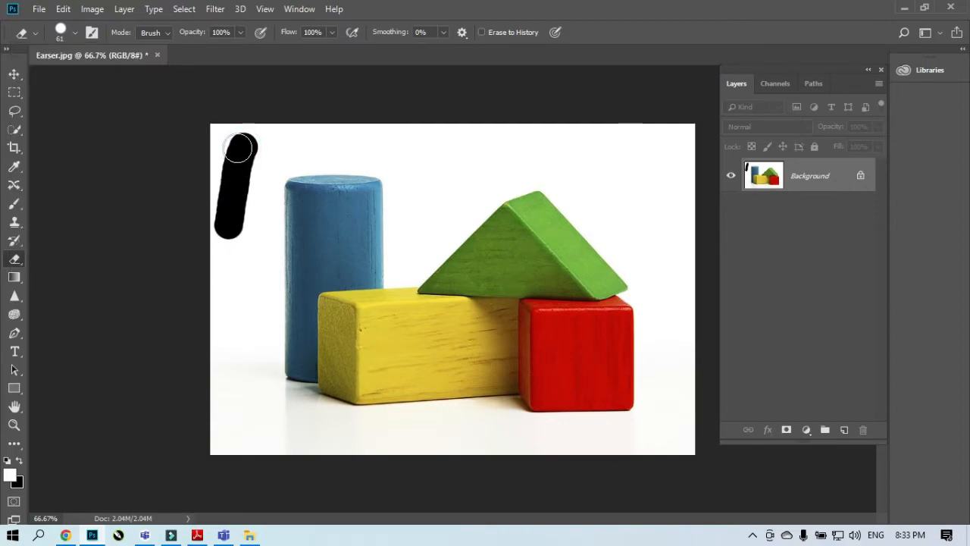
pyautogui.moveTo(242, 140); pyautogui.dragTo(237, 233)
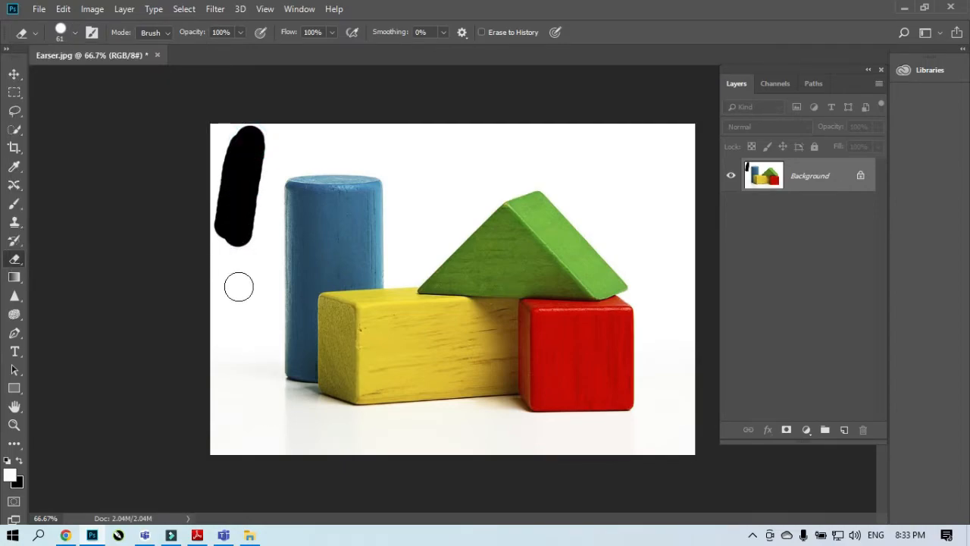
# Undo both Brush-mode eraser strokes beside the blue cylinder.
pyautogui.press('ctrl')
pyautogui.press('ctrl')
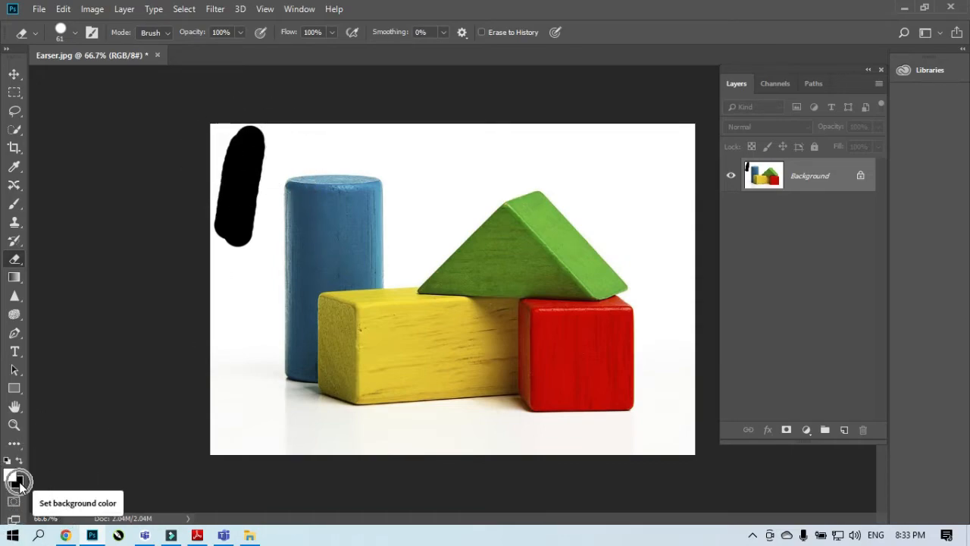
pyautogui.press('ctrl')
pyautogui.press('ctrl')
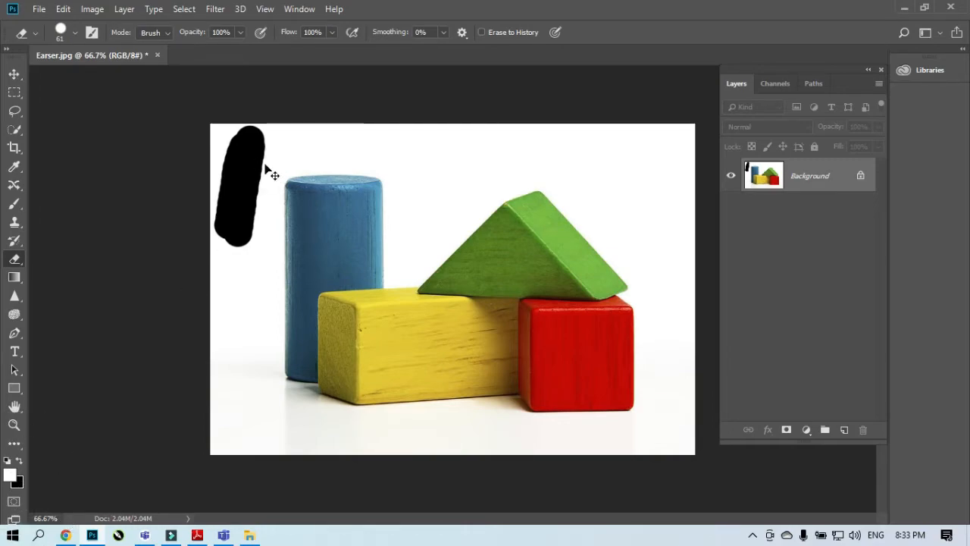
pyautogui.hotkey('ctrl', 'alt', 'z')
pyautogui.hotkey('ctrl', 'alt', 'z')
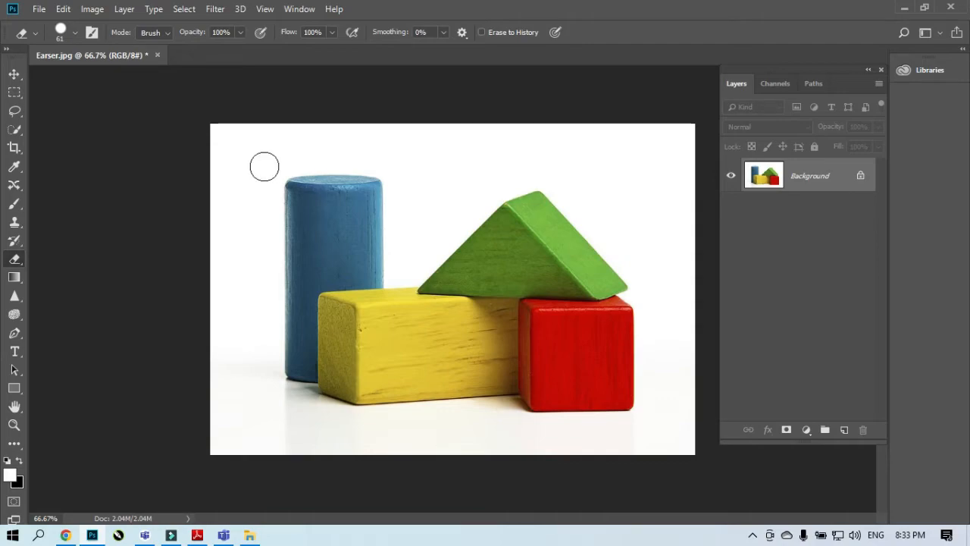
pyautogui.press('ctrl')
# Try a vertical eraser stroke in Pencil mode left of the blue cylinder, and undo it.
pyautogui.click(167, 32)
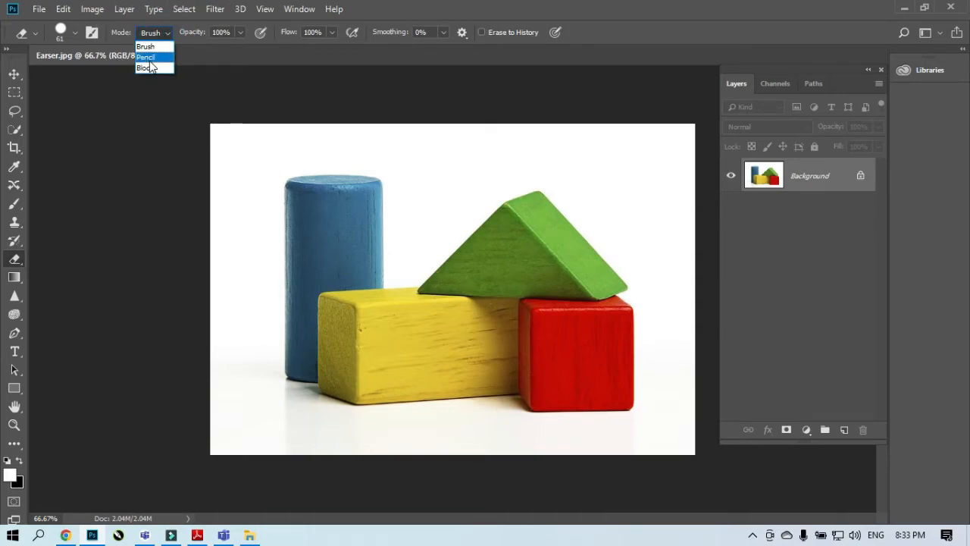
pyautogui.click(151, 57)
pyautogui.moveTo(242, 161); pyautogui.dragTo(232, 254)
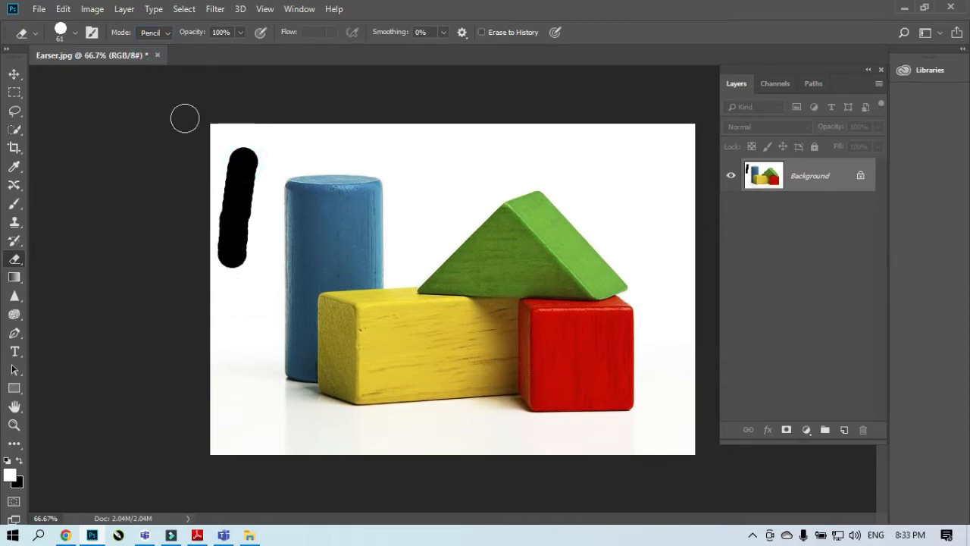
pyautogui.hotkey('ctrl', 'z')
# Try three short horizontal eraser strokes in Block mode above the green triangle, and undo them.
pyautogui.click(155, 33)
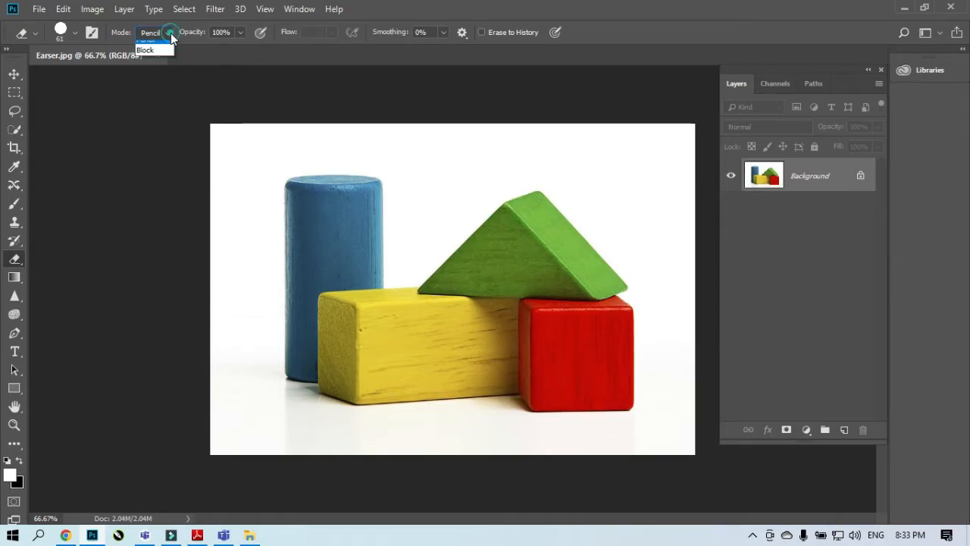
pyautogui.click(151, 68)
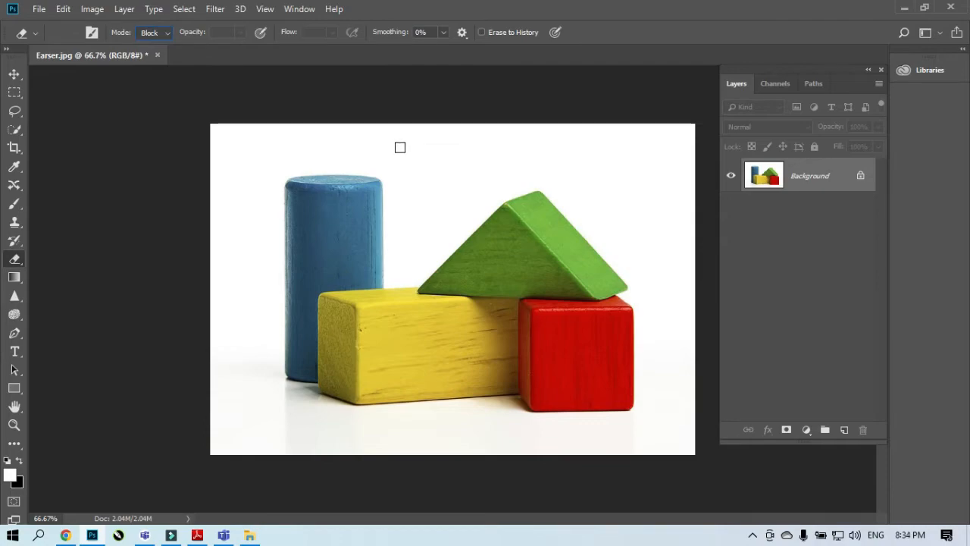
pyautogui.moveTo(401, 148)
pyautogui.mouseDown()
pyautogui.moveTo(564, 164)
pyautogui.moveTo(621, 153)
pyautogui.mouseUp()
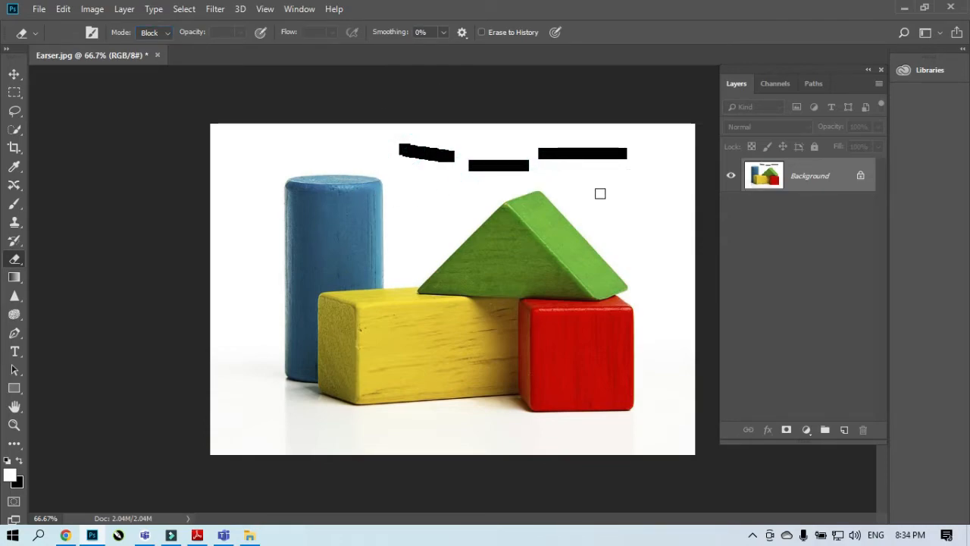
pyautogui.hotkey('ctrl', 'z')
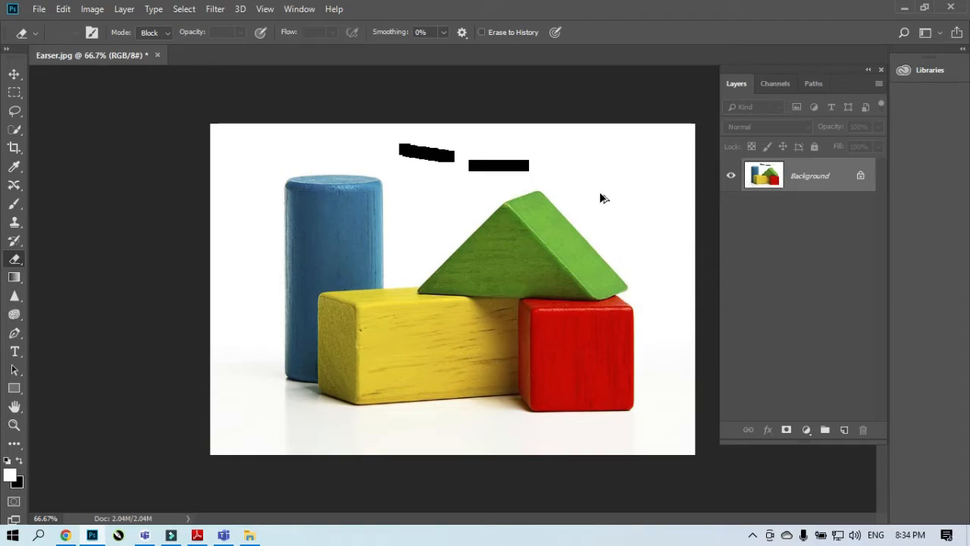
pyautogui.hotkey('ctrl', 'z')
pyautogui.hotkey('ctrl', 'z')
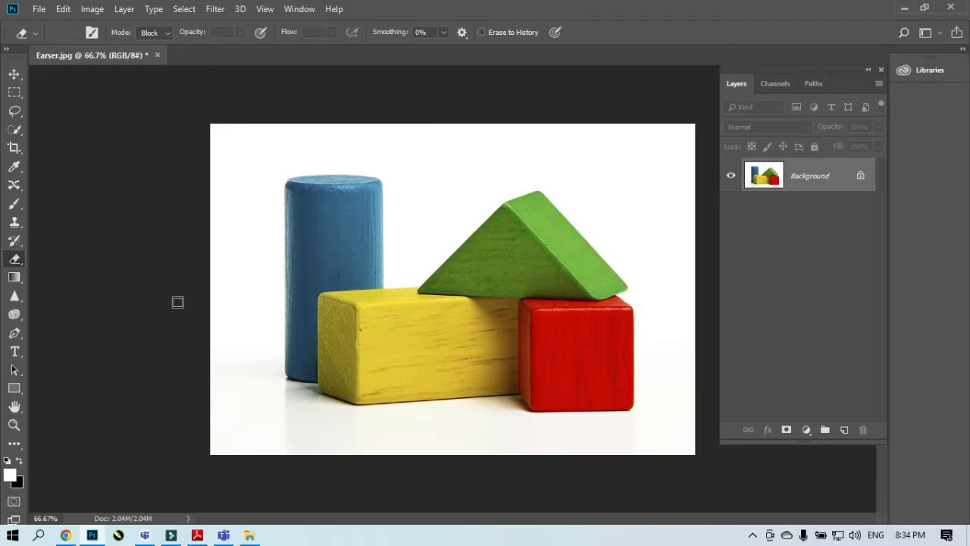
# Try erasing the white background along the image's left, top and right edges with the Background Eraser Tool at 50 px.
pyautogui.rightClick(17, 259)
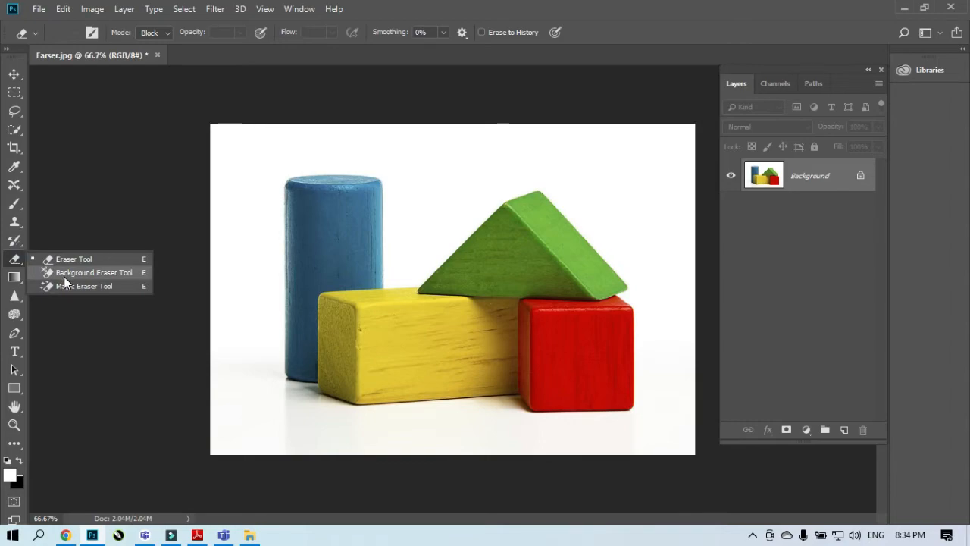
pyautogui.click(71, 272)
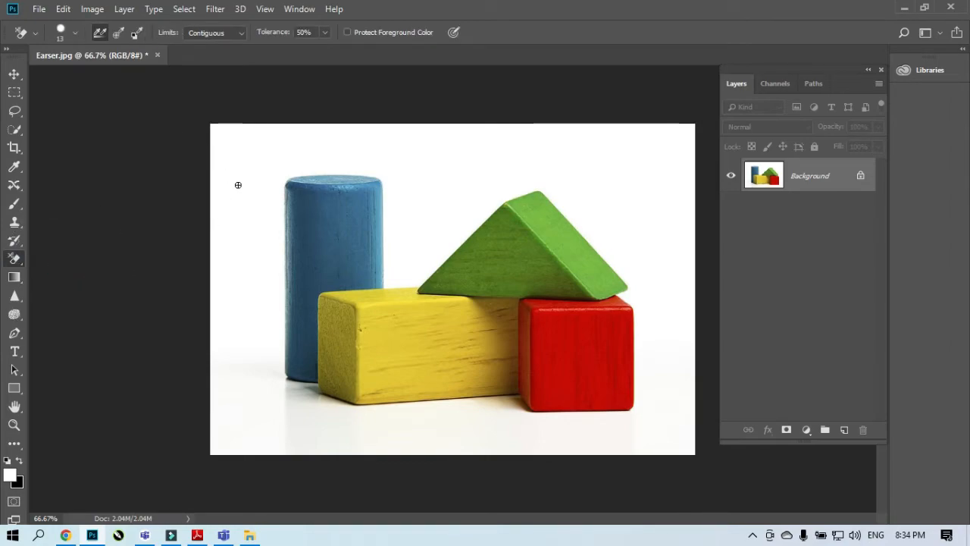
pyautogui.press(']')
pyautogui.press(']')
pyautogui.press(']')
pyautogui.press(']')
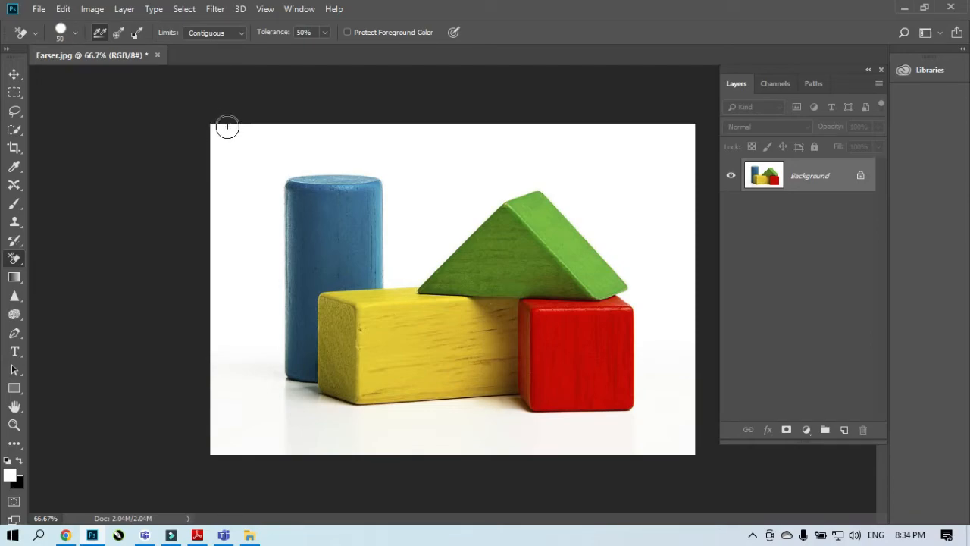
pyautogui.moveTo(227, 129); pyautogui.dragTo(229, 358)
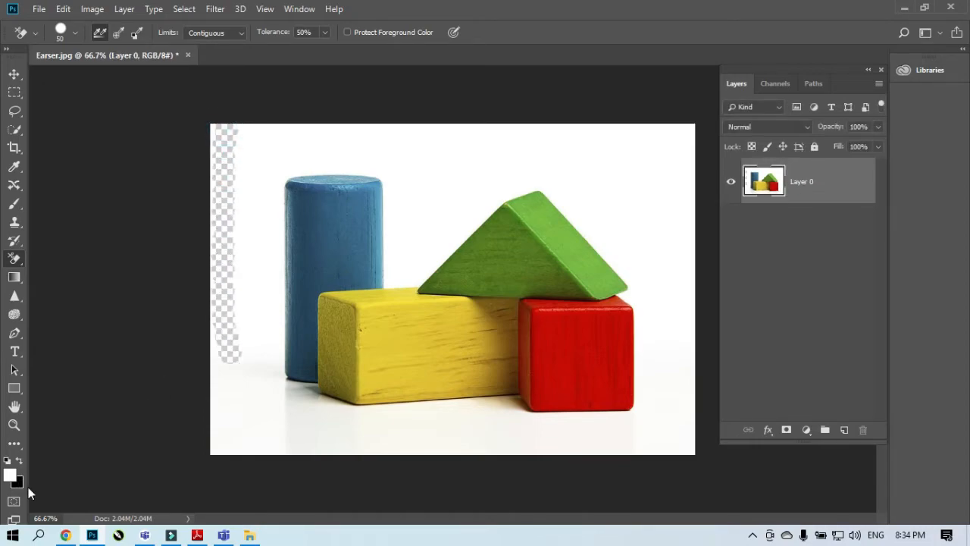
pyautogui.press('ctrl')
pyautogui.moveTo(241, 135)
pyautogui.mouseDown()
pyautogui.moveTo(674, 143)
pyautogui.moveTo(695, 136)
pyautogui.moveTo(574, 129)
pyautogui.moveTo(688, 126)
pyautogui.moveTo(675, 374)
pyautogui.moveTo(690, 306)
pyautogui.moveTo(675, 445)
pyautogui.moveTo(685, 399)
pyautogui.moveTo(656, 445)
pyautogui.mouseUp()
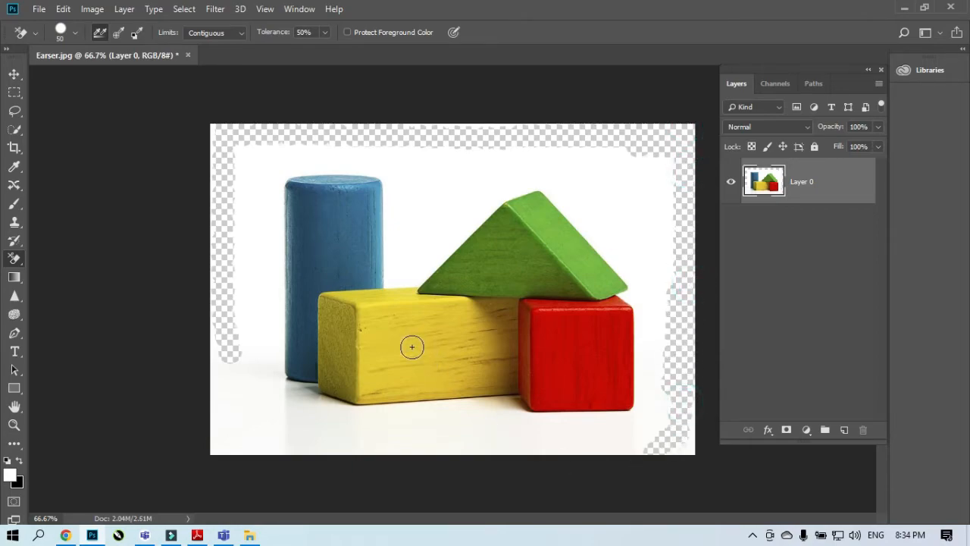
# Try erasing across the yellow and red blocks with the Background Eraser Tool, and undo those strokes.
pyautogui.moveTo(412, 347); pyautogui.dragTo(498, 340)
pyautogui.moveTo(382, 351)
pyautogui.mouseDown()
pyautogui.moveTo(442, 355)
pyautogui.moveTo(368, 340)
pyautogui.moveTo(540, 318)
pyautogui.moveTo(422, 349)
pyautogui.moveTo(533, 370)
pyautogui.moveTo(388, 372)
pyautogui.mouseUp()
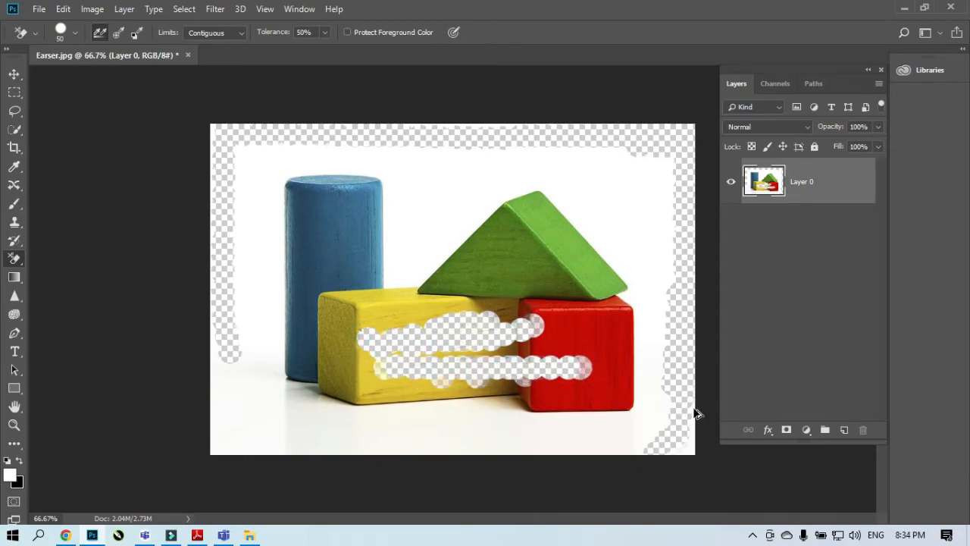
pyautogui.hotkey('ctrl', 'alt', 'z')
pyautogui.hotkey('ctrl', 'alt', 'z')
pyautogui.hotkey('ctrl', 'alt', 'z')
pyautogui.hotkey('ctrl', 'alt', 'z')
pyautogui.hotkey('ctrl', 'alt', 'z')
pyautogui.hotkey('ctrl', 'alt', 'z')
pyautogui.hotkey('ctrl', 'alt', 'z')
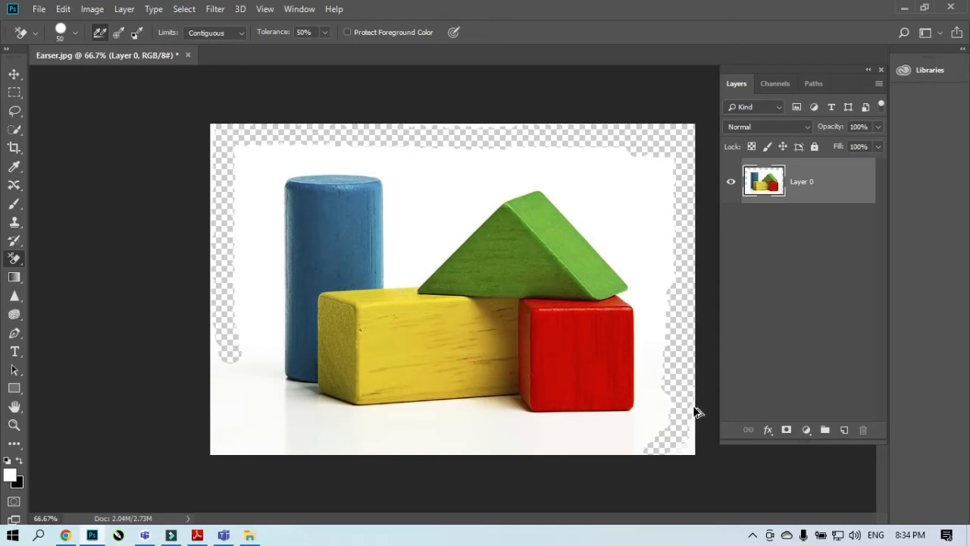
# Undo all Background Eraser strokes along the image edges to restore the locked Background layer.
pyautogui.hotkey('ctrl', 'alt', 'z')
pyautogui.hotkey('ctrl', 'alt', 'z')
pyautogui.hotkey('ctrl', 'alt', 'z')
pyautogui.hotkey('ctrl', 'alt', 'z')
pyautogui.hotkey('ctrl', 'alt', 'z')
pyautogui.hotkey('ctrl', 'alt', 'z')
pyautogui.hotkey('ctrl', 'alt', 'z')
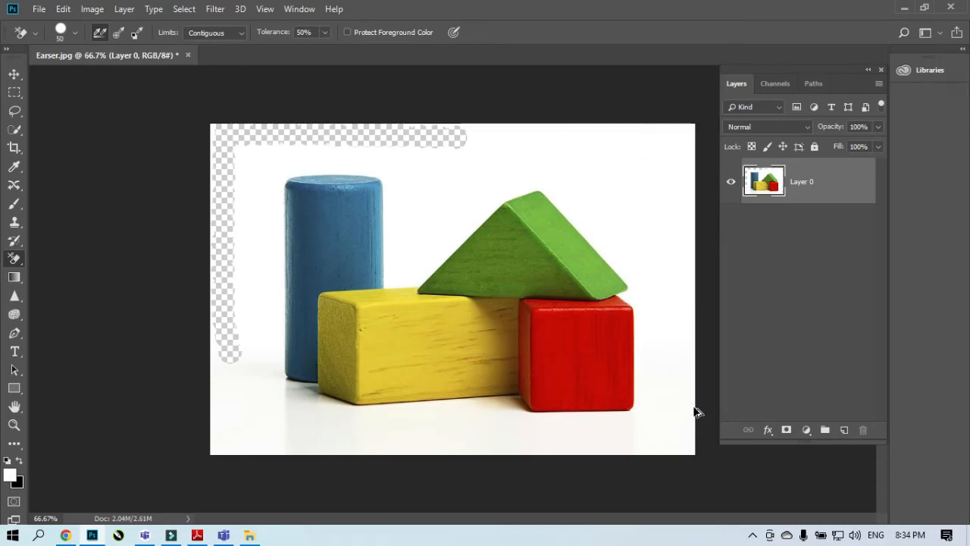
pyautogui.hotkey('ctrl', 'alt', 'z')
pyautogui.hotkey('ctrl', 'alt', 'z')
pyautogui.hotkey('ctrl', 'alt', 'z')
pyautogui.hotkey('ctrl', 'alt', 'z')
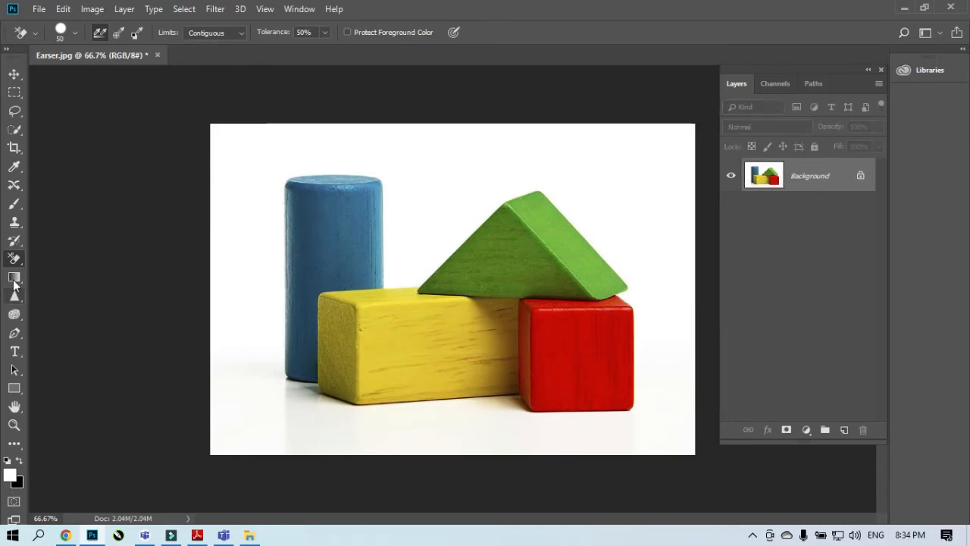
# Remove the white background around the blocks with the Magic Eraser Tool at tolerance 32 with Contiguous on.
pyautogui.rightClick(13, 258)
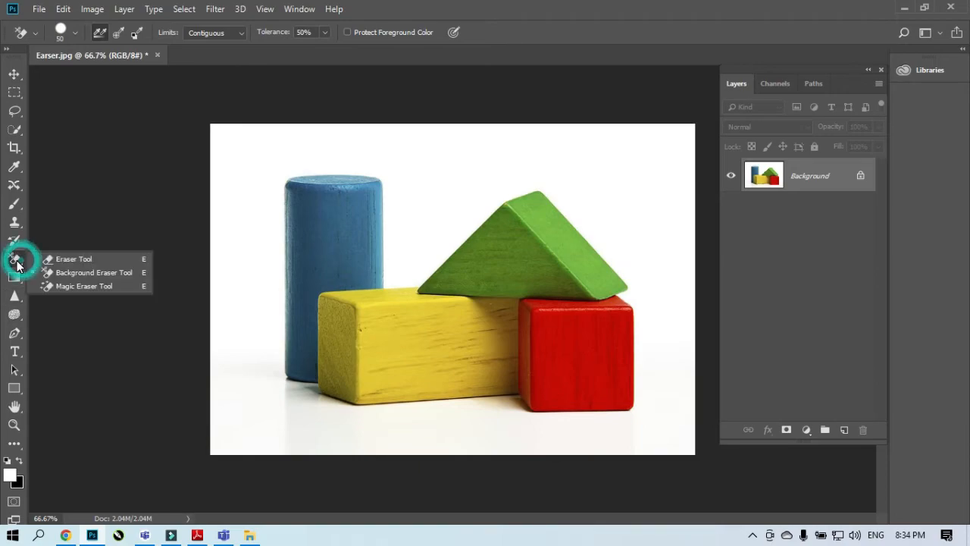
pyautogui.click(79, 286)
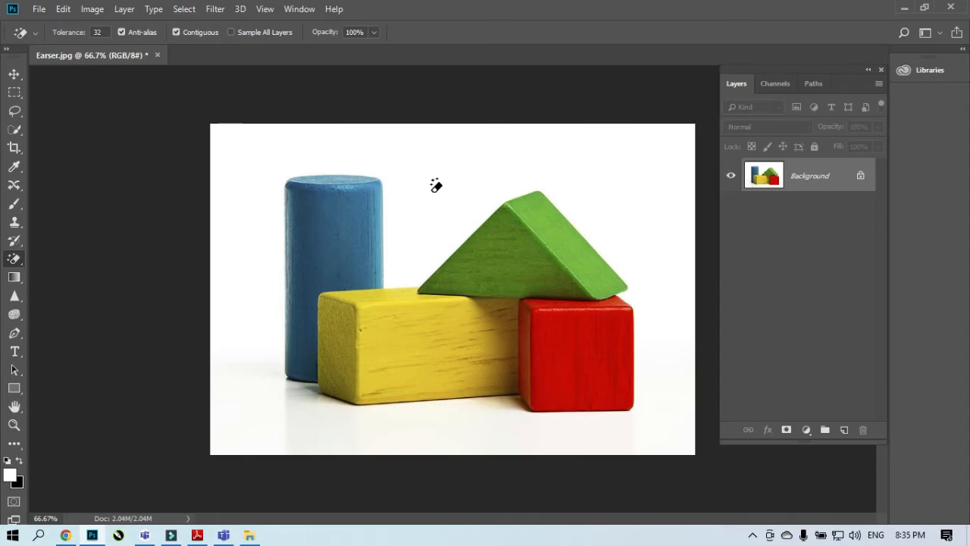
pyautogui.click(658, 171)
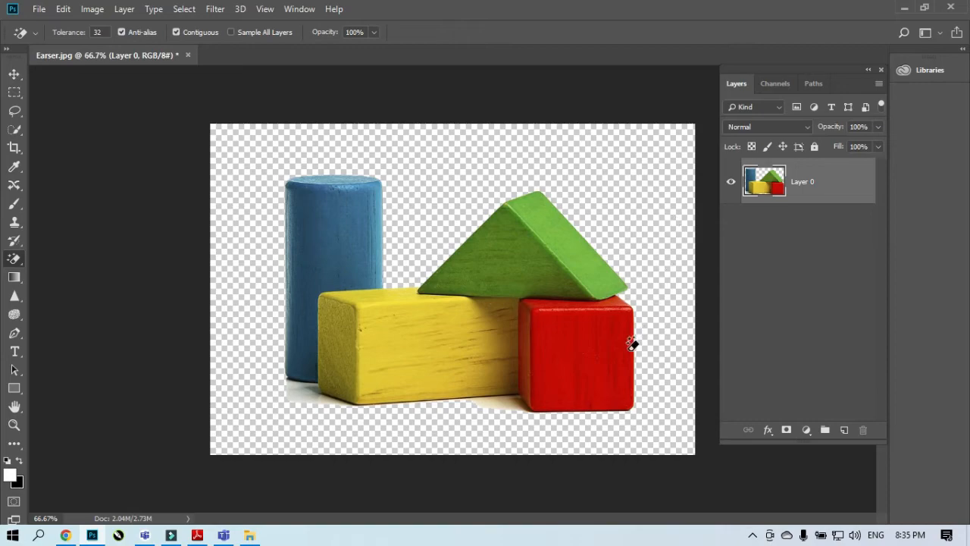
# Try erasing the red block's front face and the blue cylinder with the Magic Eraser Tool at tolerance 32.
pyautogui.click(589, 369)
pyautogui.click(586, 370)
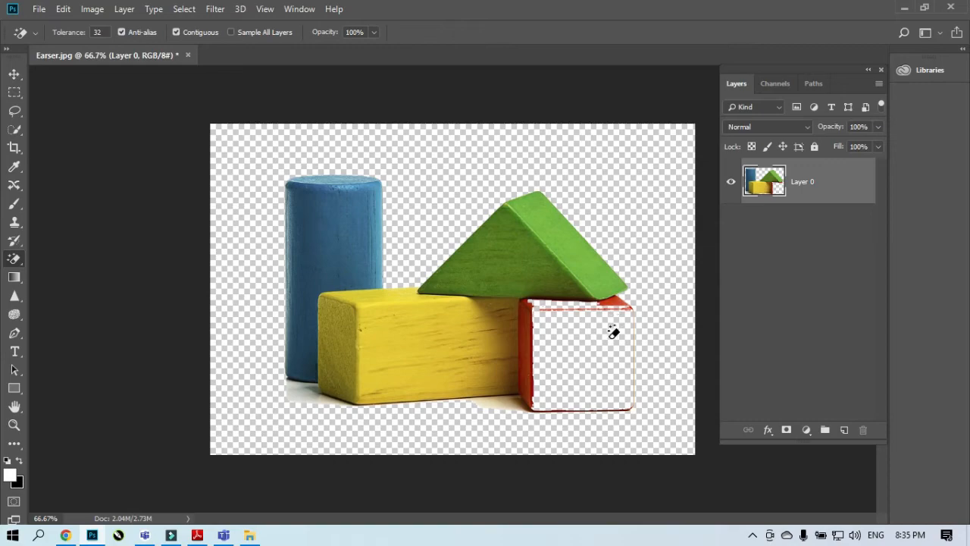
pyautogui.click(527, 335)
pyautogui.click(535, 323)
pyautogui.click(535, 324)
pyautogui.click(535, 323)
pyautogui.click(535, 324)
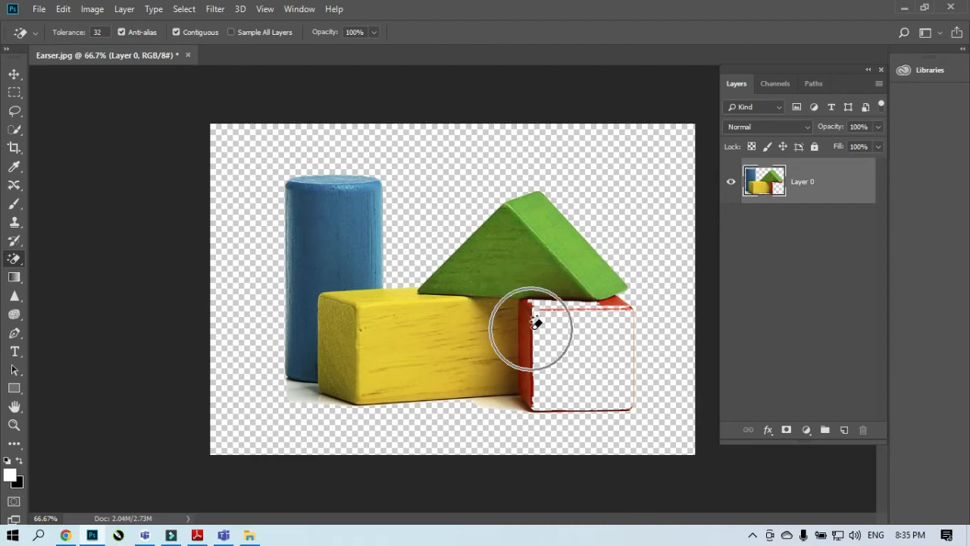
pyautogui.click(535, 323)
pyautogui.click(335, 247)
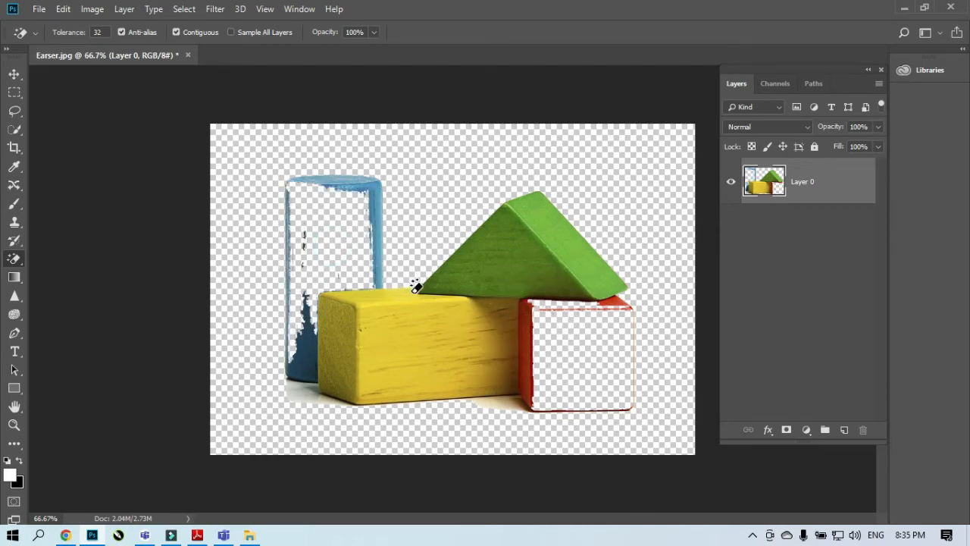
# Undo all Magic Eraser edits back to the locked Background layer, and erase the white background around the blocks again.
pyautogui.hotkey('ctrl', 'alt', 'z')
pyautogui.hotkey('ctrl', 'alt', 'z')
pyautogui.hotkey('ctrl', 'alt', 'z')
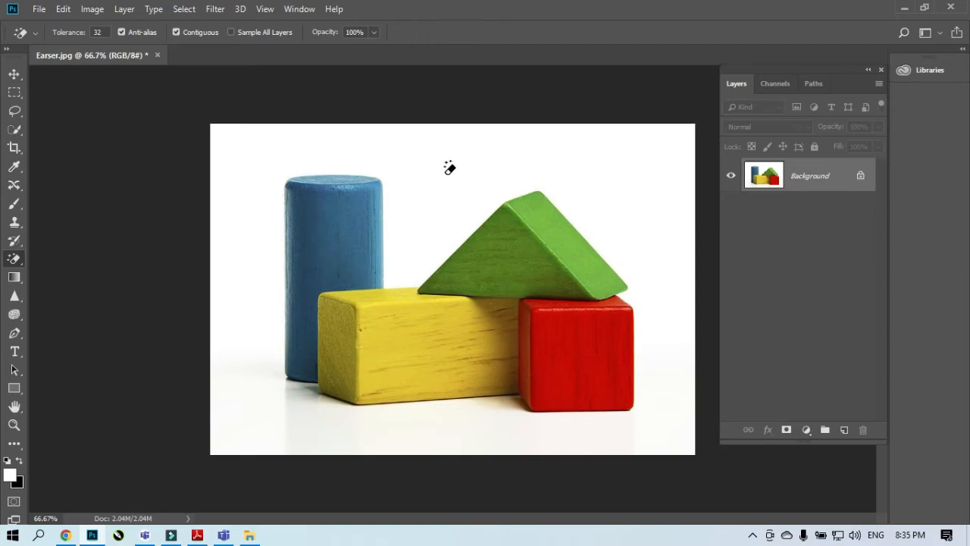
pyautogui.click(447, 165)
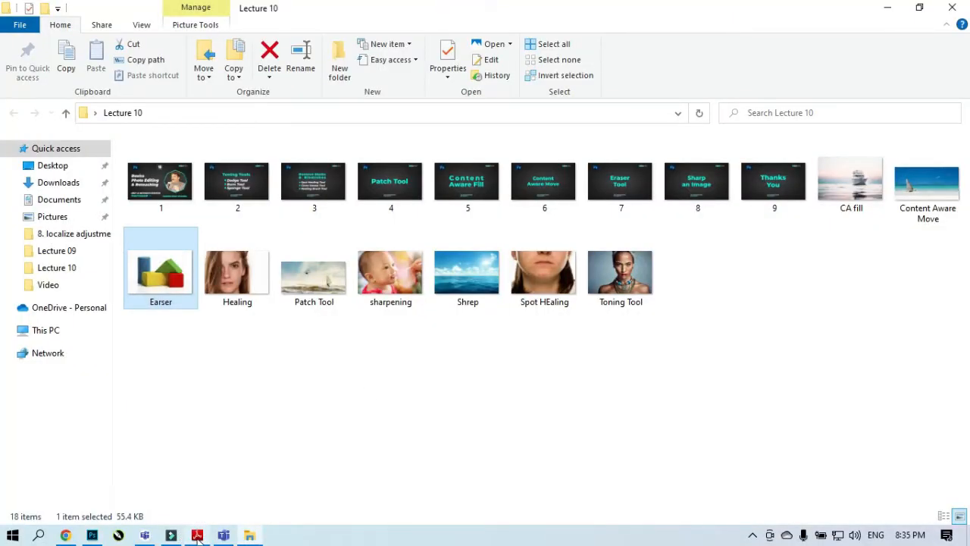
# Switch to Adobe Reader to view the "Sharp an Image" slide on page 8 of 10.pdf, and minimize it.
pyautogui.click(197, 535)
pyautogui.scroll(-1, 408, 428)
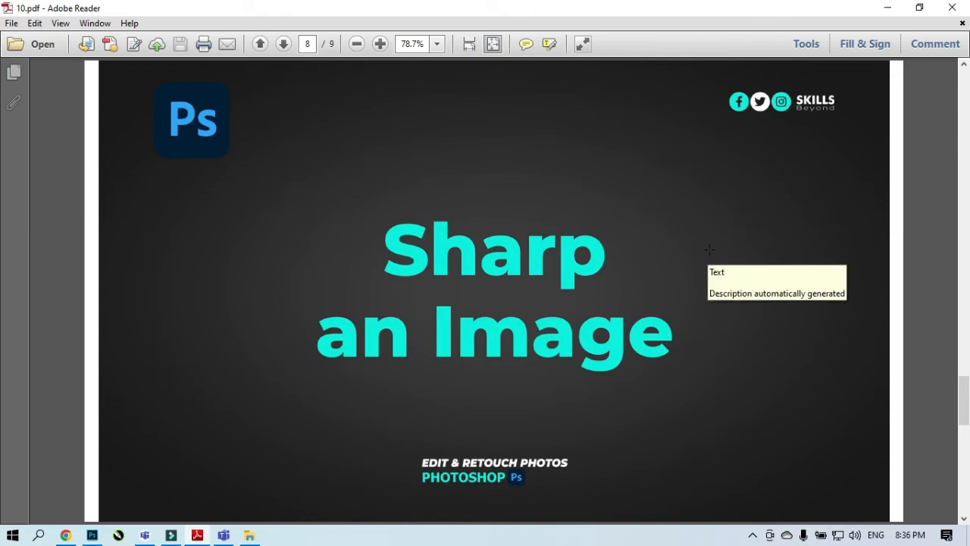
pyautogui.click(887, 8)
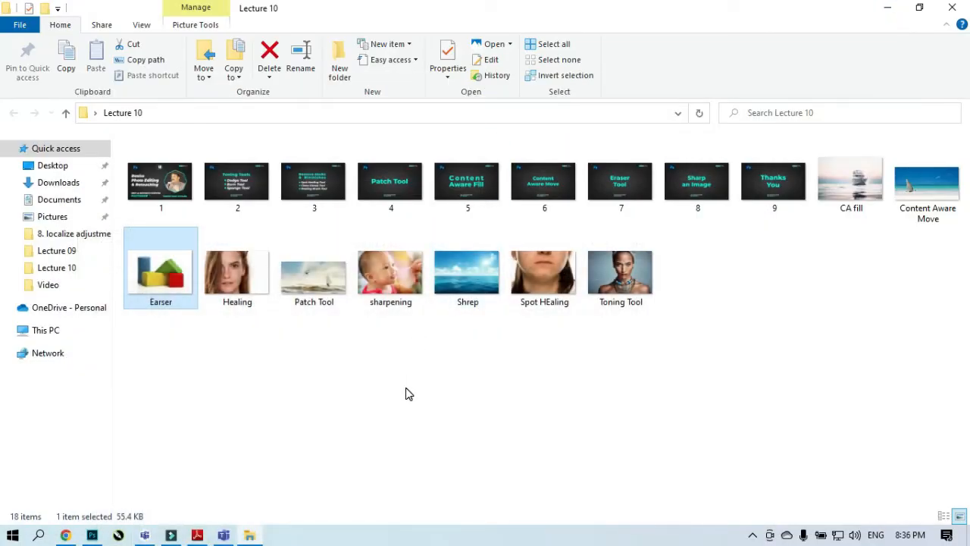
# Open the sharpening image from the Lecture 10 folder in Photoshop and frame the baby's eyes at 200%.
pyautogui.moveTo(390, 288); pyautogui.dragTo(318, 55)
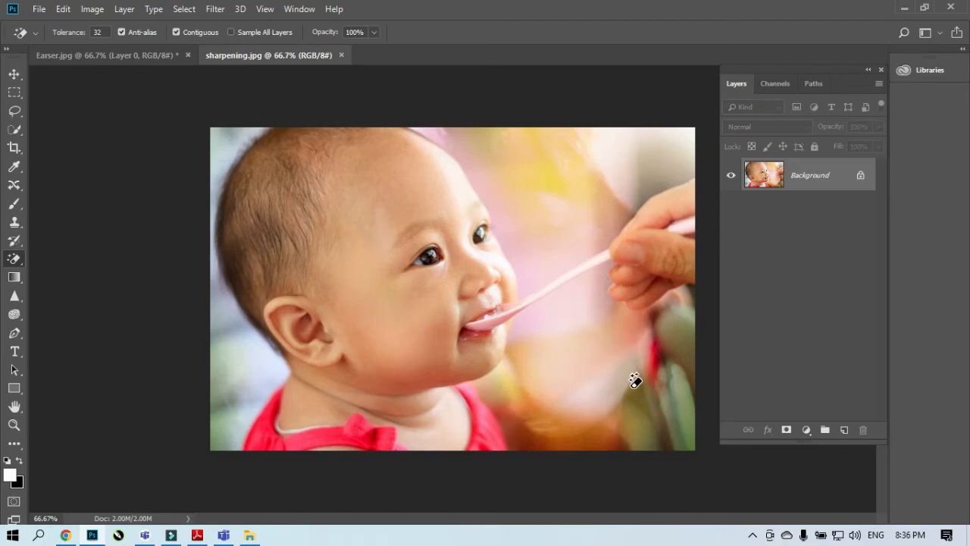
pyautogui.hotkey('ctrl', '+')
pyautogui.hotkey('ctrl', '+')
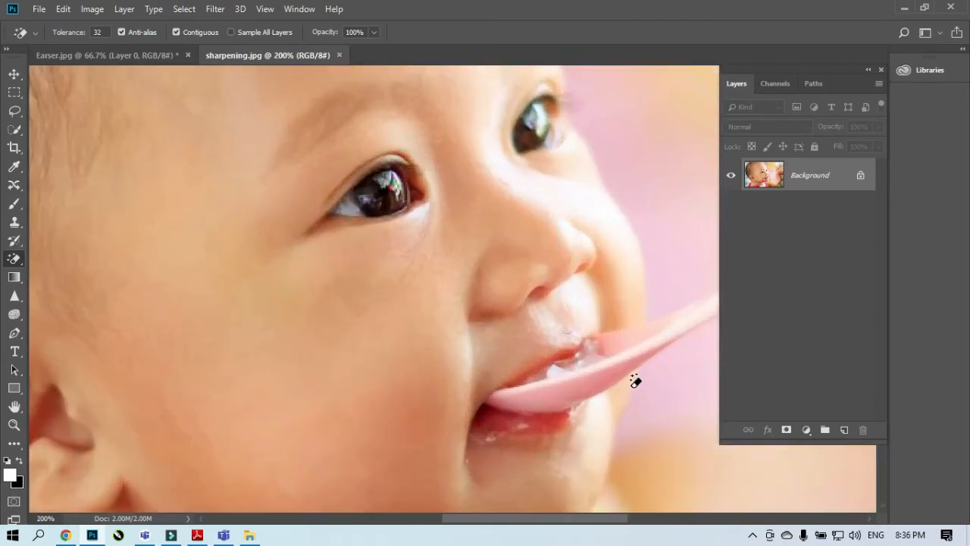
pyautogui.moveTo(404, 320); pyautogui.dragTo(392, 361)
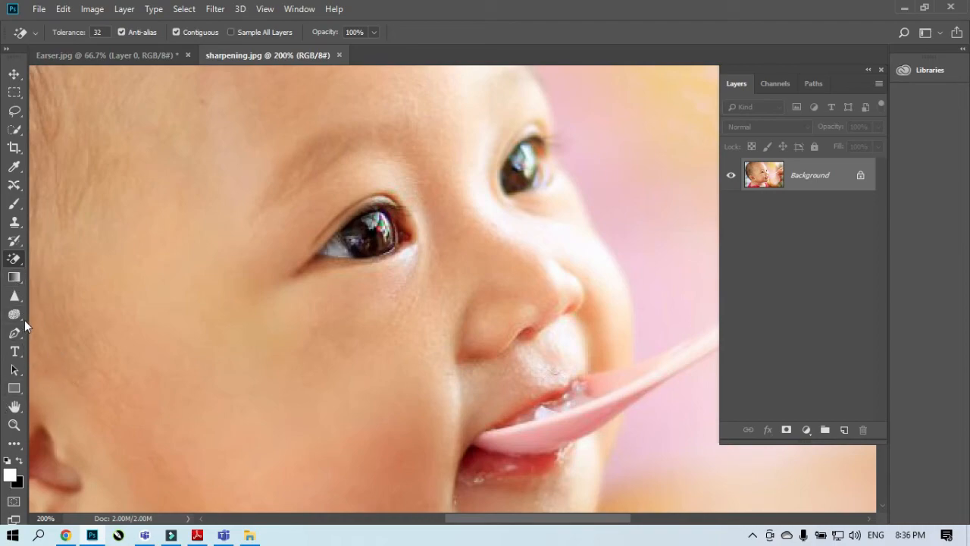
# Activate the Sharpen Tool and enlarge its brush to 80 px.
pyautogui.click(22, 299)
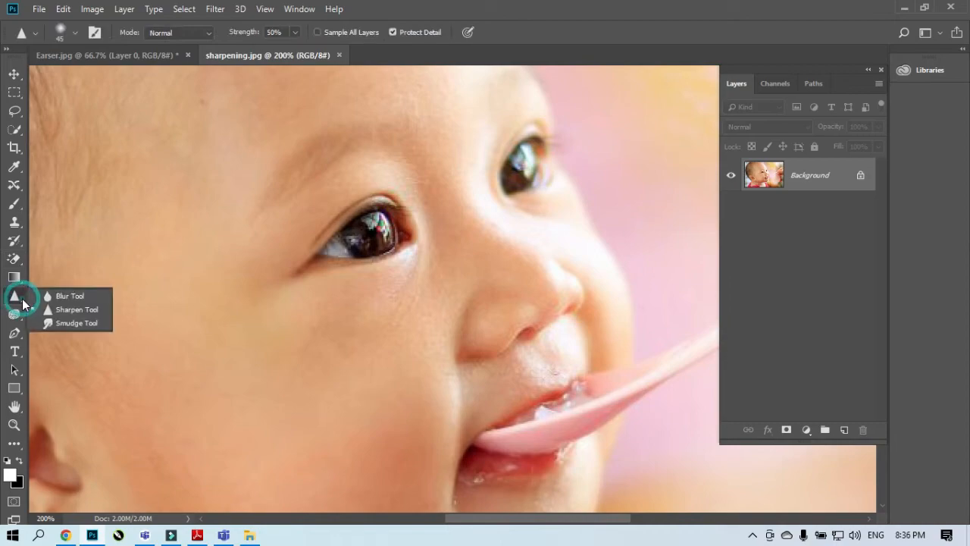
pyautogui.click(79, 309)
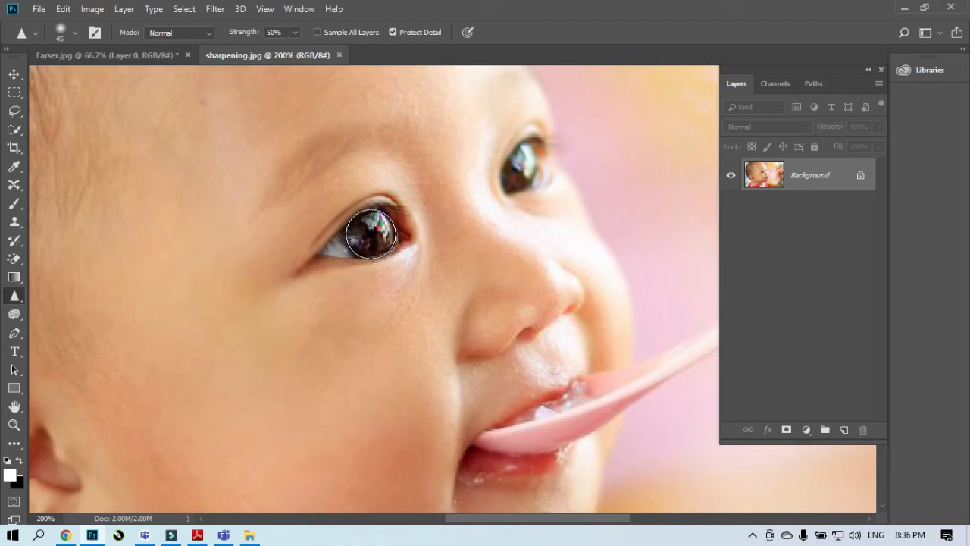
pyautogui.press(']')
pyautogui.press(']')
pyautogui.press(']')
pyautogui.press(']')
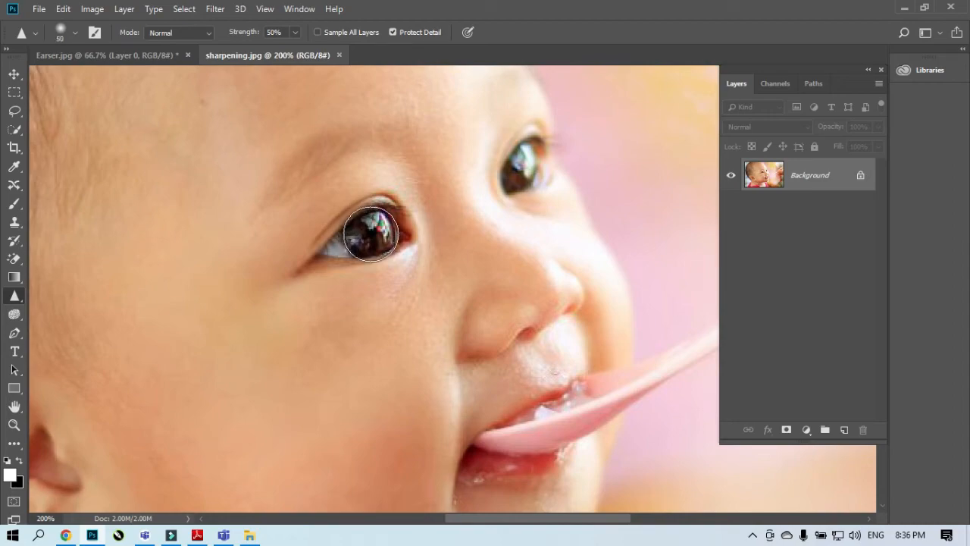
# Sharpen the baby's nearer eye directly on the Background layer at 50% strength.
pyautogui.click(370, 234)
pyautogui.moveTo(371, 234); pyautogui.dragTo(371, 234)
pyautogui.hotkey('ctrl', 'z')
pyautogui.hotkey('ctrl', '-')
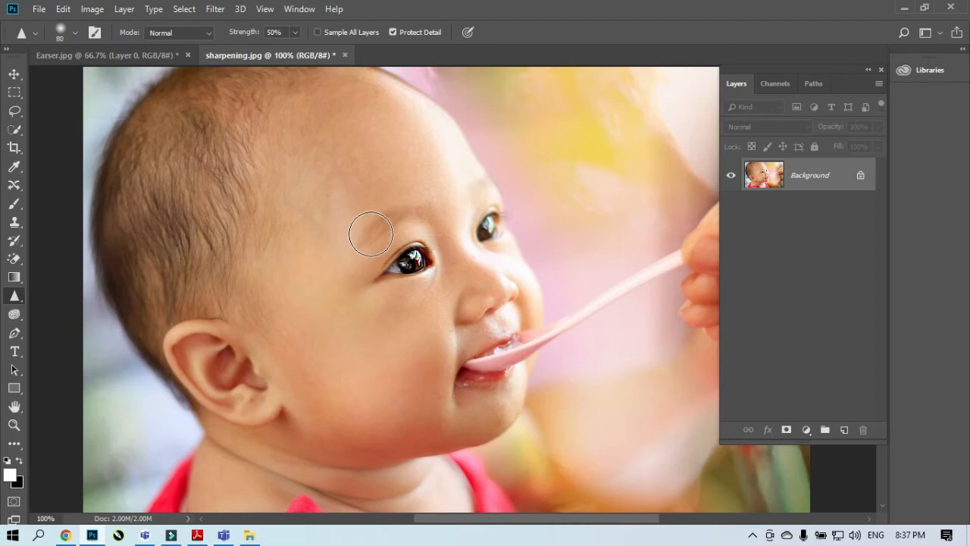
# Sharpen the baby's farther eye and the edges of the red dress at both shoulders on the Background layer.
pyautogui.moveTo(495, 240); pyautogui.dragTo(492, 232)
pyautogui.hotkey('ctrl', 'z')
pyautogui.hotkey('ctrl', 'z')
pyautogui.moveTo(174, 481)
pyautogui.mouseDown()
pyautogui.moveTo(167, 494)
pyautogui.moveTo(171, 485)
pyautogui.mouseUp()
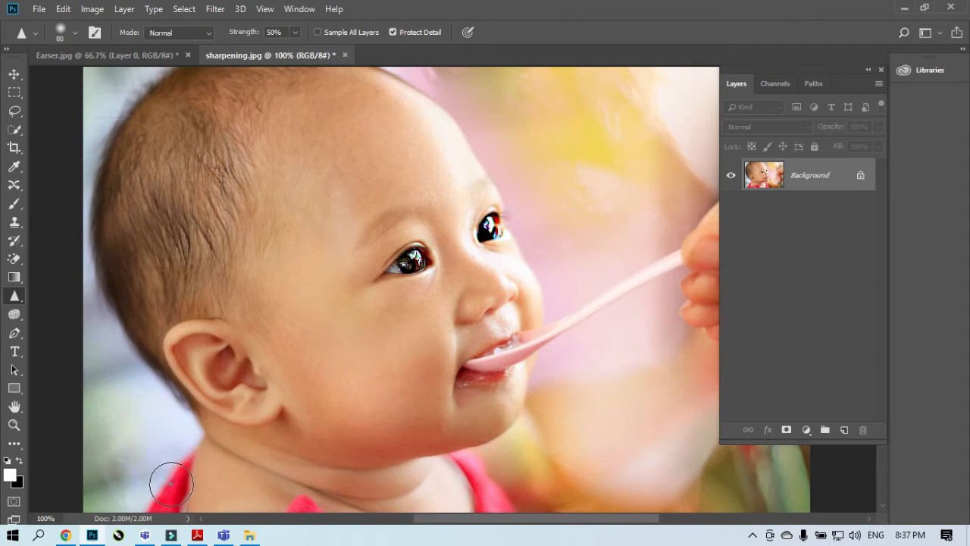
pyautogui.click(171, 485)
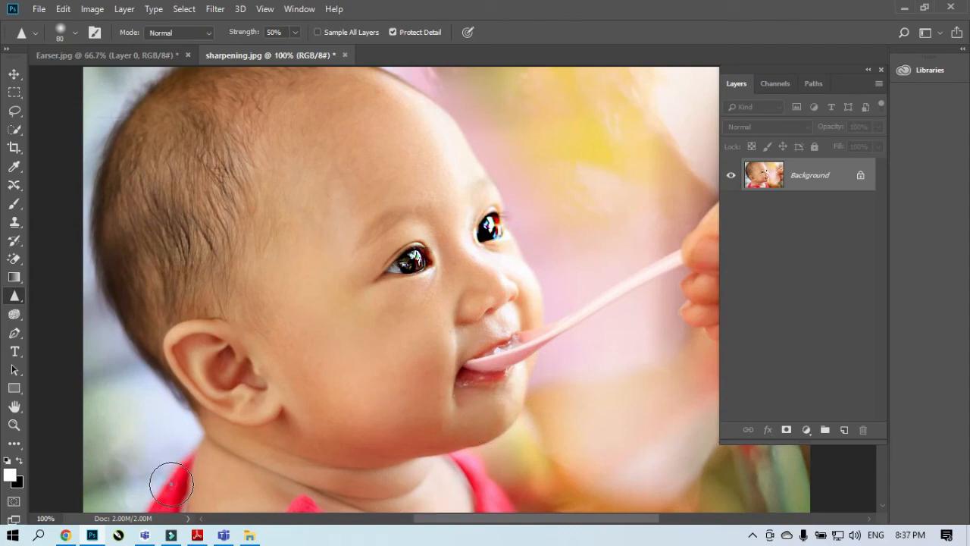
pyautogui.click(488, 488)
pyautogui.hotkey('ctrl', '-')
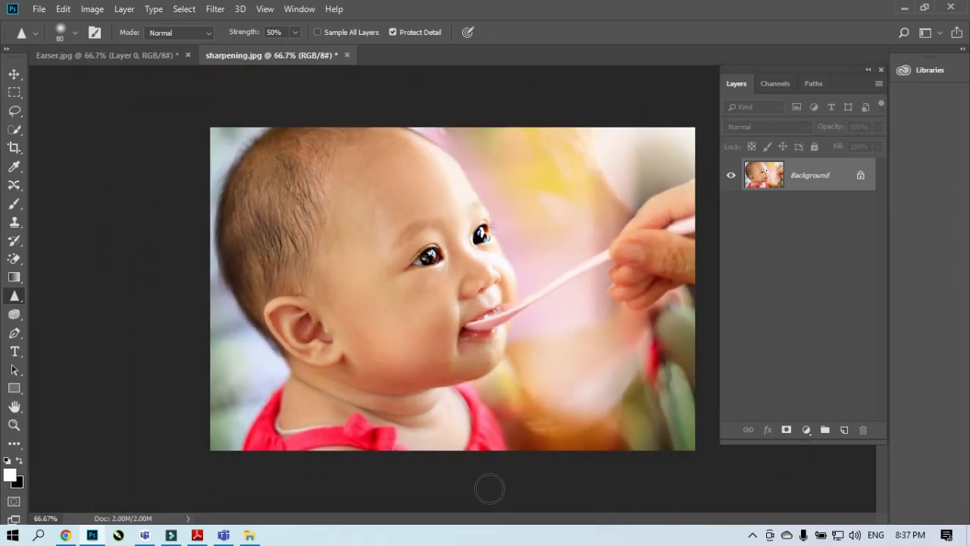
pyautogui.click(789, 394)
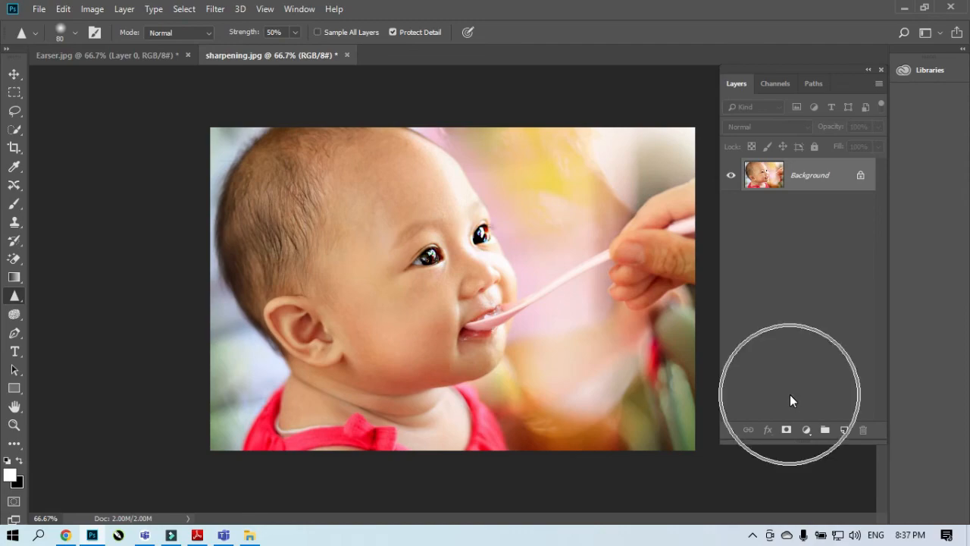
# Close sharpening.jpg and Earser.jpg without saving, and reopen the original sharpening.jpg.
pyautogui.click(346, 55)
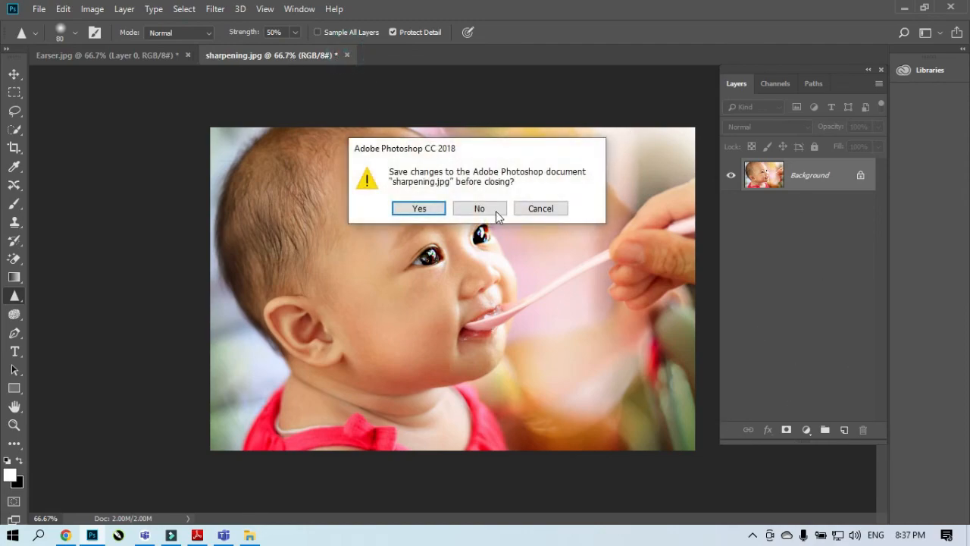
pyautogui.press('n')
pyautogui.click(188, 54)
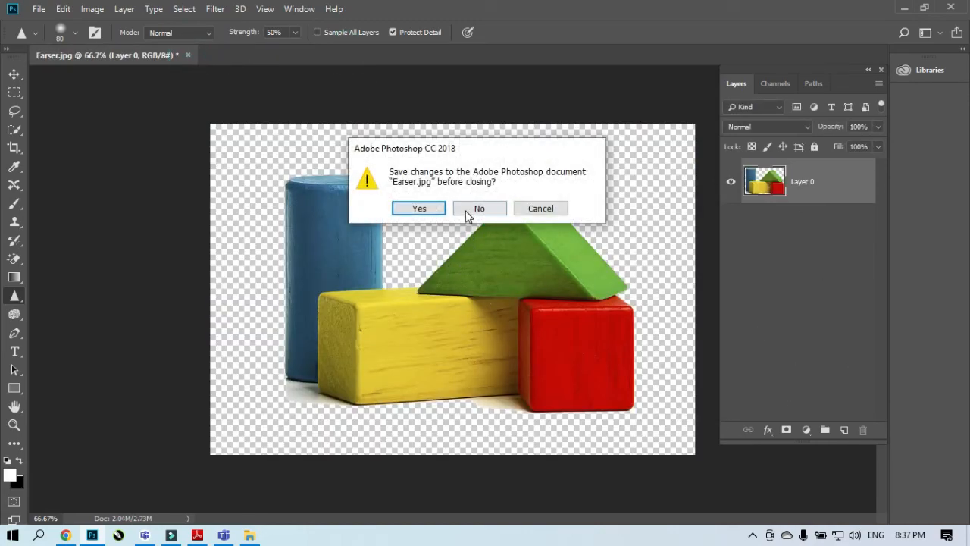
pyautogui.press('n')
pyautogui.click(224, 178)
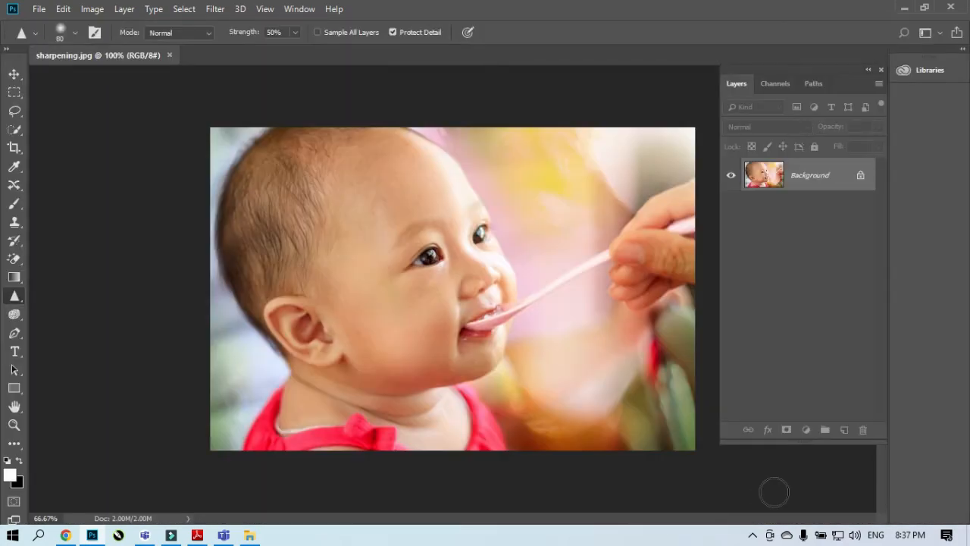
# Duplicate the Background layer and sharpen both of the baby's eyes on the copy at 50% strength.
pyautogui.hotkey('ctrl', 'j')
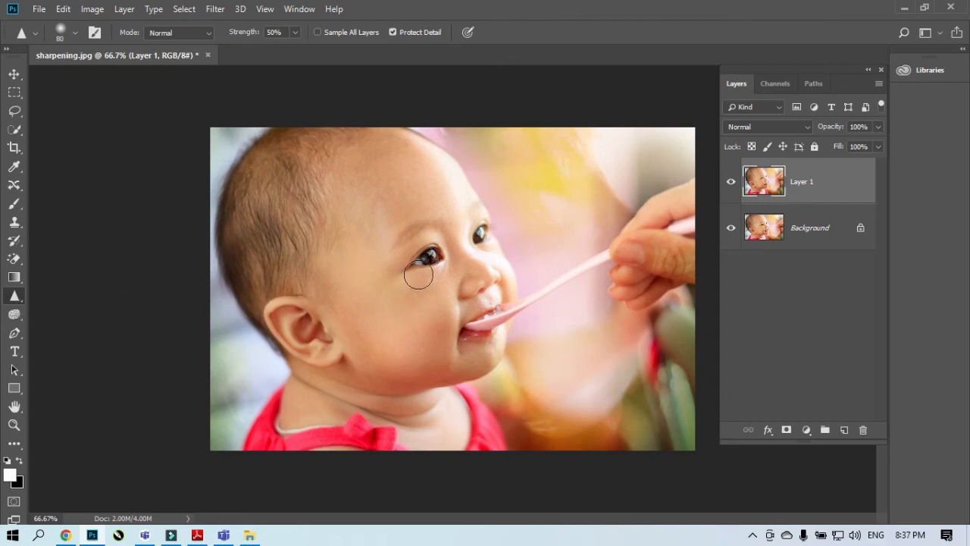
pyautogui.moveTo(419, 275)
pyautogui.mouseDown()
pyautogui.moveTo(436, 255)
pyautogui.moveTo(425, 256)
pyautogui.moveTo(485, 226)
pyautogui.moveTo(449, 251)
pyautogui.mouseUp()
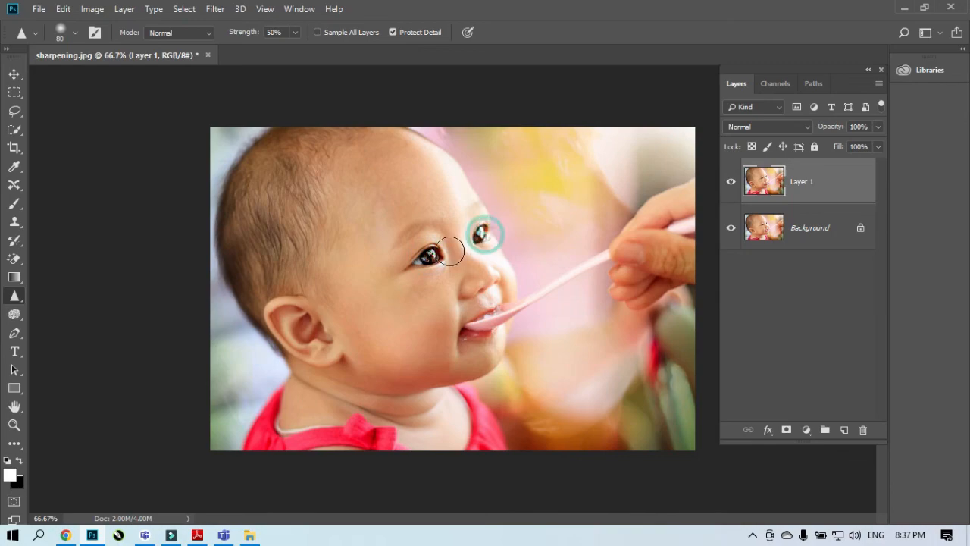
pyautogui.click(434, 255)
pyautogui.click(479, 236)
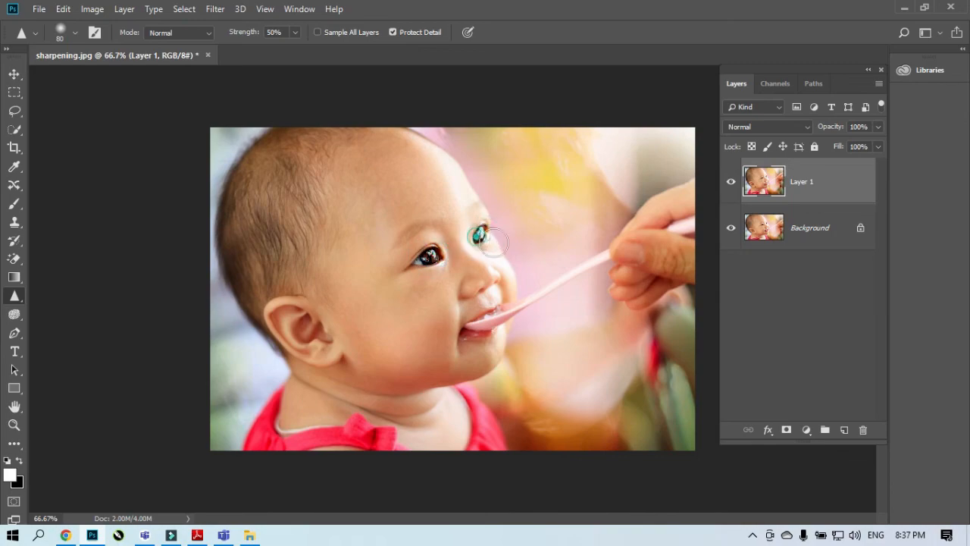
# Toggle the visibility of Layer 1 to compare the sharpened eyes with the original image.
pyautogui.click(731, 183)
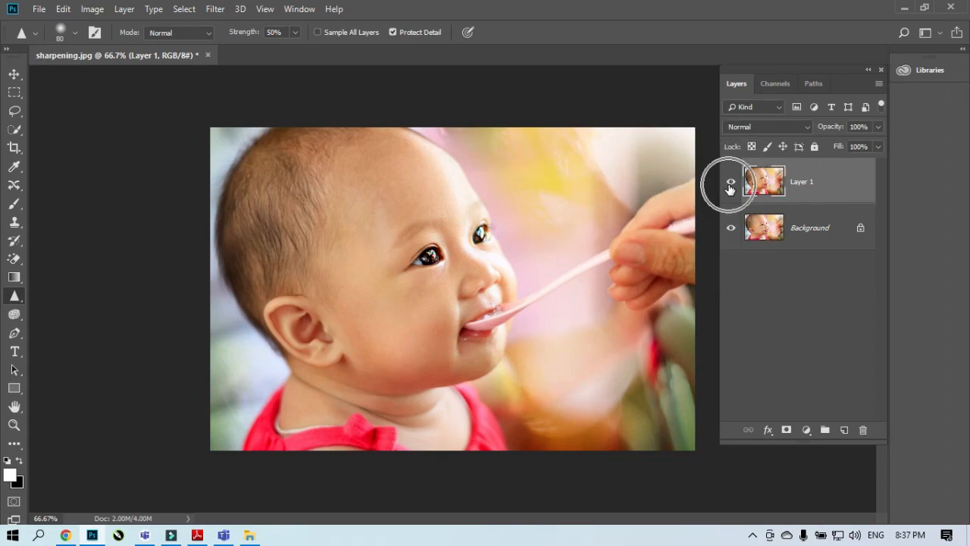
pyautogui.click(730, 185)
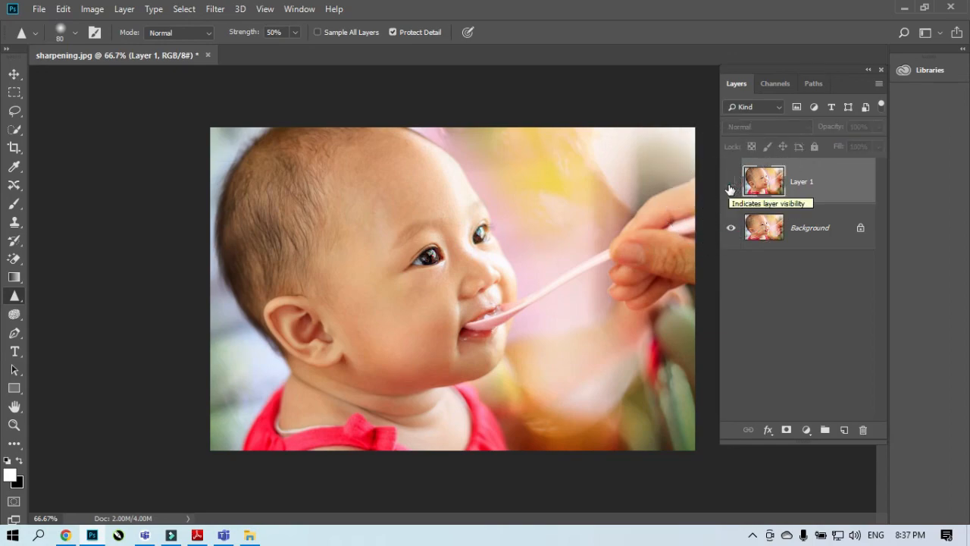
pyautogui.click(730, 185)
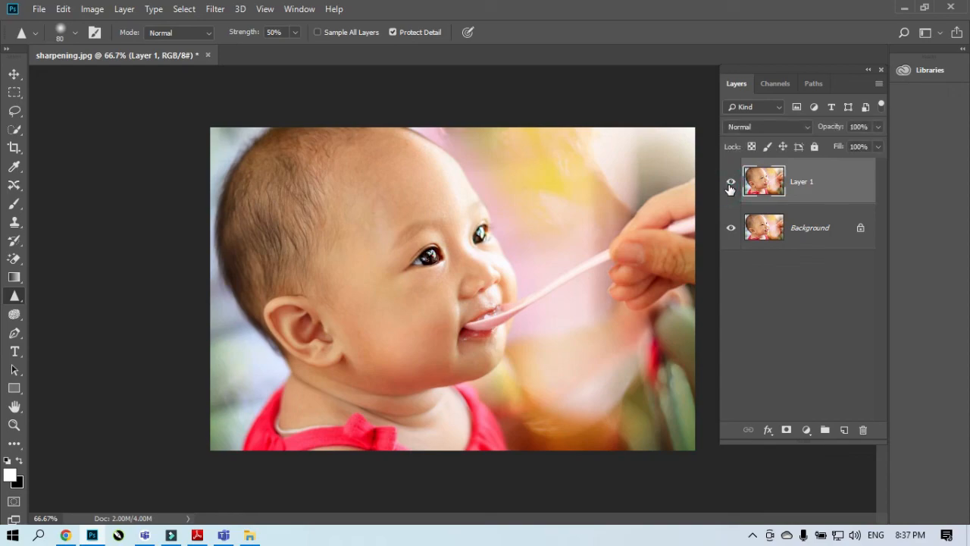
pyautogui.click(730, 184)
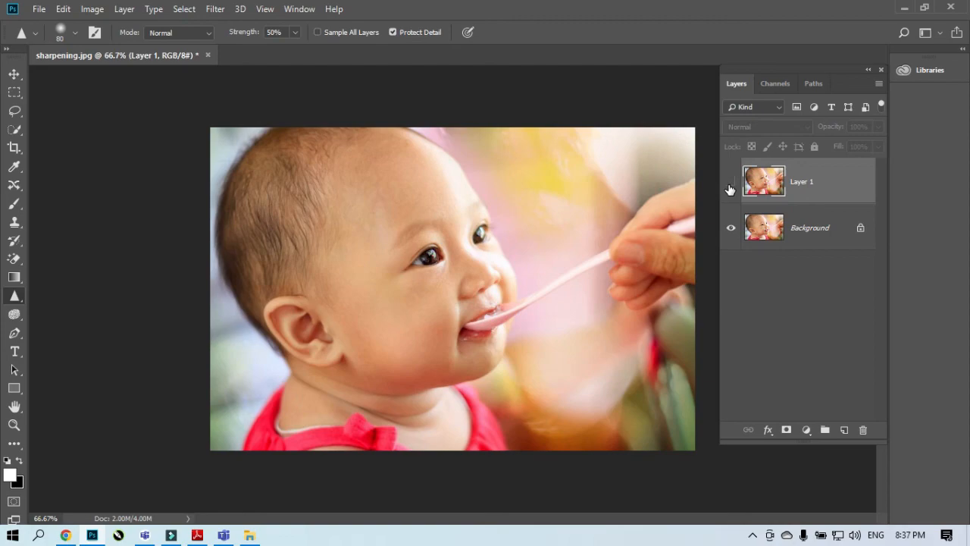
pyautogui.click(730, 185)
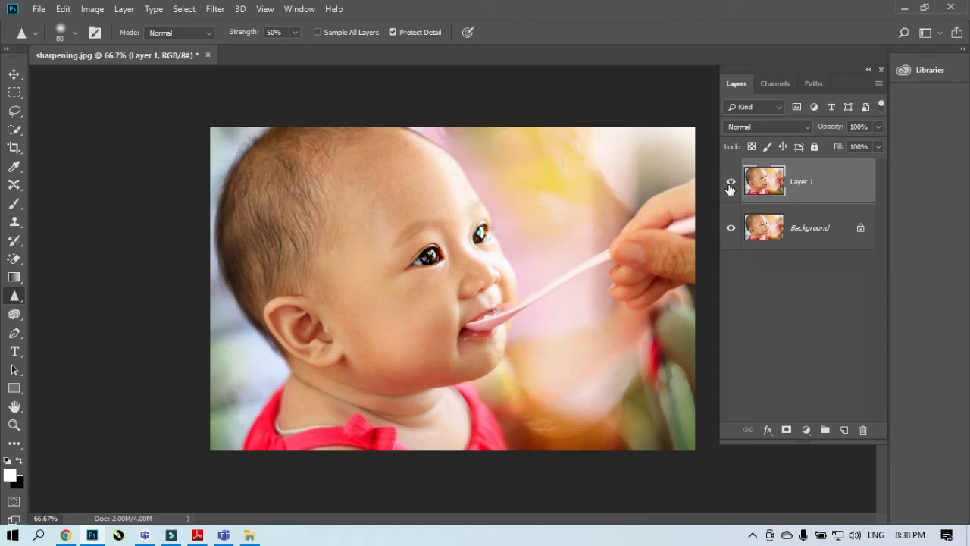
pyautogui.hotkey('ctrl', '-')
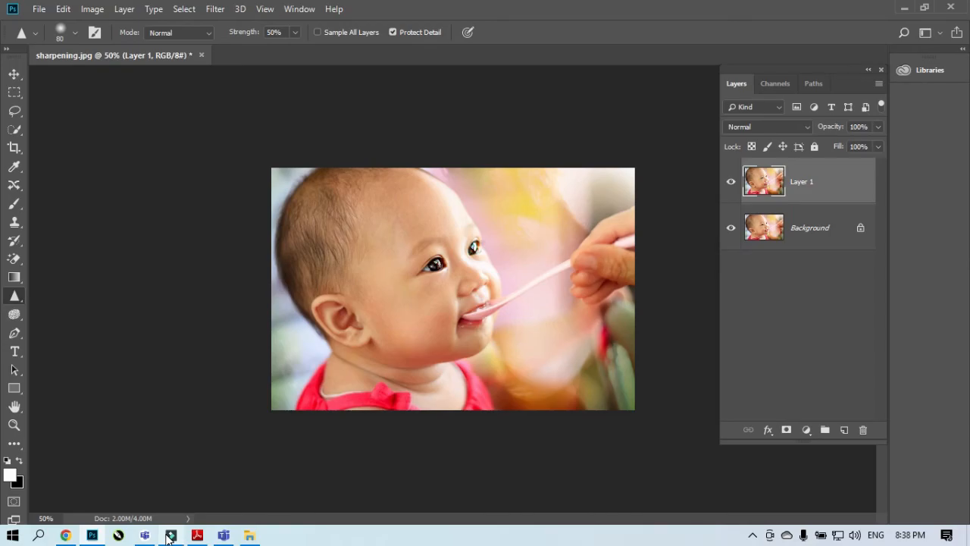
pyautogui.moveTo(168, 536)
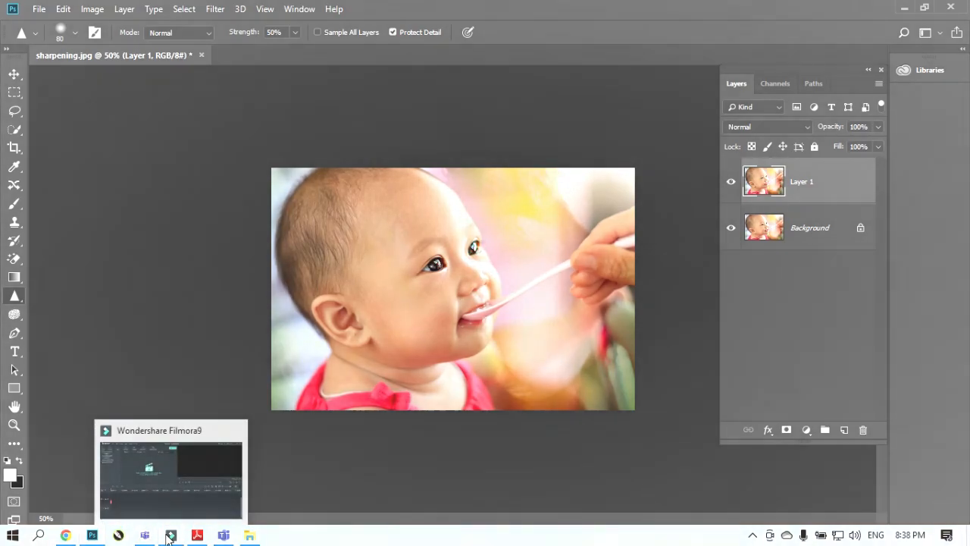